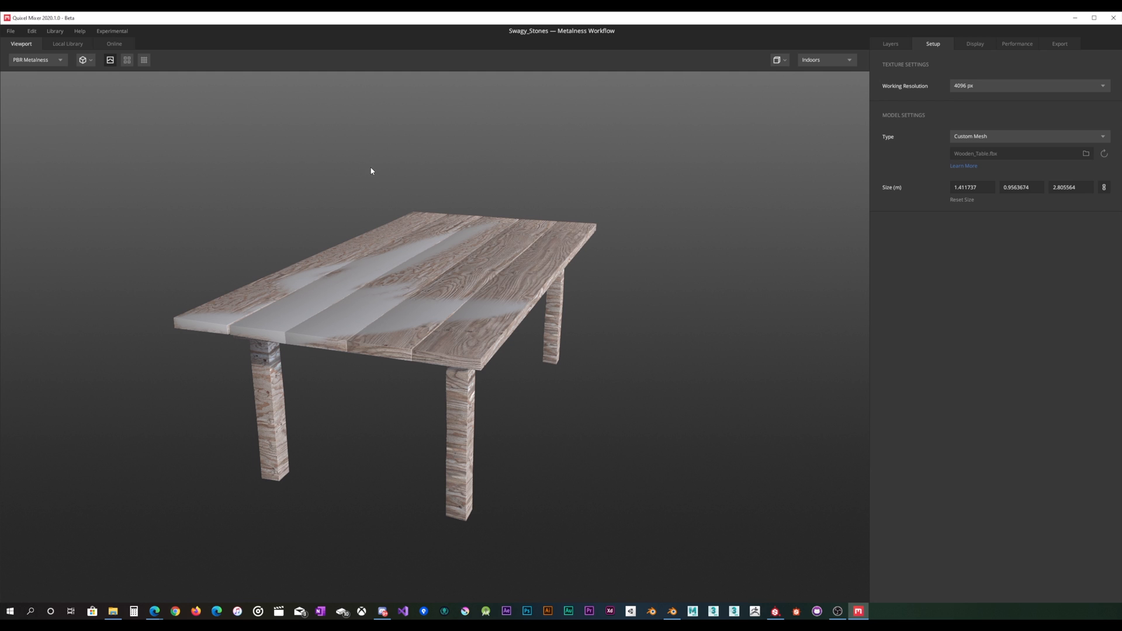
pyautogui.moveTo(362, 170); pyautogui.dragTo(383, 213)
pyautogui.scroll(4, 387, 224)
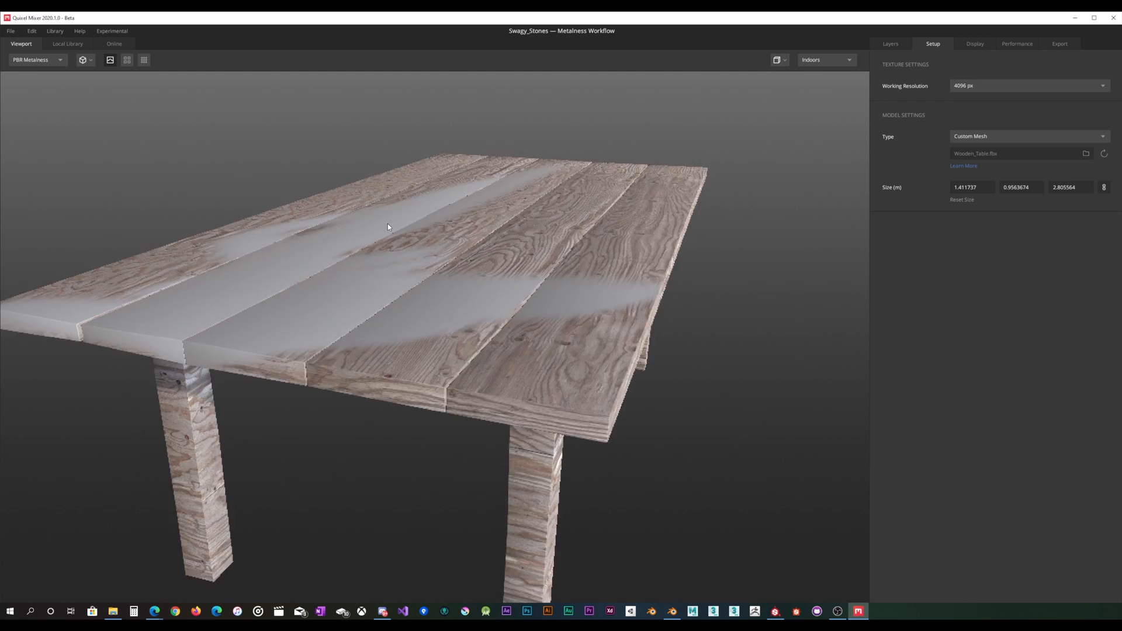
pyautogui.scroll(-2, 386, 229)
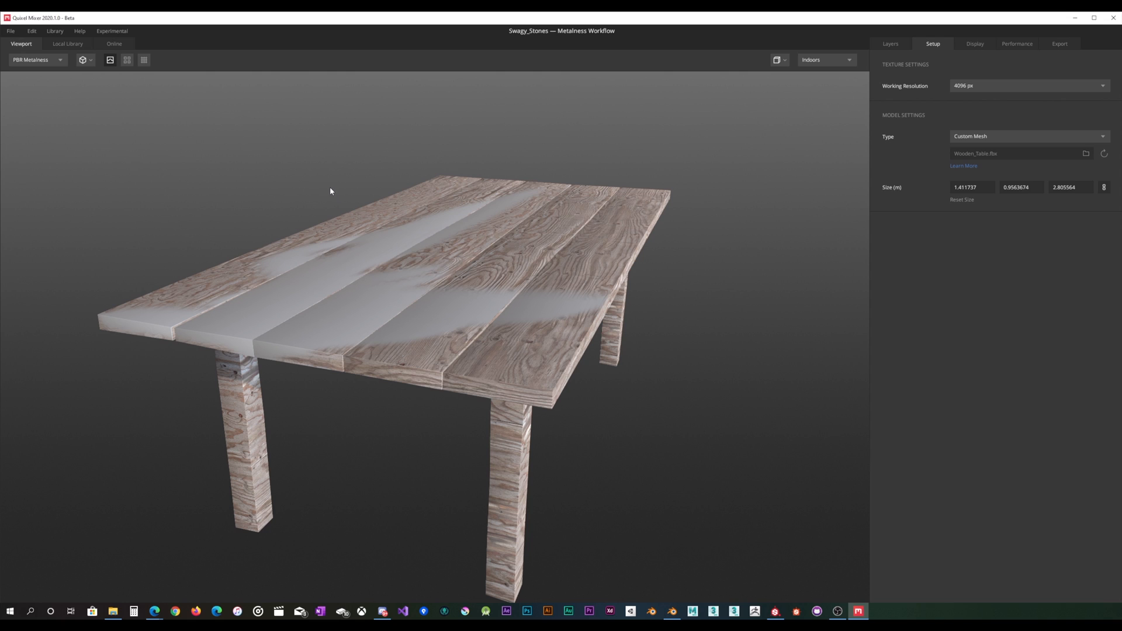
pyautogui.moveTo(404, 186); pyautogui.dragTo(397, 181)
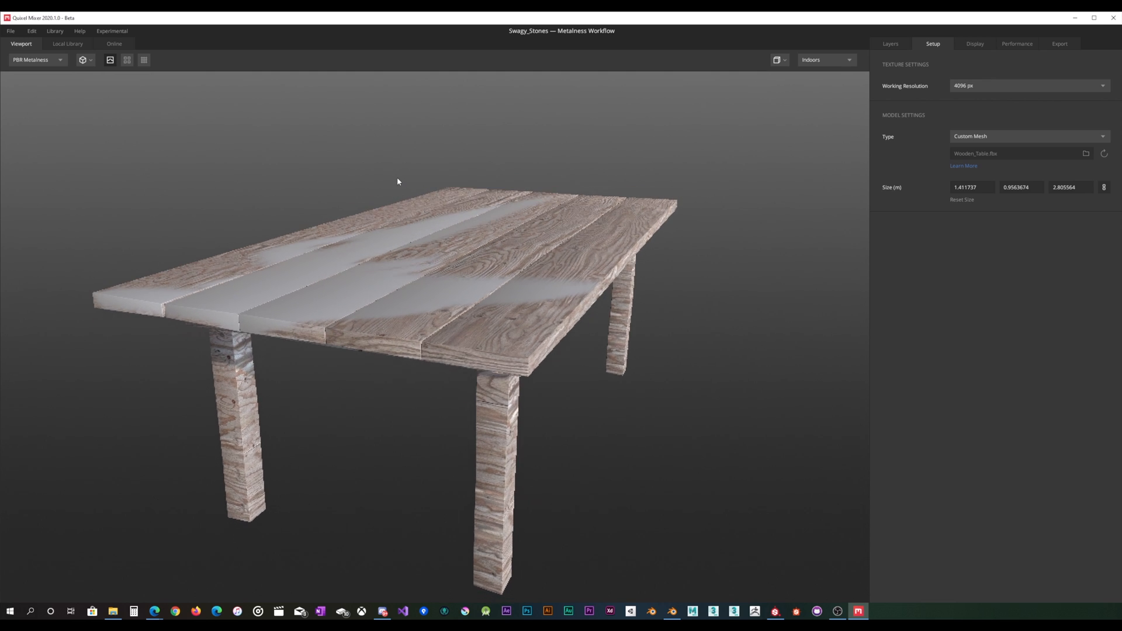
# Browse the latest assets in the online material library, then return to the table model.
pyautogui.click(116, 44)
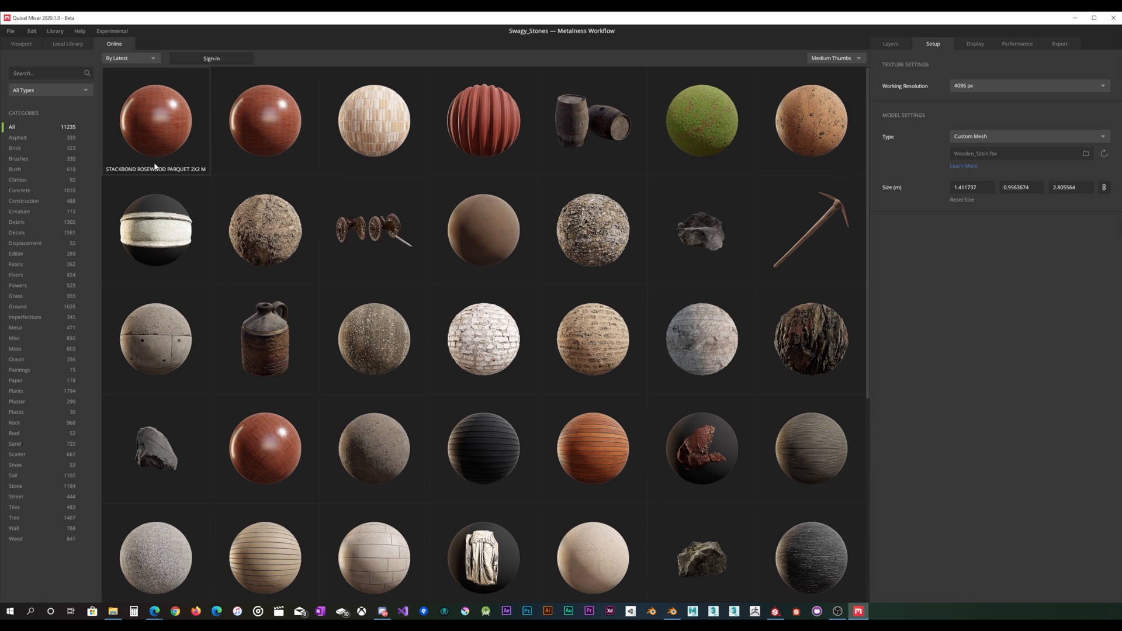
pyautogui.scroll(-2, 234, 193)
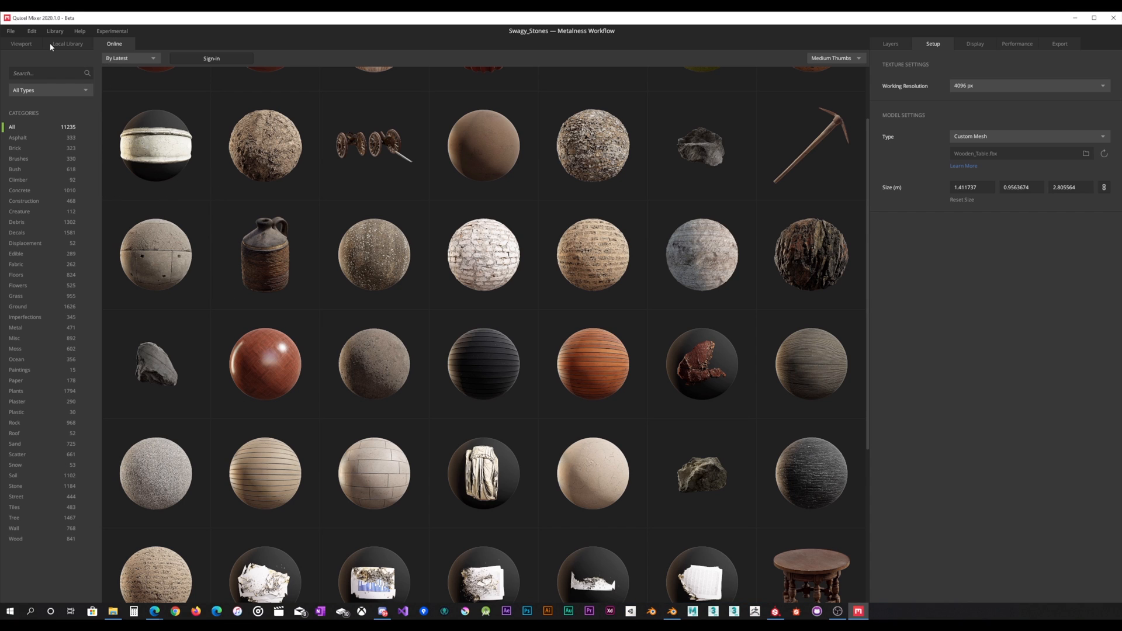
pyautogui.click(23, 44)
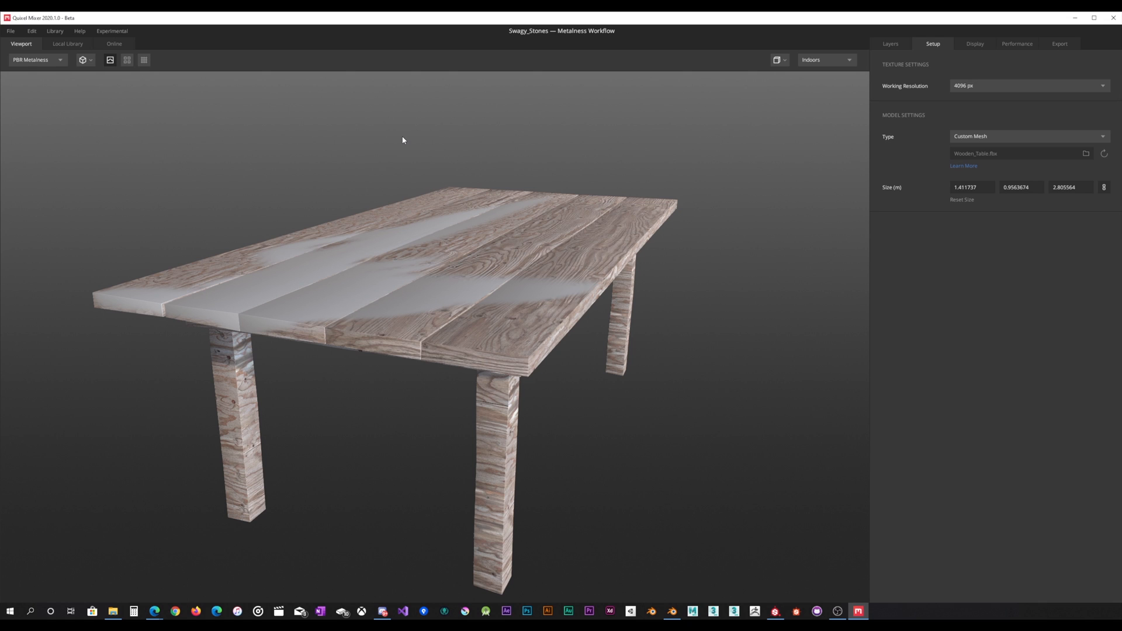
pyautogui.moveTo(446, 208); pyautogui.dragTo(467, 231)
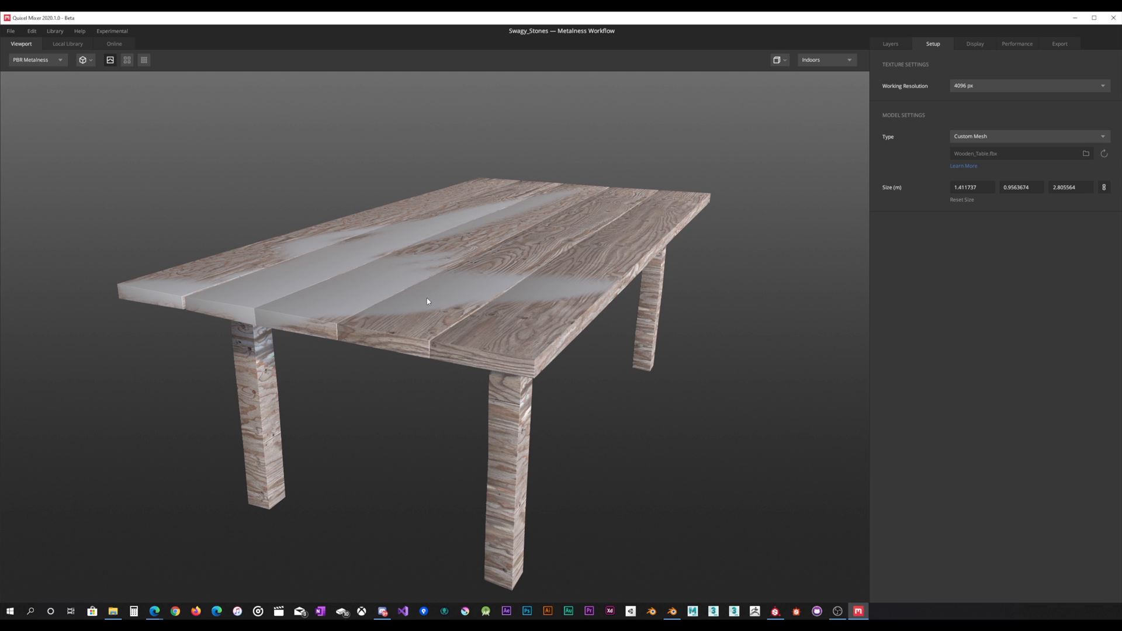
pyautogui.moveTo(426, 298); pyautogui.dragTo(425, 290)
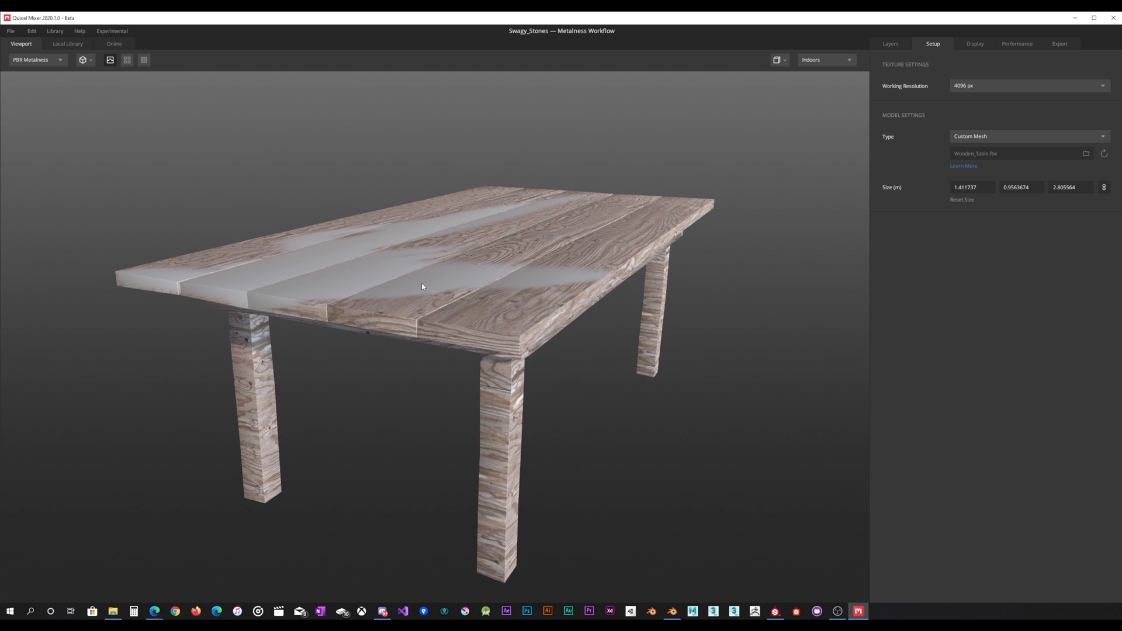
pyautogui.moveTo(413, 292)
pyautogui.mouseDown()
pyautogui.moveTo(412, 306)
pyautogui.moveTo(416, 294)
pyautogui.mouseUp()
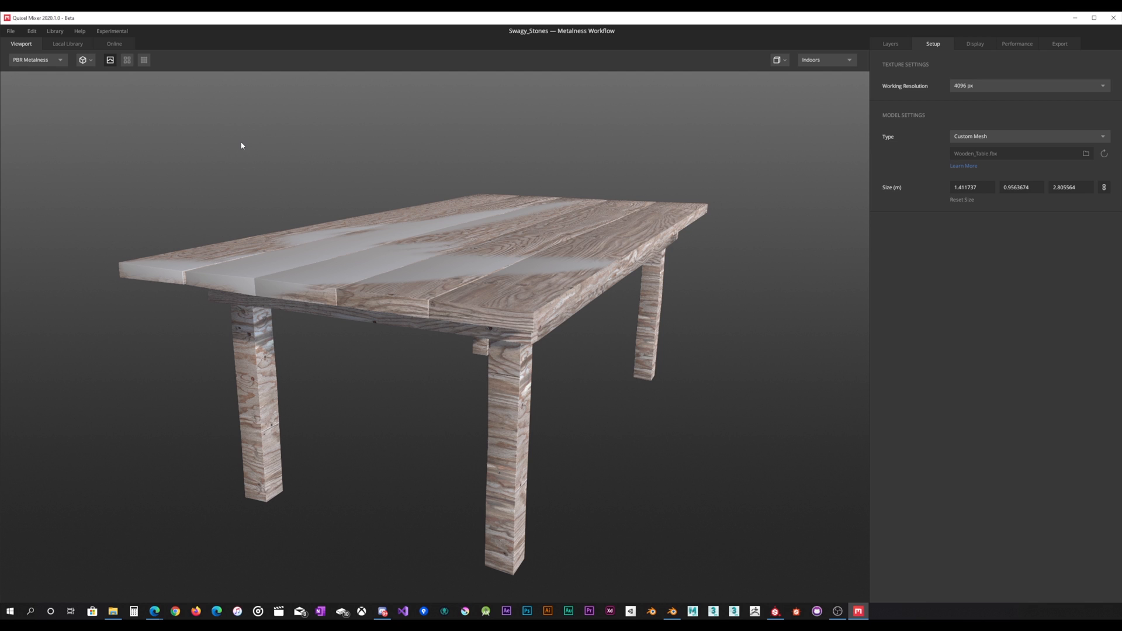
pyautogui.moveTo(242, 145); pyautogui.dragTo(395, 226)
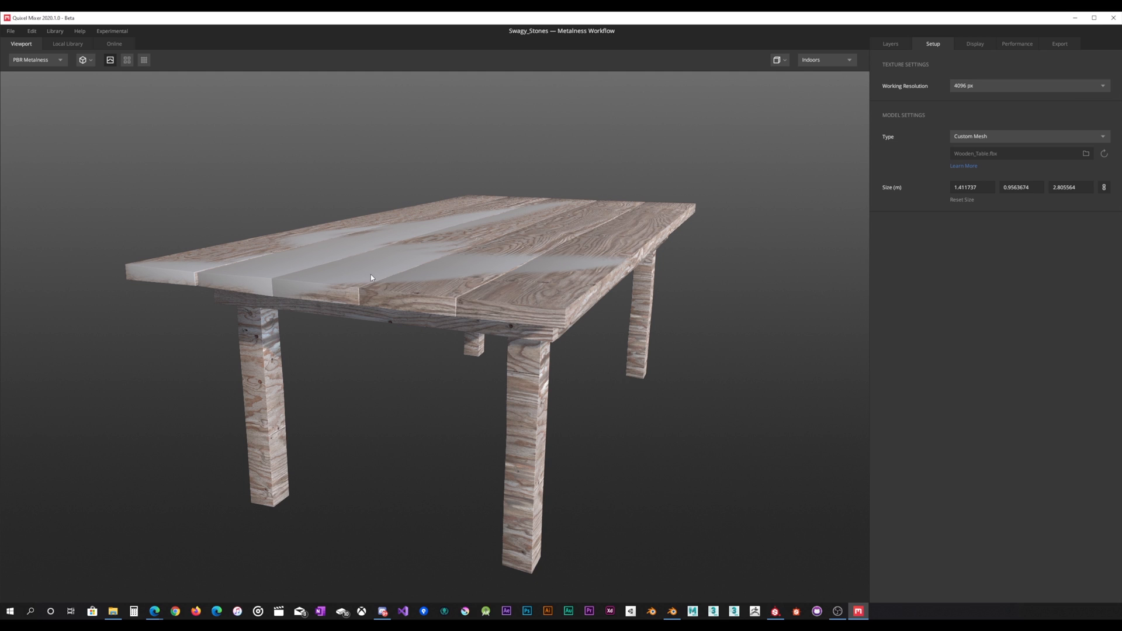
pyautogui.moveTo(370, 275); pyautogui.dragTo(356, 282)
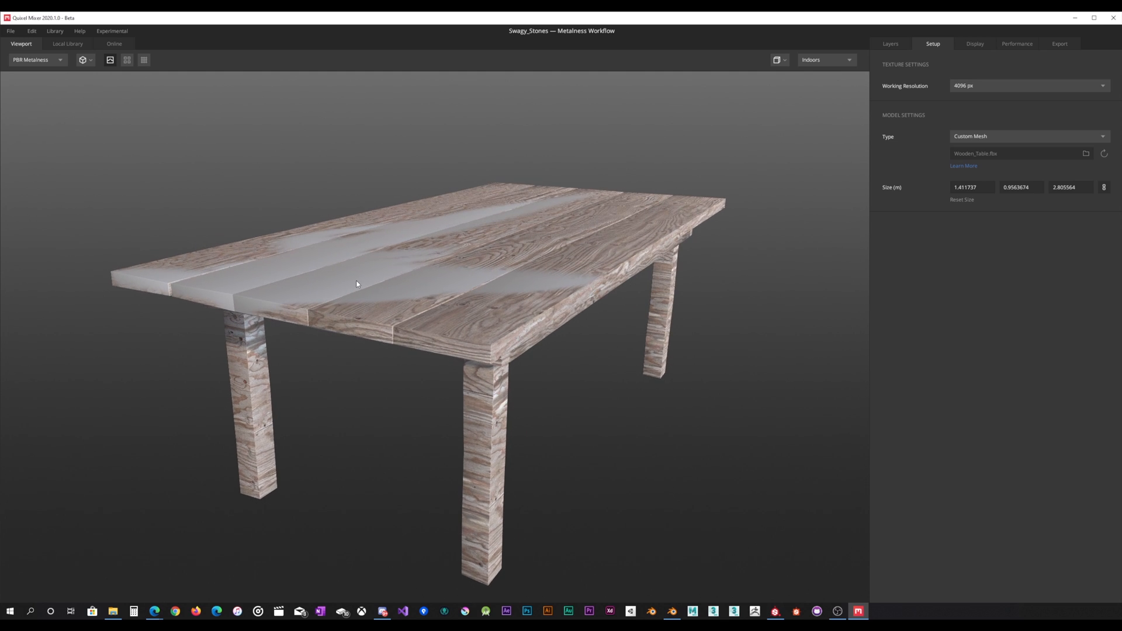
pyautogui.moveTo(357, 283)
pyautogui.mouseDown()
pyautogui.moveTo(388, 258)
pyautogui.moveTo(364, 282)
pyautogui.mouseUp()
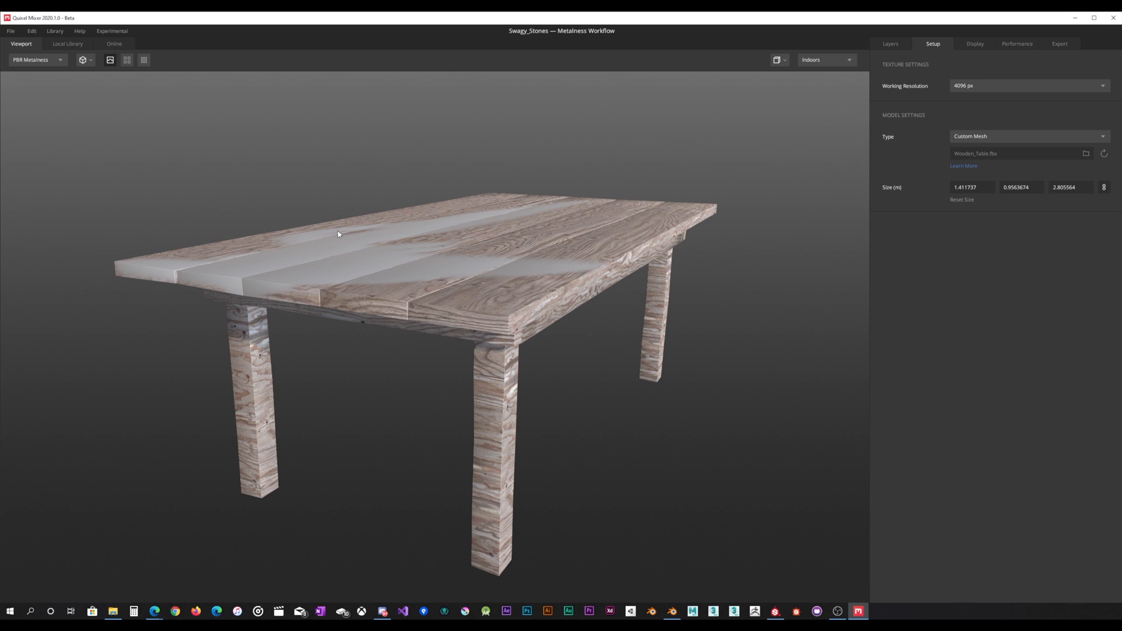
pyautogui.moveTo(336, 239); pyautogui.dragTo(344, 242)
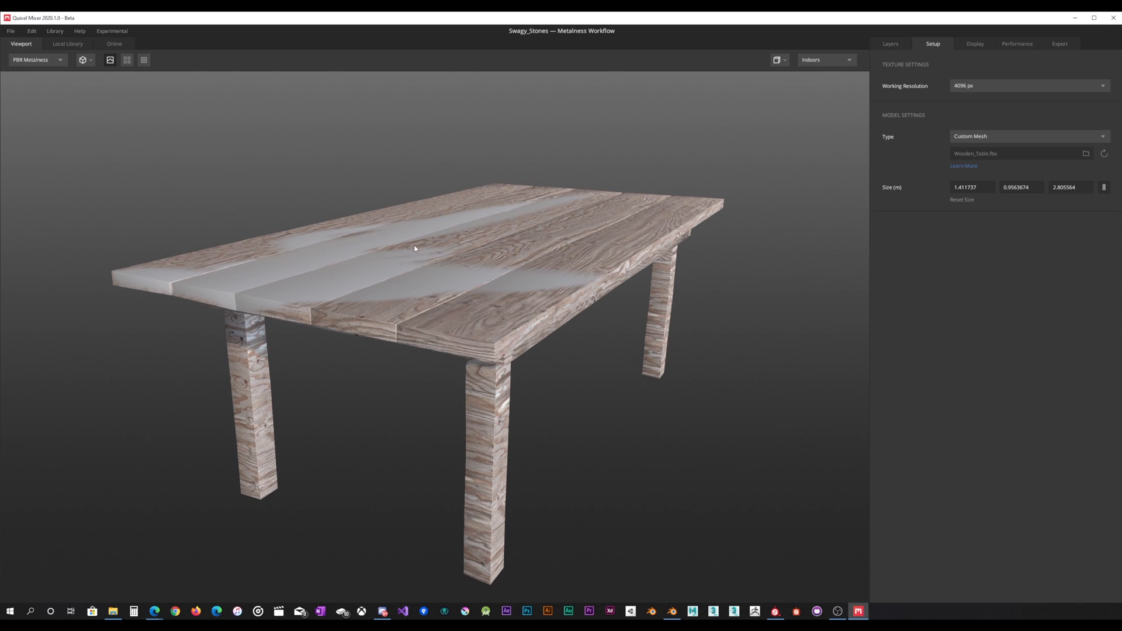
pyautogui.moveTo(415, 249)
pyautogui.mouseDown()
pyautogui.moveTo(425, 251)
pyautogui.moveTo(419, 261)
pyautogui.mouseUp()
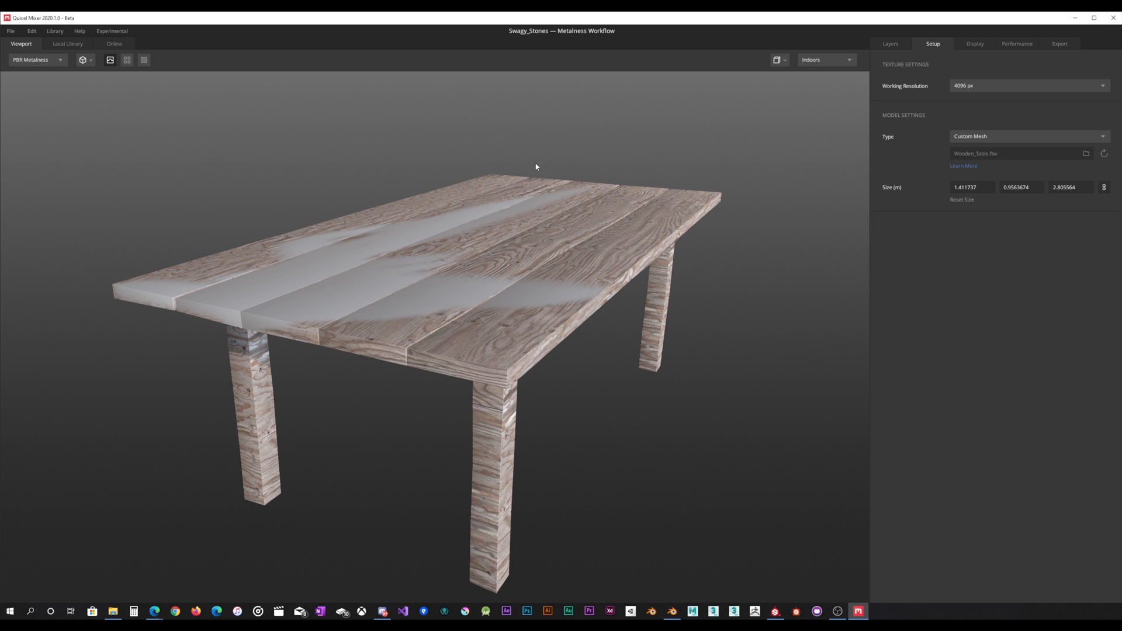
# Show the table's layer stack and select the Paint layer above the plywood layer.
pyautogui.click(887, 44)
pyautogui.click(926, 84)
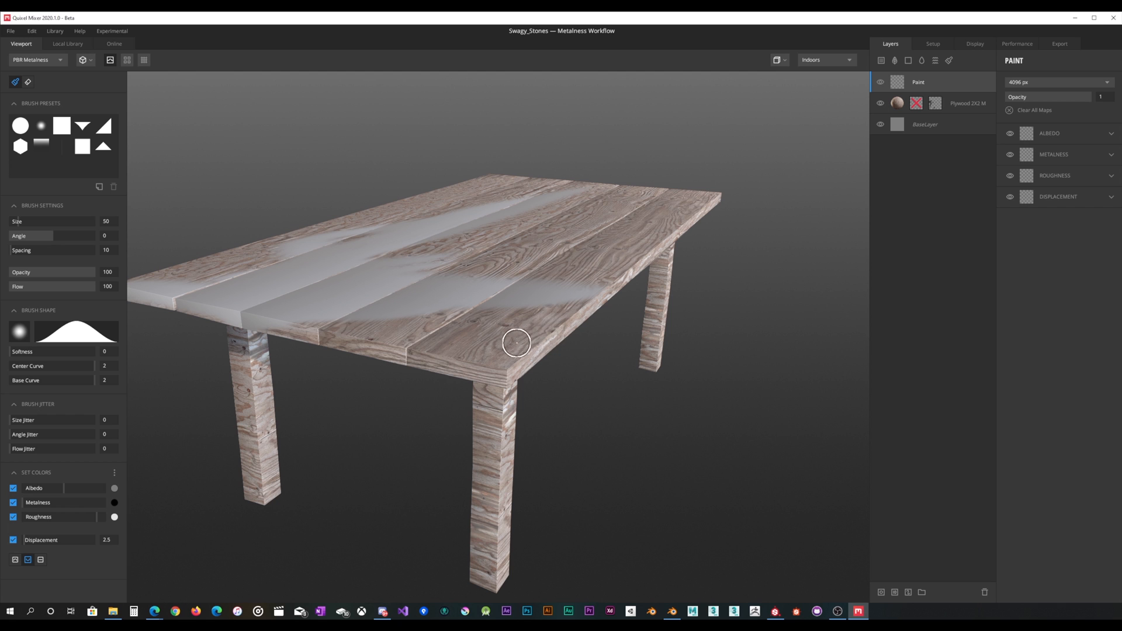
pyautogui.moveTo(514, 343)
pyautogui.keyDown('alt'); pyautogui.mouseDown()
pyautogui.moveTo(531, 333)
pyautogui.moveTo(505, 324)
pyautogui.moveTo(531, 333)
pyautogui.moveTo(516, 340)
pyautogui.moveTo(531, 339)
pyautogui.moveTo(530, 315)
pyautogui.moveTo(518, 314)
pyautogui.mouseUp(); pyautogui.keyUp('alt')
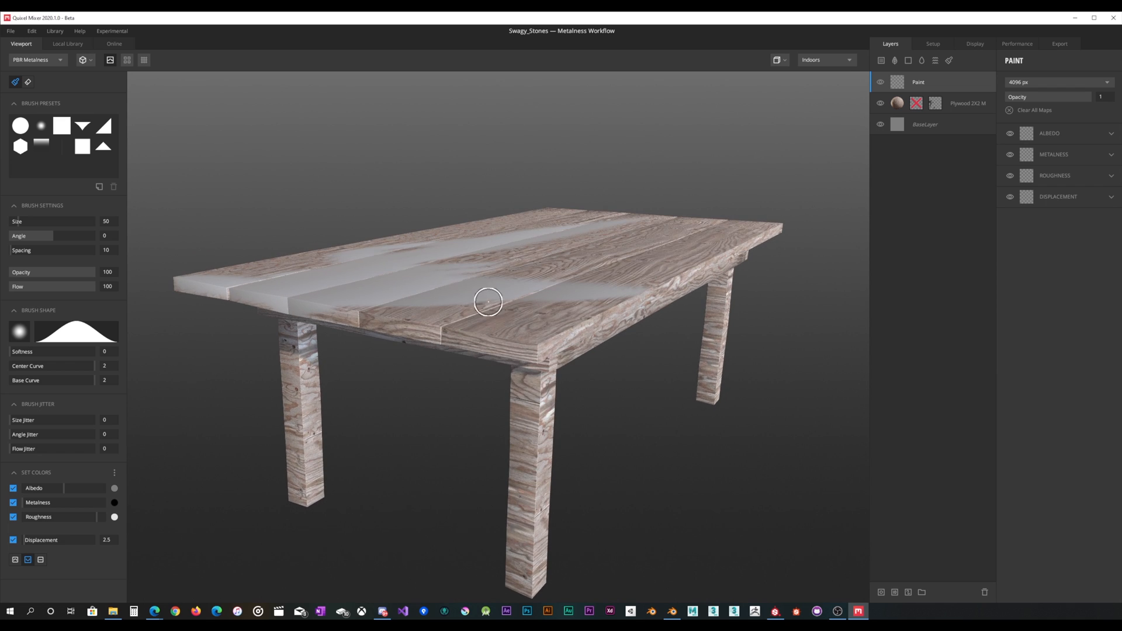
pyautogui.moveTo(508, 298)
pyautogui.keyDown('alt'); pyautogui.mouseDown()
pyautogui.moveTo(520, 310)
pyautogui.moveTo(510, 293)
pyautogui.moveTo(496, 316)
pyautogui.moveTo(509, 310)
pyautogui.moveTo(495, 305)
pyautogui.mouseUp(); pyautogui.keyUp('alt')
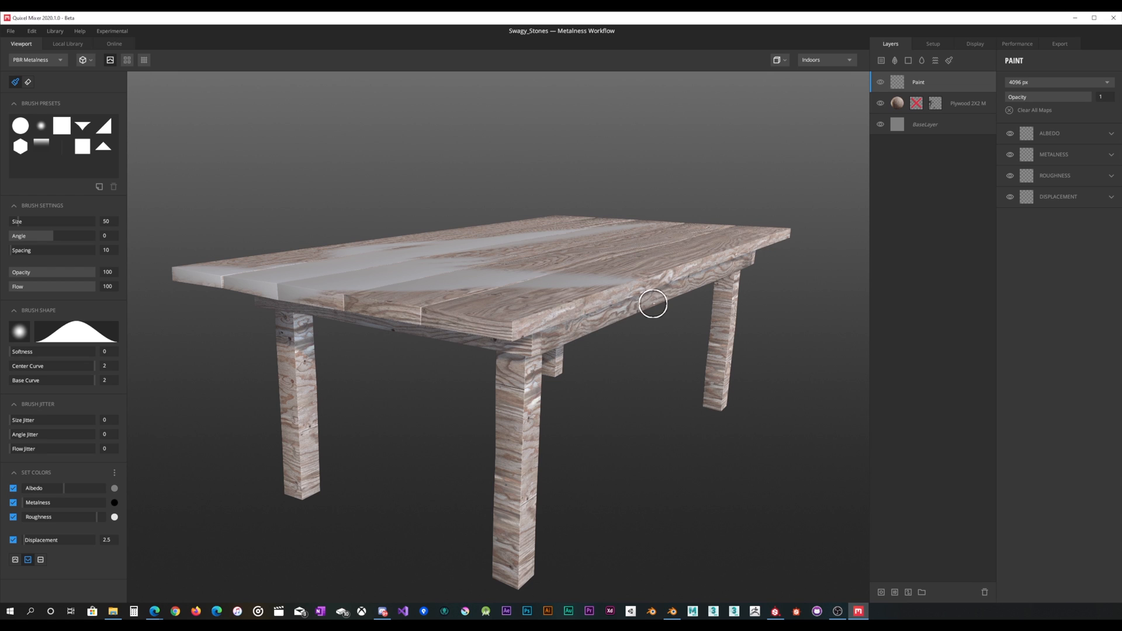
pyautogui.moveTo(586, 300)
pyautogui.keyDown('alt'); pyautogui.mouseDown()
pyautogui.moveTo(584, 313)
pyautogui.moveTo(584, 303)
pyautogui.mouseUp(); pyautogui.keyUp('alt')
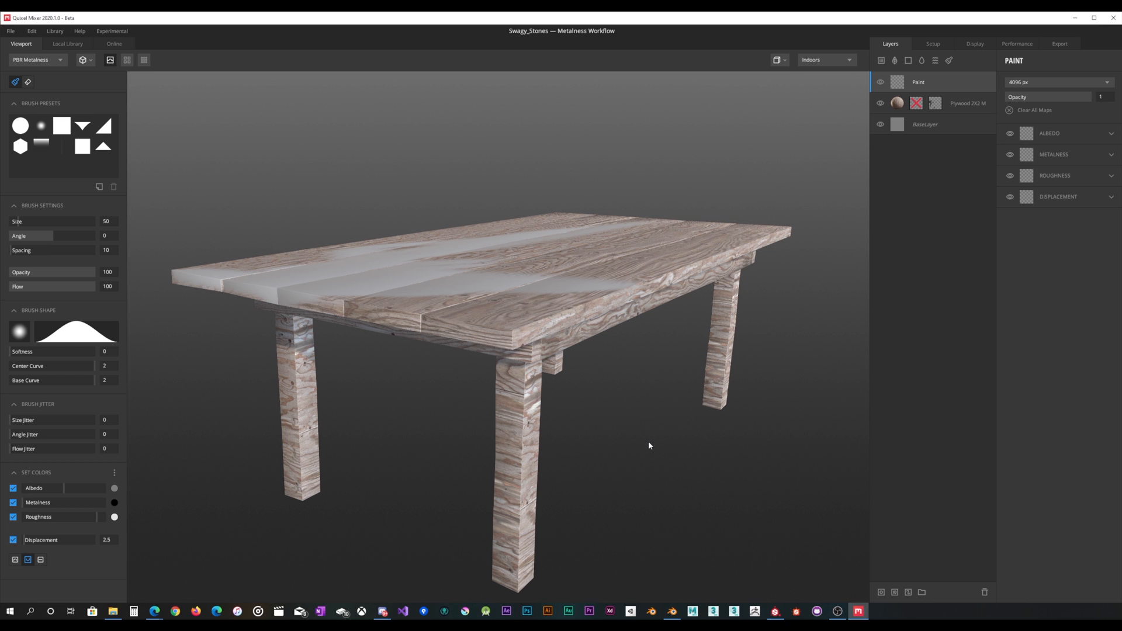
pyautogui.keyDown('alt'); pyautogui.moveTo(621, 450); pyautogui.dragTo(631, 350); pyautogui.keyUp('alt')
pyautogui.moveTo(776, 611)
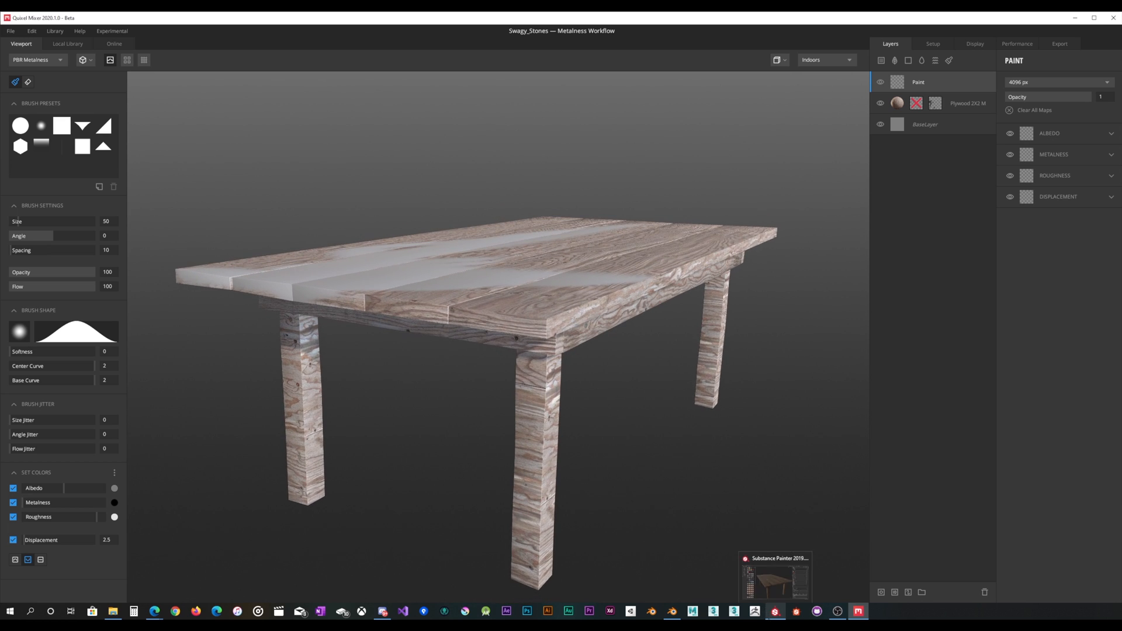
pyautogui.click(762, 591)
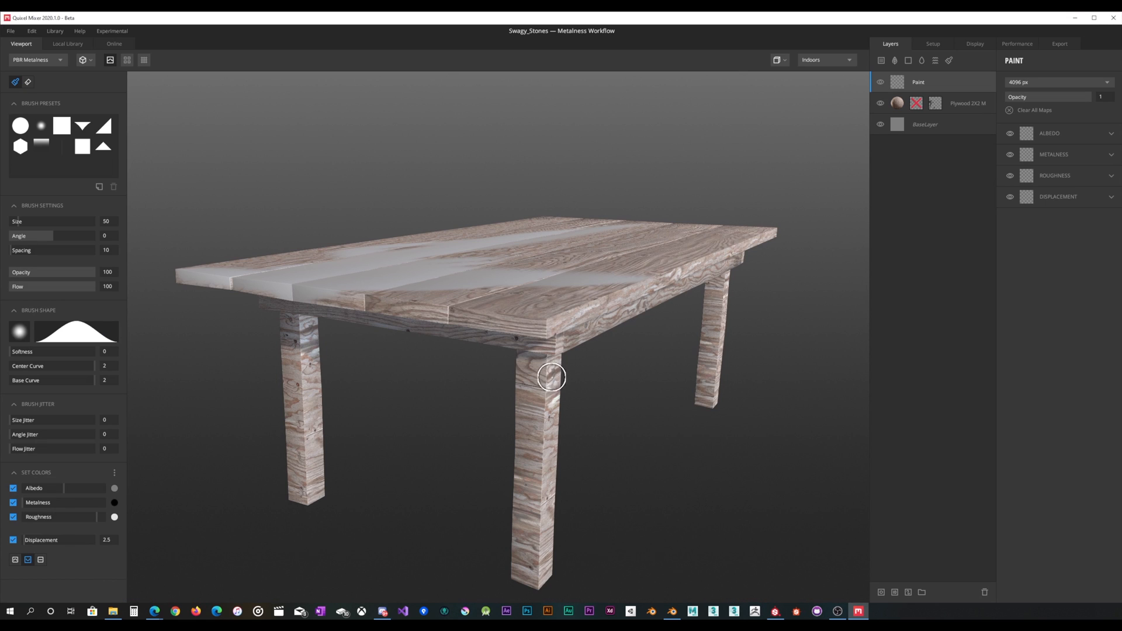
pyautogui.keyDown('alt'); pyautogui.moveTo(548, 372); pyautogui.dragTo(534, 377); pyautogui.keyUp('alt')
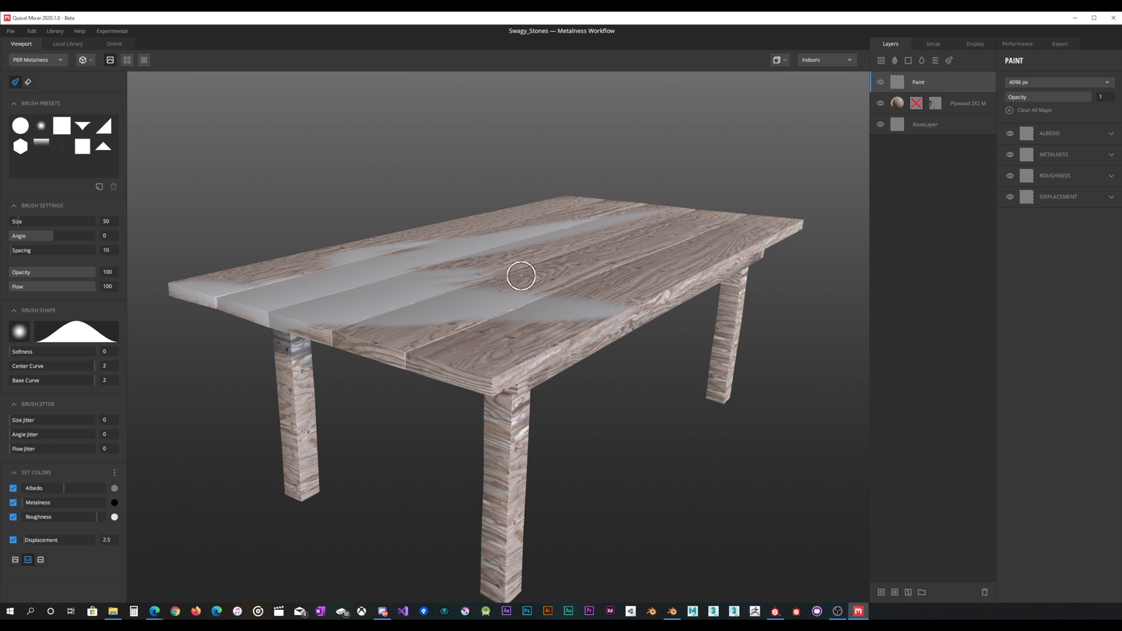
pyautogui.moveTo(496, 275)
pyautogui.keyDown('alt'); pyautogui.mouseDown()
pyautogui.moveTo(509, 268)
pyautogui.moveTo(501, 303)
pyautogui.mouseUp(); pyautogui.keyUp('alt')
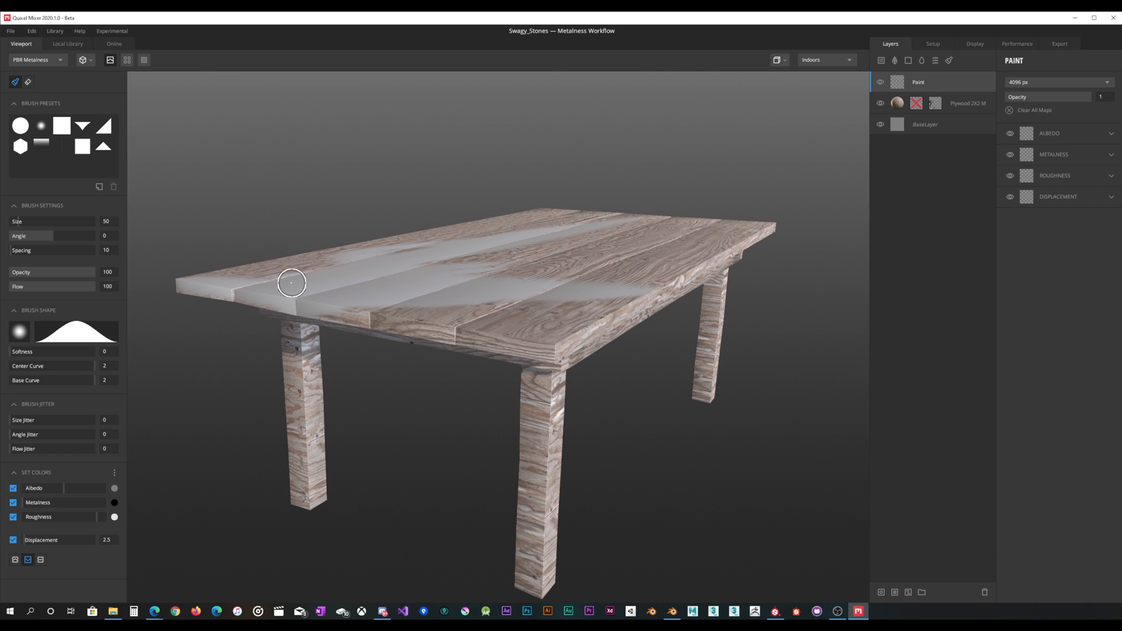
pyautogui.moveTo(511, 281)
pyautogui.keyDown('alt'); pyautogui.mouseDown()
pyautogui.moveTo(479, 316)
pyautogui.moveTo(496, 313)
pyautogui.mouseUp(); pyautogui.keyUp('alt')
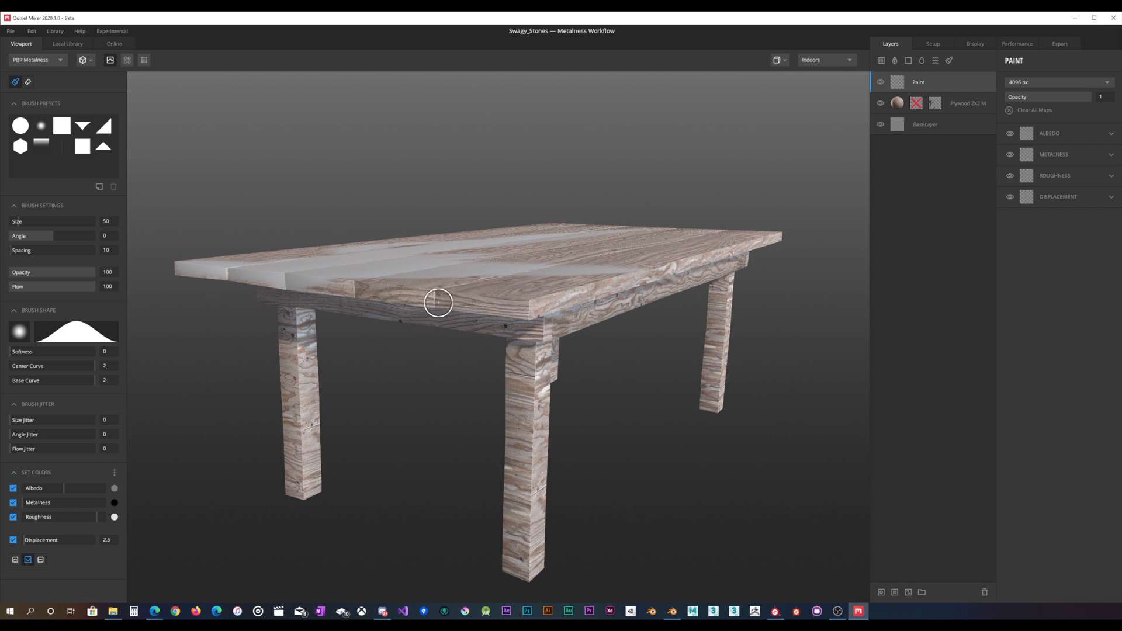
pyautogui.moveTo(433, 295)
pyautogui.keyDown('alt'); pyautogui.mouseDown()
pyautogui.moveTo(446, 298)
pyautogui.moveTo(435, 308)
pyautogui.mouseUp(); pyautogui.keyUp('alt')
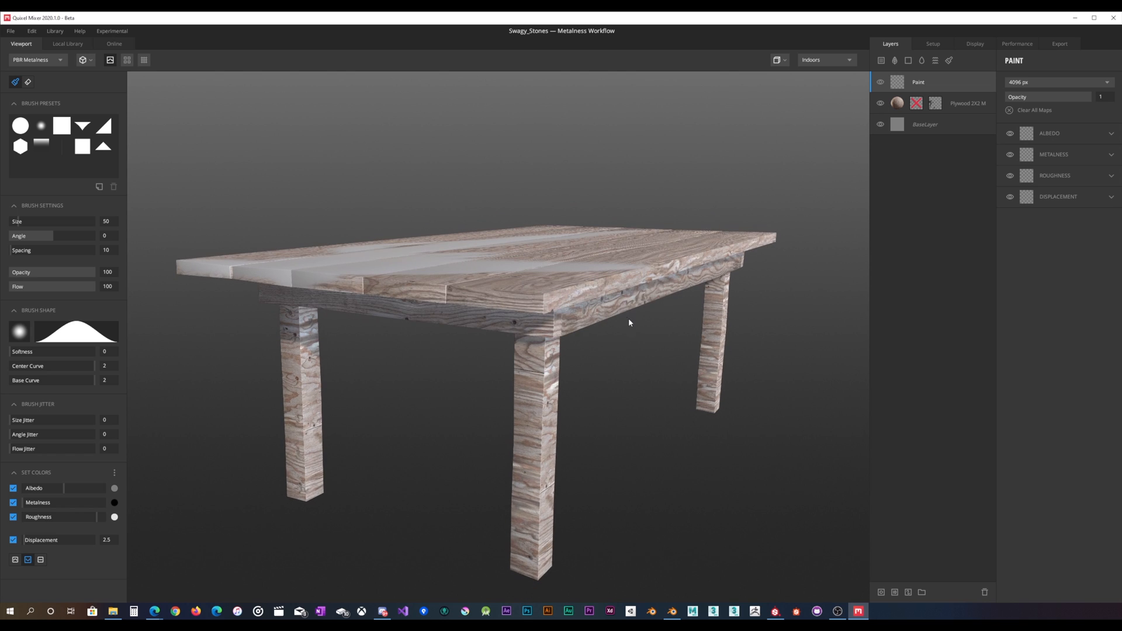
pyautogui.keyDown('alt'); pyautogui.moveTo(629, 318); pyautogui.dragTo(550, 312); pyautogui.keyUp('alt')
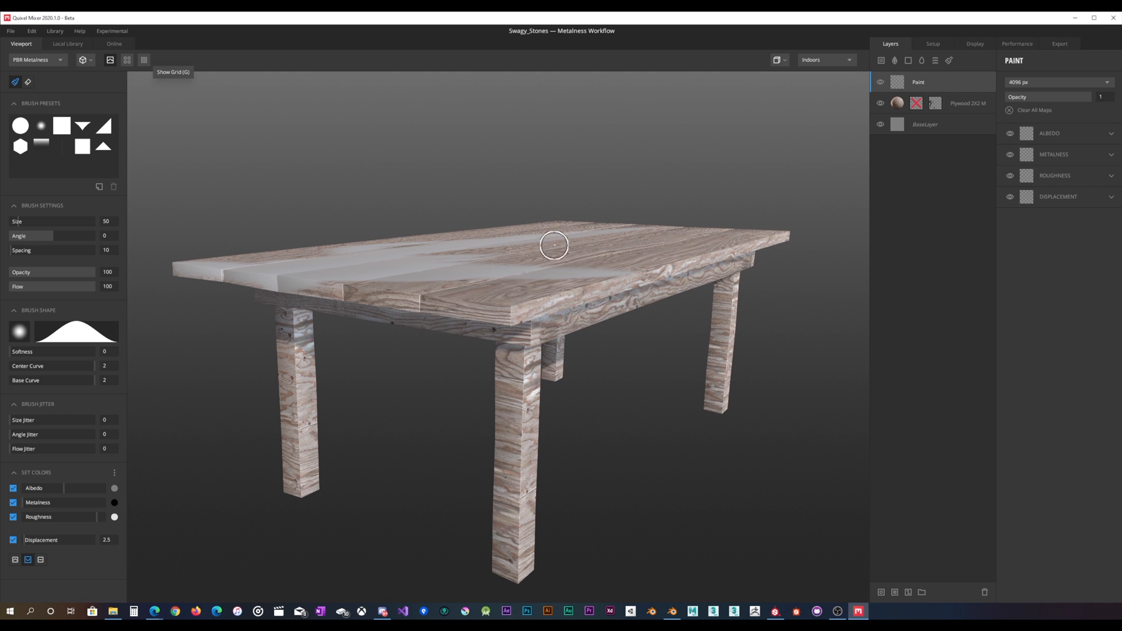
pyautogui.keyDown('alt'); pyautogui.moveTo(476, 280); pyautogui.dragTo(479, 282); pyautogui.keyUp('alt')
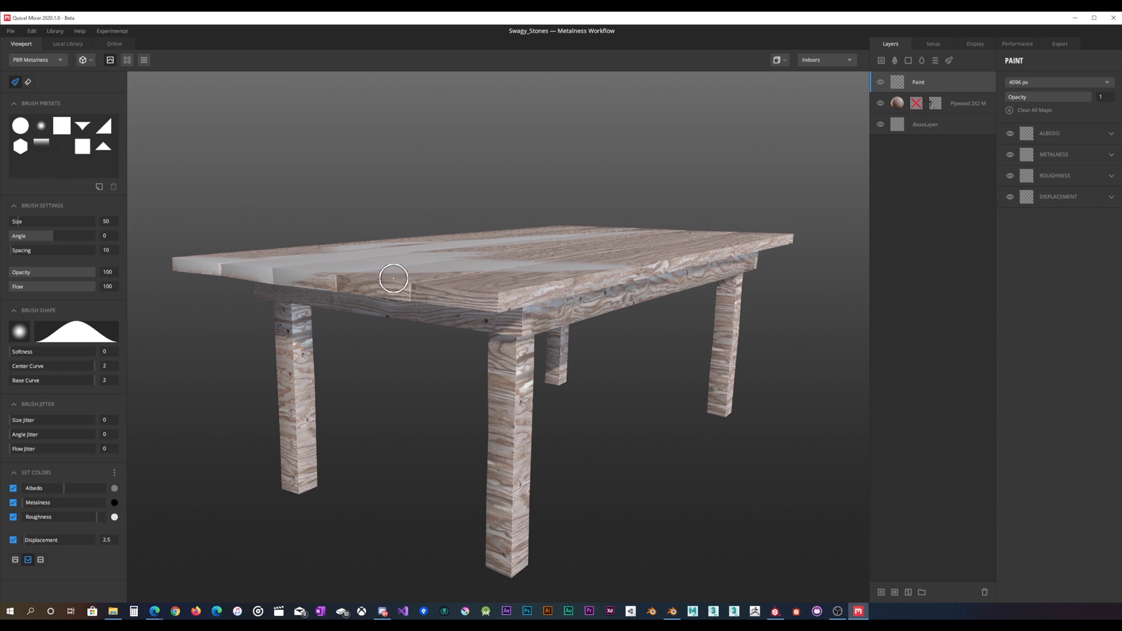
pyautogui.keyDown('alt'); pyautogui.moveTo(407, 286); pyautogui.dragTo(408, 290); pyautogui.keyUp('alt')
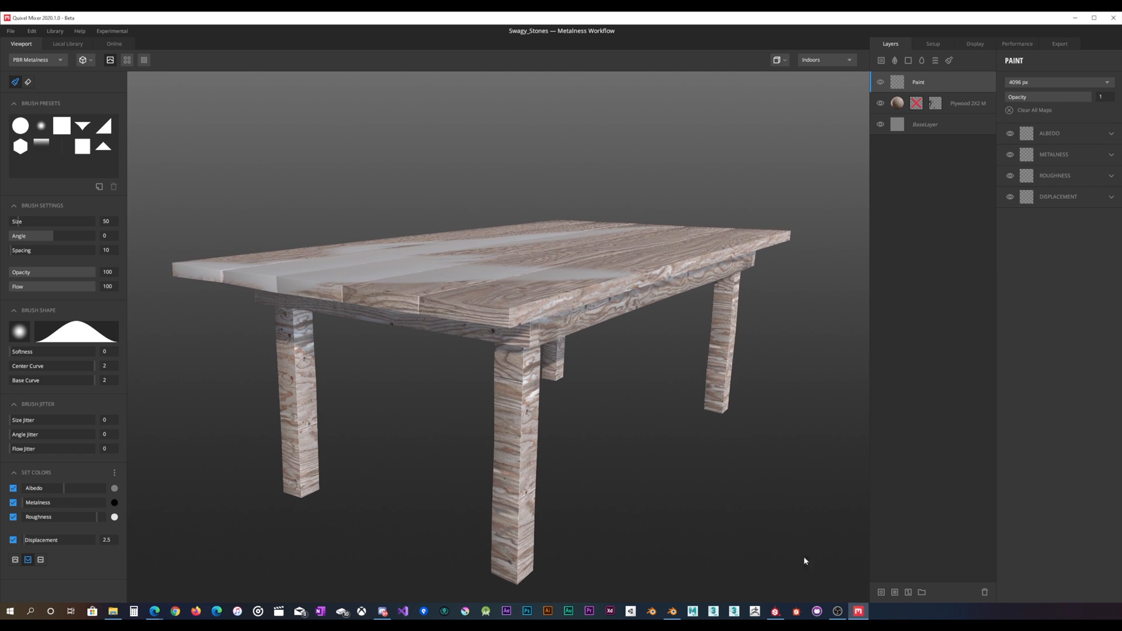
# Switch to Substance Painter to view the wooden table's texture set settings, and return to Quixel Mixer.
pyautogui.hotkey('alt', 'Tab')
pyautogui.click(873, 42)
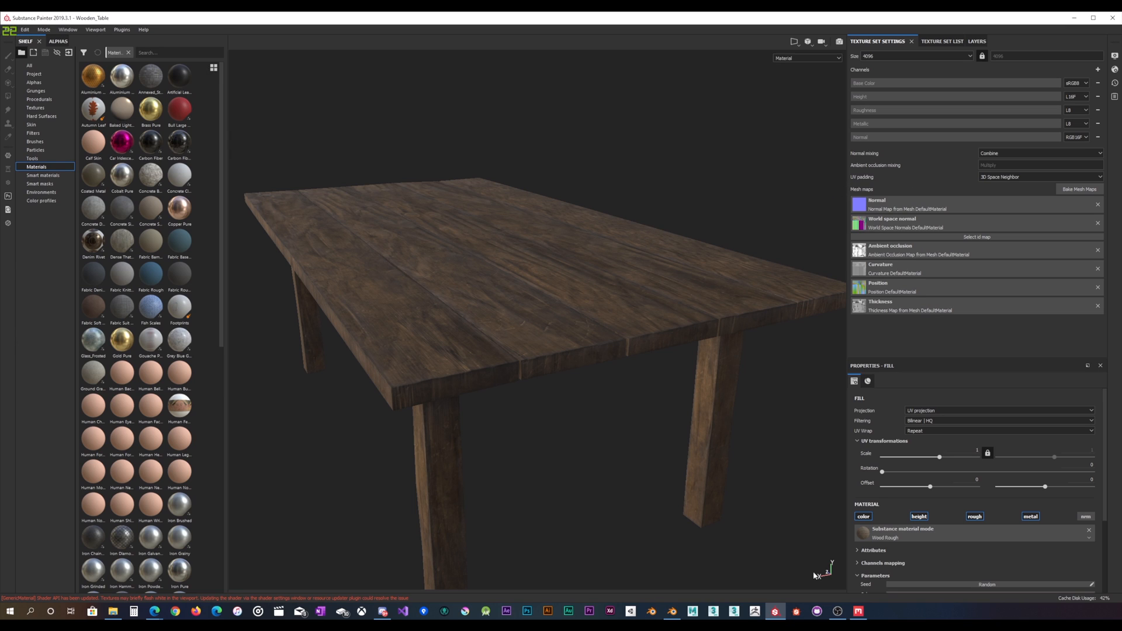
pyautogui.click(858, 611)
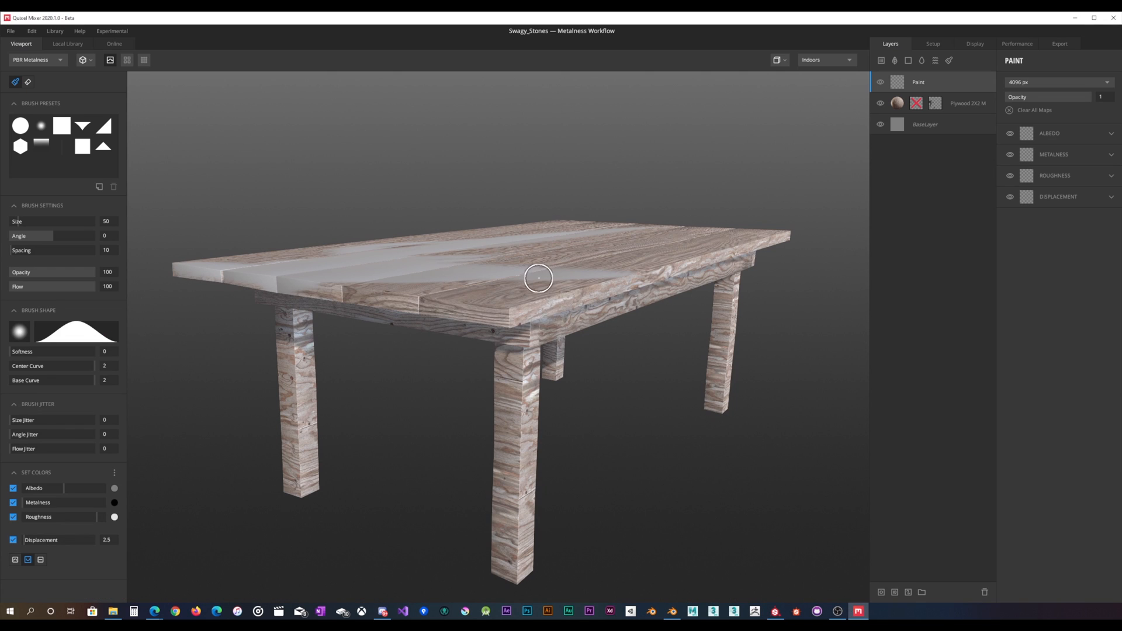
pyautogui.keyDown('alt'); pyautogui.moveTo(538, 275); pyautogui.dragTo(538, 288); pyautogui.keyUp('alt')
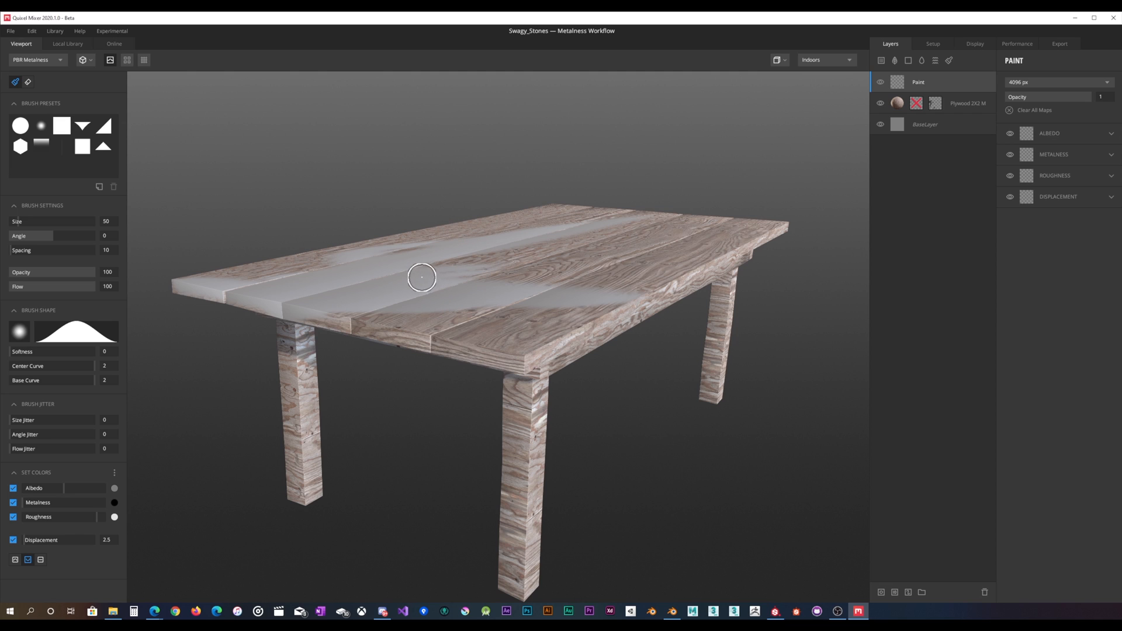
pyautogui.moveTo(430, 278)
pyautogui.keyDown('alt'); pyautogui.mouseDown()
pyautogui.moveTo(446, 271)
pyautogui.moveTo(438, 283)
pyautogui.mouseUp(); pyautogui.keyUp('alt')
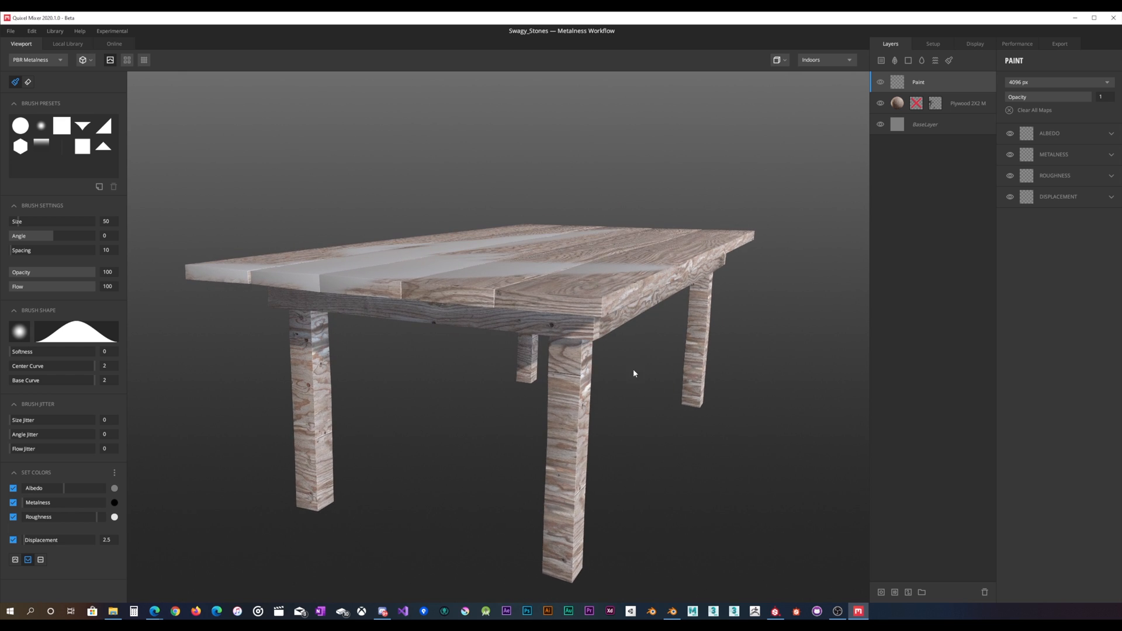
pyautogui.keyDown('alt'); pyautogui.moveTo(633, 373); pyautogui.dragTo(633, 379); pyautogui.keyUp('alt')
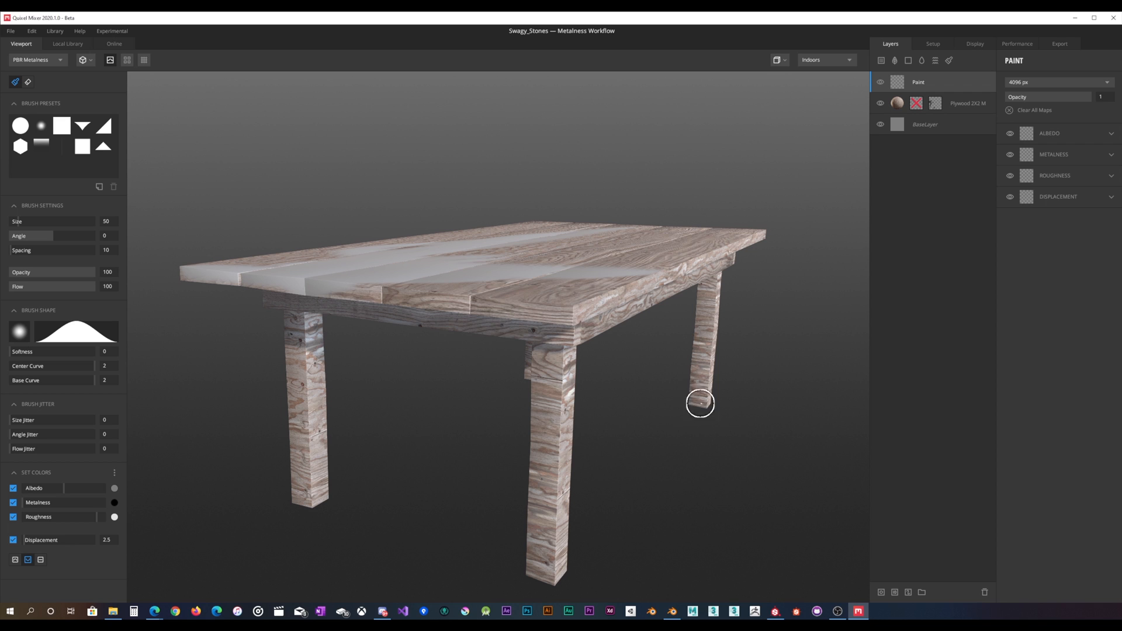
# Switch to Substance Painter, inspect the brown wooden table and open the mesh map baking settings.
pyautogui.click(777, 612)
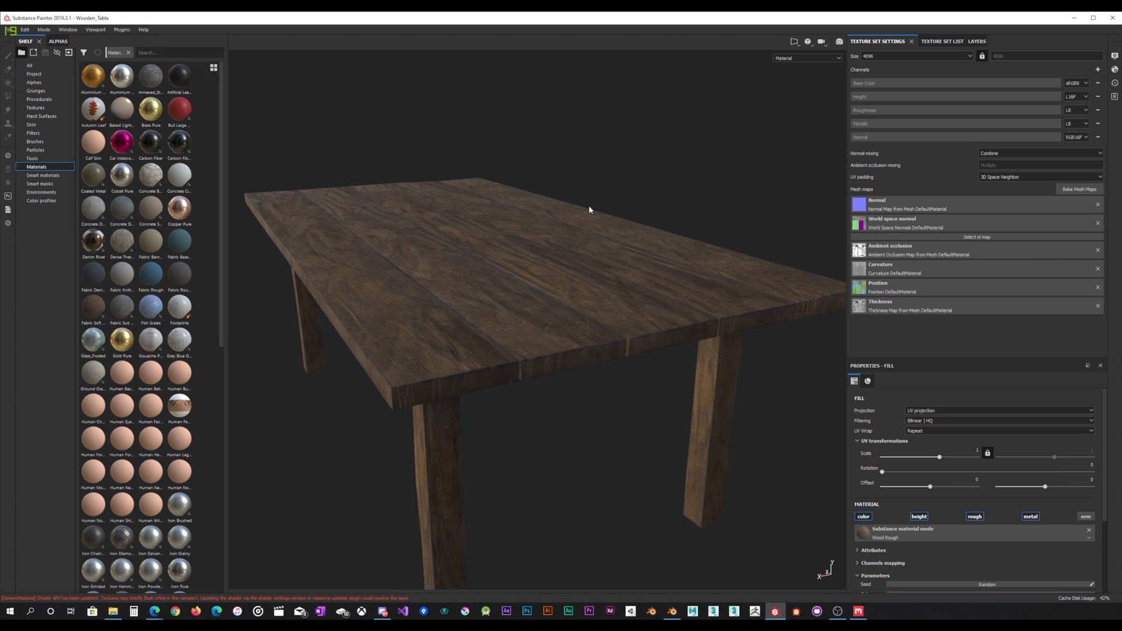
pyautogui.keyDown('alt'); pyautogui.moveTo(584, 208); pyautogui.dragTo(579, 244); pyautogui.keyUp('alt')
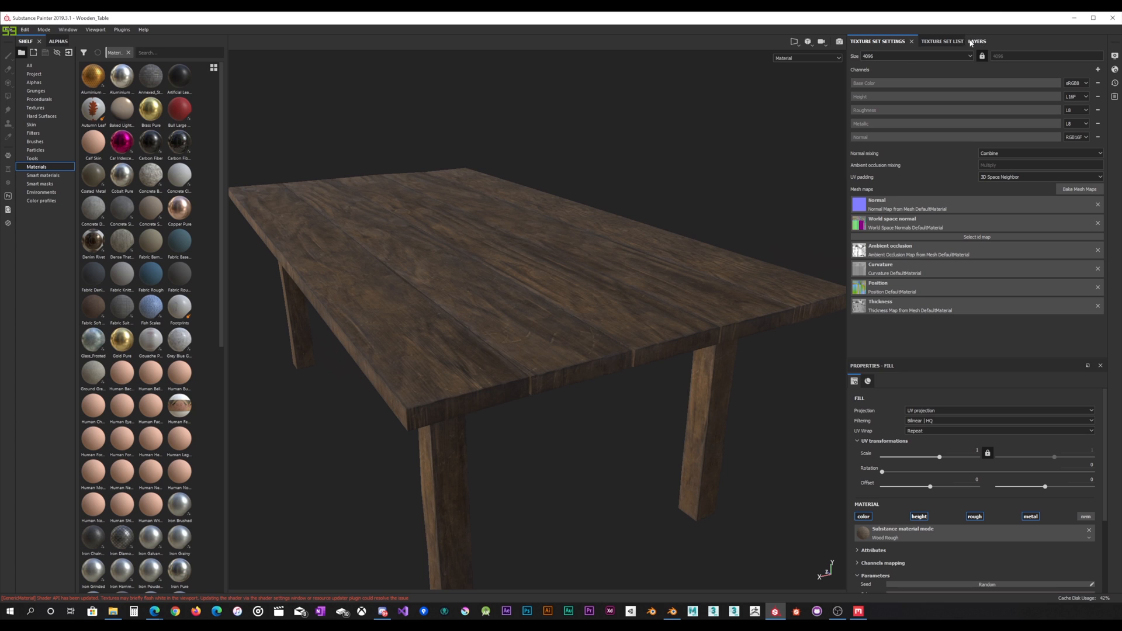
pyautogui.click(1075, 188)
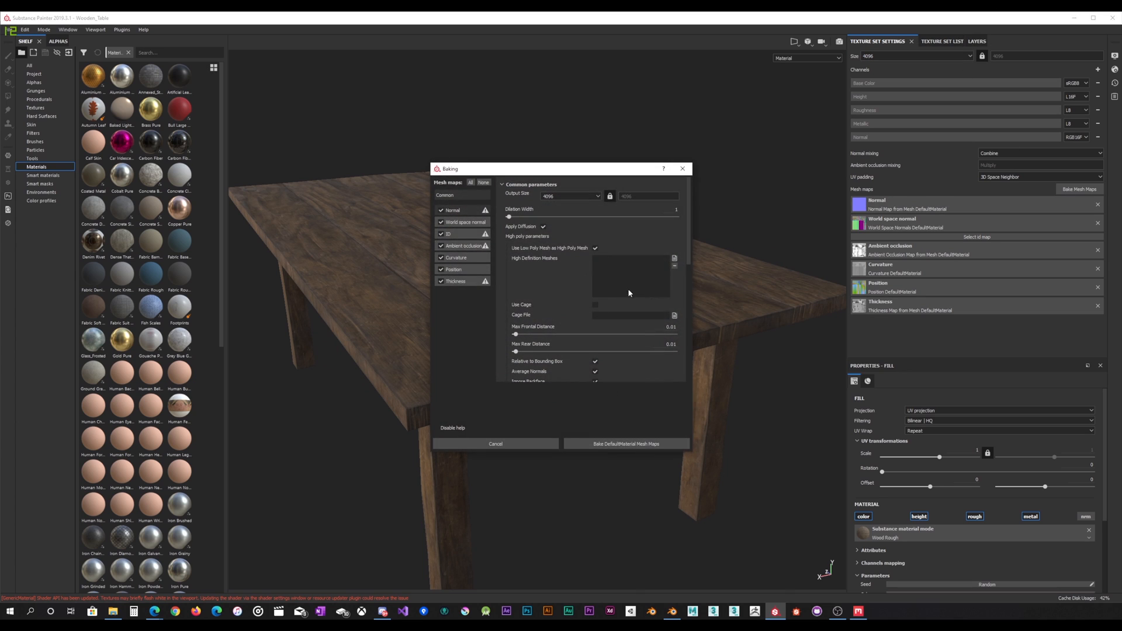
# Review the high poly baking parameters and the Match options, and close the baking settings without baking.
pyautogui.scroll(-5, 602, 298)
pyautogui.scroll(1, 599, 300)
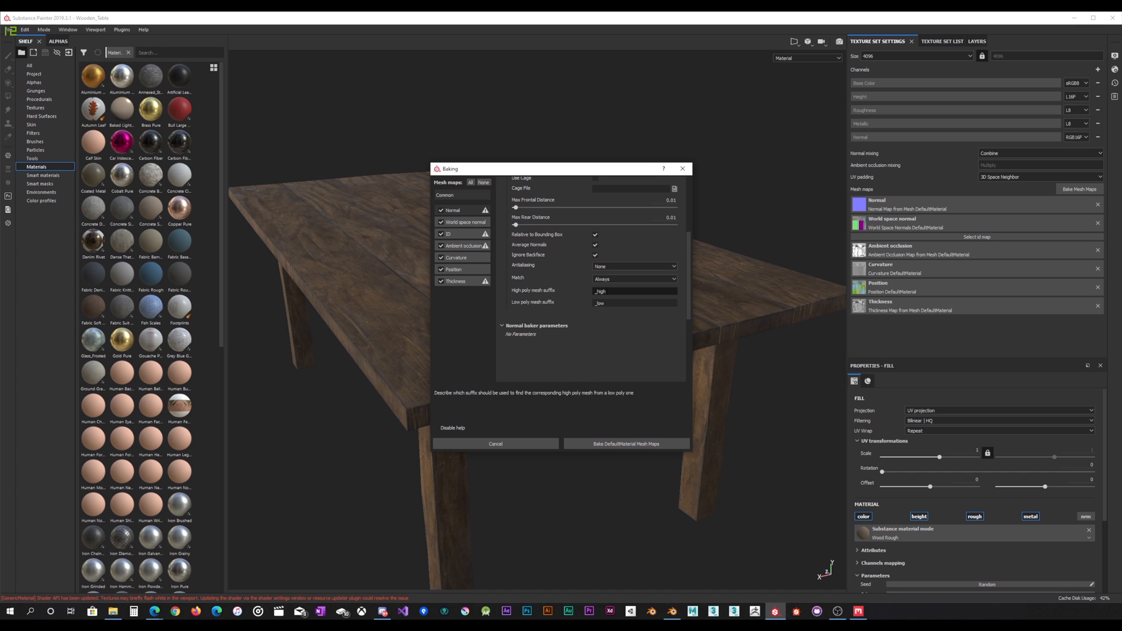
pyautogui.scroll(1, 597, 313)
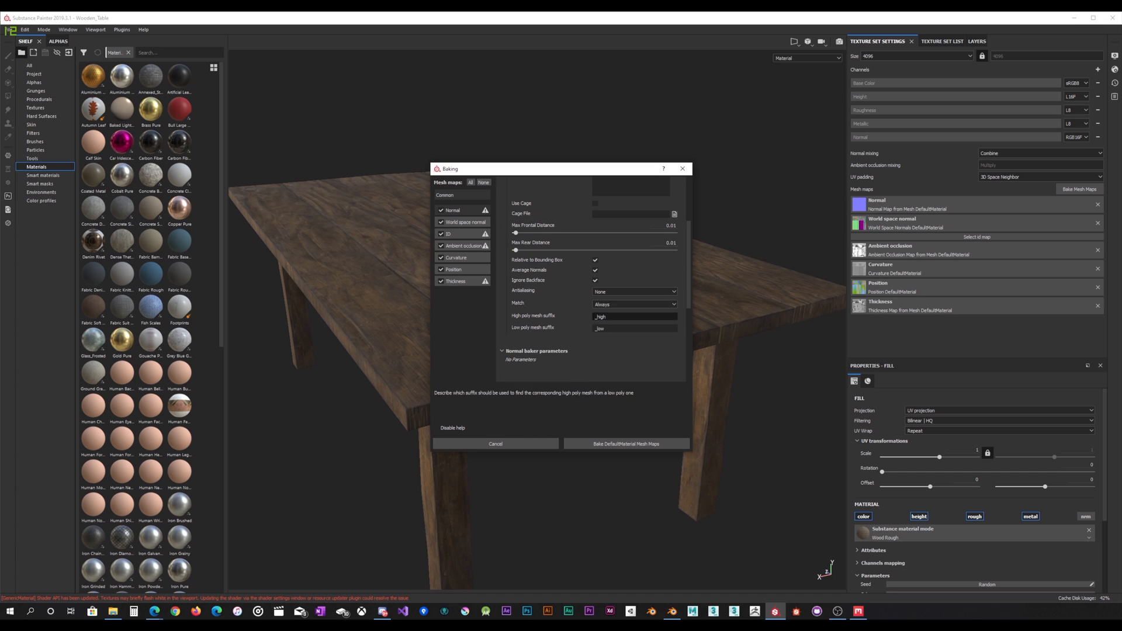
pyautogui.click(620, 304)
pyautogui.click(619, 305)
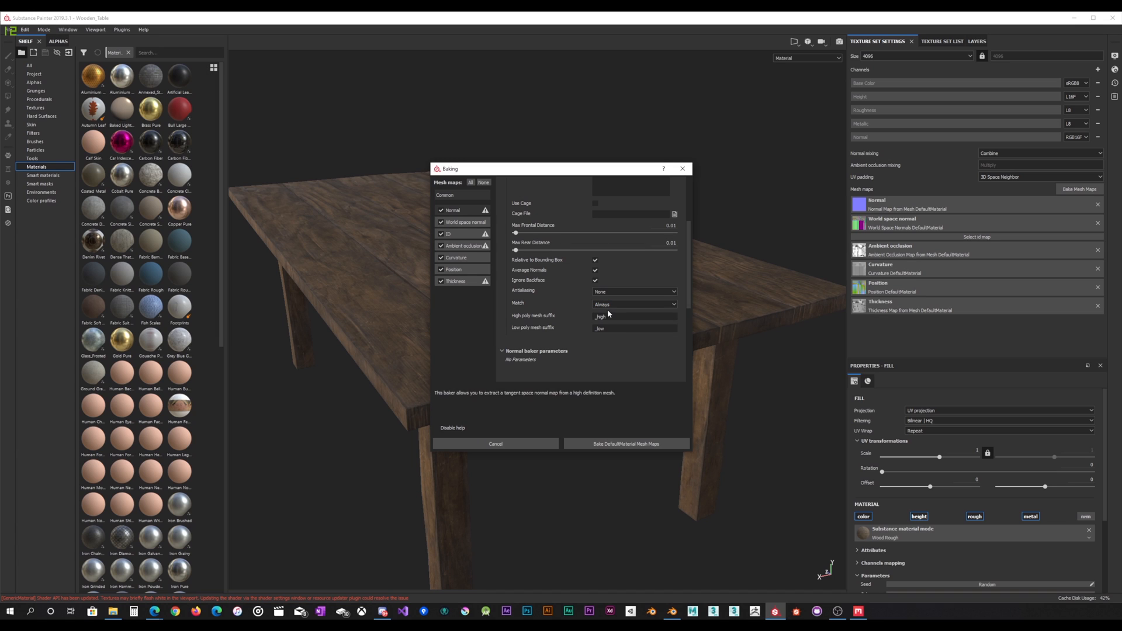
pyautogui.click(605, 307)
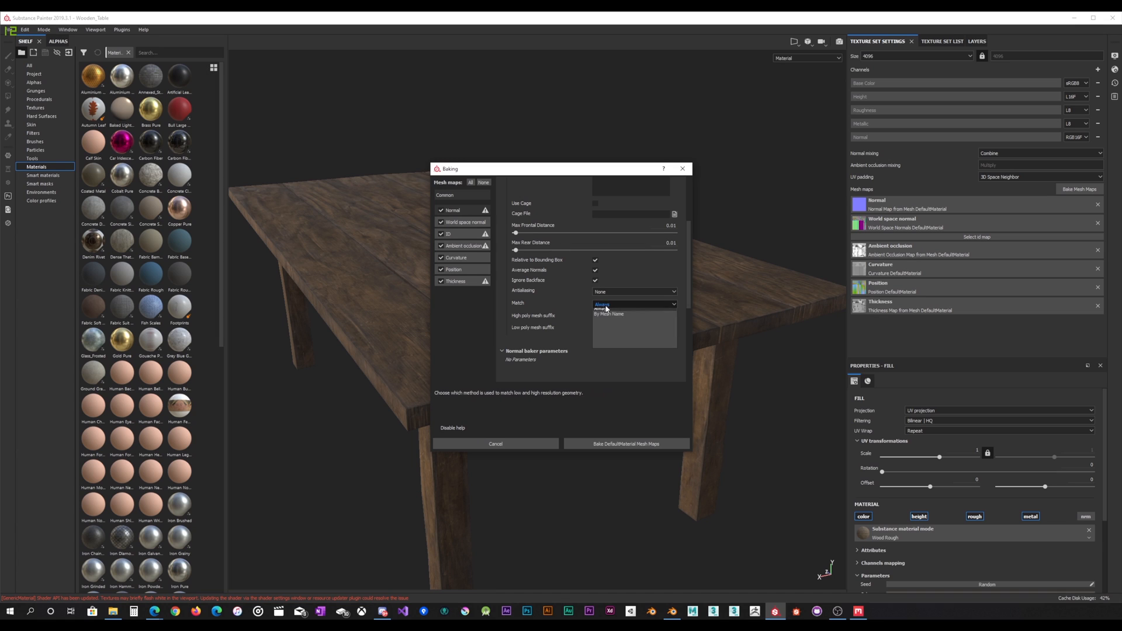
pyautogui.click(571, 381)
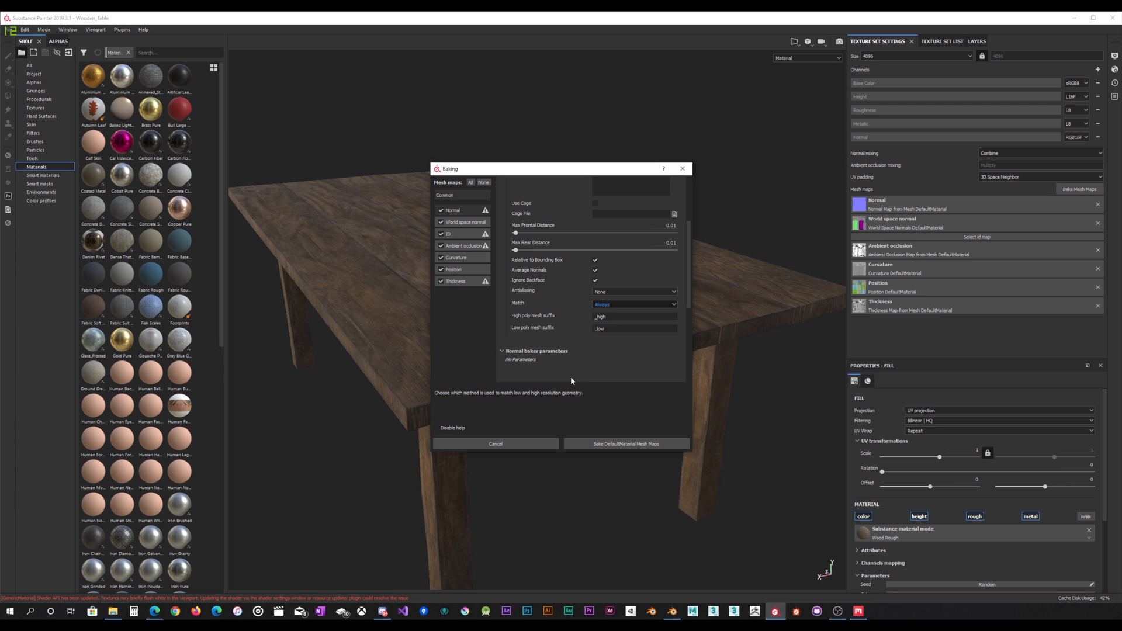
pyautogui.click(500, 442)
# Examine the gap and worn edges between two planks at the end of the tabletop up close.
pyautogui.keyDown('alt'); pyautogui.moveTo(512, 408); pyautogui.dragTo(590, 346); pyautogui.keyUp('alt')
pyautogui.scroll(8, 609, 377)
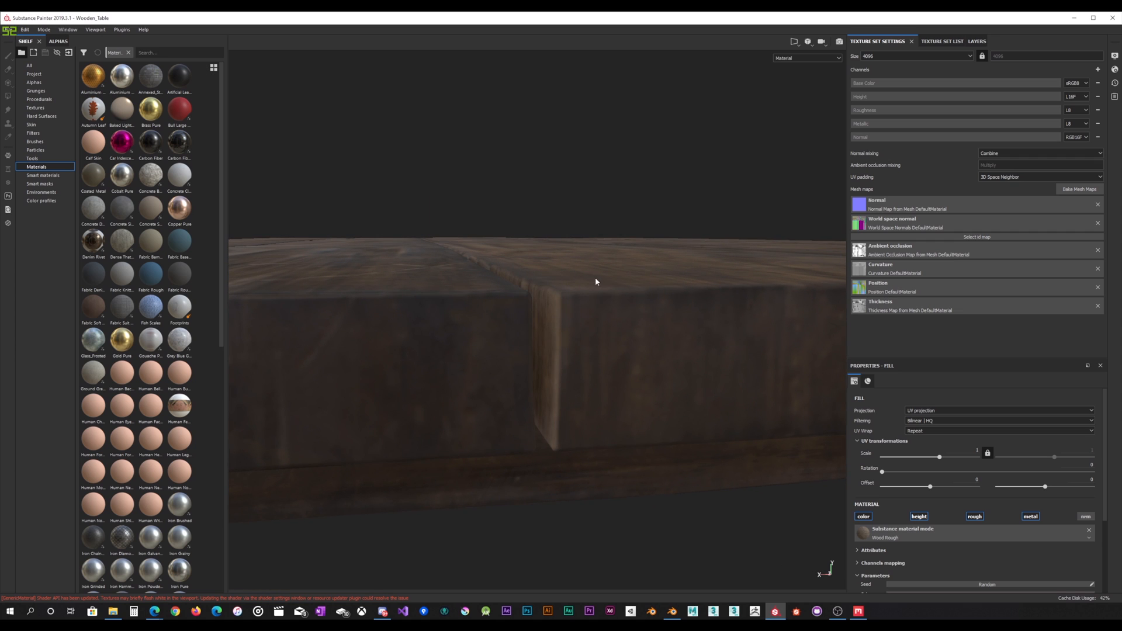
pyautogui.moveTo(573, 317)
pyautogui.keyDown('alt'); pyautogui.mouseDown()
pyautogui.moveTo(531, 320)
pyautogui.moveTo(586, 323)
pyautogui.mouseUp(); pyautogui.keyUp('alt')
pyautogui.keyDown('alt'); pyautogui.moveTo(509, 346); pyautogui.dragTo(569, 353); pyautogui.keyUp('alt')
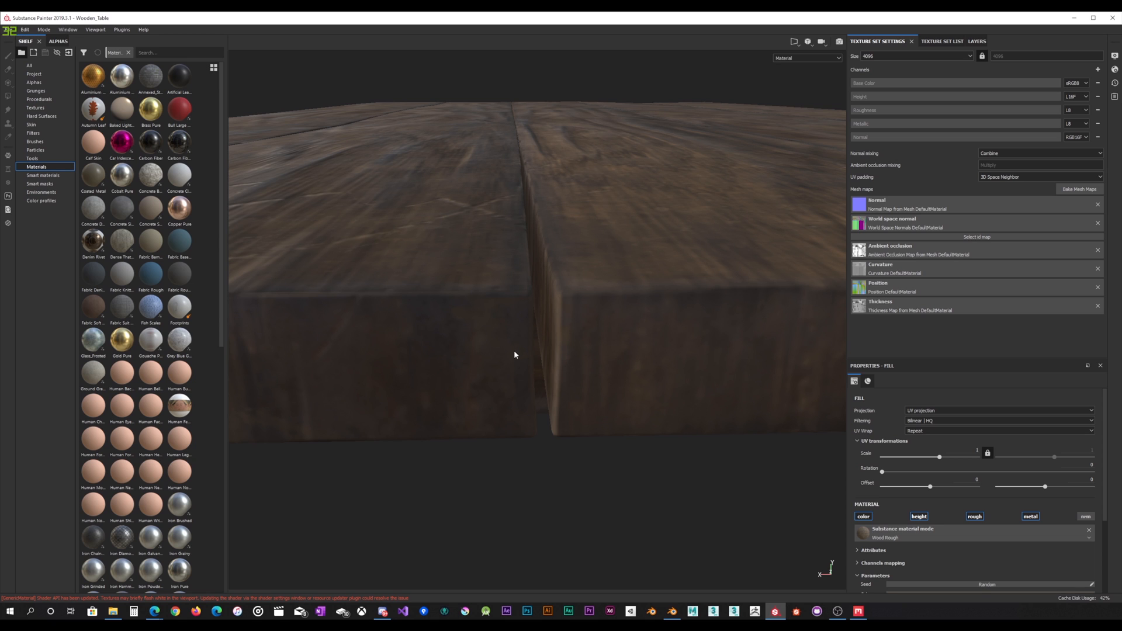
pyautogui.keyDown('alt'); pyautogui.moveTo(498, 368); pyautogui.dragTo(511, 348); pyautogui.keyUp('alt')
pyautogui.scroll(-10, 478, 267)
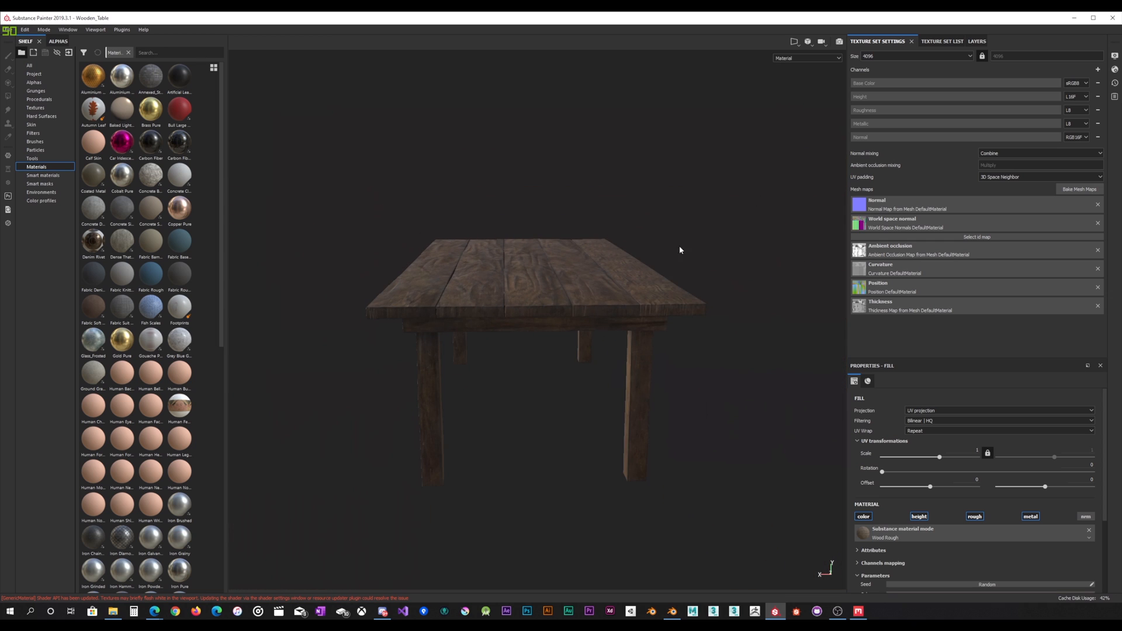
# Inspect the whole brown table from low and high angles, and examine the plank ends along its front edge.
pyautogui.scroll(-4, 668, 226)
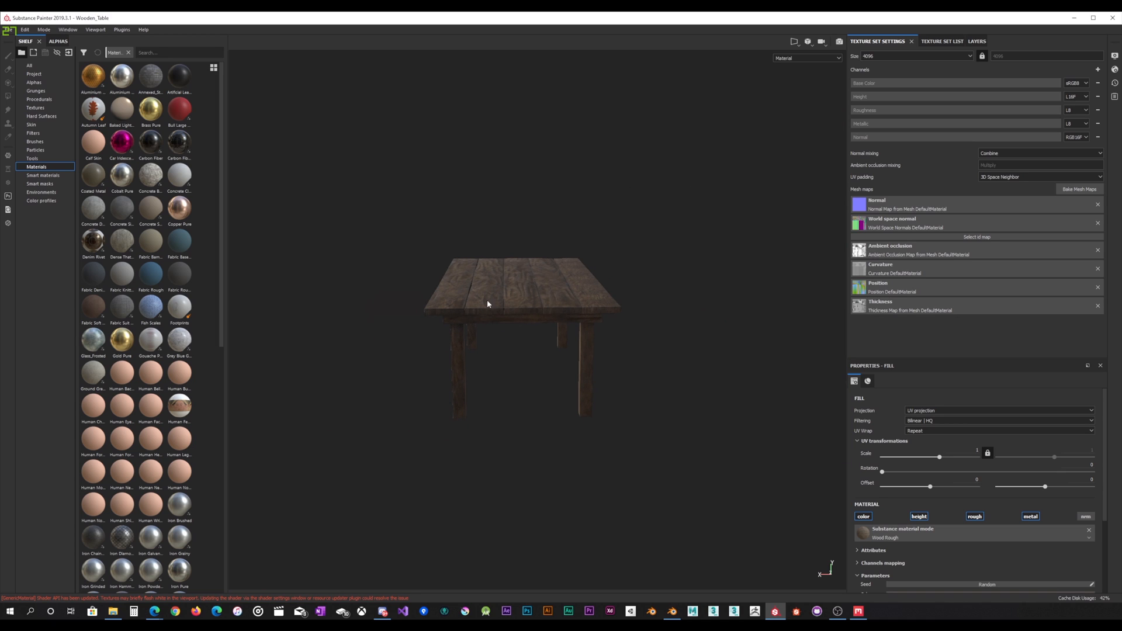
pyautogui.keyDown('alt'); pyautogui.moveTo(507, 224); pyautogui.dragTo(542, 259); pyautogui.keyUp('alt')
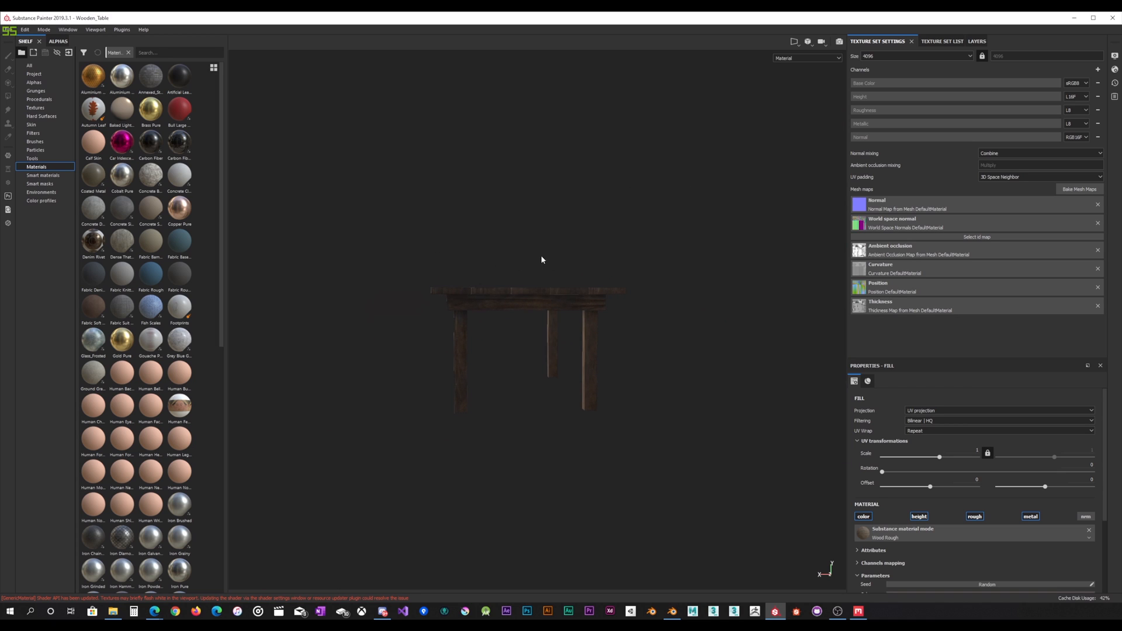
pyautogui.keyDown('alt'); pyautogui.moveTo(674, 220); pyautogui.dragTo(528, 278); pyautogui.keyUp('alt')
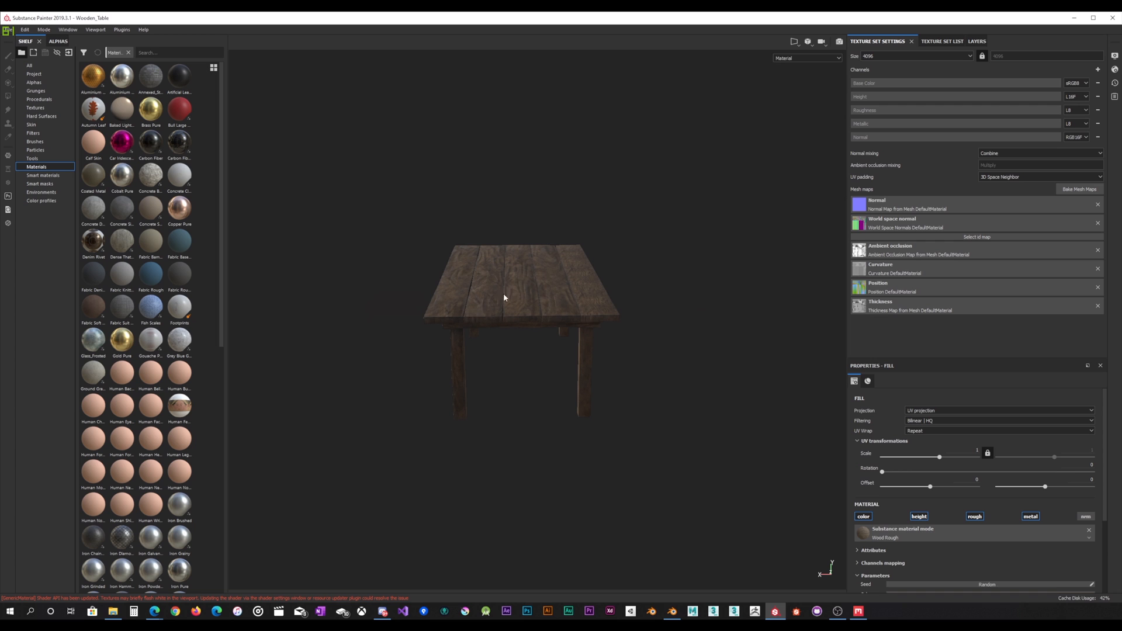
pyautogui.scroll(4, 475, 320)
pyautogui.scroll(6, 476, 319)
pyautogui.keyDown('alt'); pyautogui.moveTo(488, 321); pyautogui.dragTo(621, 318, button='middle'); pyautogui.keyUp('alt')
pyautogui.keyDown('alt'); pyautogui.moveTo(656, 304); pyautogui.dragTo(639, 309); pyautogui.keyUp('alt')
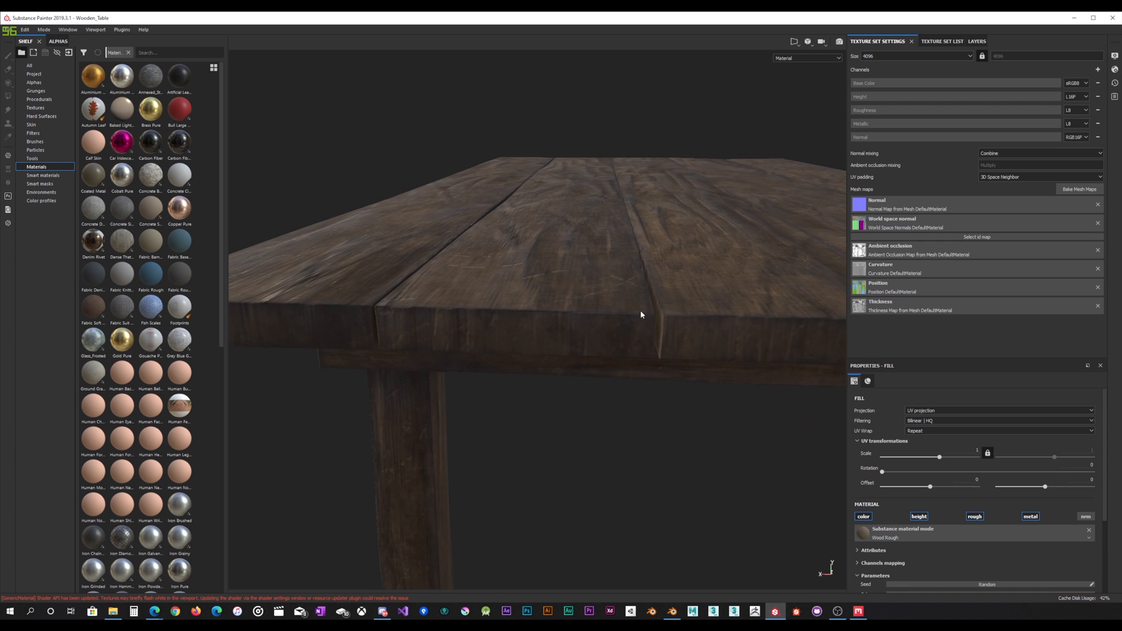
pyautogui.keyDown('alt'); pyautogui.moveTo(569, 307); pyautogui.dragTo(561, 307, button='middle'); pyautogui.keyUp('alt')
pyautogui.keyDown('alt'); pyautogui.moveTo(561, 307); pyautogui.dragTo(594, 294); pyautogui.keyUp('alt')
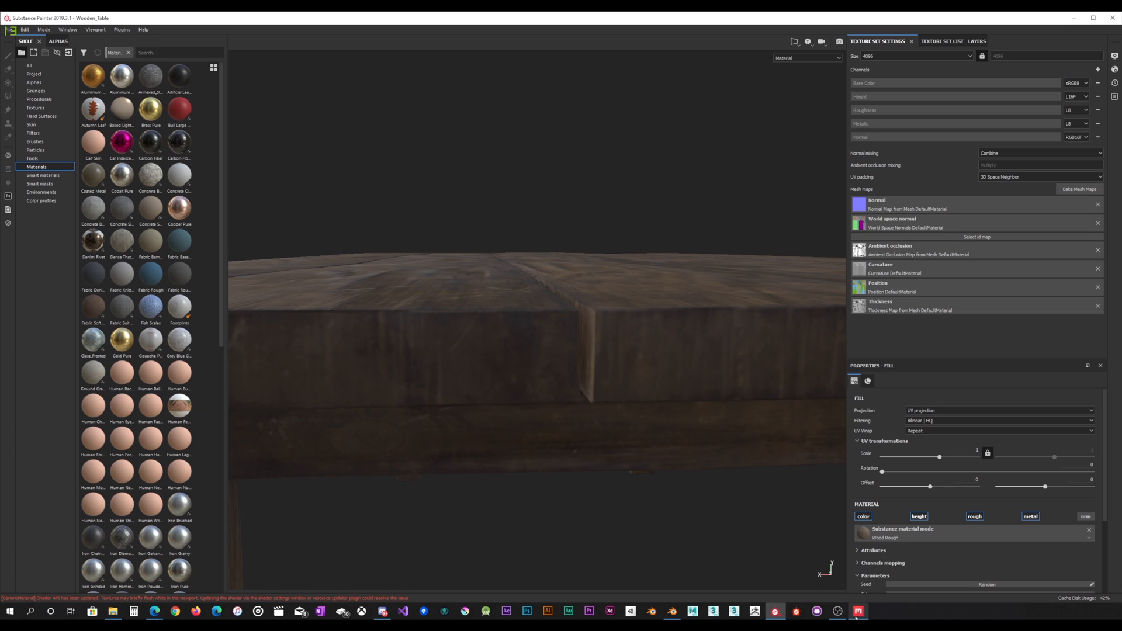
# Switch between Quixel Mixer and Substance Painter to compare the two tables, ending on the plywood table in Quixel Mixer.
pyautogui.moveTo(856, 617)
pyautogui.keyDown('alt'); pyautogui.moveTo(514, 238); pyautogui.dragTo(529, 286); pyautogui.keyUp('alt')
pyautogui.click(858, 612)
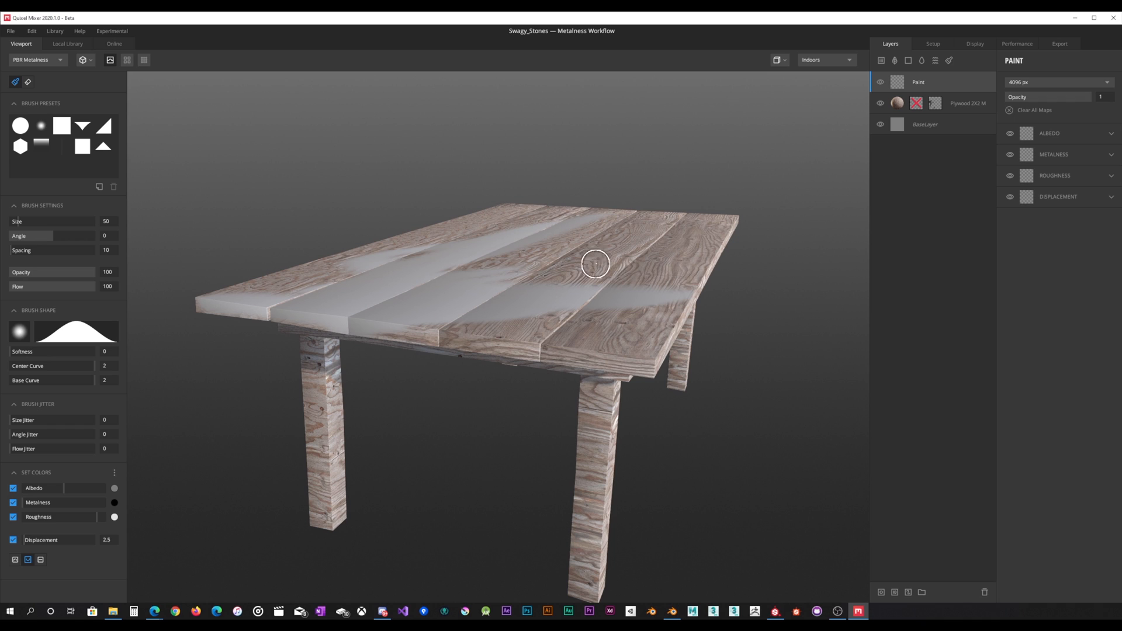
pyautogui.moveTo(775, 611)
pyautogui.click(775, 582)
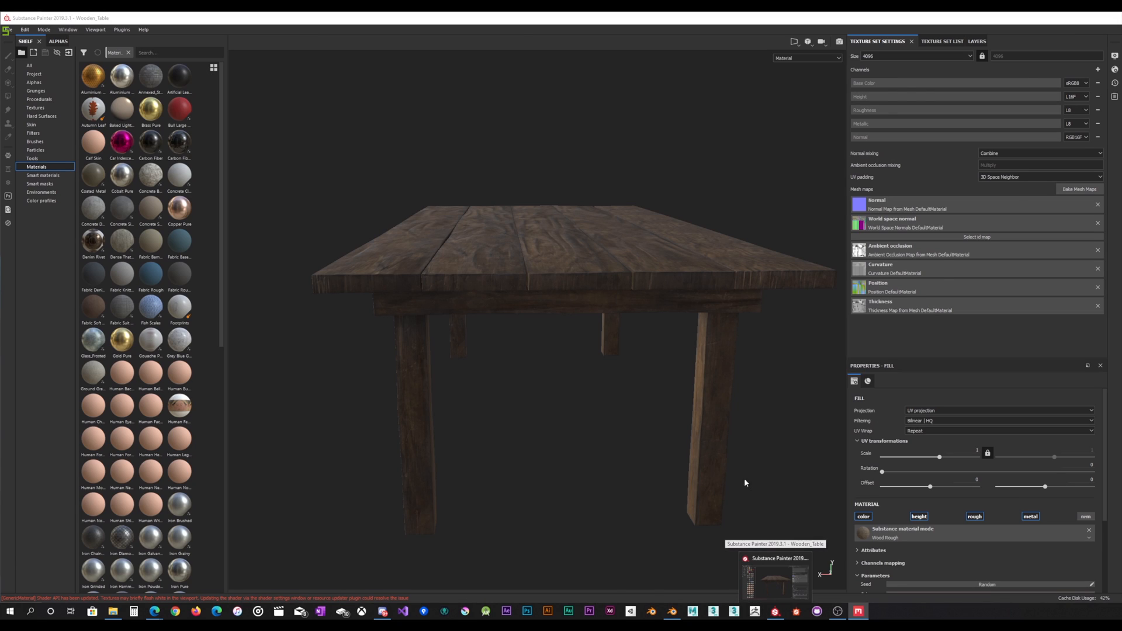
pyautogui.hotkey('alt', 'Tab')
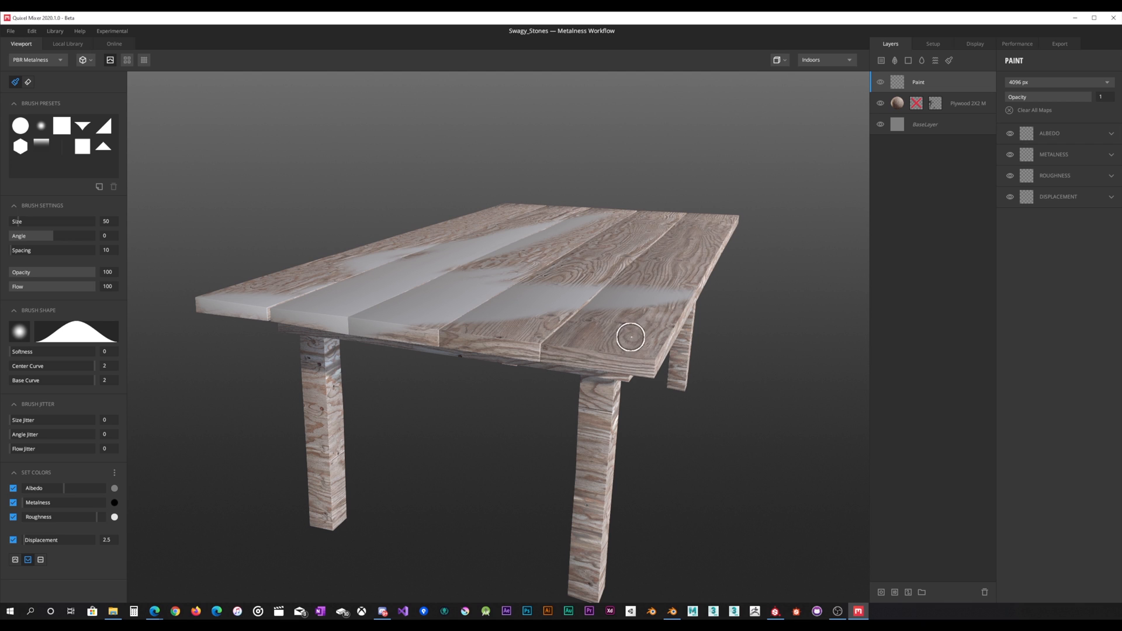
pyautogui.moveTo(561, 259)
pyautogui.keyDown('alt'); pyautogui.mouseDown()
pyautogui.moveTo(569, 306)
pyautogui.moveTo(554, 301)
pyautogui.mouseUp(); pyautogui.keyUp('alt')
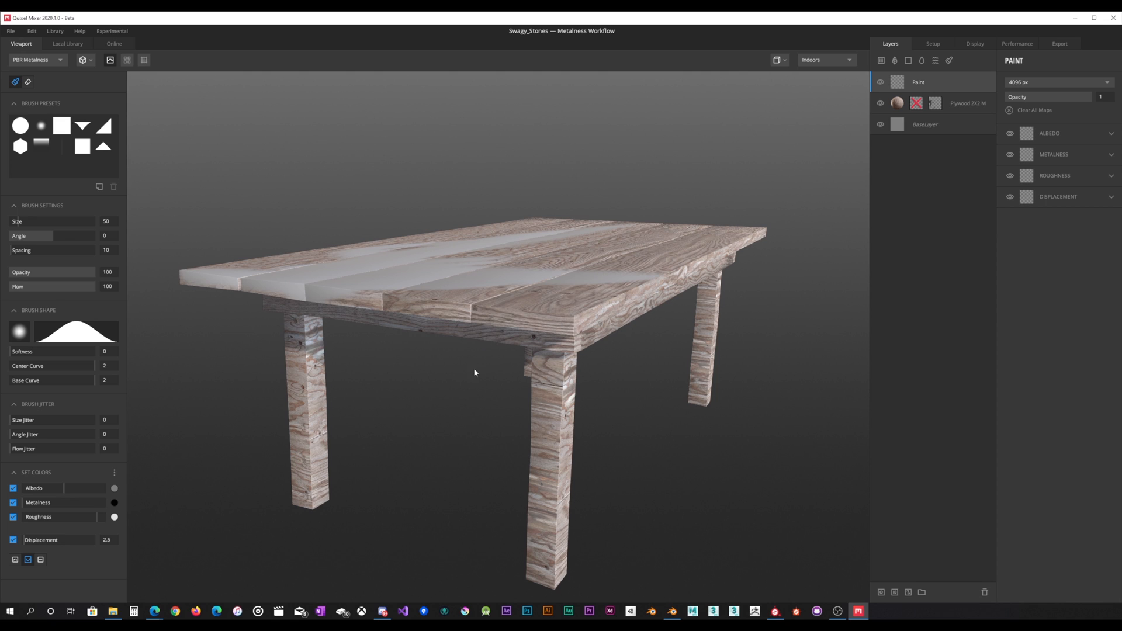
# Switch to Substance Painter and show the mesh map baking settings, closing them without baking.
pyautogui.moveTo(774, 611)
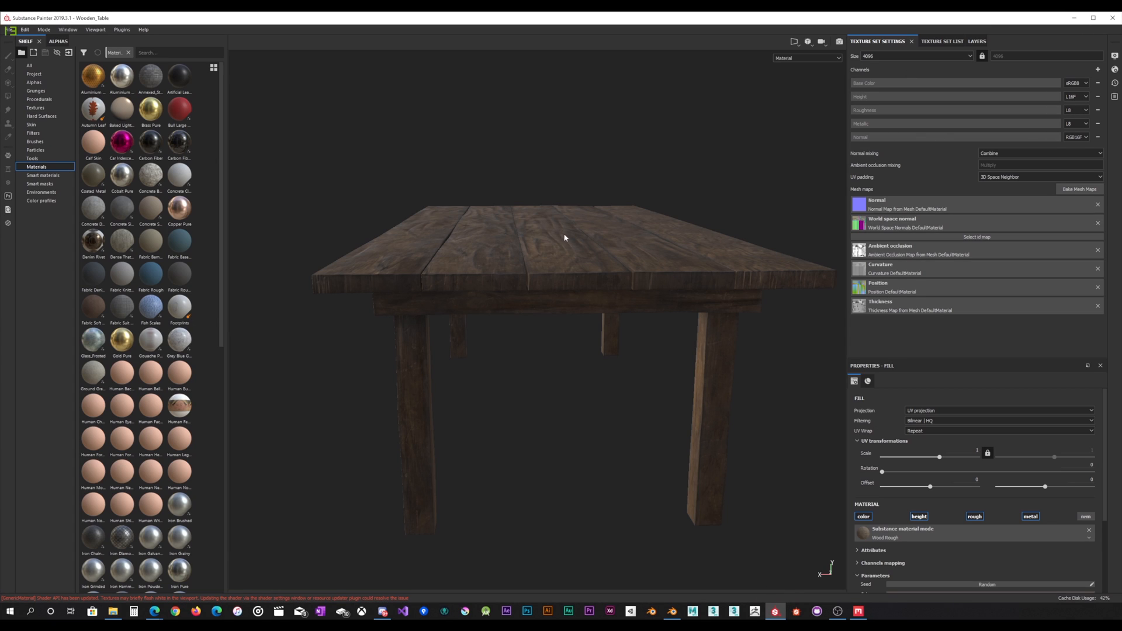
pyautogui.click(1081, 189)
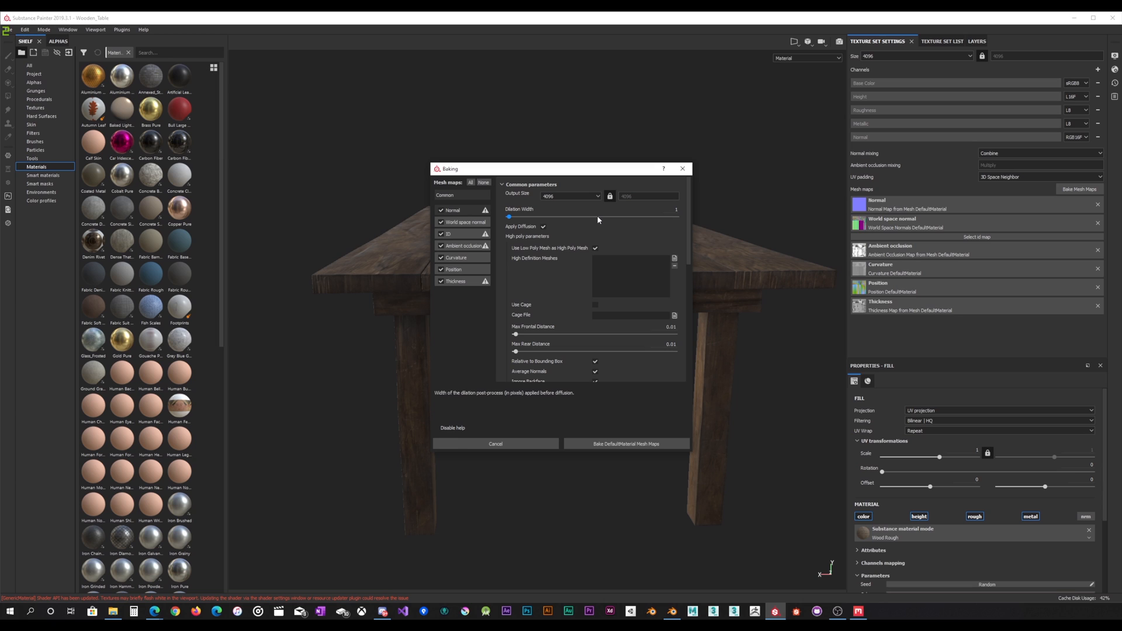
pyautogui.click(681, 168)
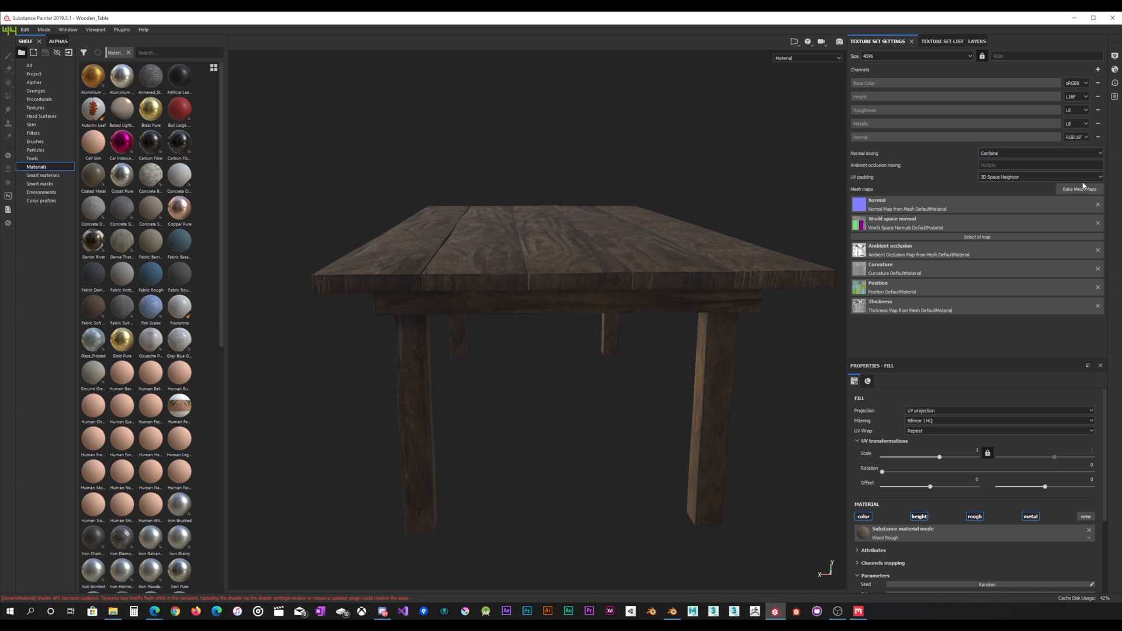
pyautogui.click(1075, 189)
pyautogui.click(682, 168)
# Return to Quixel Mixer to inspect the plywood table, checking the Substance Painter table once more for comparison.
pyautogui.click(854, 614)
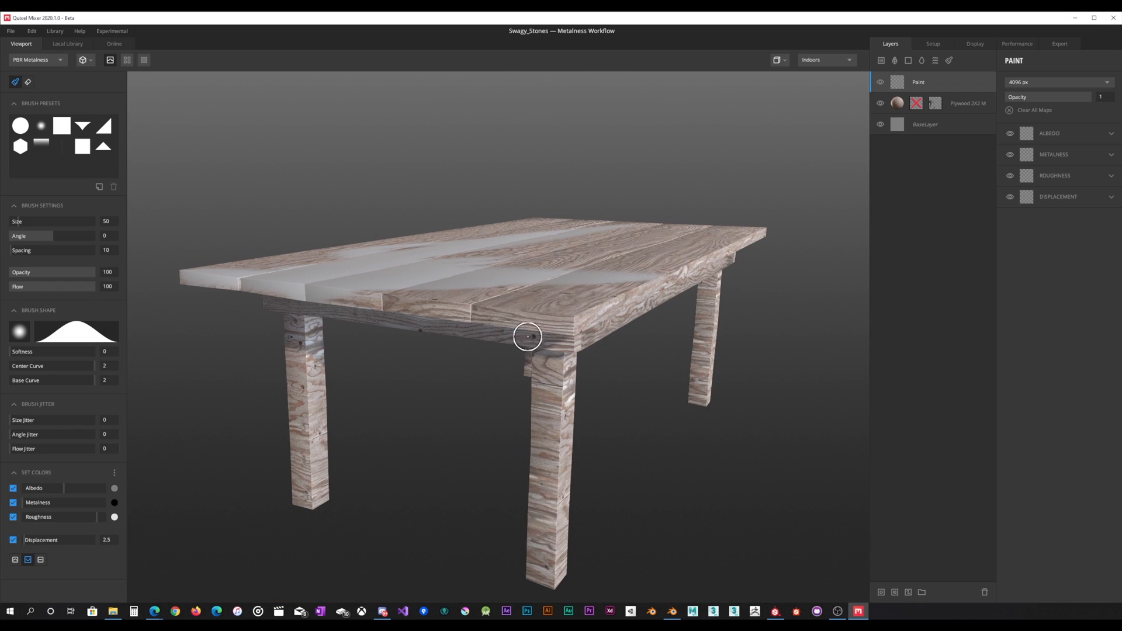
pyautogui.moveTo(510, 346)
pyautogui.keyDown('alt'); pyautogui.mouseDown()
pyautogui.moveTo(503, 338)
pyautogui.moveTo(534, 360)
pyautogui.moveTo(524, 352)
pyautogui.mouseUp(); pyautogui.keyUp('alt')
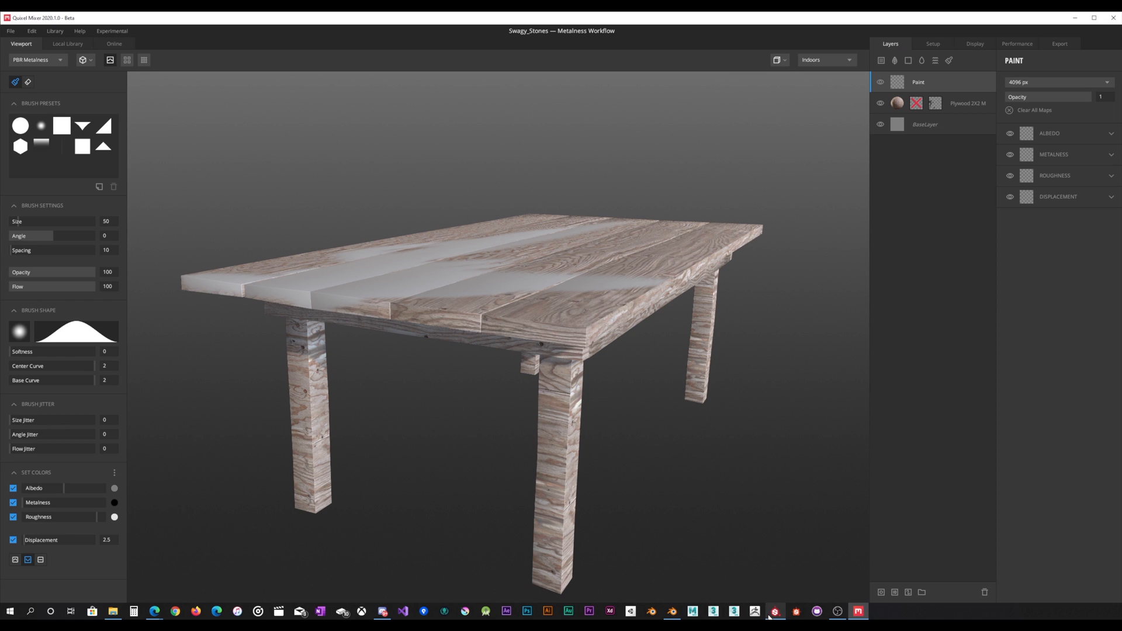
pyautogui.moveTo(769, 614)
pyautogui.click(774, 611)
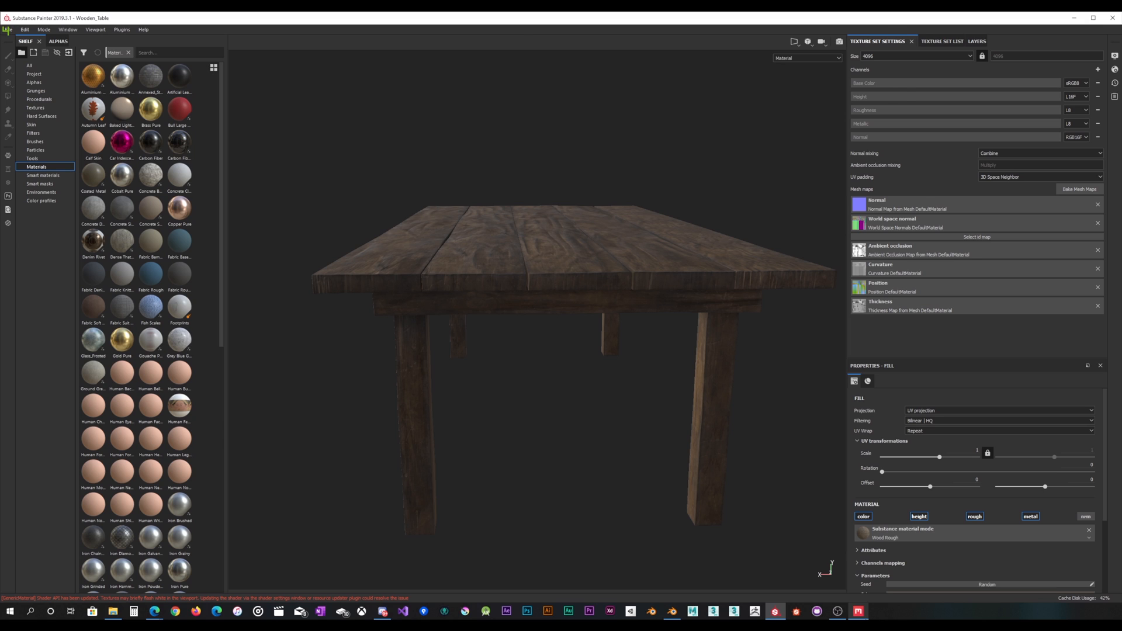
pyautogui.click(858, 611)
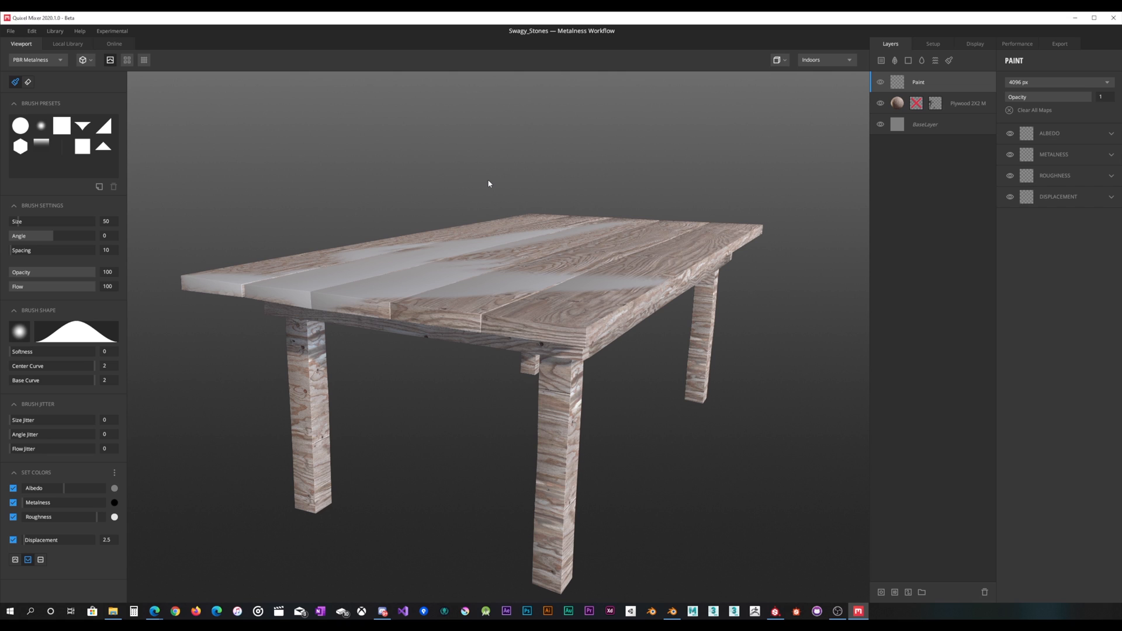
# Browse the materials, imperfections and smart materials in the local library.
pyautogui.click(67, 46)
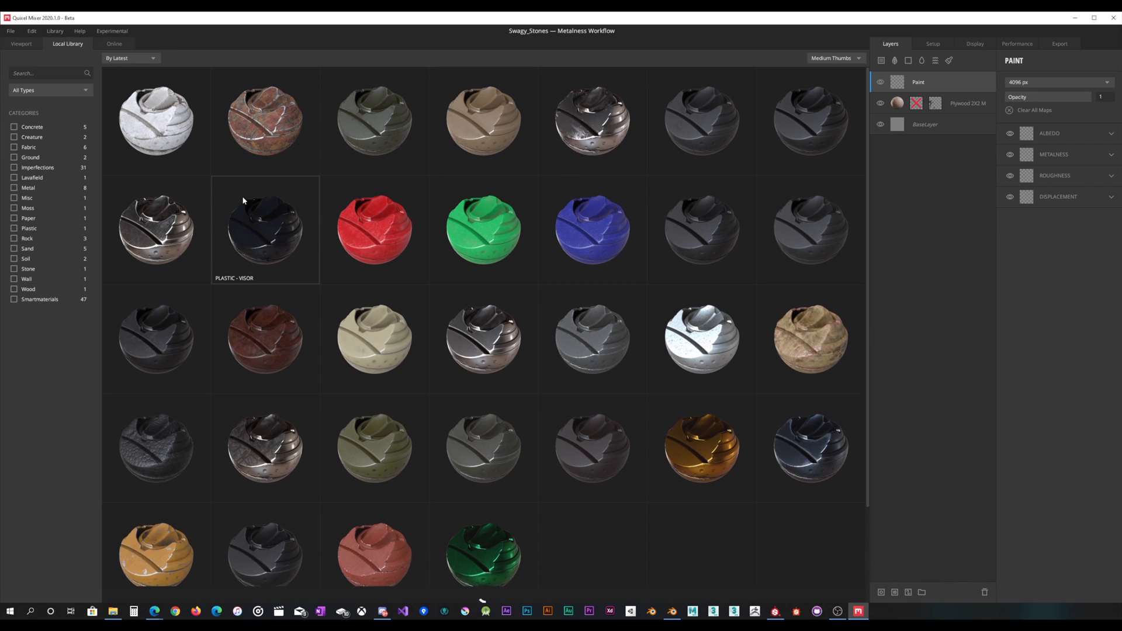
pyautogui.scroll(-2, 280, 211)
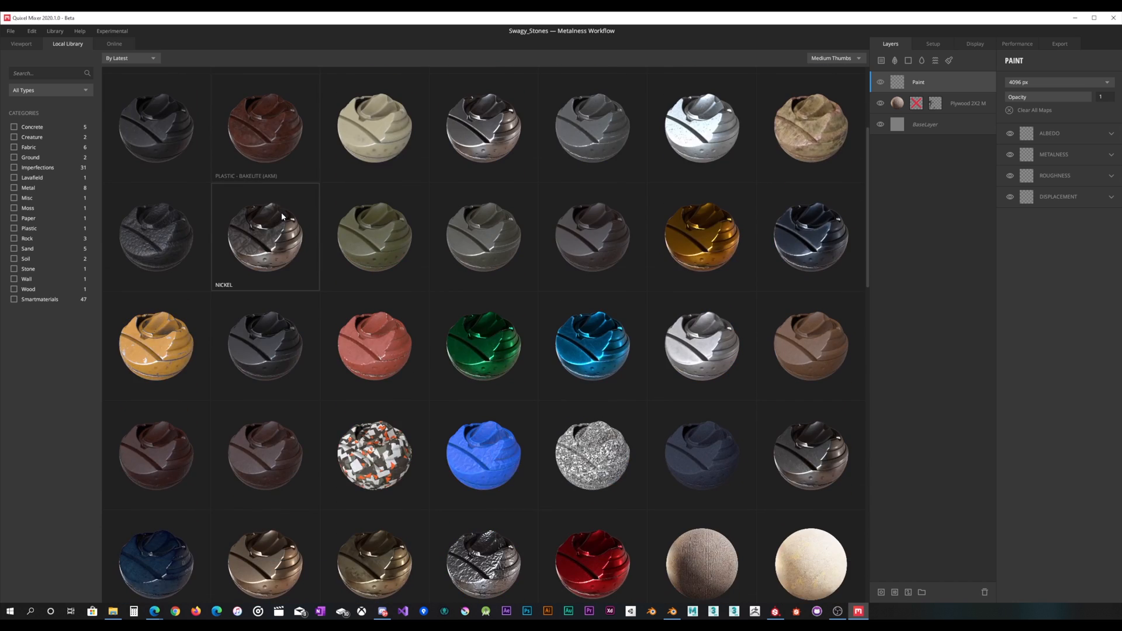
pyautogui.scroll(2, 281, 212)
pyautogui.scroll(-5, 304, 243)
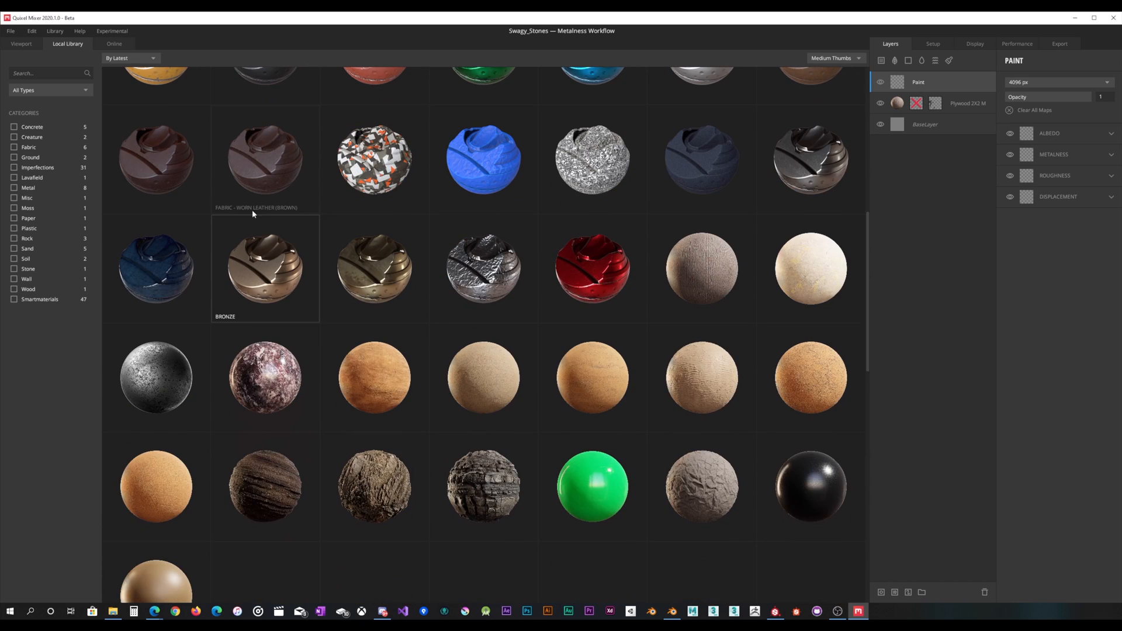
pyautogui.scroll(-3, 379, 176)
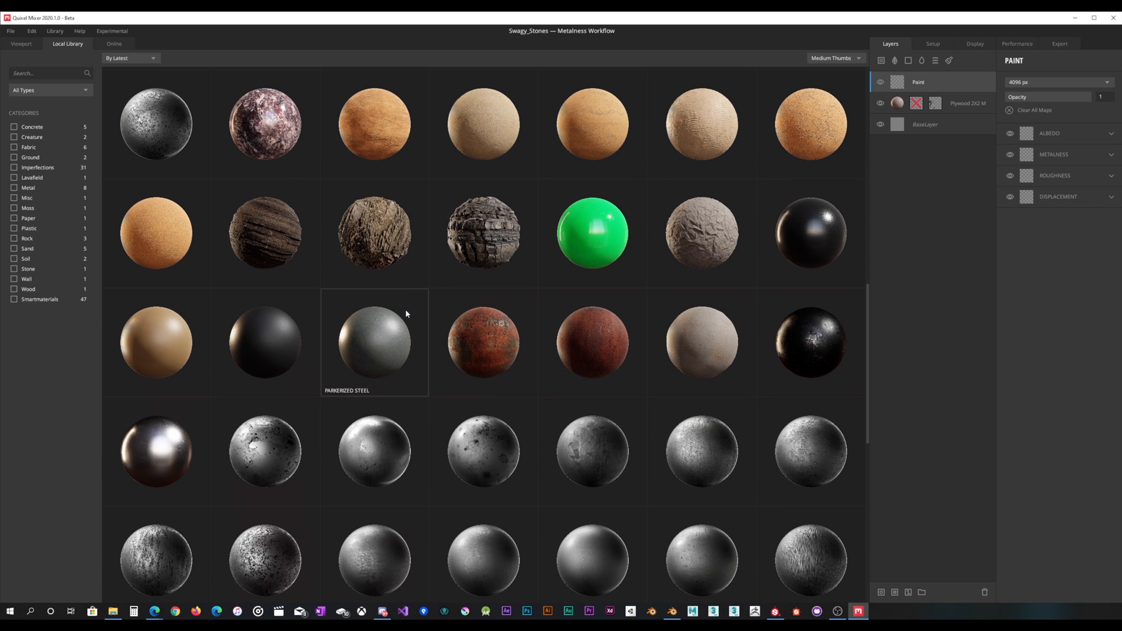
pyautogui.scroll(-5, 403, 318)
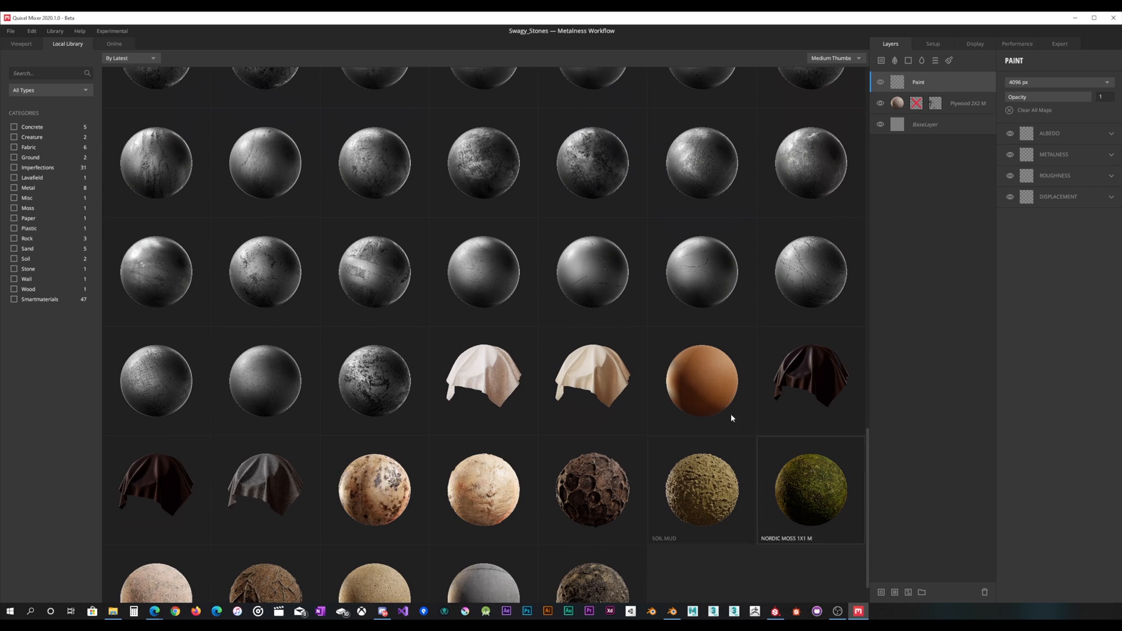
pyautogui.scroll(-1, 530, 367)
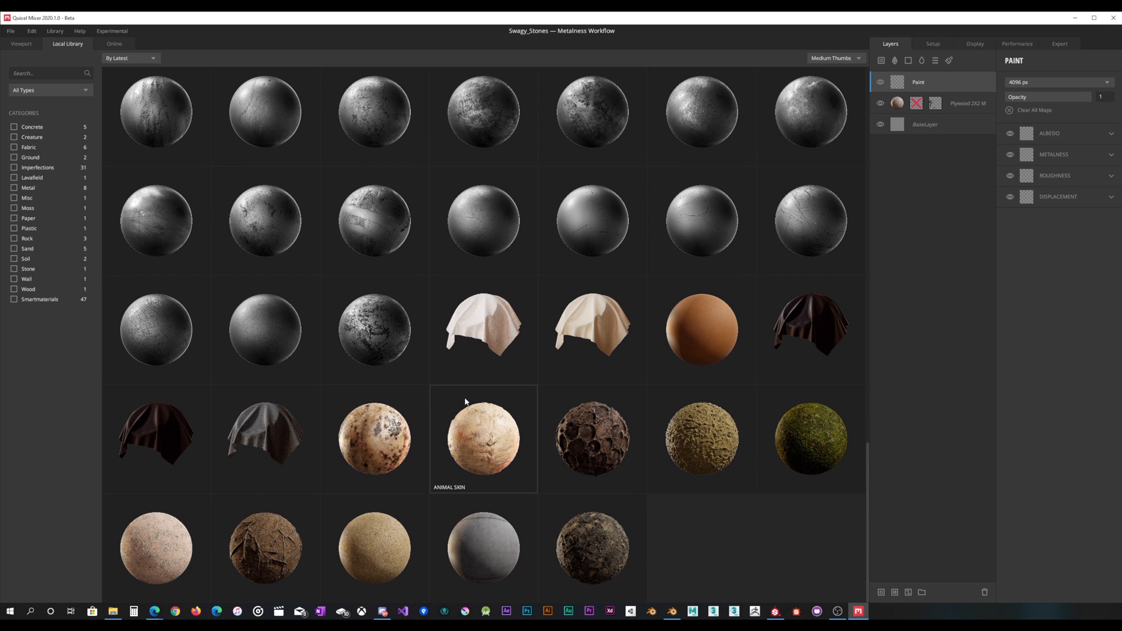
pyautogui.scroll(5, 470, 362)
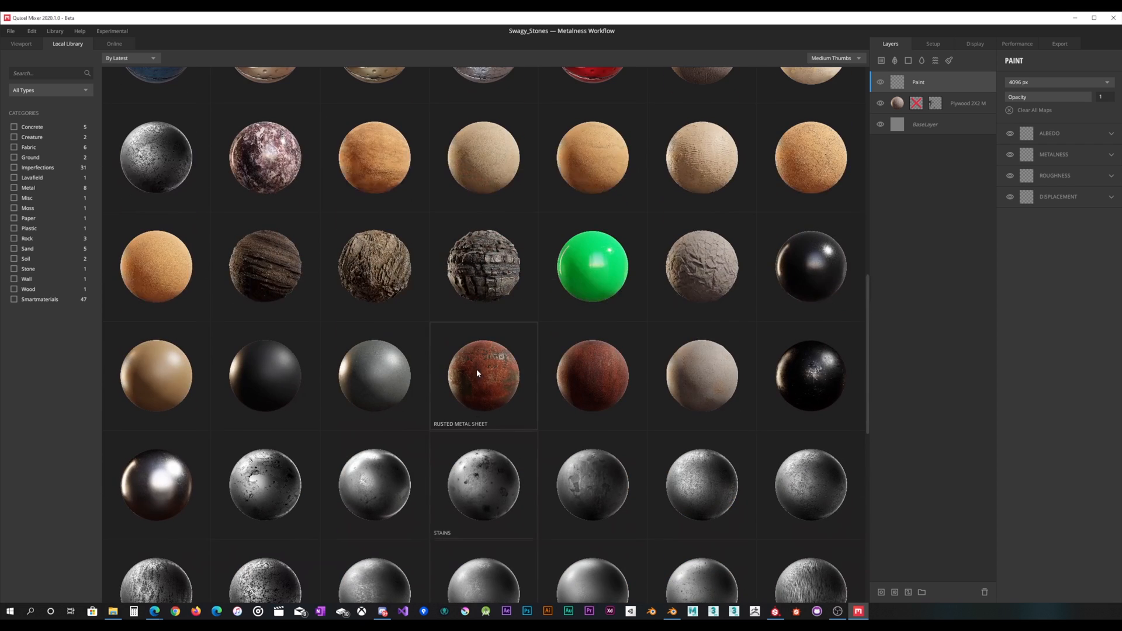
pyautogui.scroll(6, 478, 374)
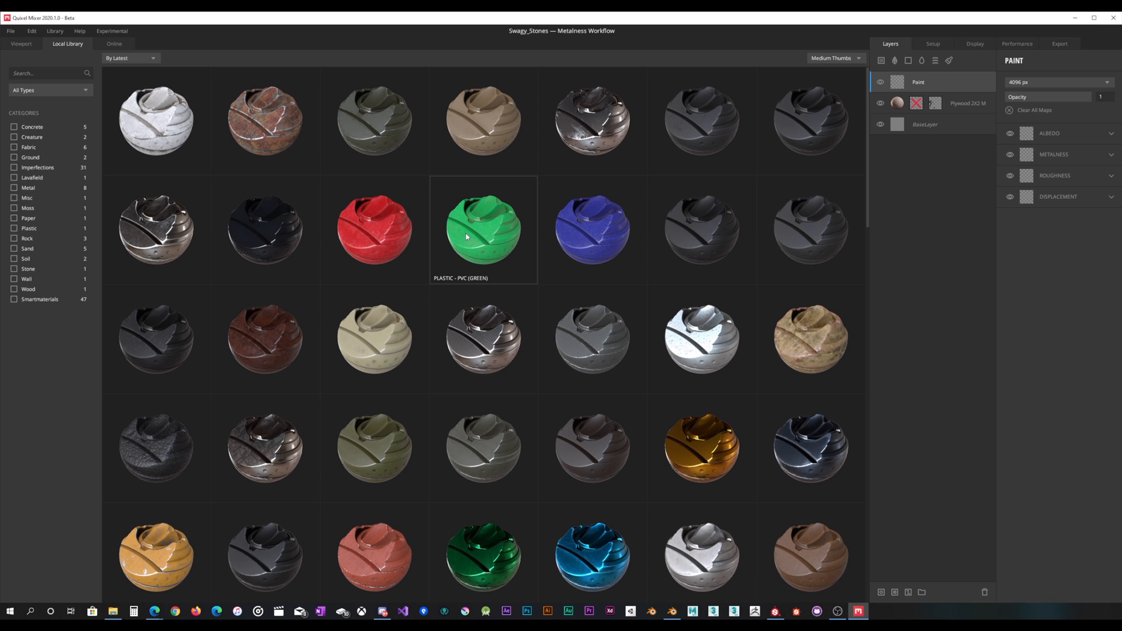
# Add the Plastic - PVC (Green) smart material above the Paint layer and expand its layer group.
pyautogui.moveTo(467, 236); pyautogui.dragTo(920, 174)
pyautogui.click(22, 43)
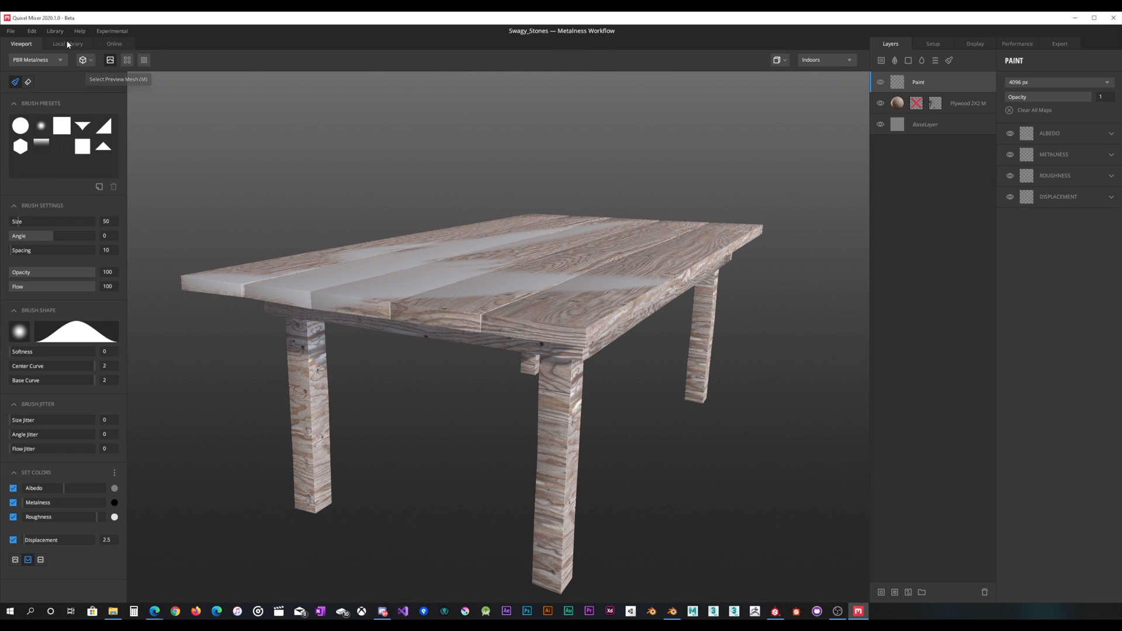
pyautogui.click(68, 43)
pyautogui.moveTo(487, 204); pyautogui.dragTo(934, 82)
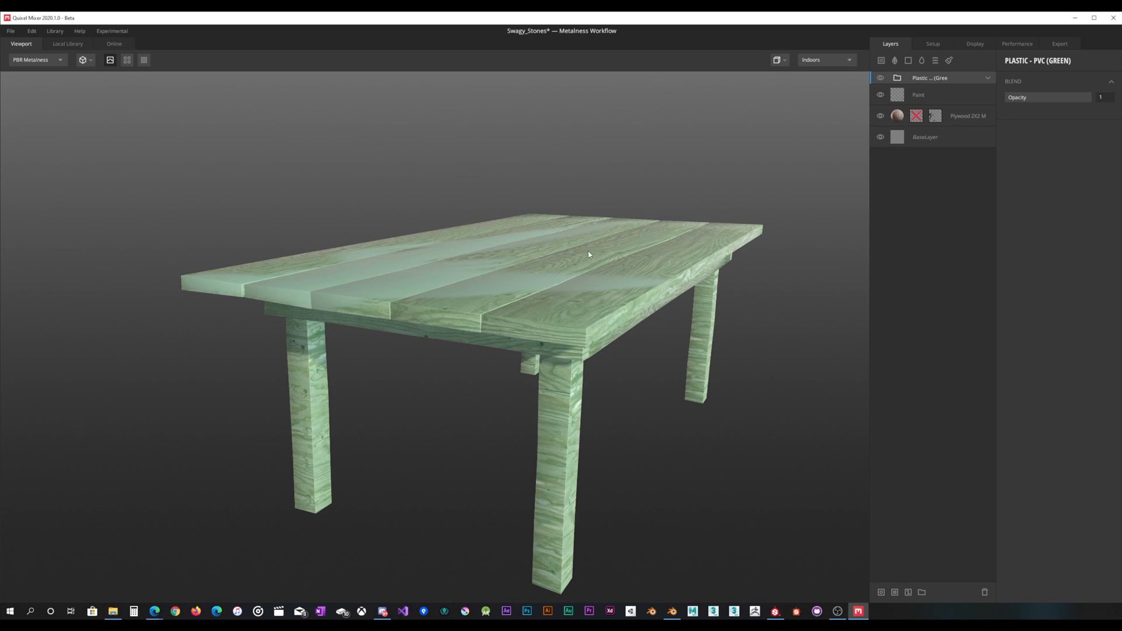
pyautogui.click(988, 78)
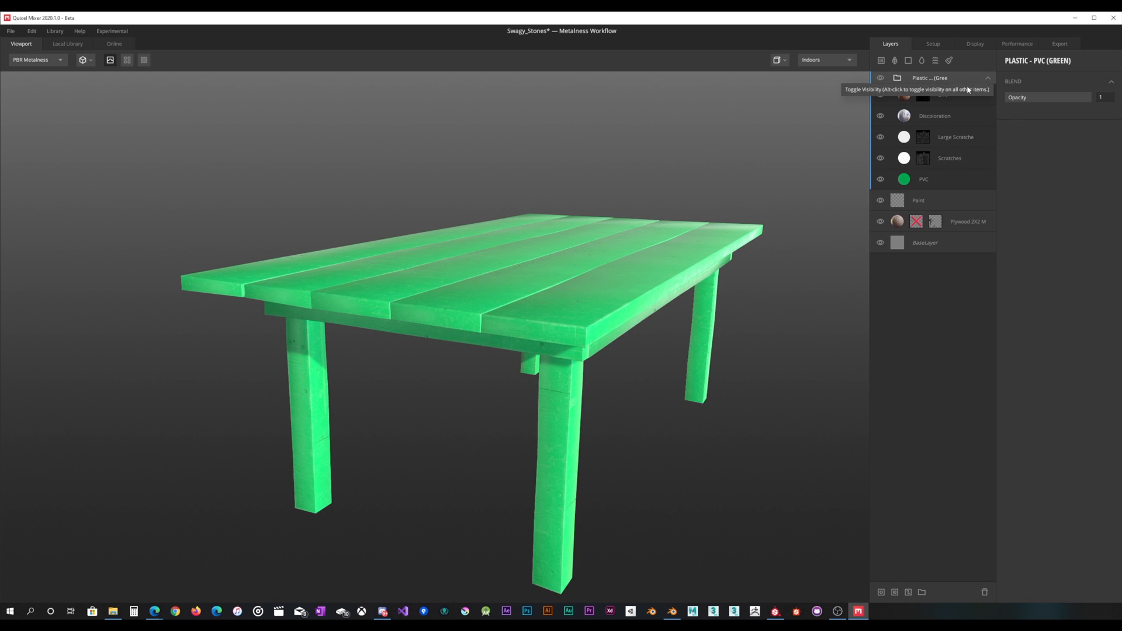
# Preview a blue-violet albedo color (hex 3D12D8) on the PVC layer, cancelling without applying it.
pyautogui.click(906, 184)
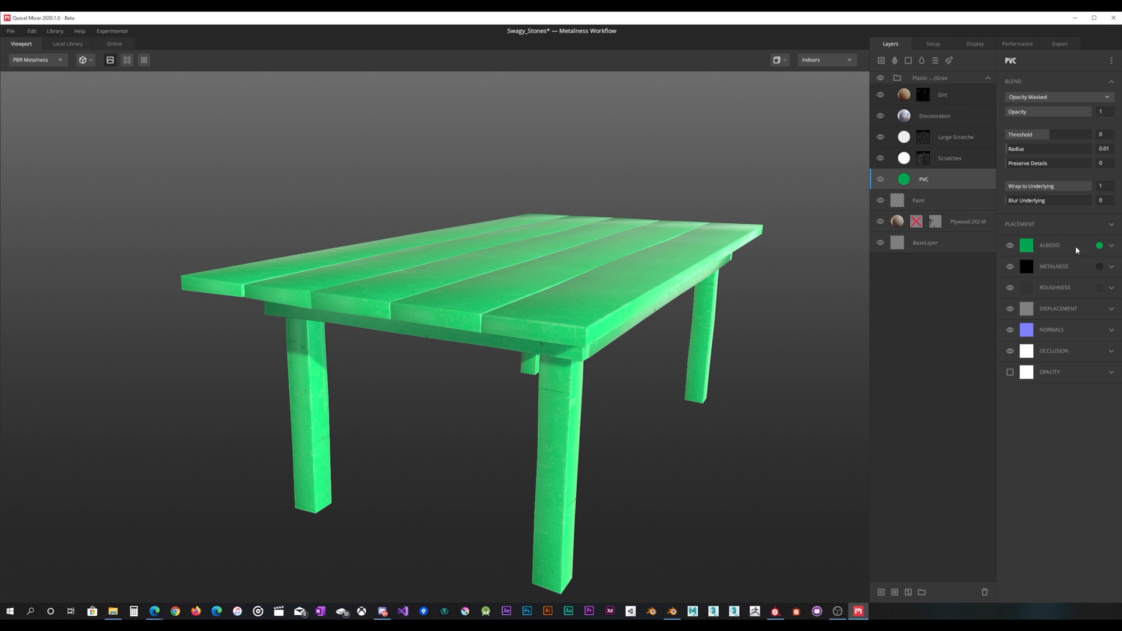
pyautogui.click(1099, 246)
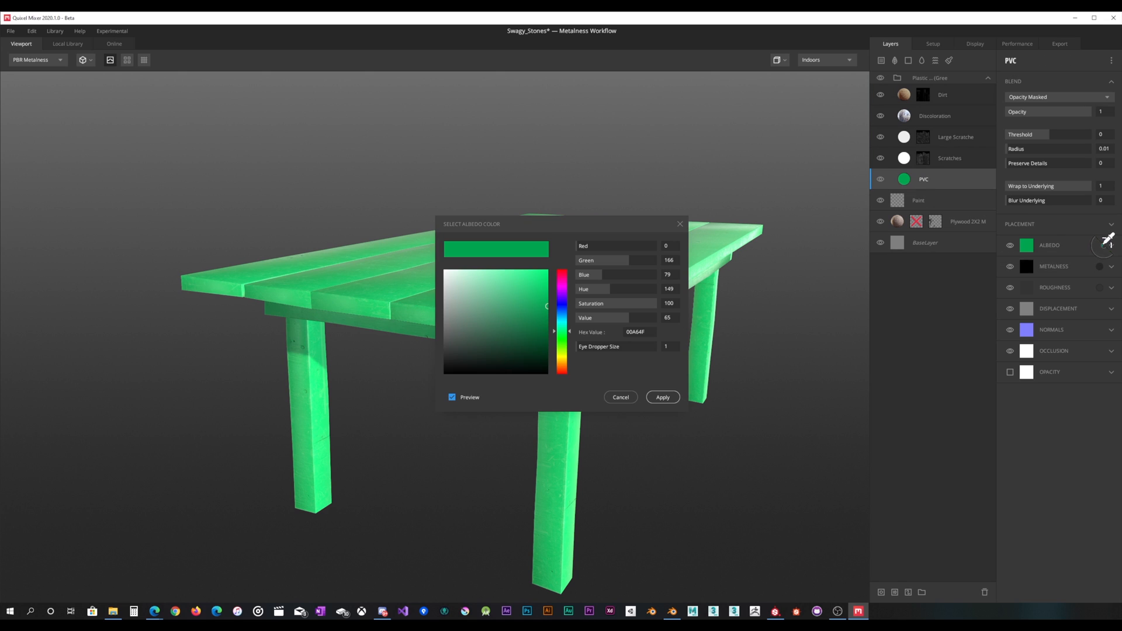
pyautogui.moveTo(520, 305); pyautogui.dragTo(562, 301)
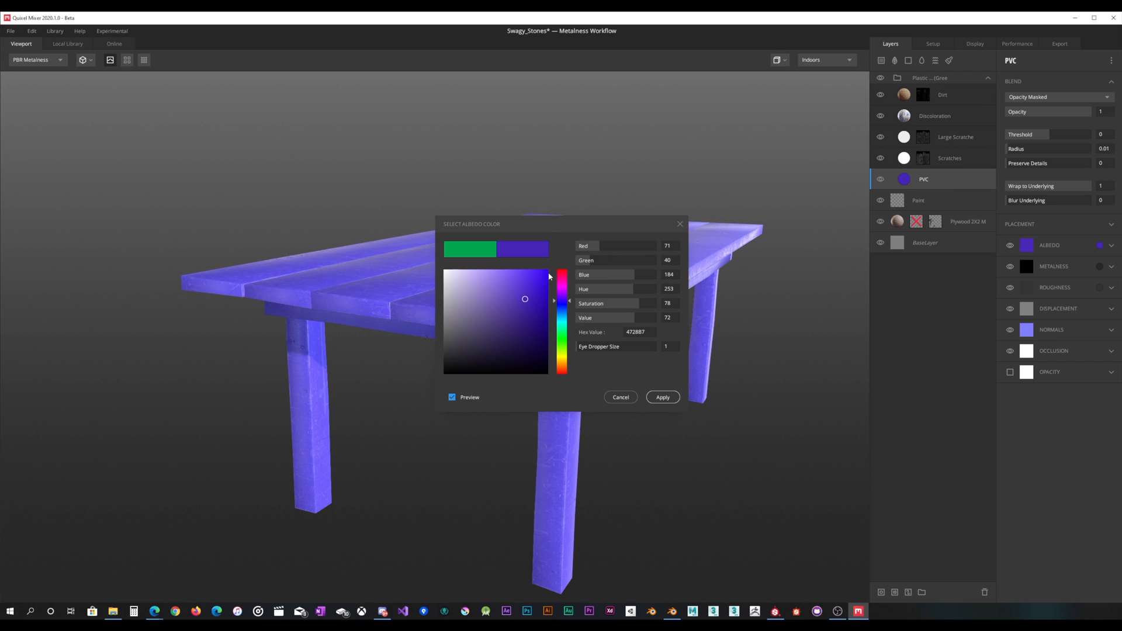
pyautogui.click(540, 285)
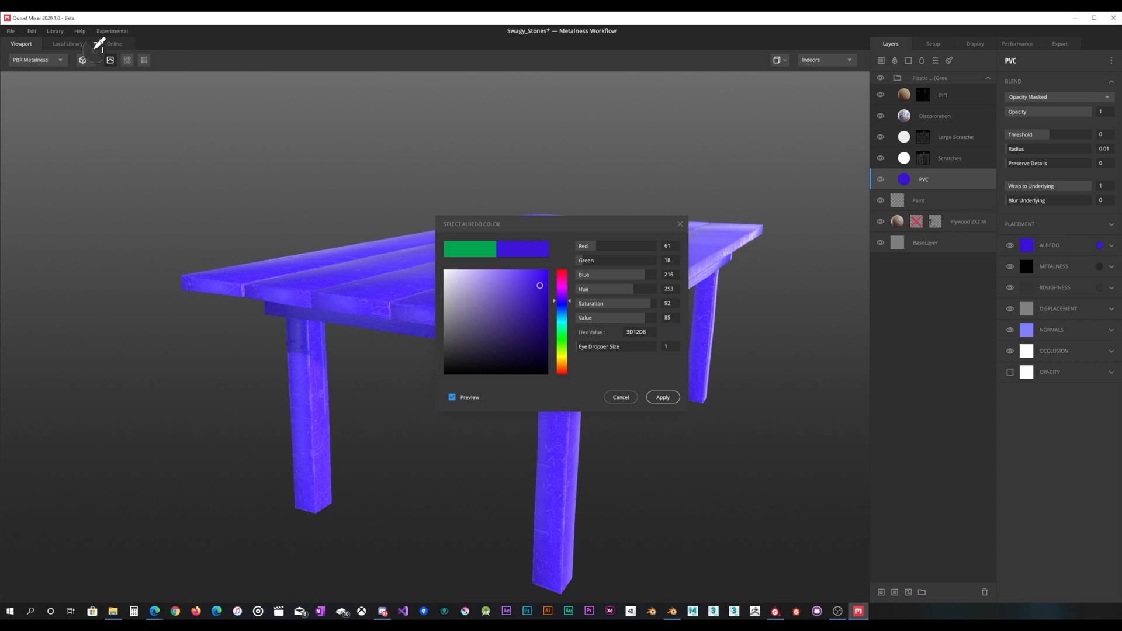
pyautogui.click(624, 395)
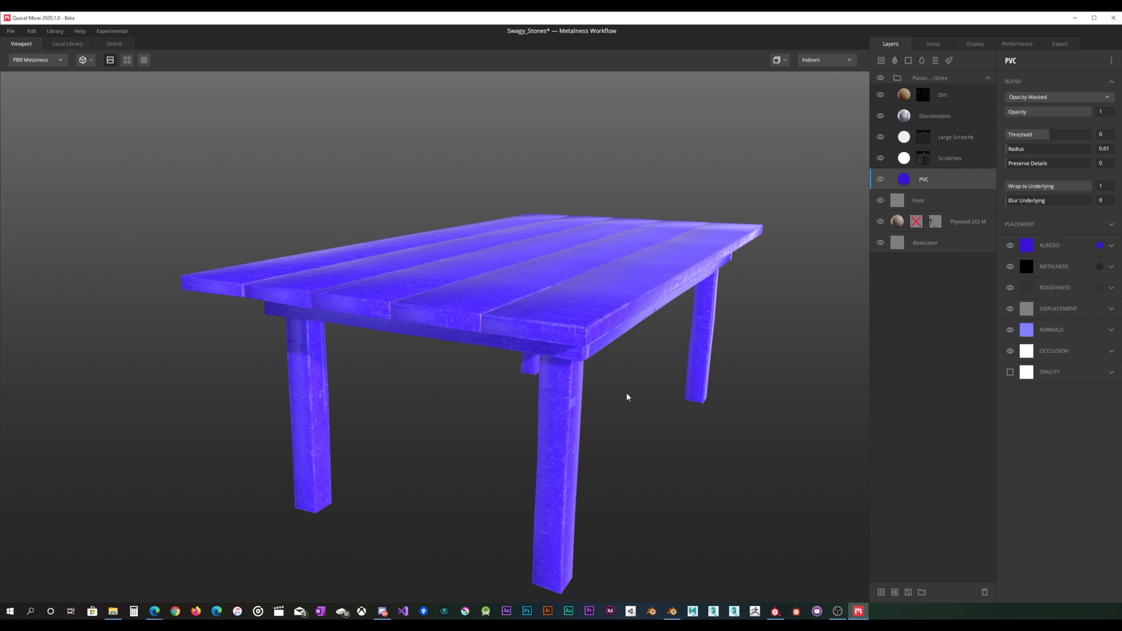
# Look through the local library and the online asset library, returning to the table in the viewport.
pyautogui.click(76, 43)
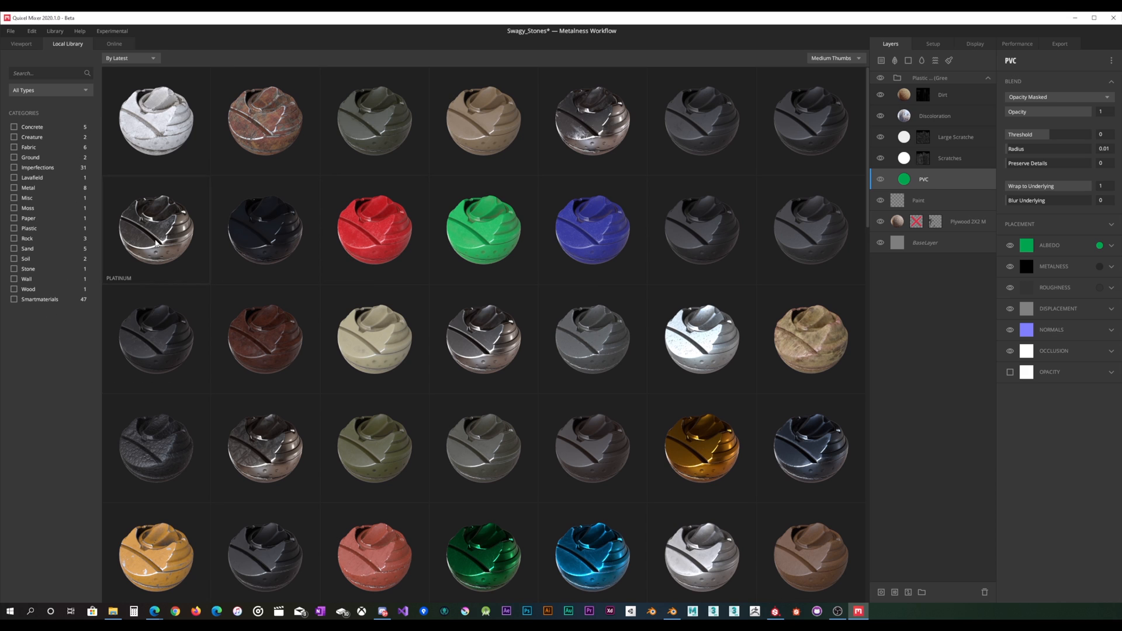
pyautogui.click(113, 47)
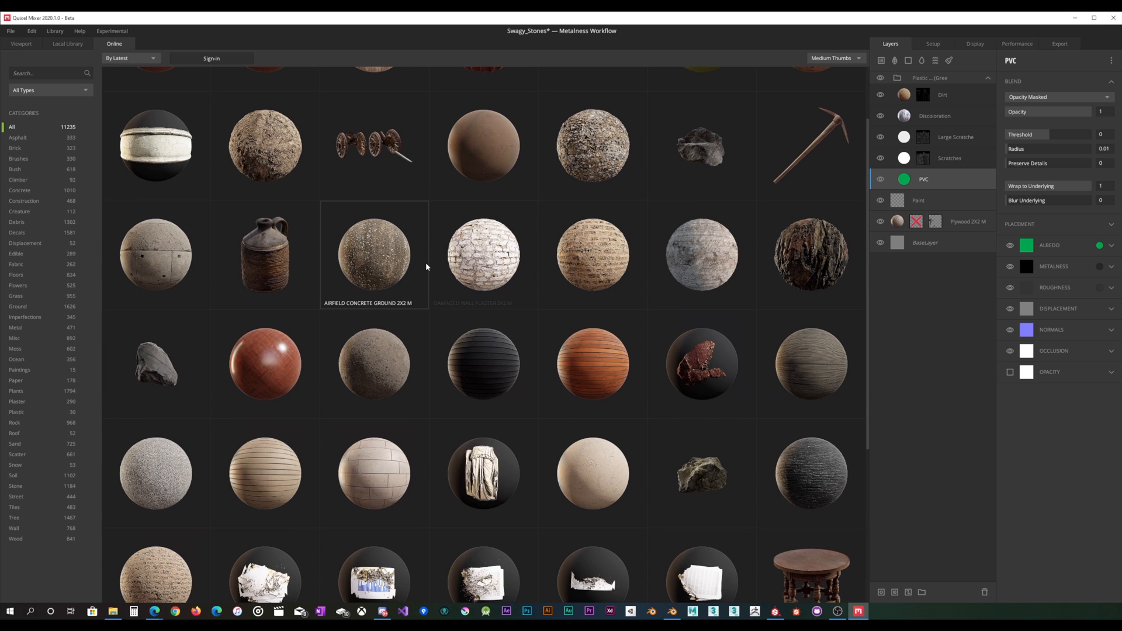
pyautogui.scroll(-4, 374, 321)
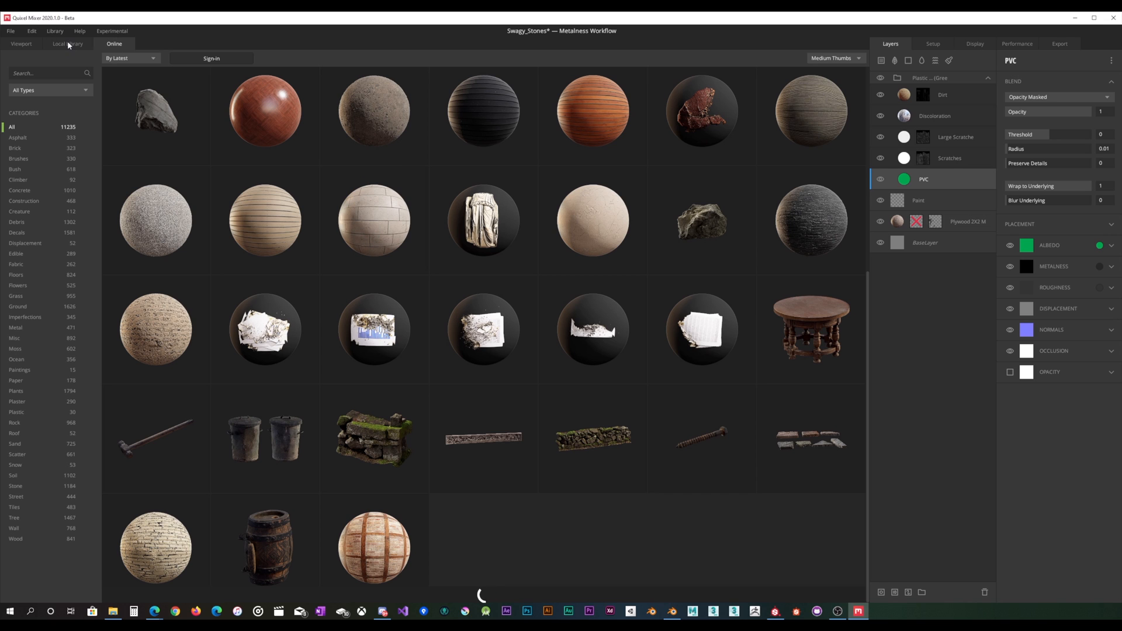
pyautogui.click(114, 44)
pyautogui.click(24, 45)
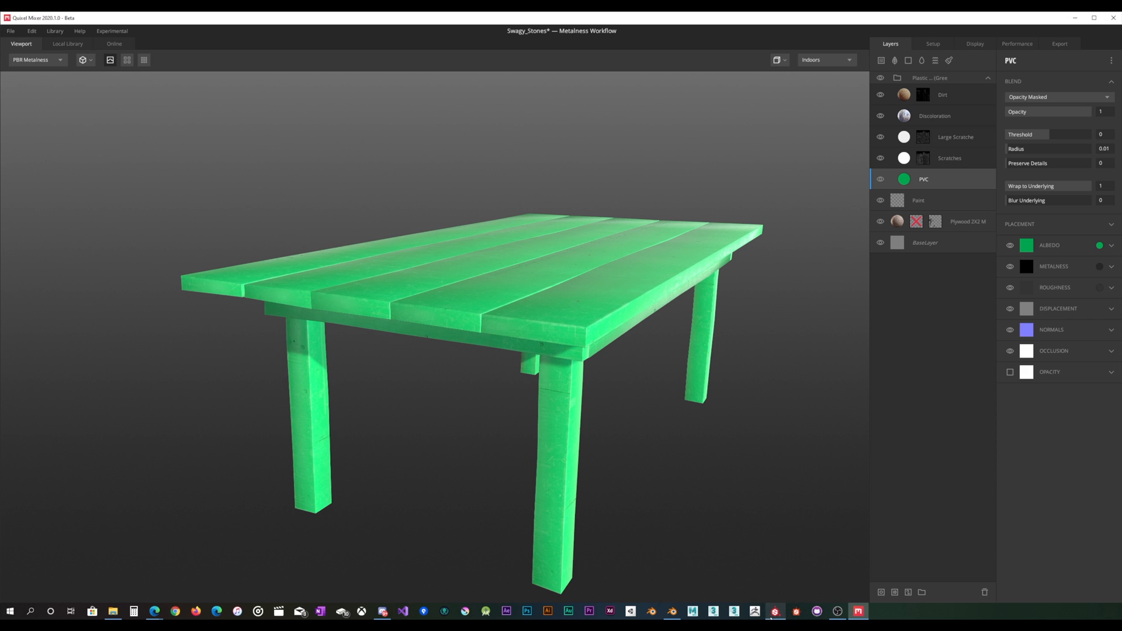
# Switch to Substance Painter and examine the wooden table's top, edges and legs from several angles.
pyautogui.moveTo(772, 615)
pyautogui.click(761, 578)
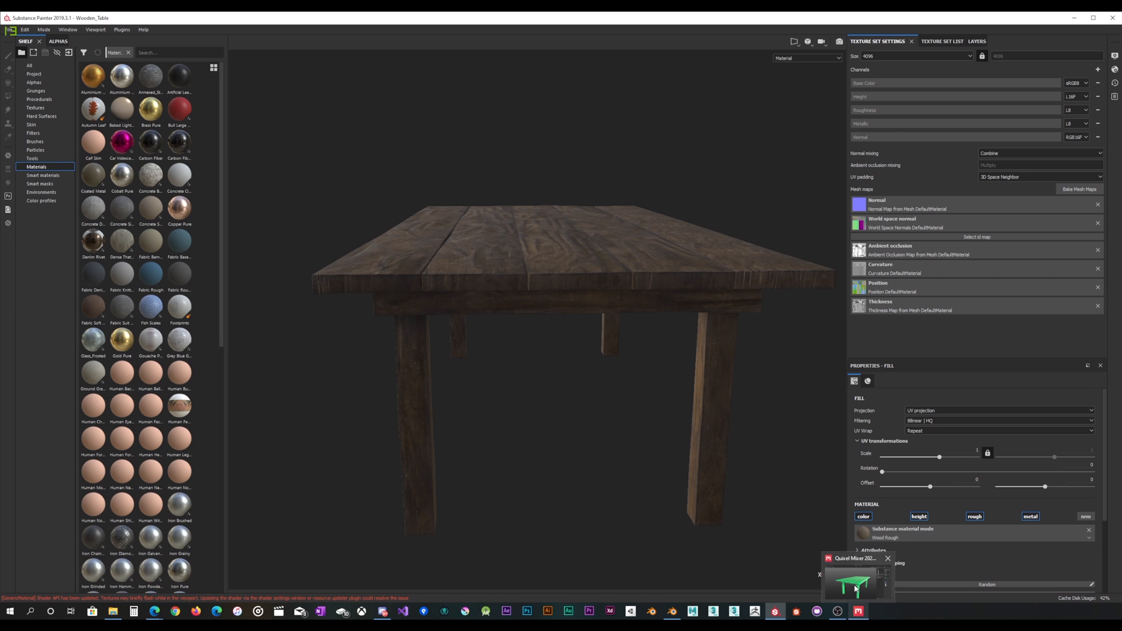
pyautogui.click(859, 612)
pyautogui.hotkey('alt', 'Tab')
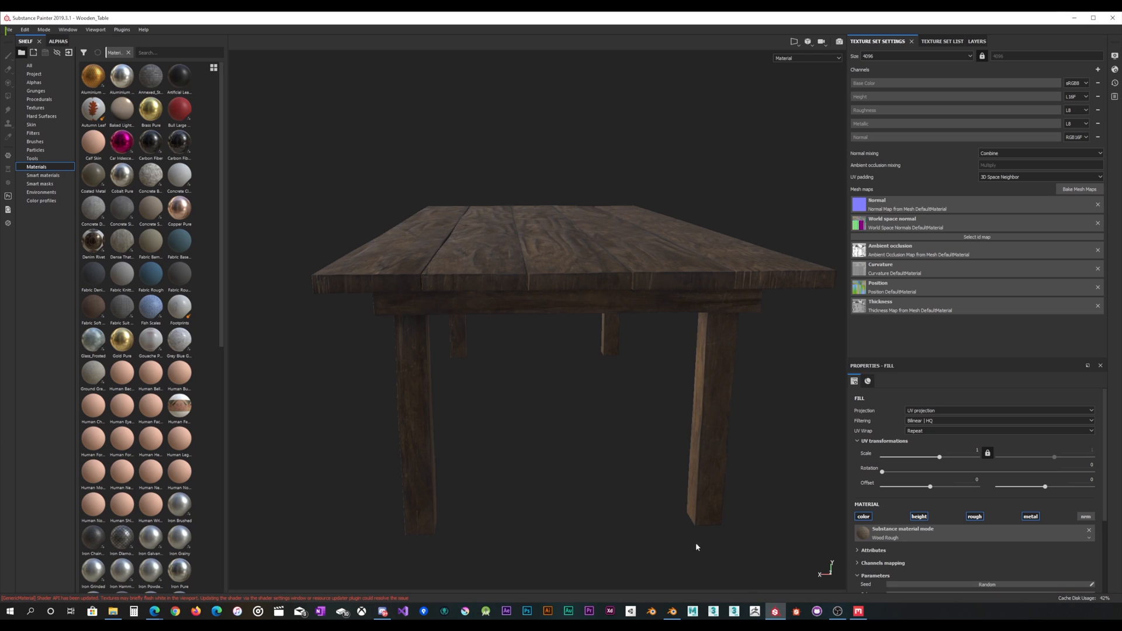
pyautogui.moveTo(520, 267)
pyautogui.keyDown('alt'); pyautogui.mouseDown()
pyautogui.moveTo(590, 296)
pyautogui.moveTo(536, 282)
pyautogui.mouseUp(); pyautogui.keyUp('alt')
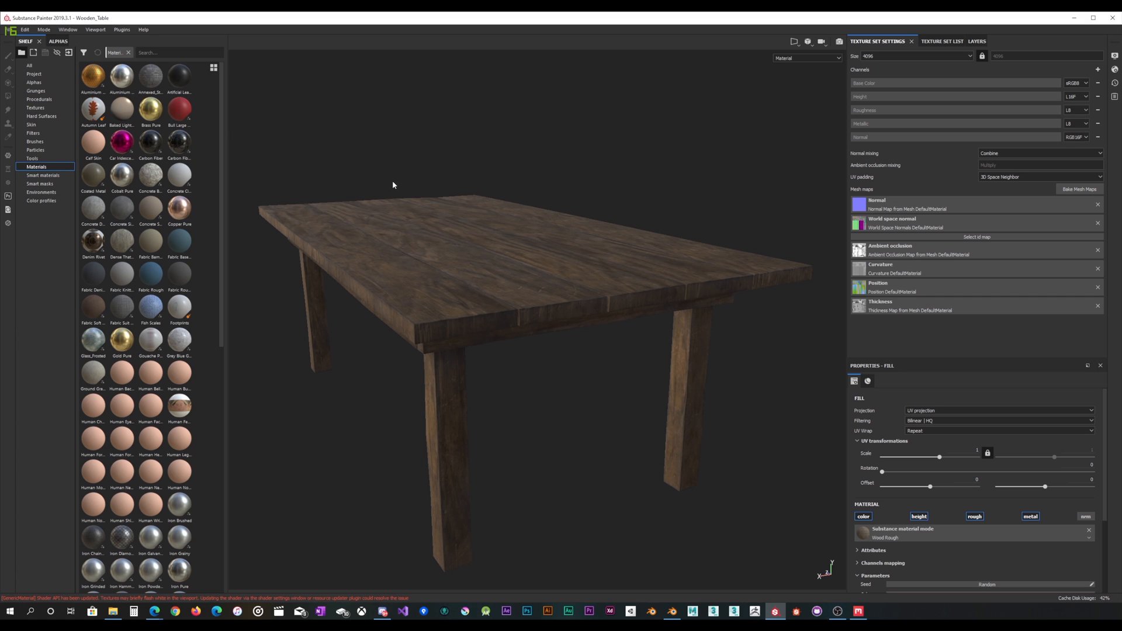
pyautogui.keyDown('alt'); pyautogui.moveTo(405, 244); pyautogui.dragTo(557, 355); pyautogui.keyUp('alt')
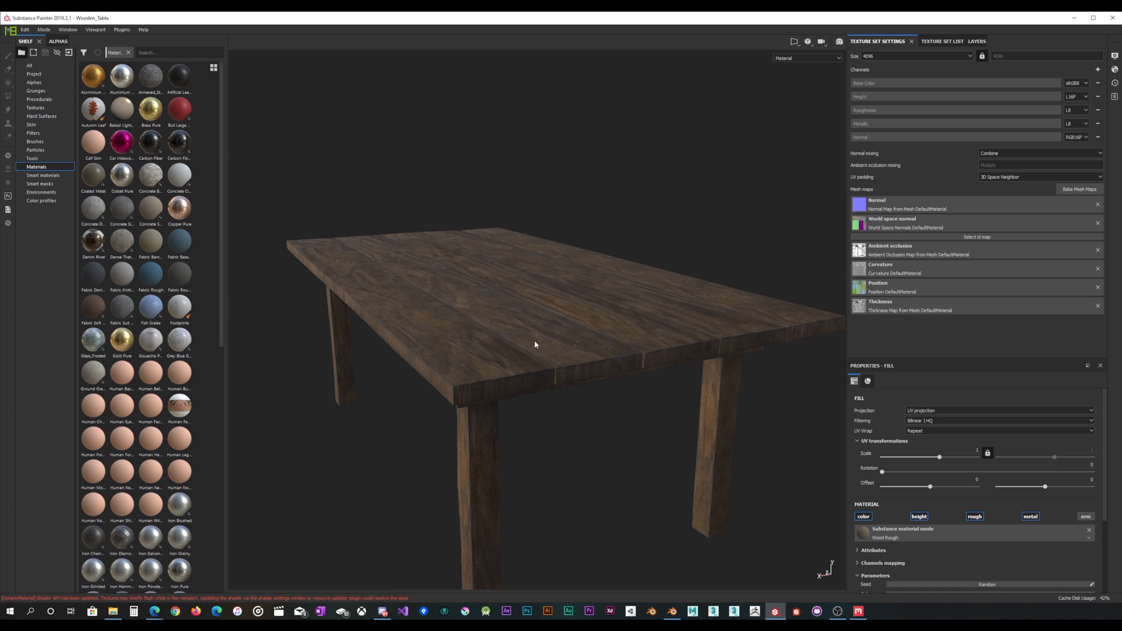
pyautogui.scroll(2, 530, 352)
pyautogui.scroll(-3, 545, 358)
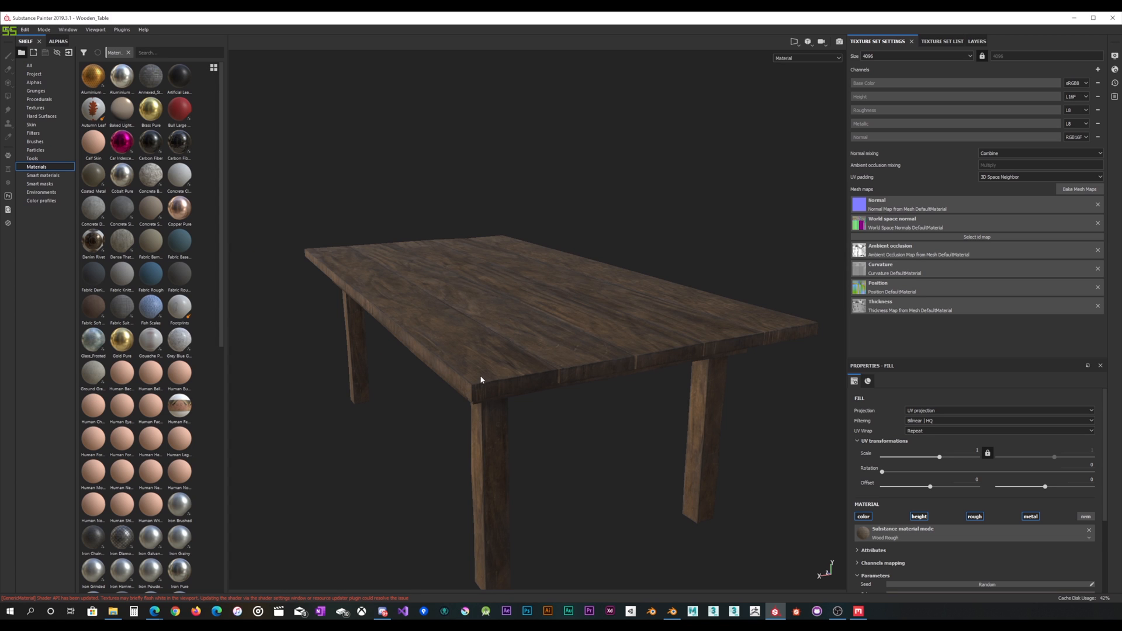
pyautogui.moveTo(481, 379)
pyautogui.keyDown('alt'); pyautogui.mouseDown()
pyautogui.moveTo(496, 366)
pyautogui.moveTo(475, 371)
pyautogui.moveTo(511, 362)
pyautogui.moveTo(495, 370)
pyautogui.mouseUp(); pyautogui.keyUp('alt')
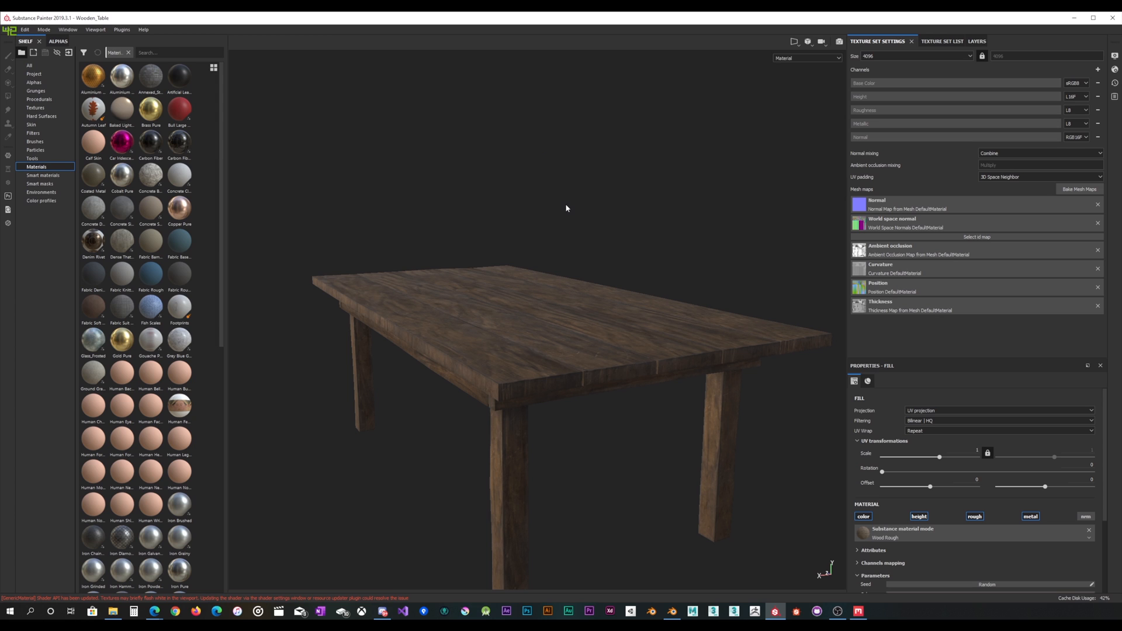
# Return to Quixel Mixer, inspect the green table from above and browse the smart materials in the local library.
pyautogui.click(858, 610)
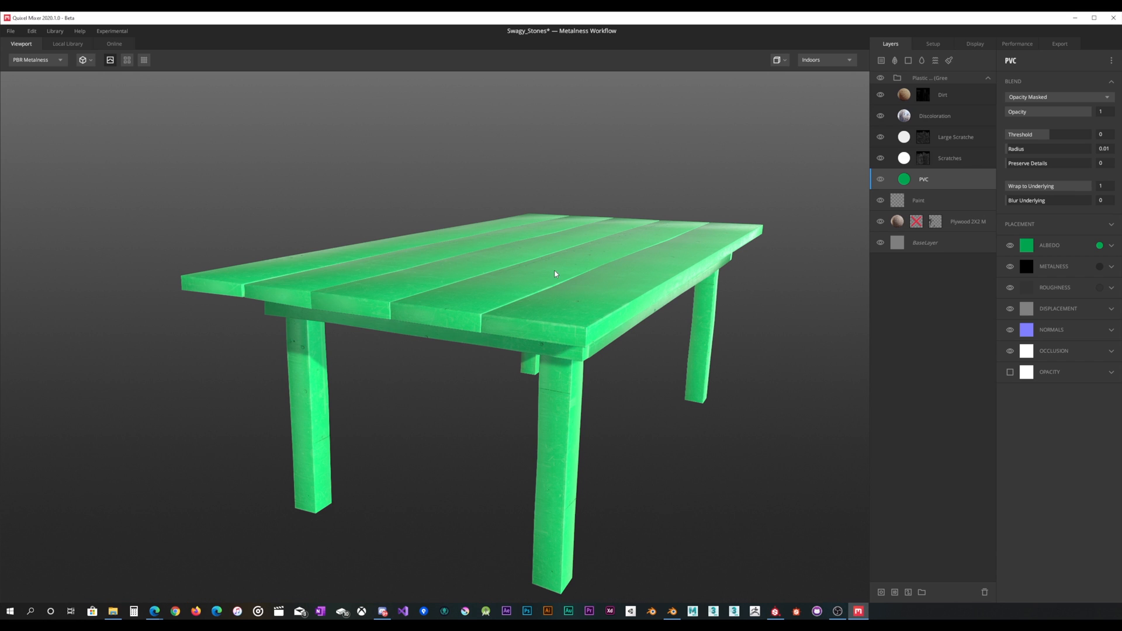
pyautogui.moveTo(546, 249); pyautogui.dragTo(541, 274)
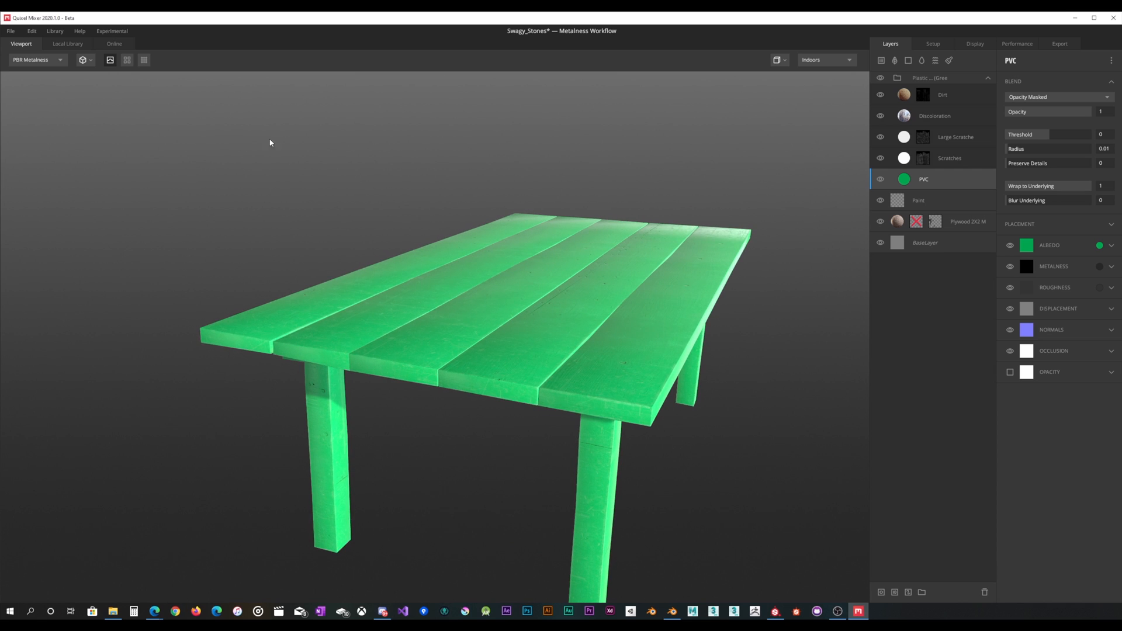
pyautogui.click(55, 44)
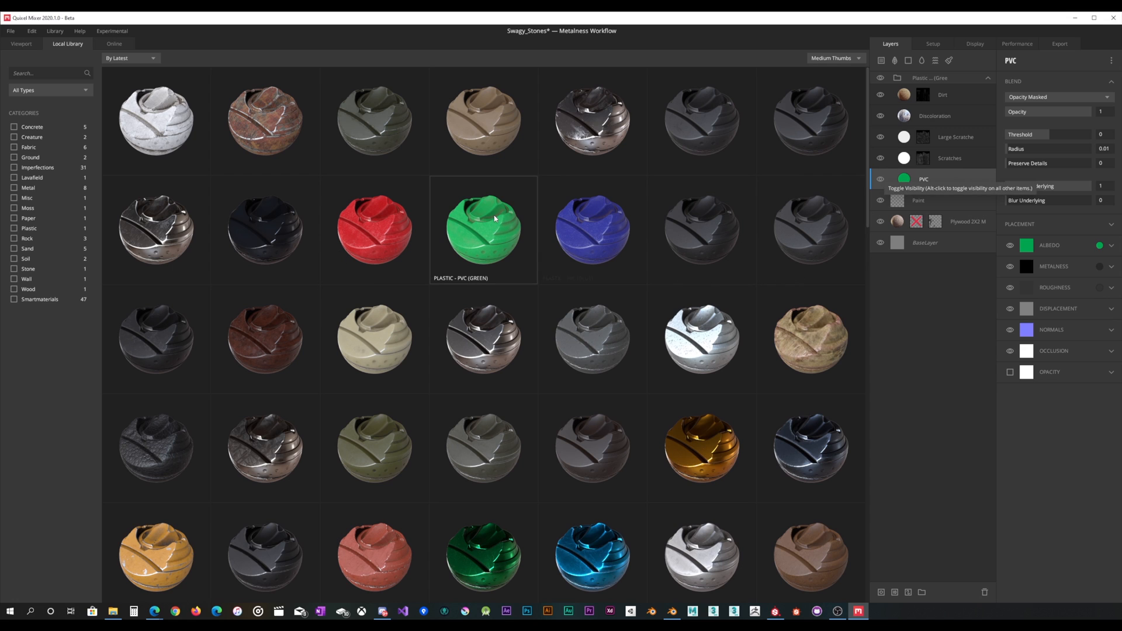
pyautogui.scroll(-1, 483, 245)
pyautogui.scroll(-2, 483, 327)
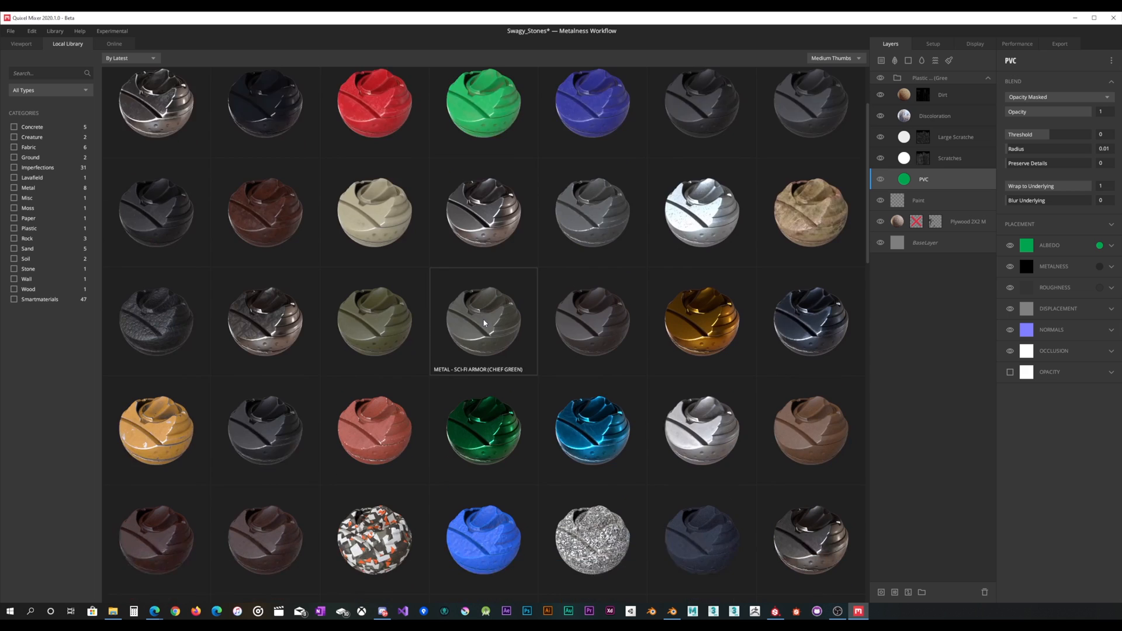
pyautogui.scroll(-1, 465, 326)
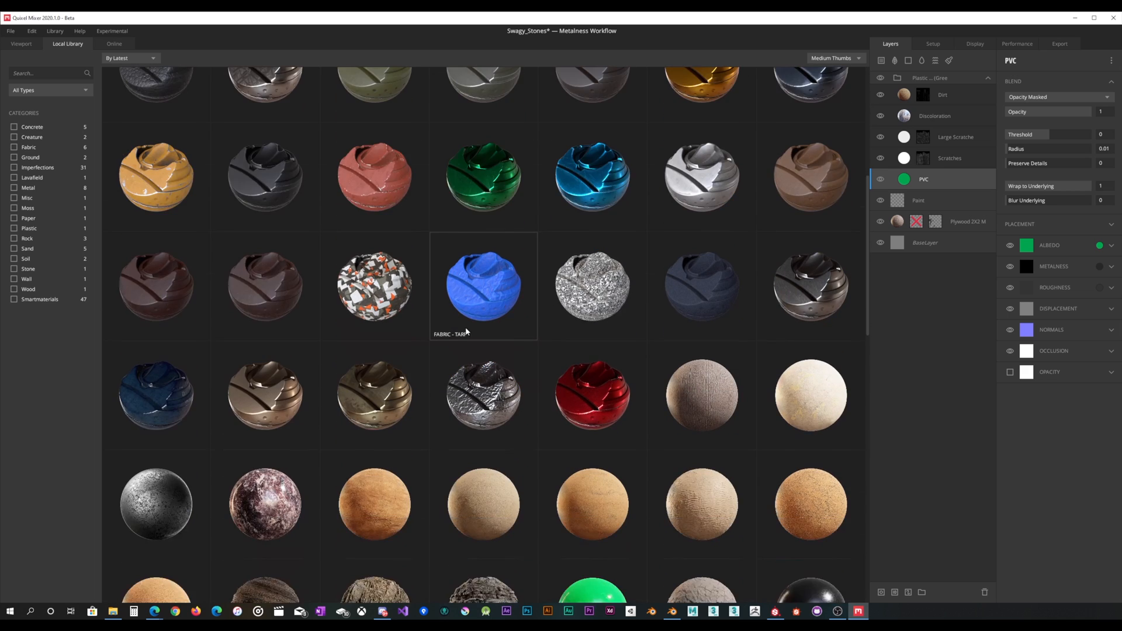
pyautogui.scroll(2, 318, 274)
pyautogui.scroll(1, 321, 257)
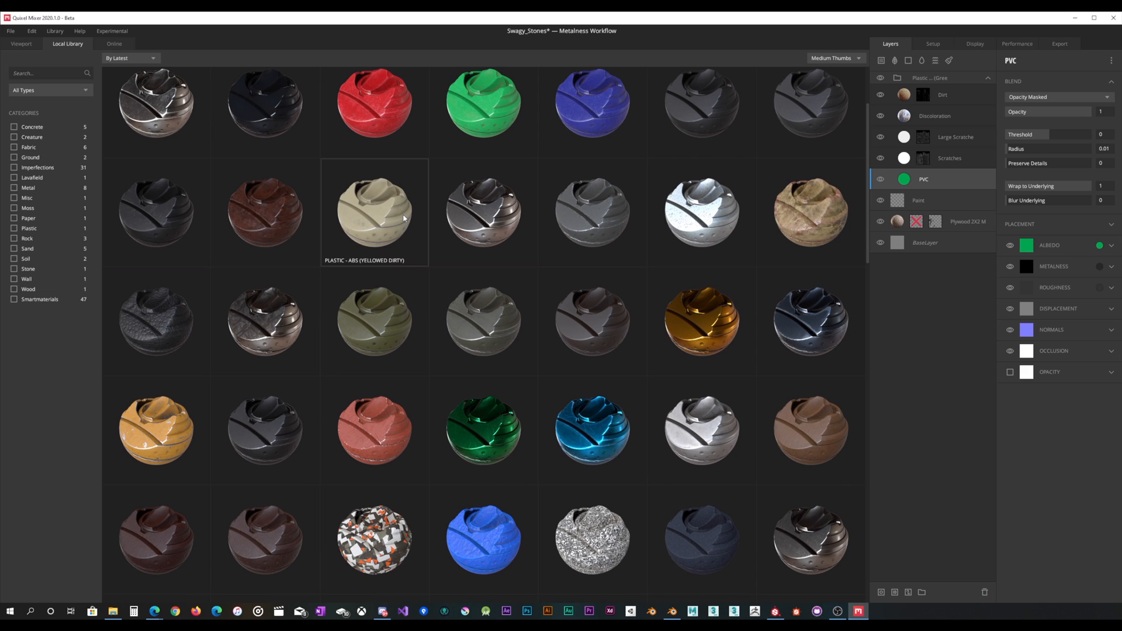
pyautogui.rightClick(293, 210)
pyautogui.click(319, 170)
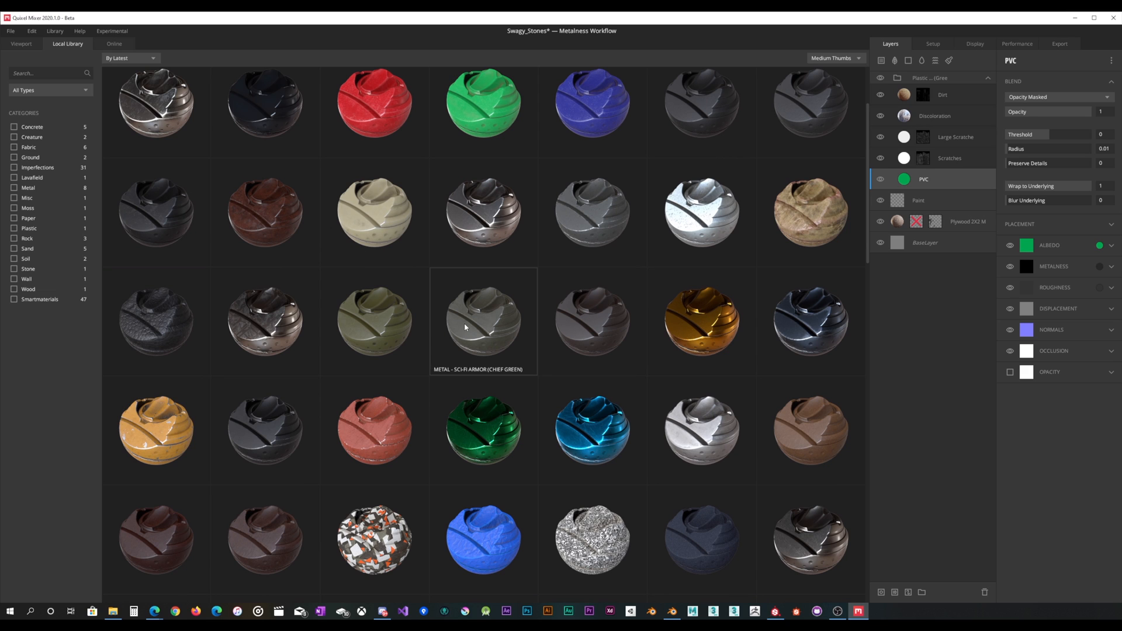
pyautogui.scroll(-3, 463, 323)
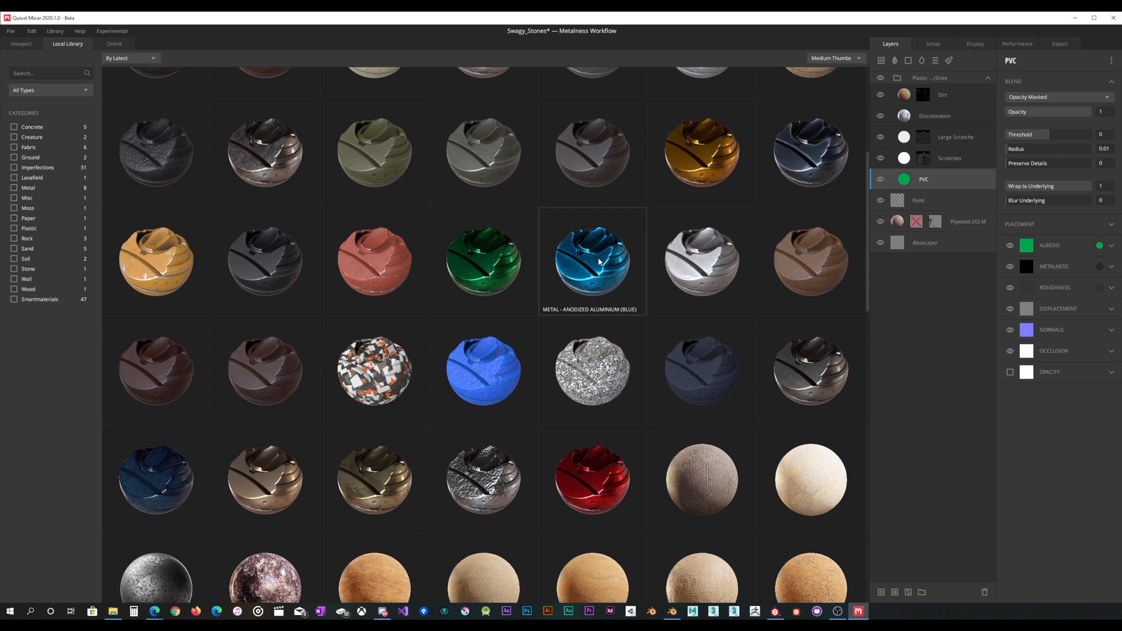
pyautogui.scroll(-1, 570, 248)
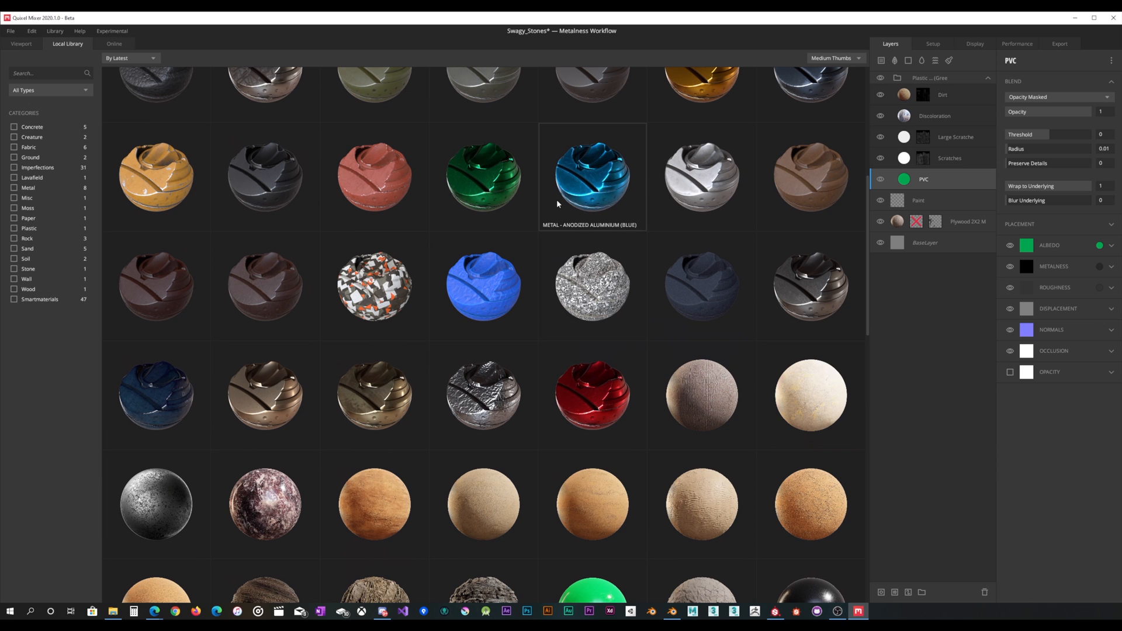
# Browse the local library's sand, rock, metal, imperfection, fabric and concrete materials down to the end of the list.
pyautogui.scroll(-2, 533, 206)
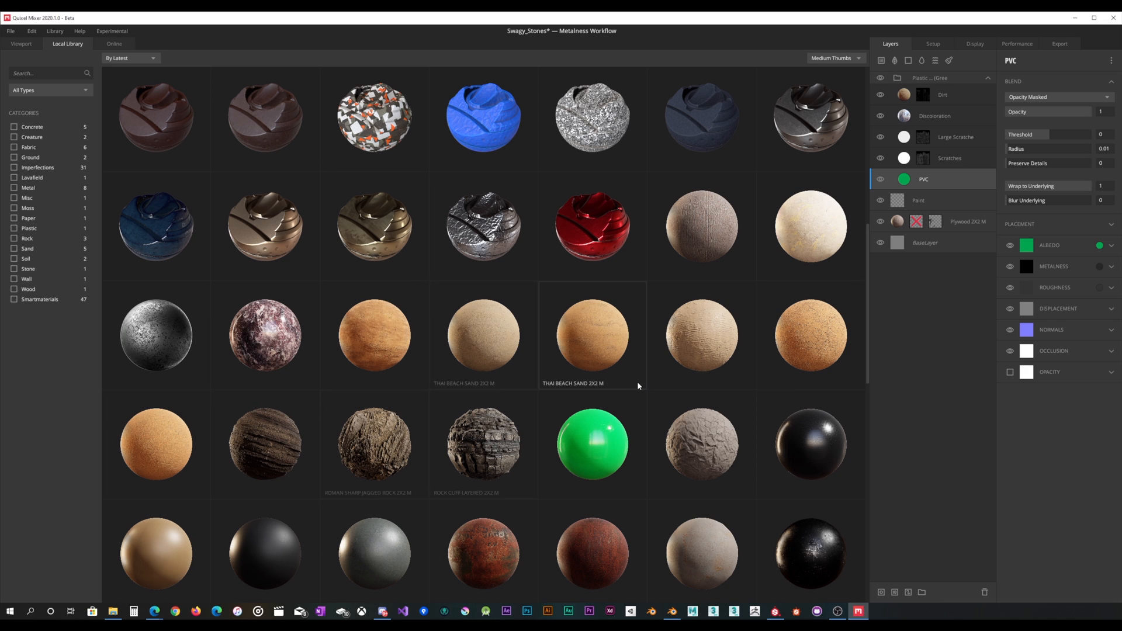
pyautogui.scroll(-2, 657, 333)
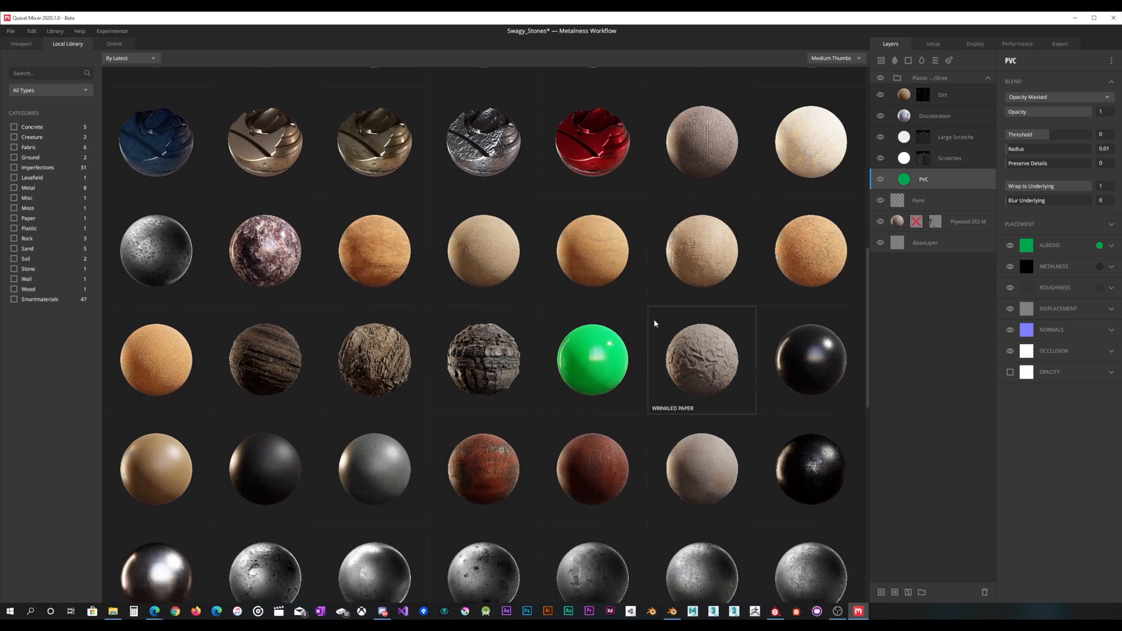
pyautogui.scroll(-1, 642, 292)
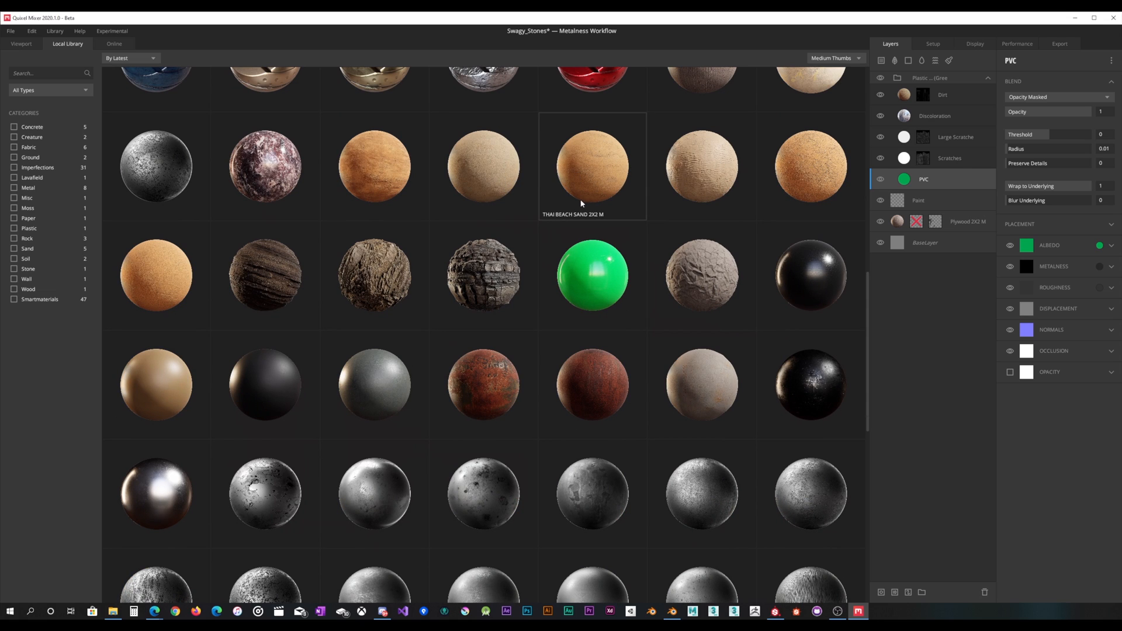
pyautogui.scroll(-1, 558, 198)
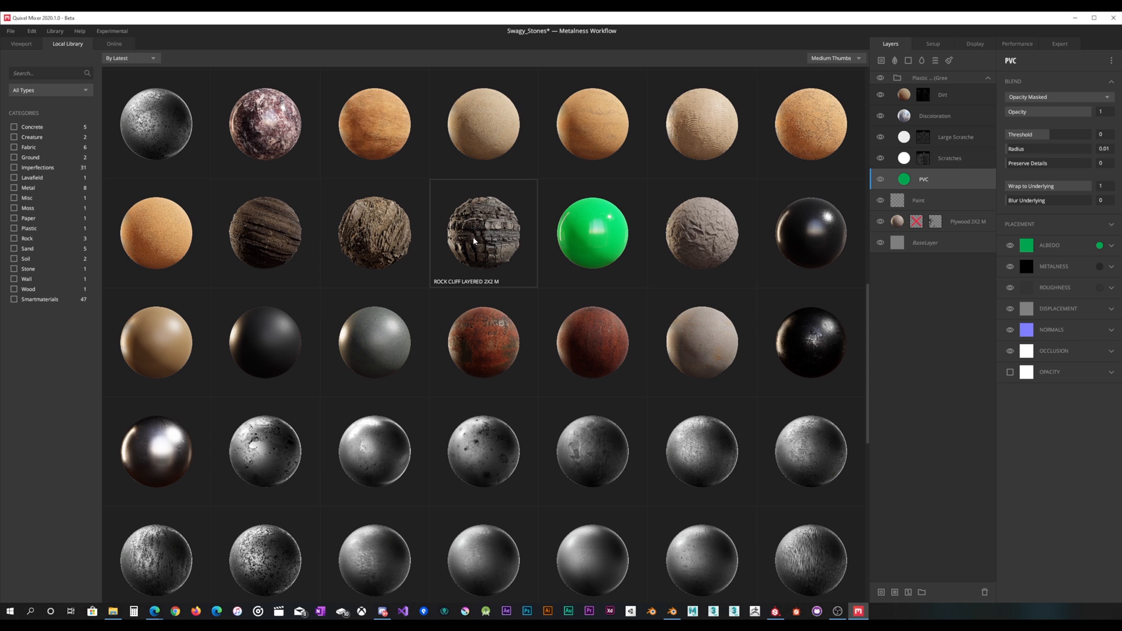
pyautogui.scroll(-2, 477, 242)
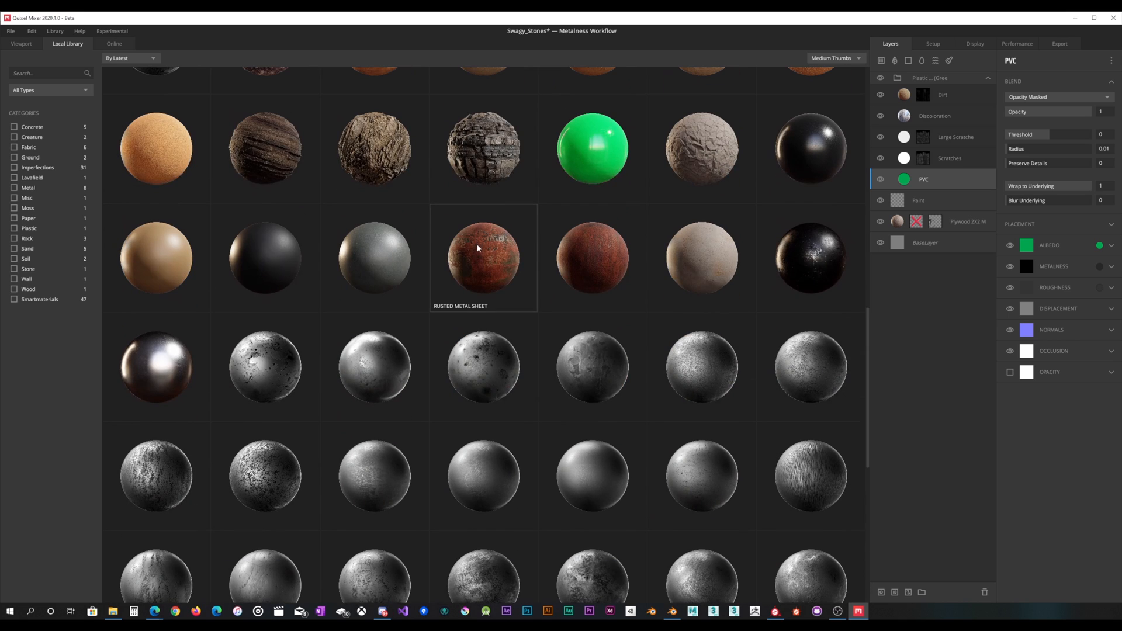
pyautogui.scroll(-1, 476, 252)
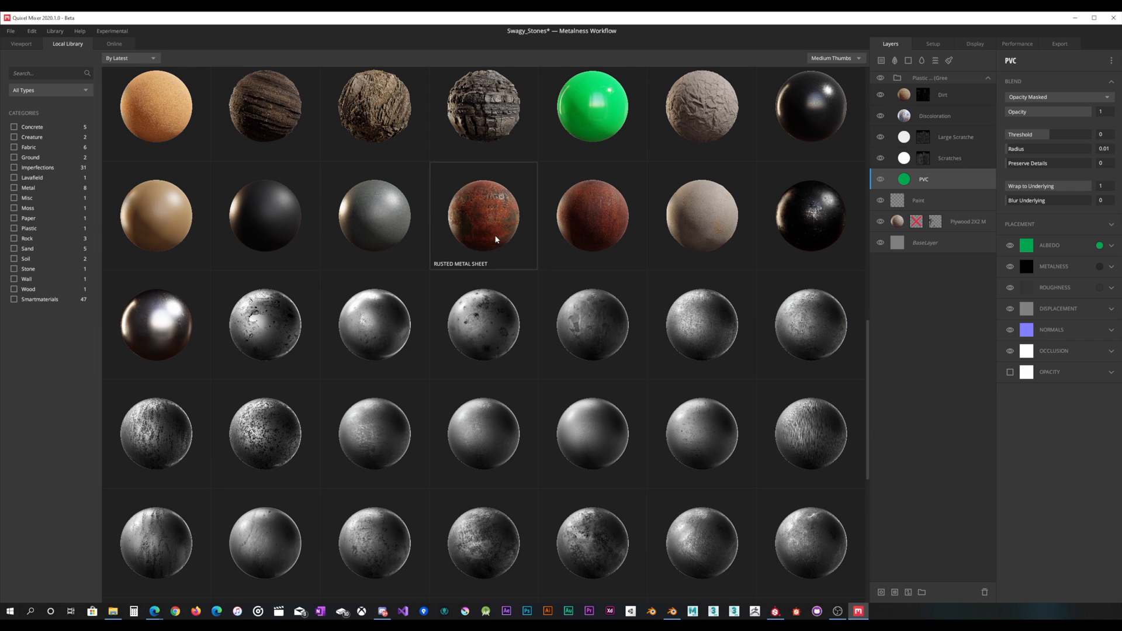
pyautogui.scroll(5, 459, 256)
pyautogui.scroll(15, 425, 265)
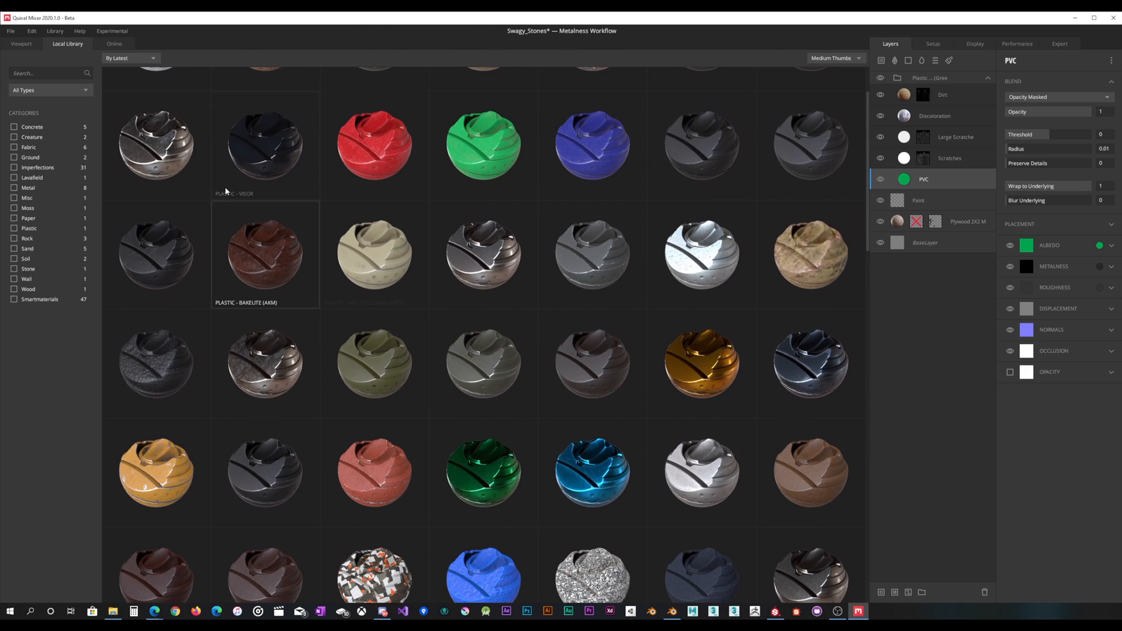
pyautogui.scroll(1, 189, 194)
pyautogui.scroll(-10, 170, 128)
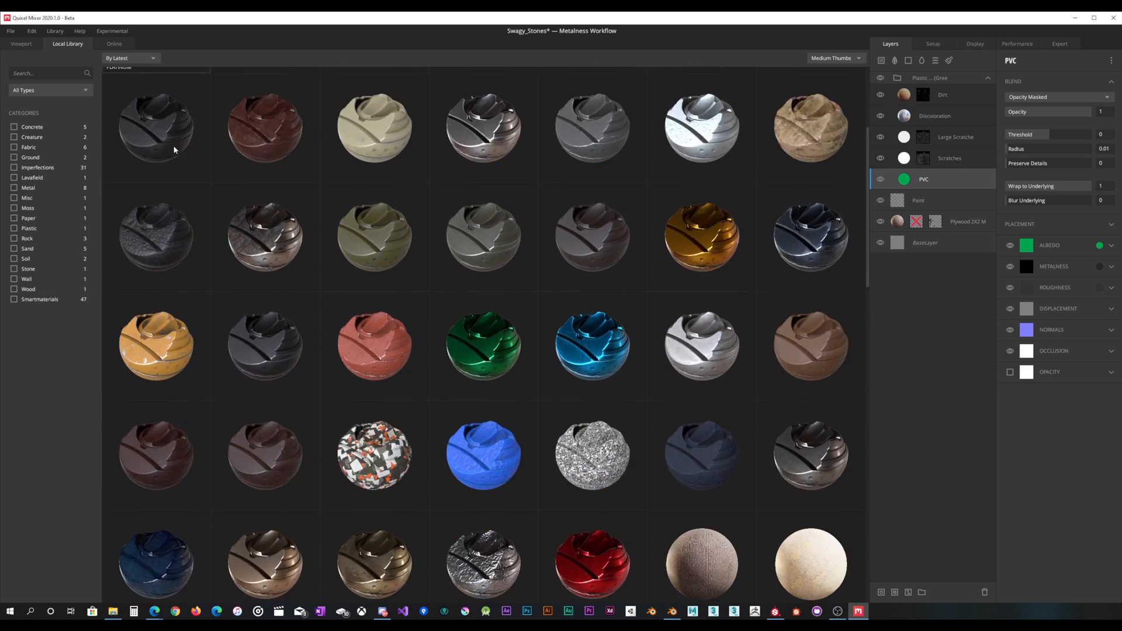
pyautogui.scroll(-4, 497, 357)
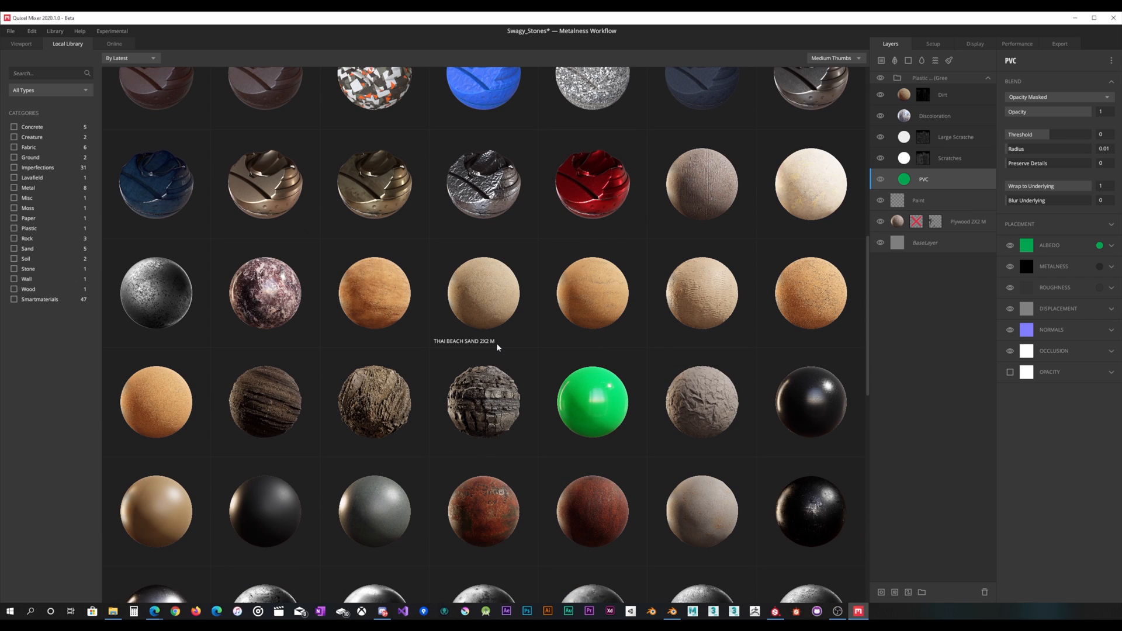
pyautogui.scroll(-2, 500, 347)
pyautogui.scroll(-4, 500, 344)
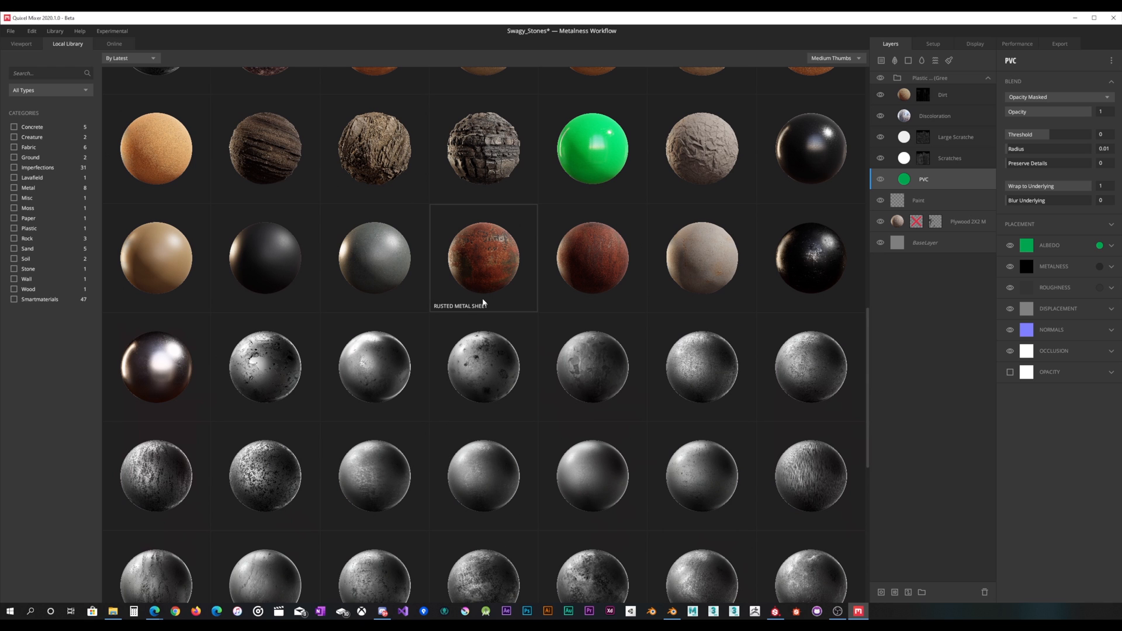
pyautogui.scroll(-10, 374, 265)
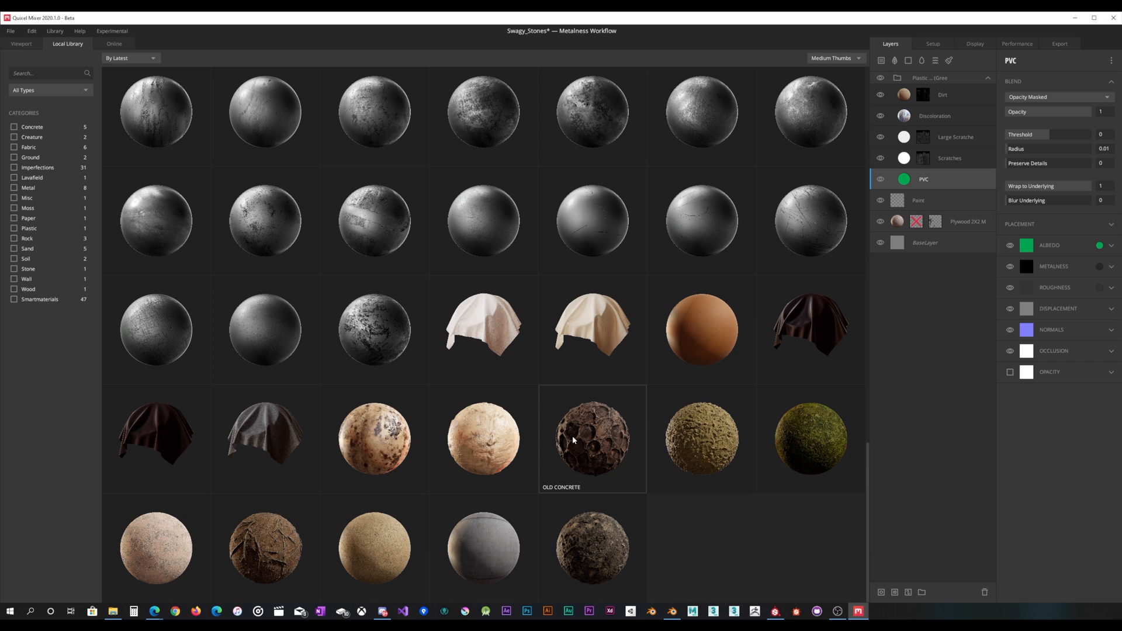
# Switch to Substance Painter and browse the shelf's materials down to the end of the list and back up.
pyautogui.click(774, 611)
pyautogui.scroll(-5, 143, 255)
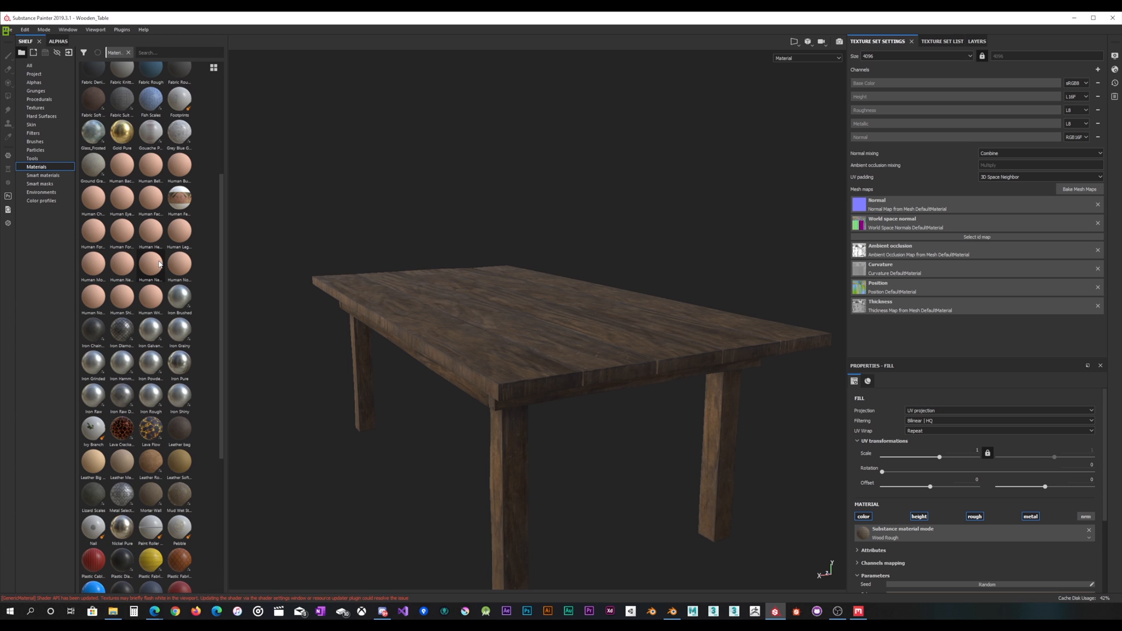
pyautogui.scroll(-6, 121, 268)
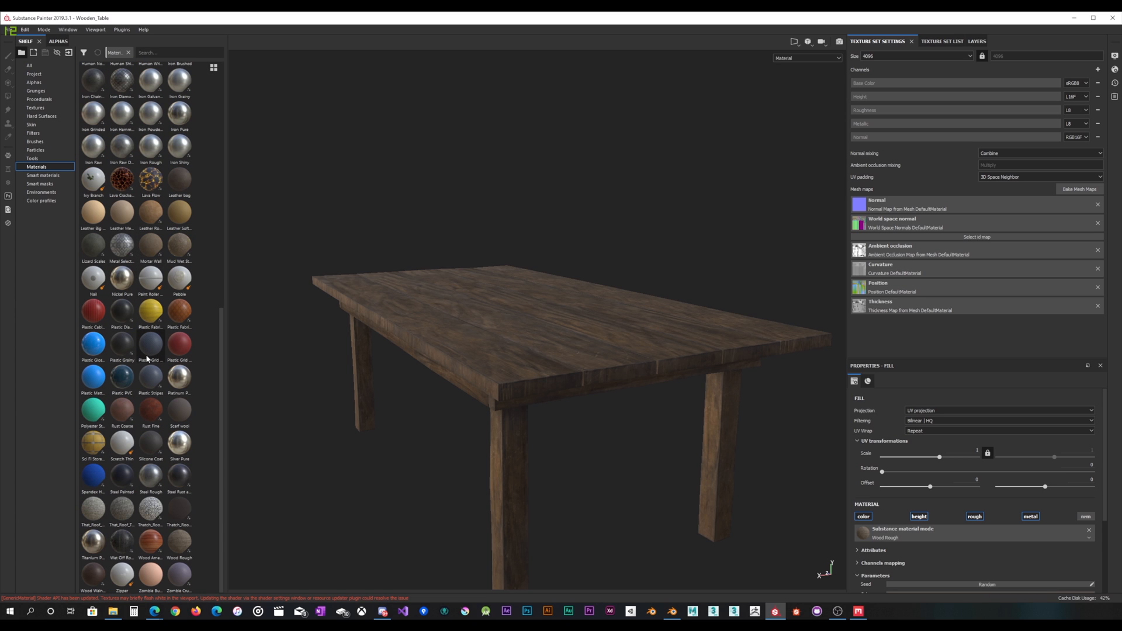
pyautogui.scroll(10, 144, 359)
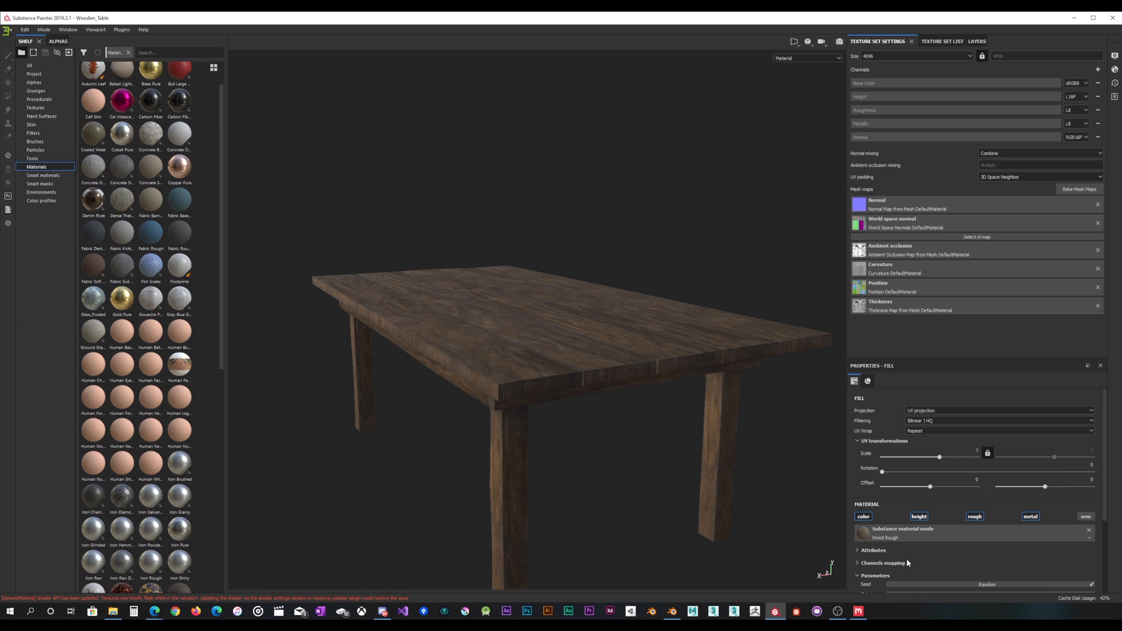
# Return to Quixel Mixer and look through the imperfection, fabric and concrete materials at the end of the local library.
pyautogui.click(860, 613)
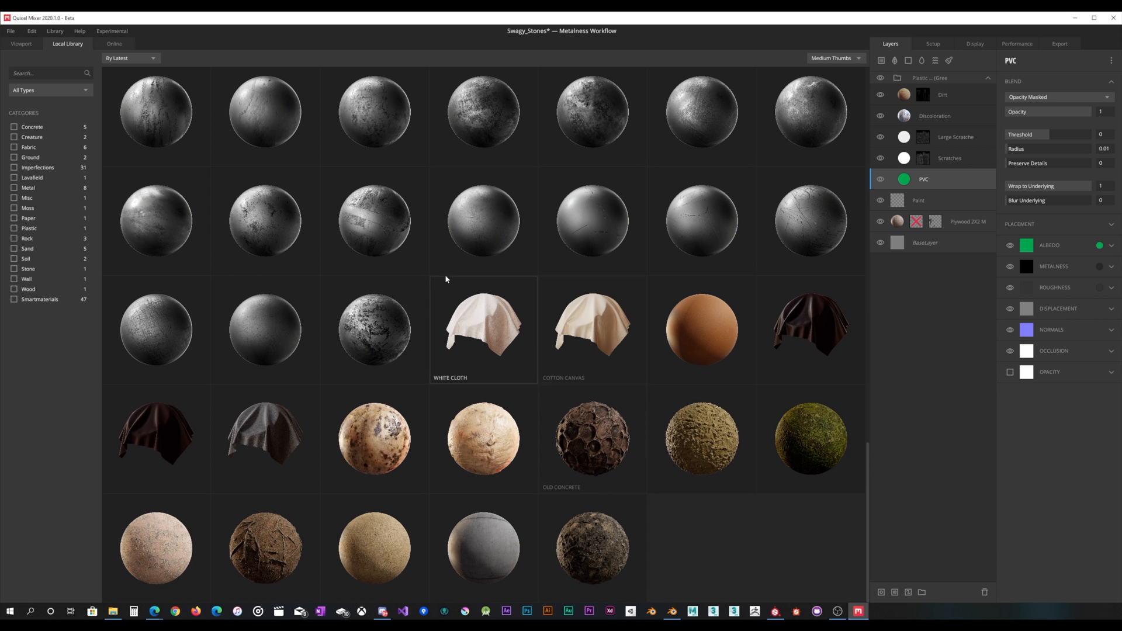
pyautogui.scroll(1, 426, 313)
pyautogui.scroll(2, 555, 264)
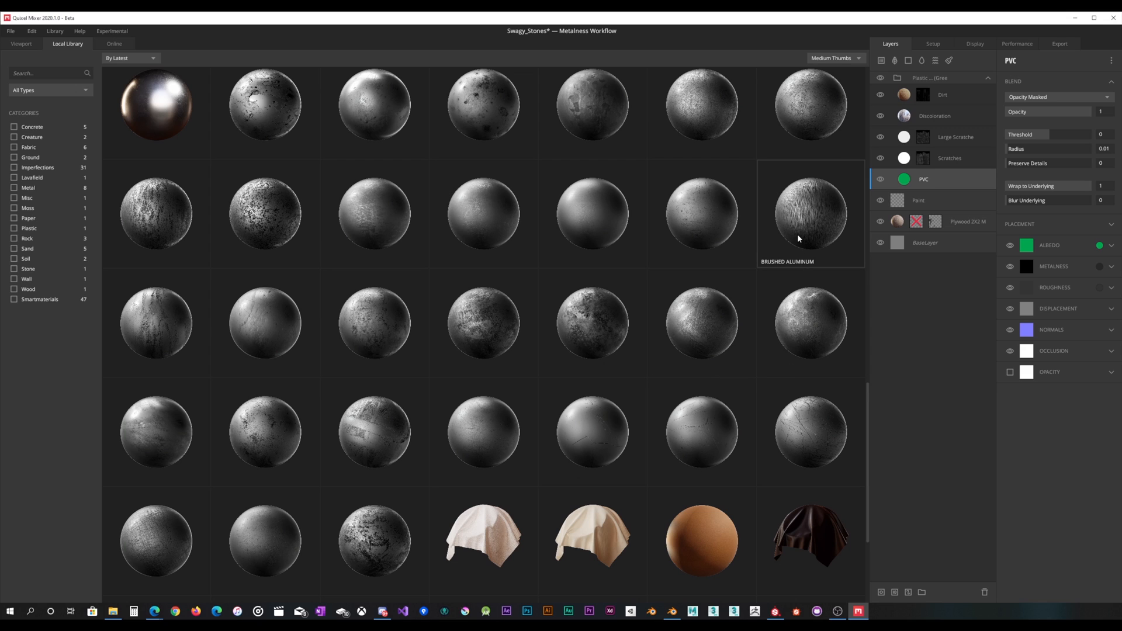
pyautogui.scroll(1, 795, 240)
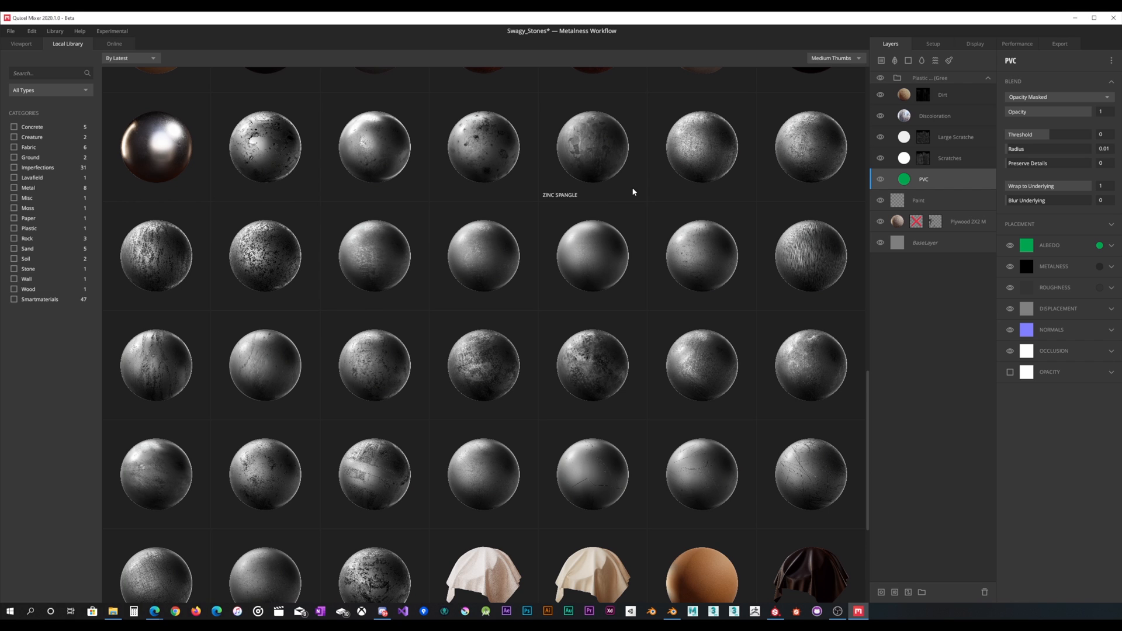
pyautogui.scroll(-2, 633, 192)
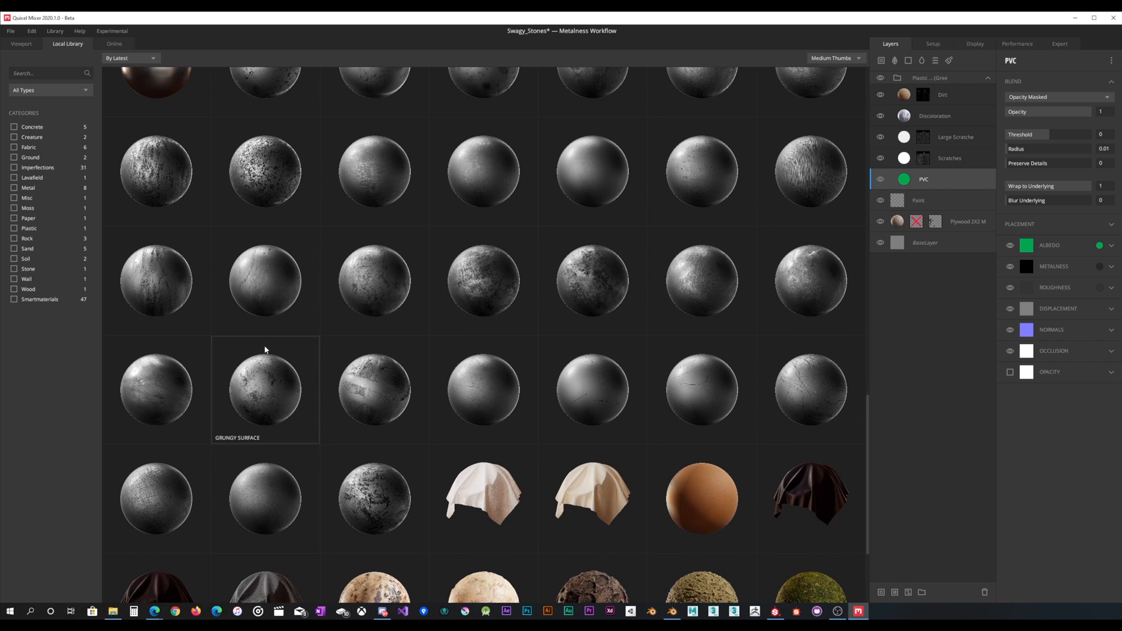
pyautogui.scroll(-2, 447, 299)
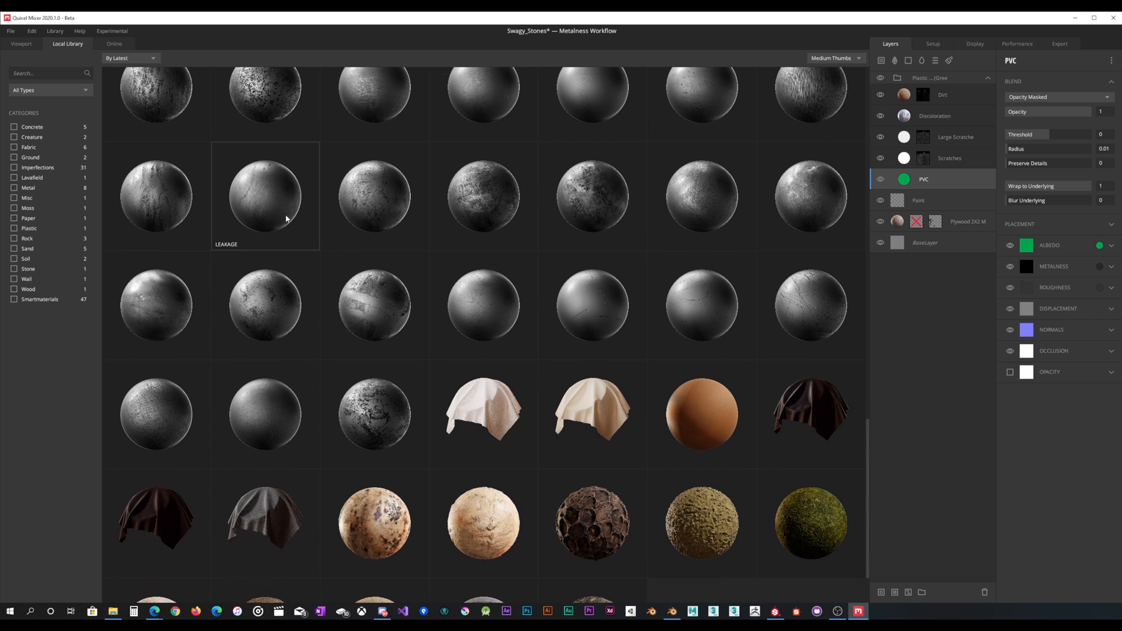
pyautogui.scroll(-2, 282, 215)
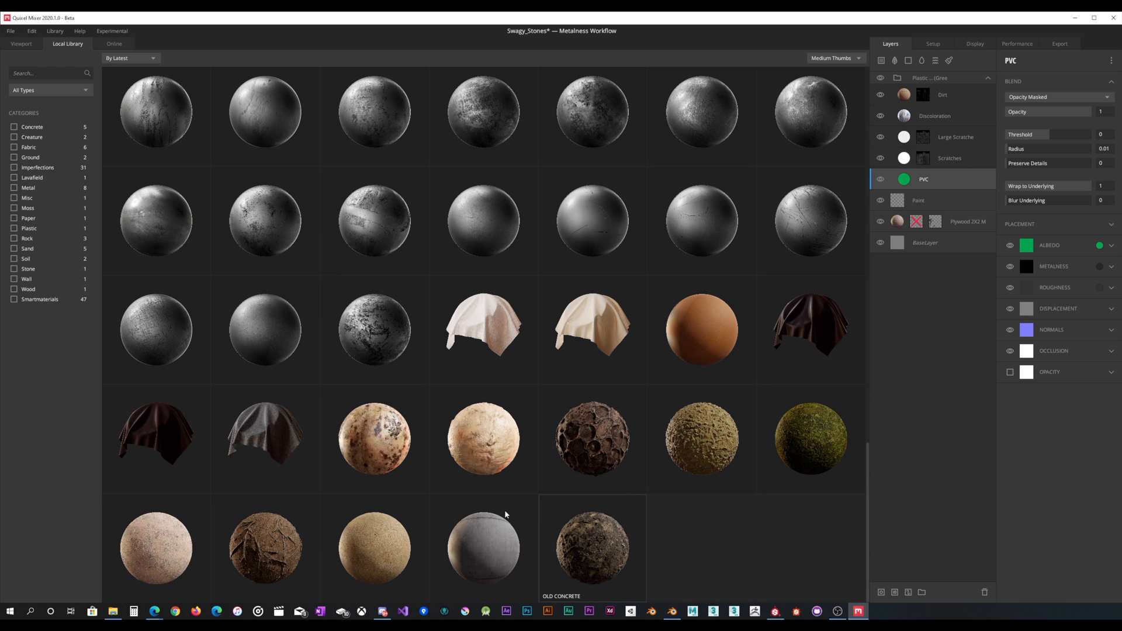
# Browse the local library back up through the surface materials to the first smart materials.
pyautogui.scroll(5, 456, 463)
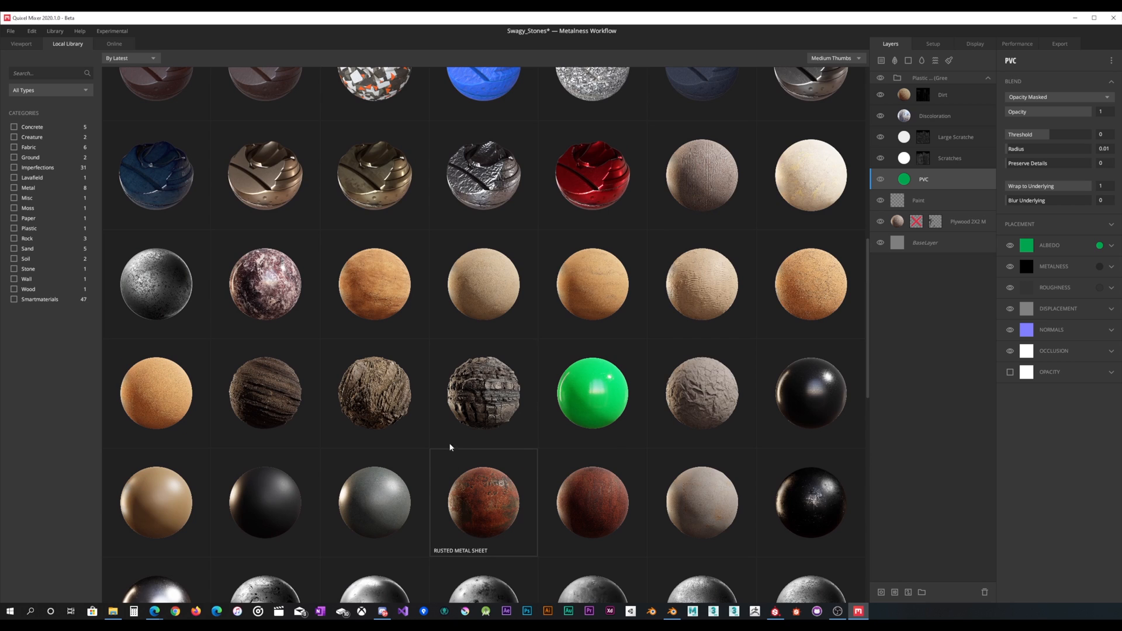
pyautogui.scroll(4, 450, 455)
pyautogui.scroll(3, 373, 227)
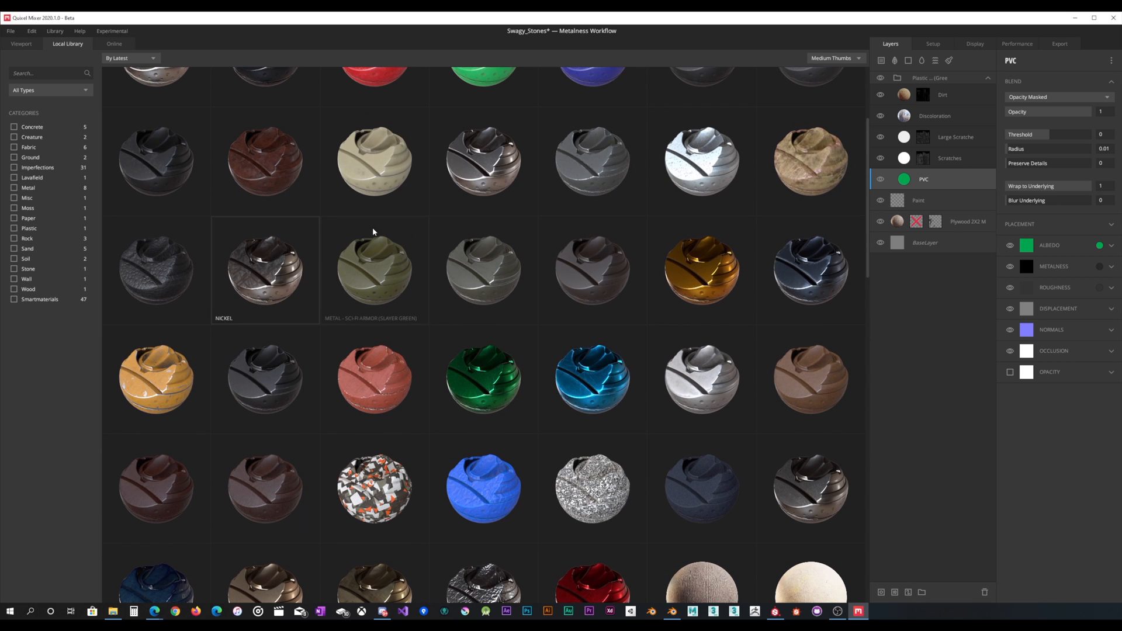
pyautogui.scroll(3, 356, 275)
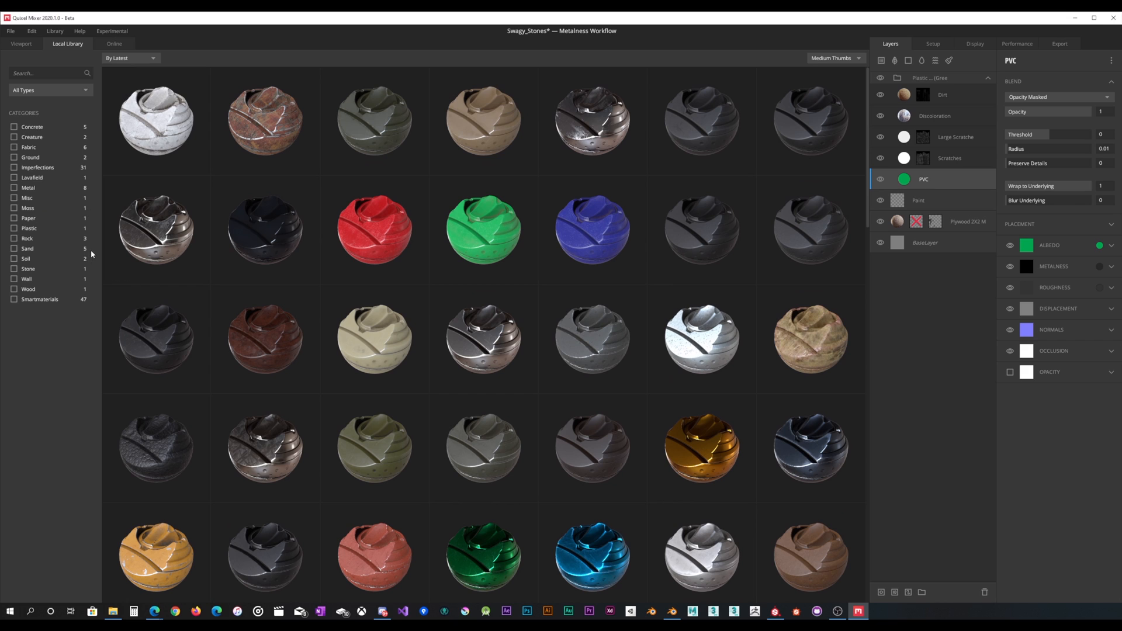
# Filter the local library by the Paper, Plastic and Rock categories one at a time, clearing each filter after viewing.
pyautogui.click(14, 218)
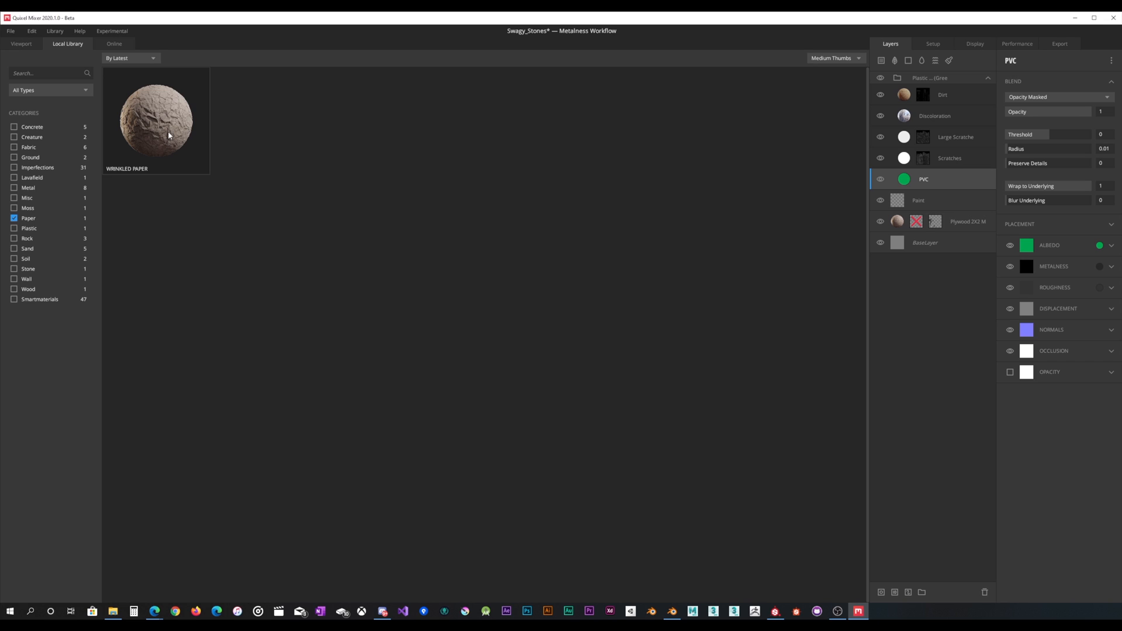
pyautogui.click(14, 218)
pyautogui.click(14, 228)
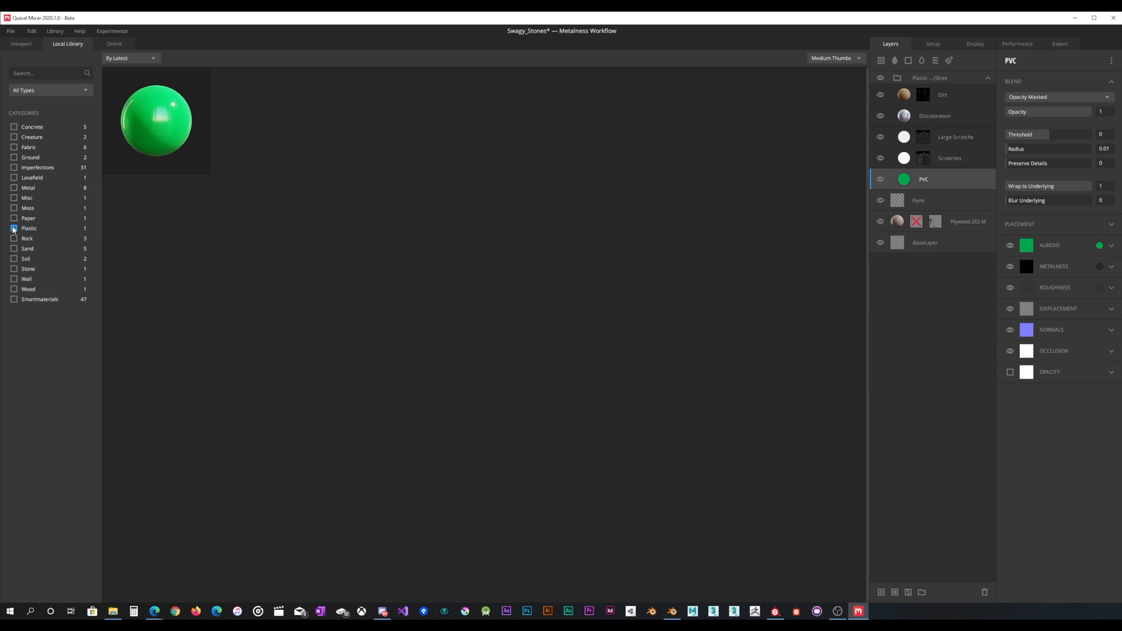
pyautogui.click(14, 228)
pyautogui.click(14, 238)
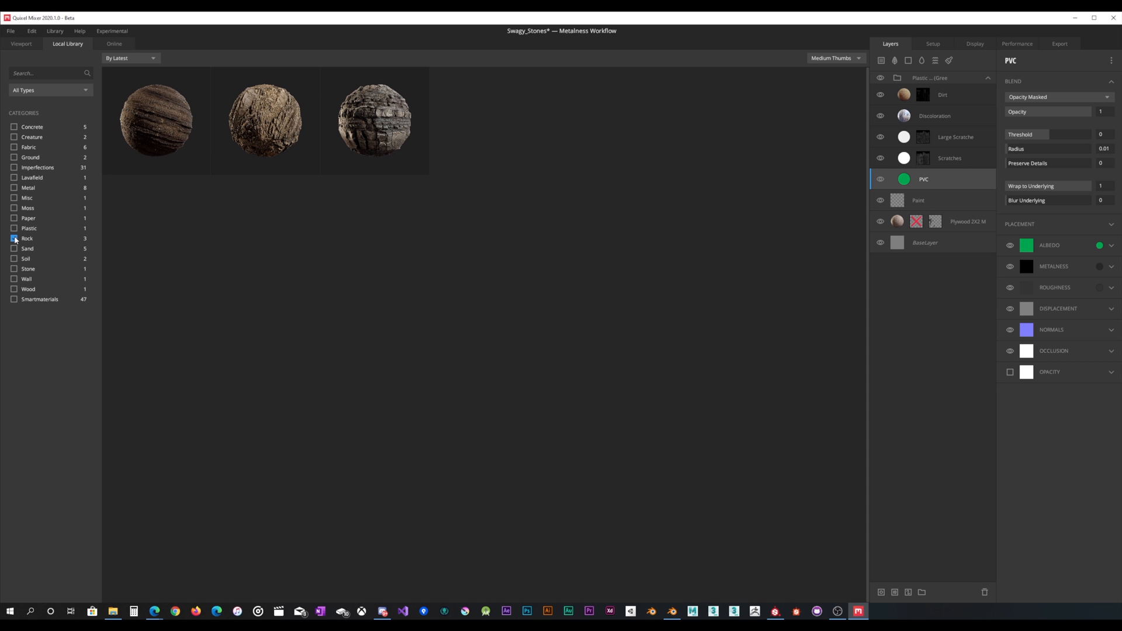
pyautogui.click(14, 239)
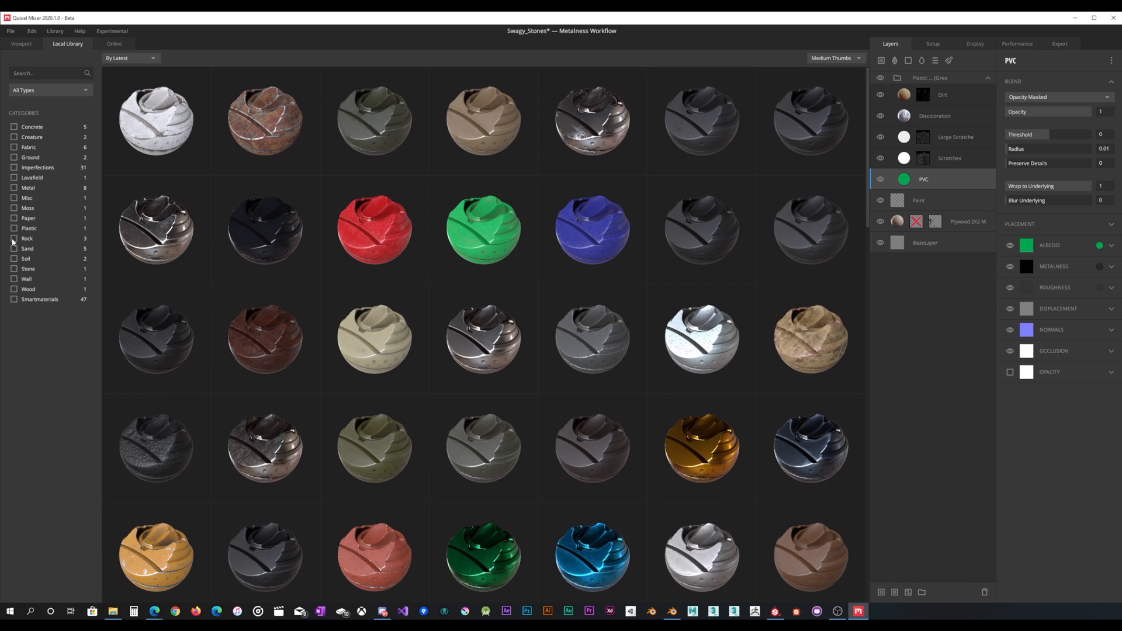
# View the local library's Wall, Wood and Misc categories in turn, then clear the category filter.
pyautogui.click(14, 279)
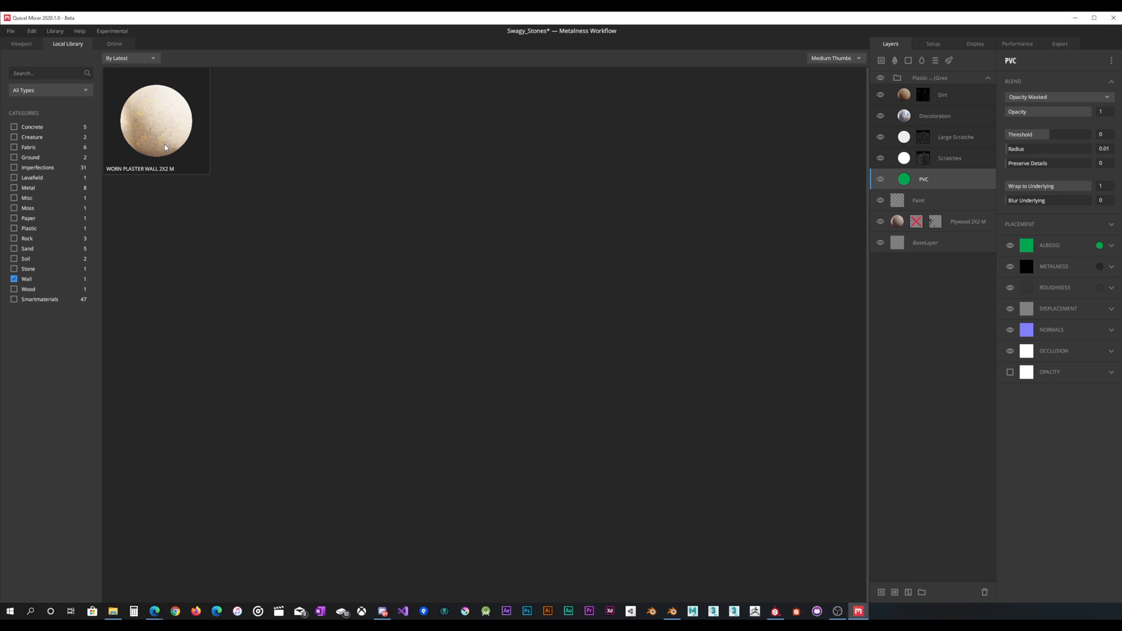
pyautogui.click(14, 288)
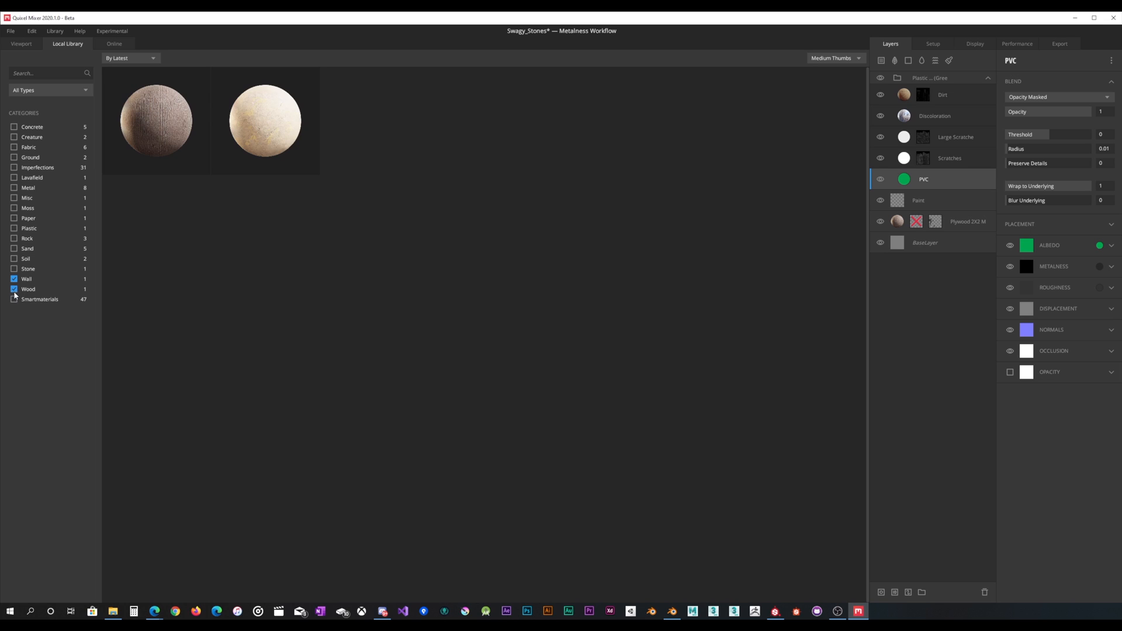
pyautogui.click(14, 279)
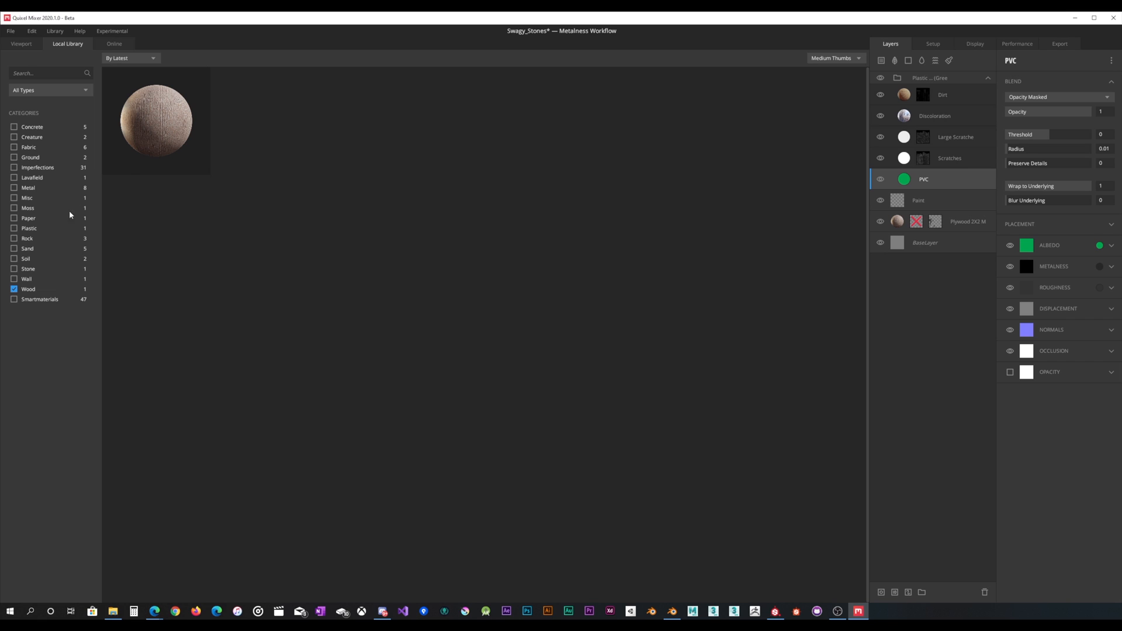
pyautogui.click(14, 199)
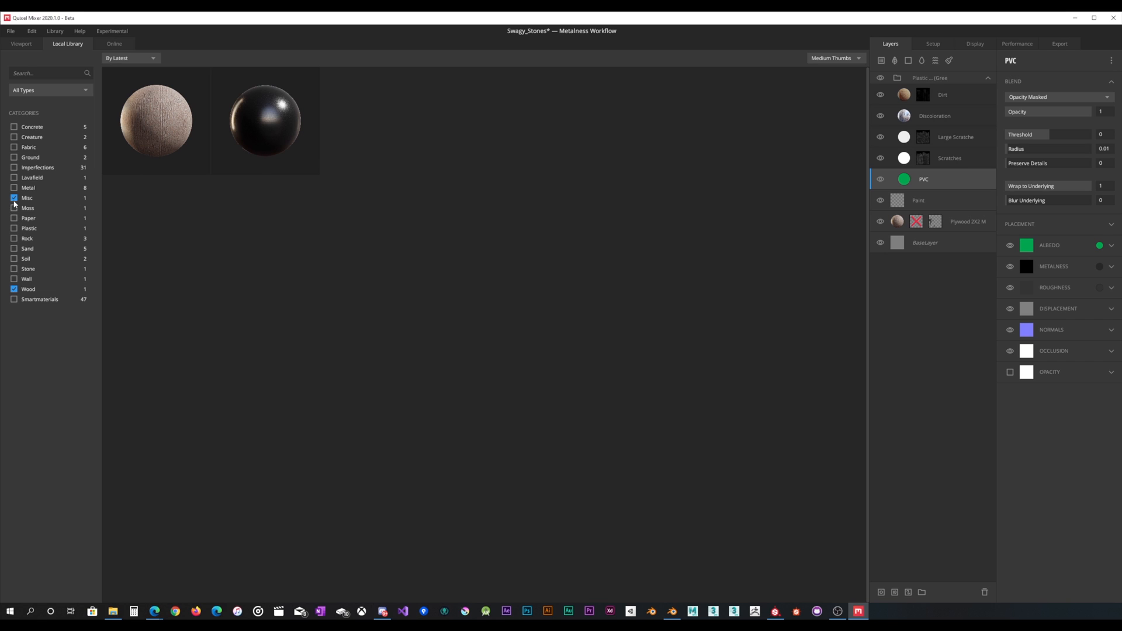
pyautogui.click(14, 290)
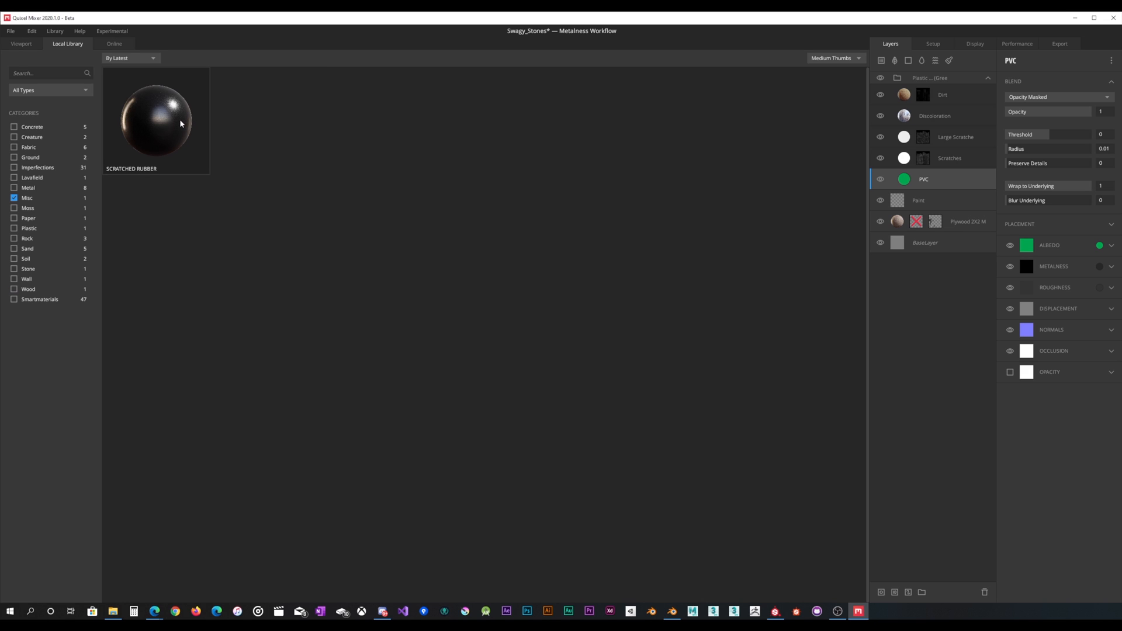
pyautogui.click(14, 198)
# View the local library's Metal category and the Concrete category separately, leaving all category filters cleared.
pyautogui.click(15, 188)
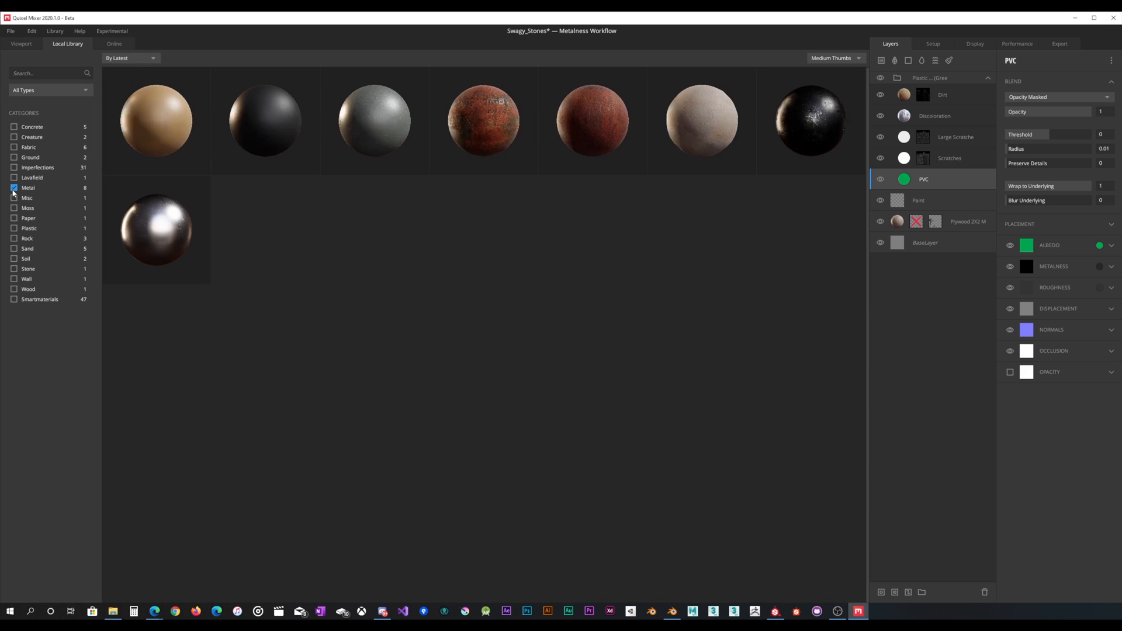
pyautogui.click(14, 188)
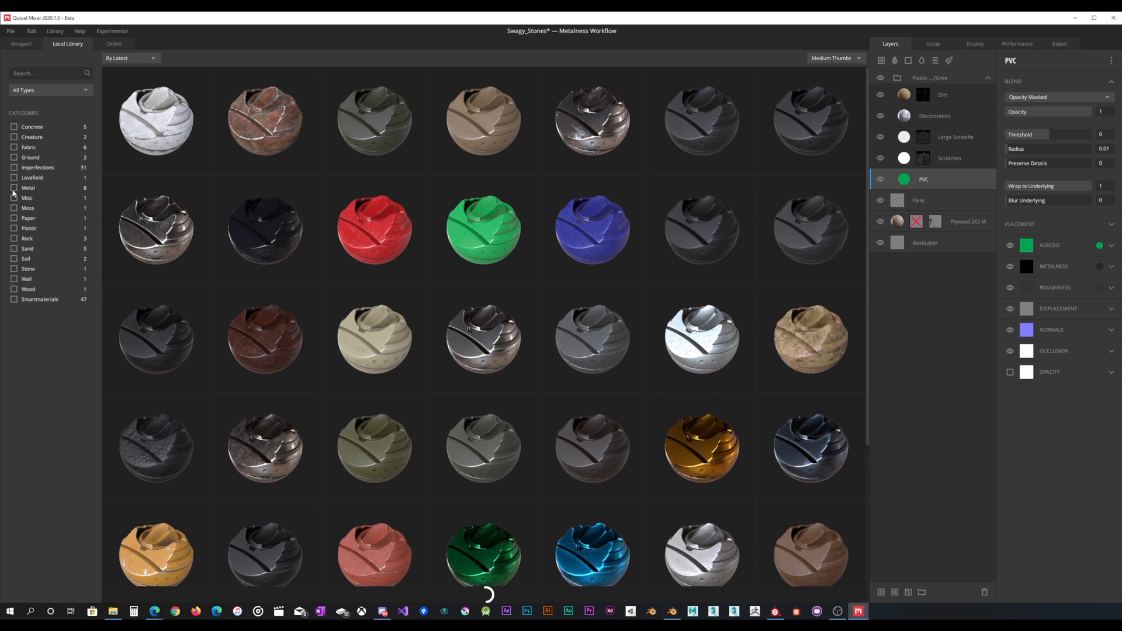
pyautogui.click(15, 127)
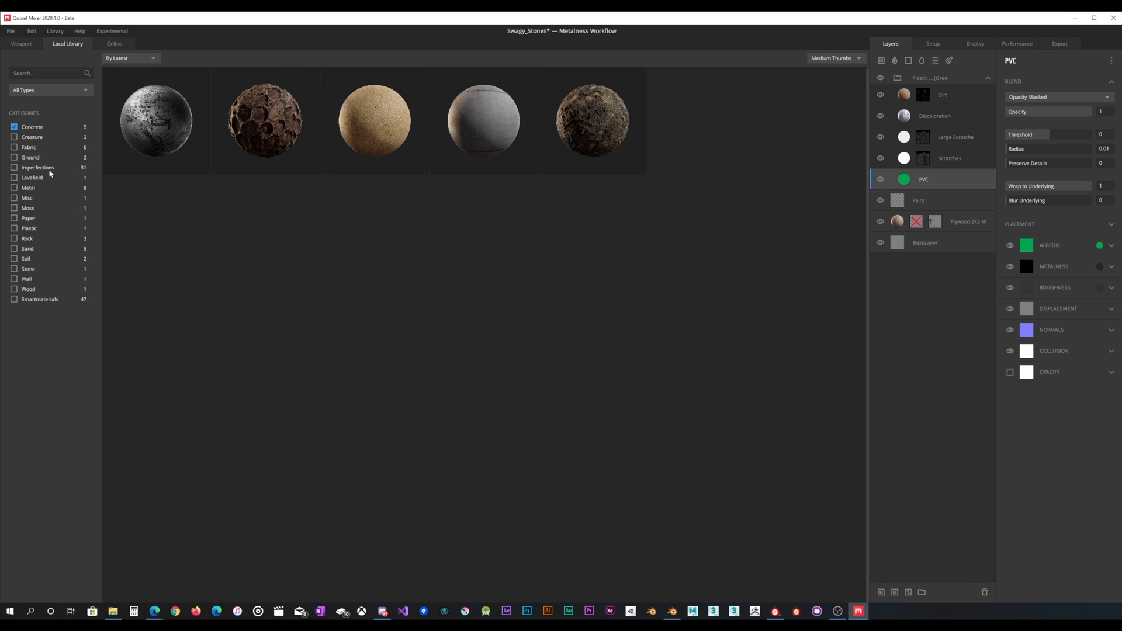
pyautogui.click(14, 127)
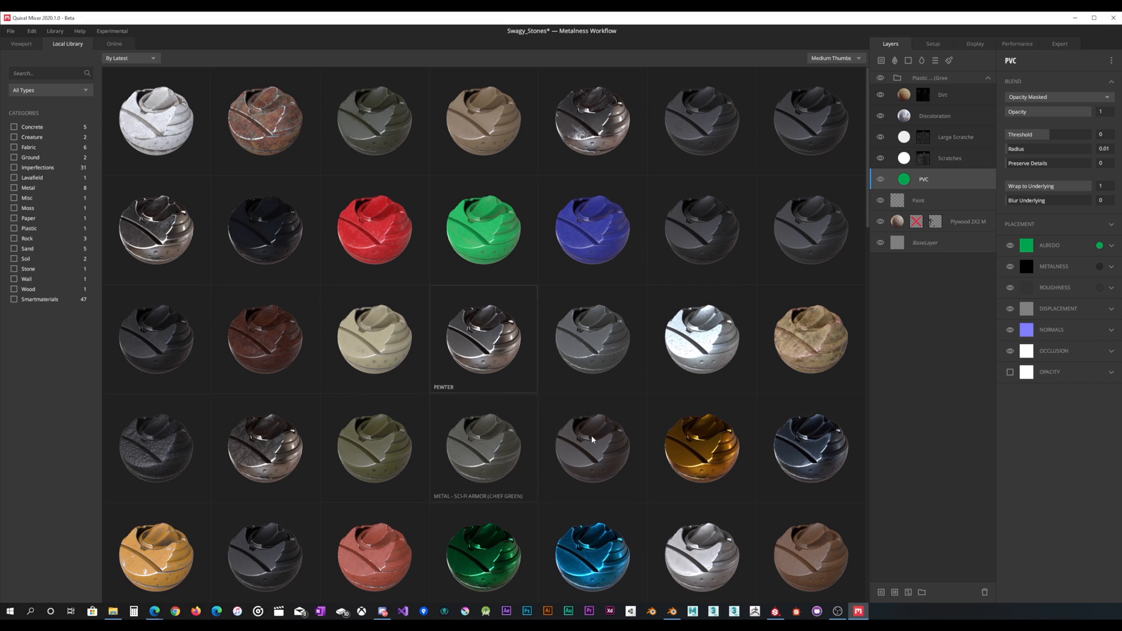
# Switch to Substance Painter, show all shelf assets and browse them, including the stains, steel materials, stitches and text alphas.
pyautogui.click(775, 611)
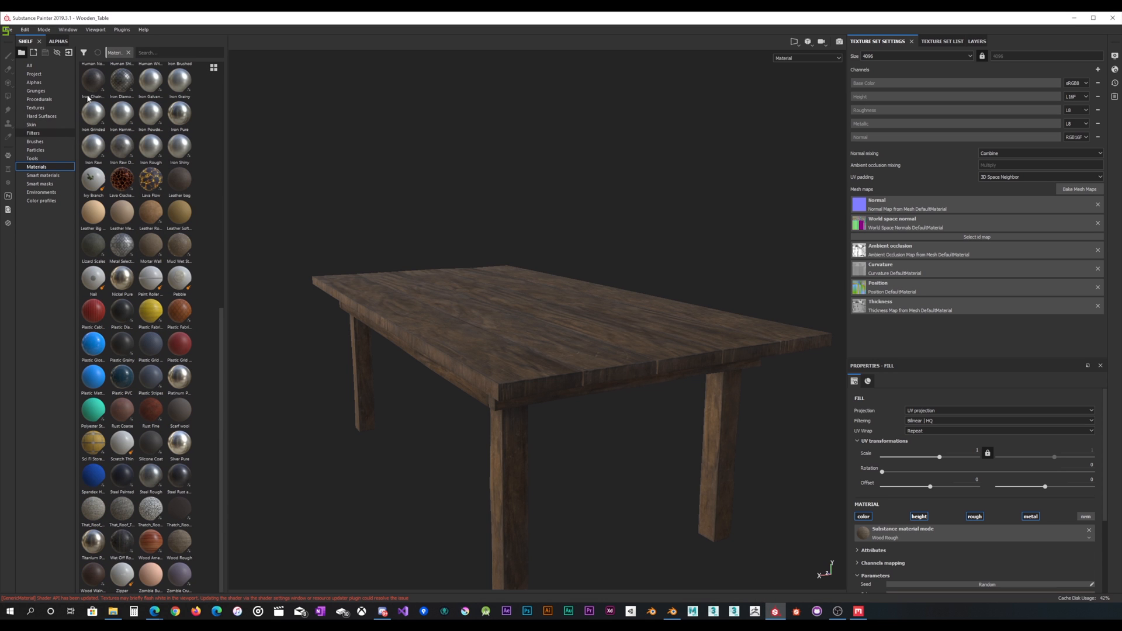
pyautogui.scroll(-10, 174, 241)
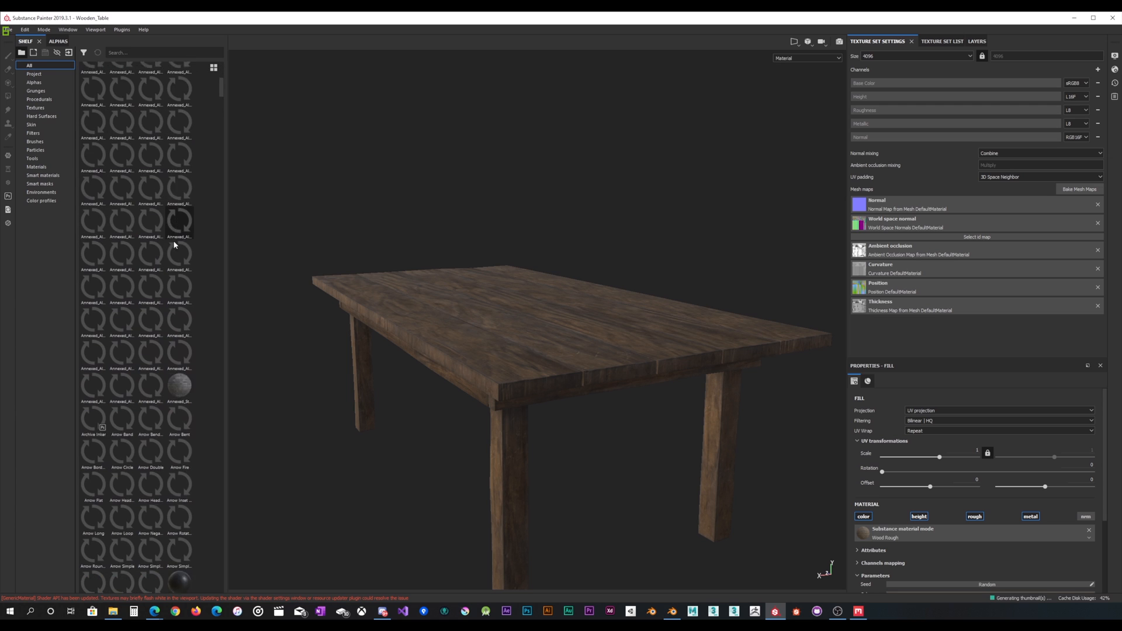
pyautogui.scroll(-15, 219, 104)
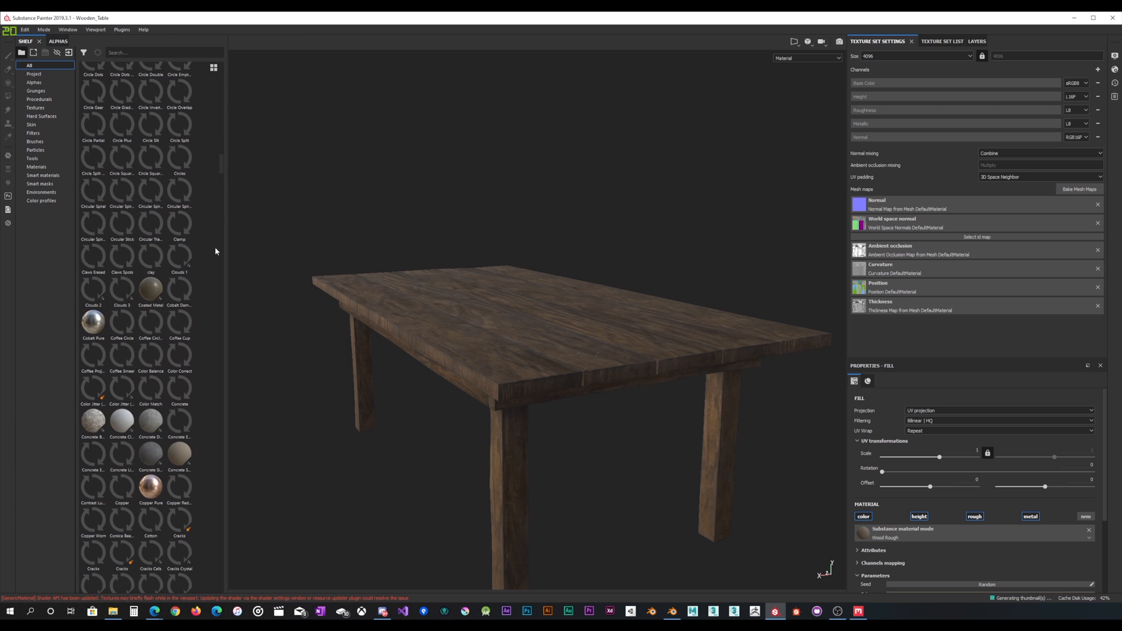
pyautogui.scroll(-20, 204, 385)
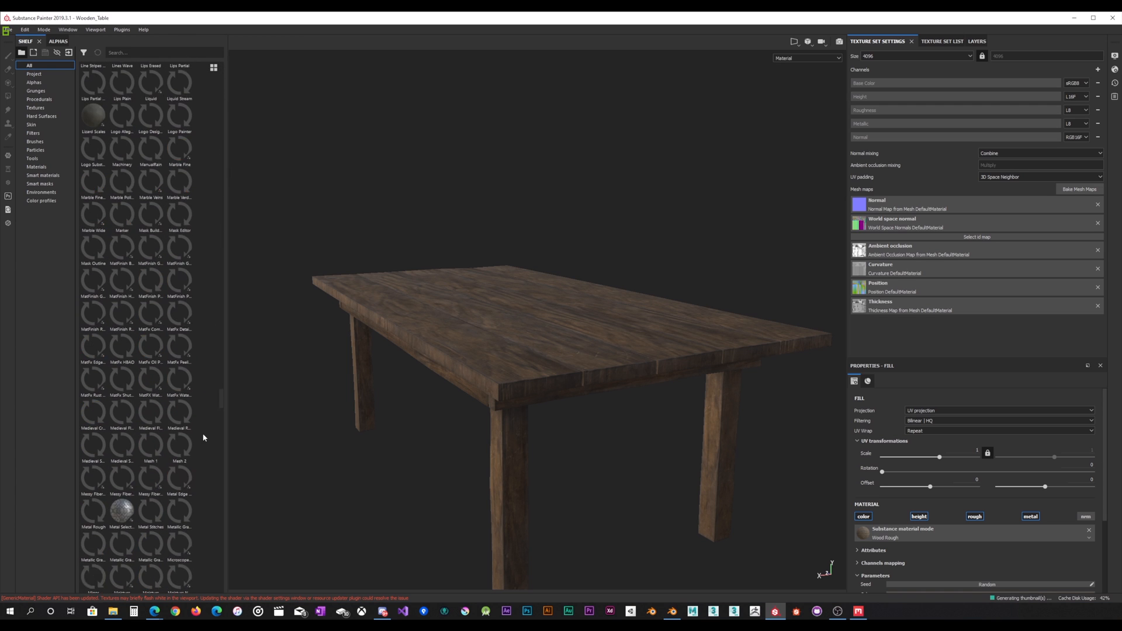
pyautogui.scroll(-15, 204, 489)
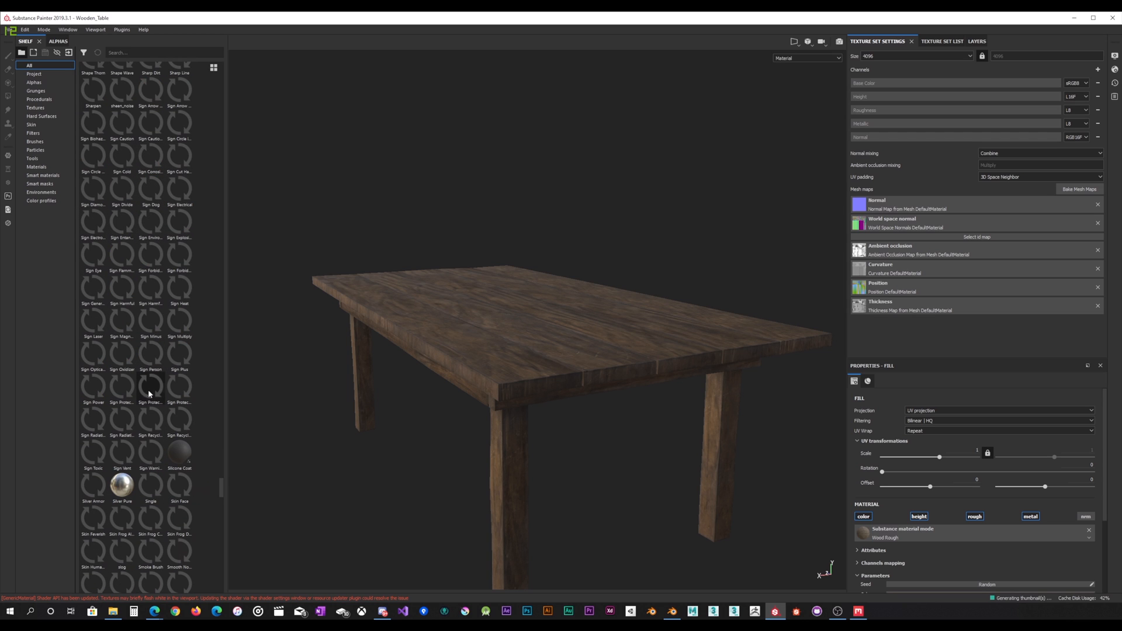
pyautogui.scroll(-10, 151, 390)
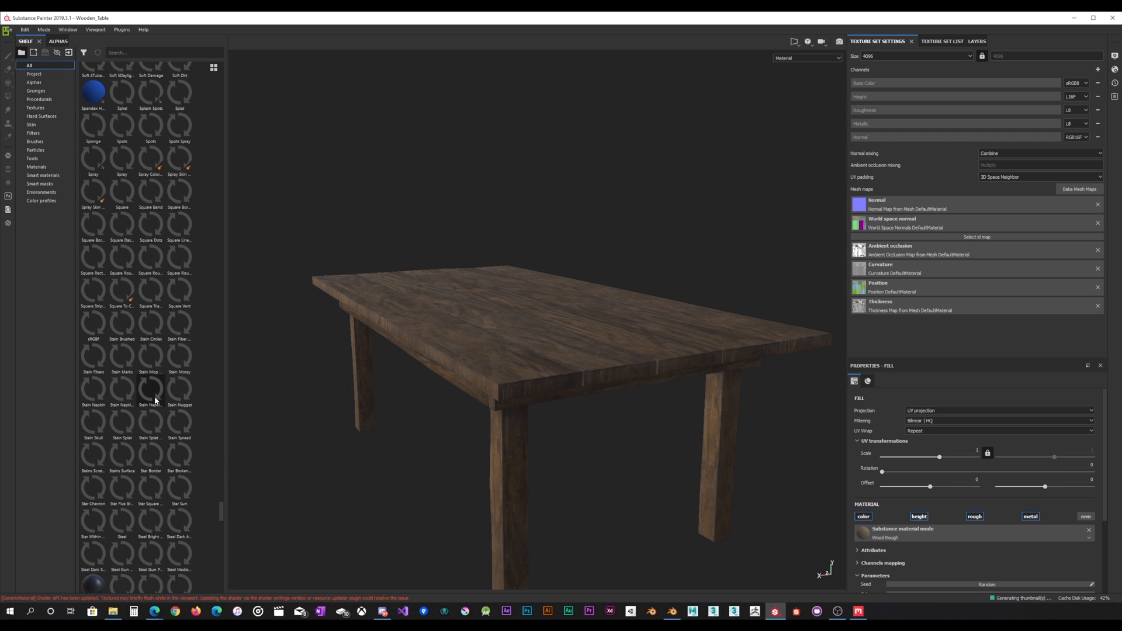
pyautogui.scroll(-6, 156, 400)
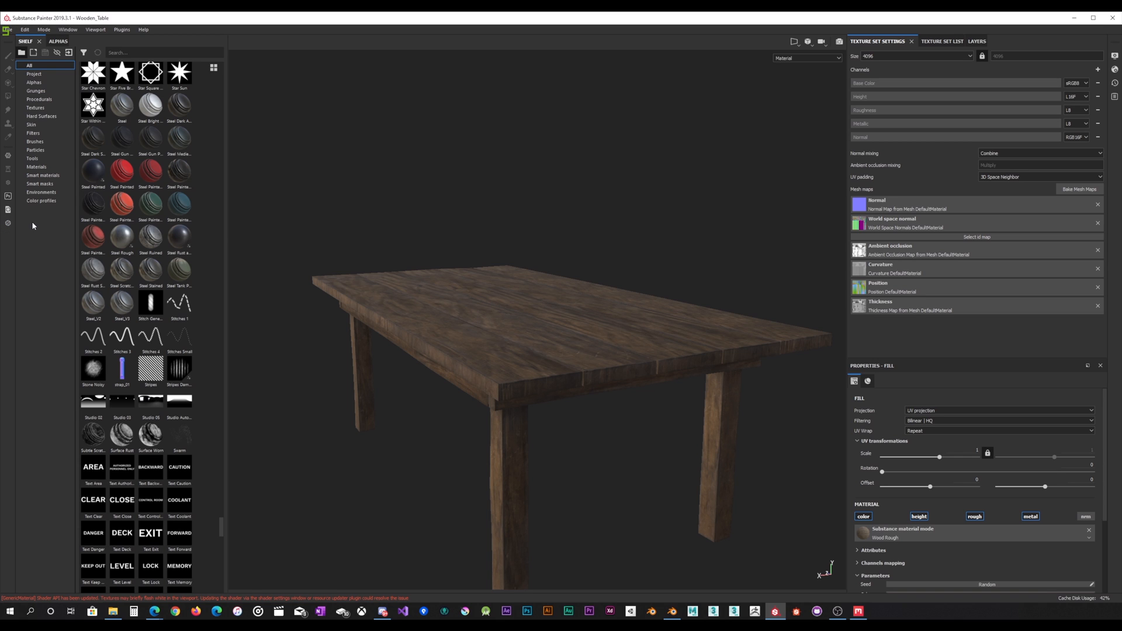
pyautogui.scroll(5, 144, 258)
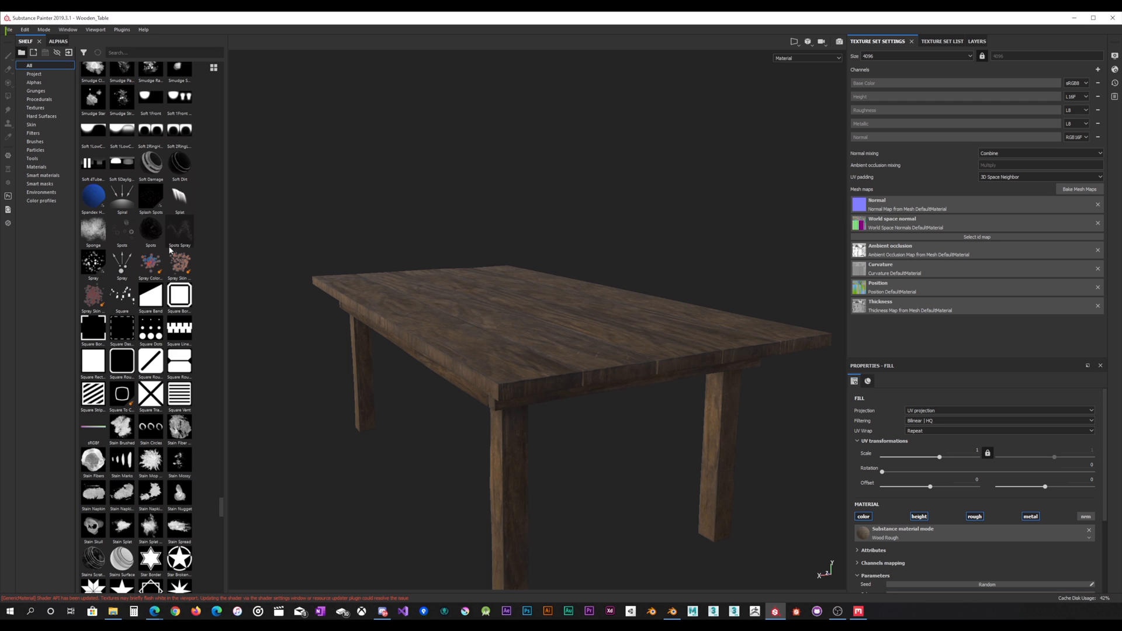
pyautogui.scroll(5, 152, 267)
pyautogui.scroll(-10, 168, 241)
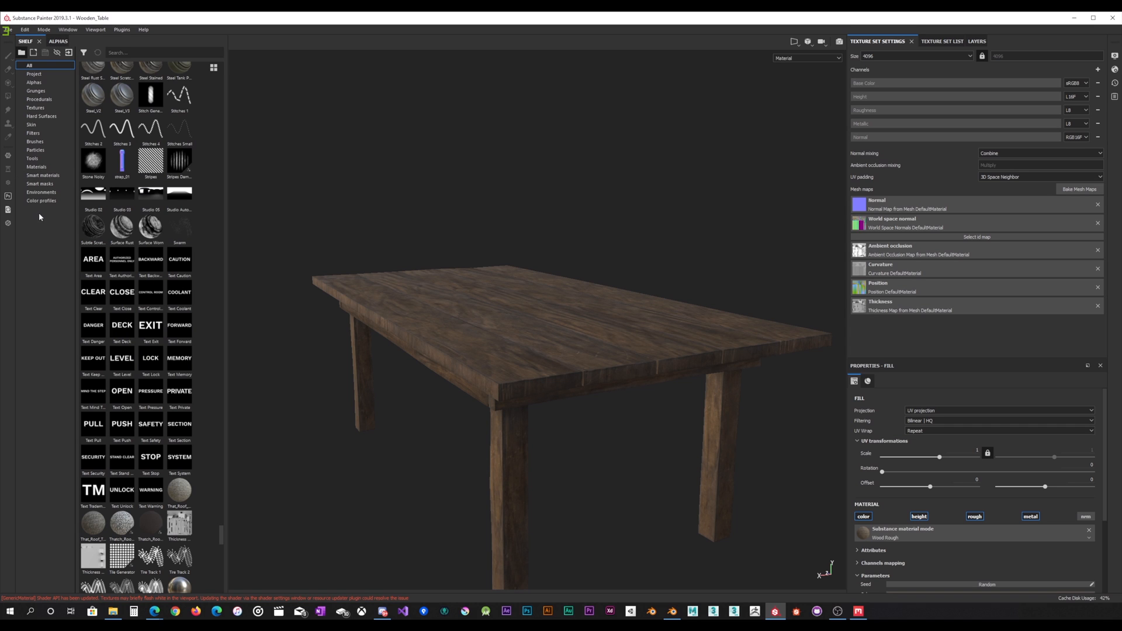
pyautogui.scroll(5, 134, 228)
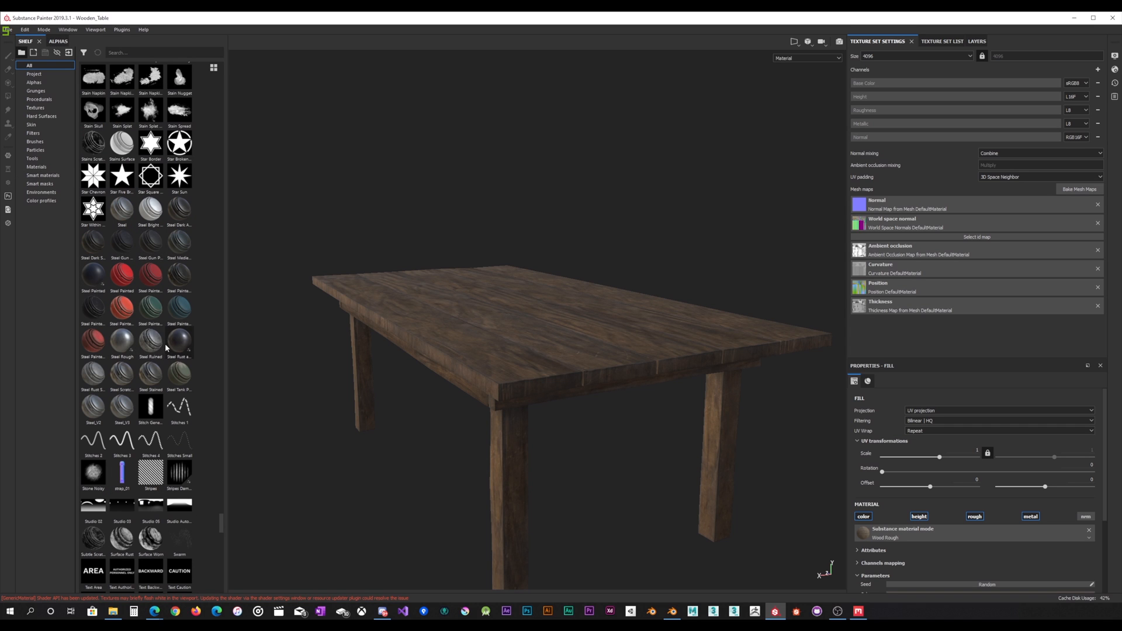
# Browse the remaining shelf assets through the text alphas, vents, water and weave textures, down to the wood and zipper items.
pyautogui.scroll(-3, 178, 331)
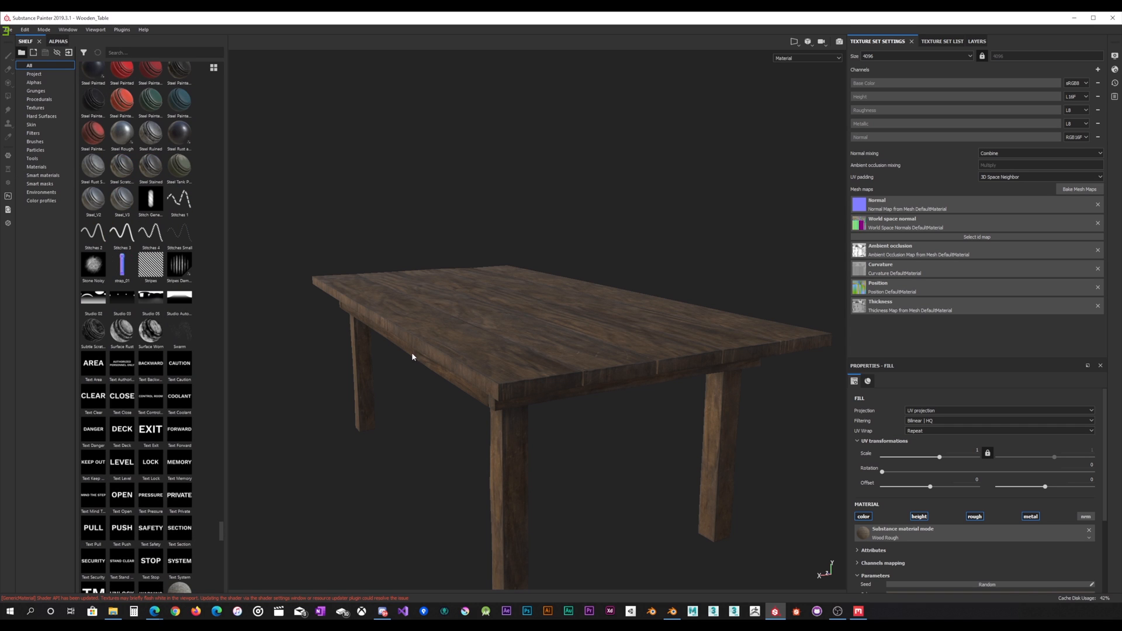
pyautogui.scroll(1, 411, 353)
pyautogui.scroll(-2, 433, 345)
pyautogui.scroll(-10, 150, 325)
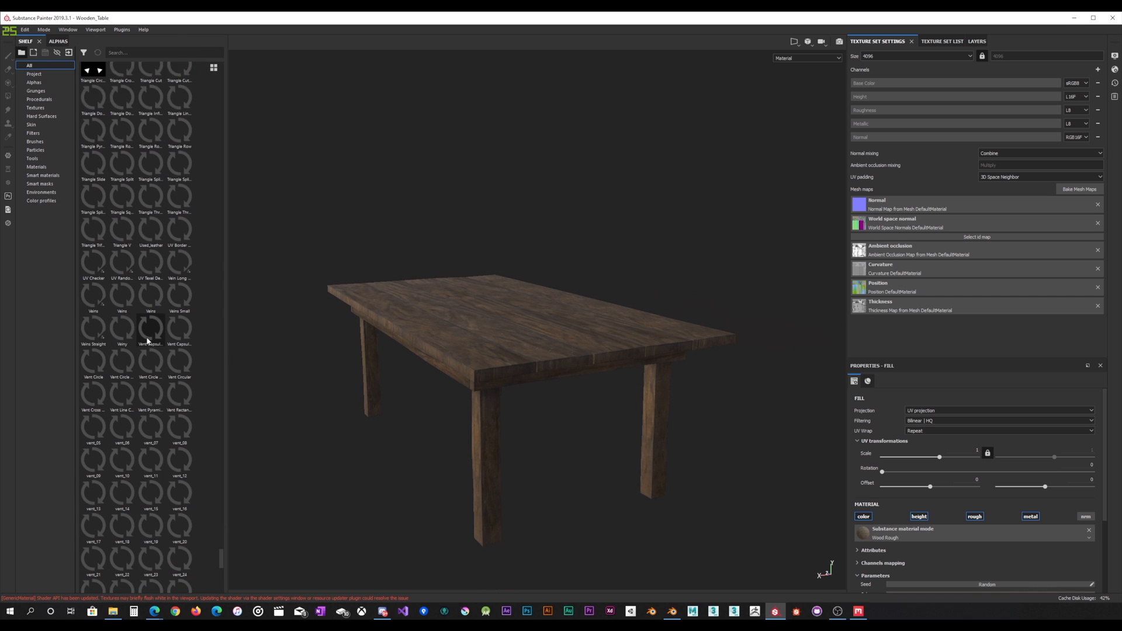
pyautogui.scroll(-6, 148, 318)
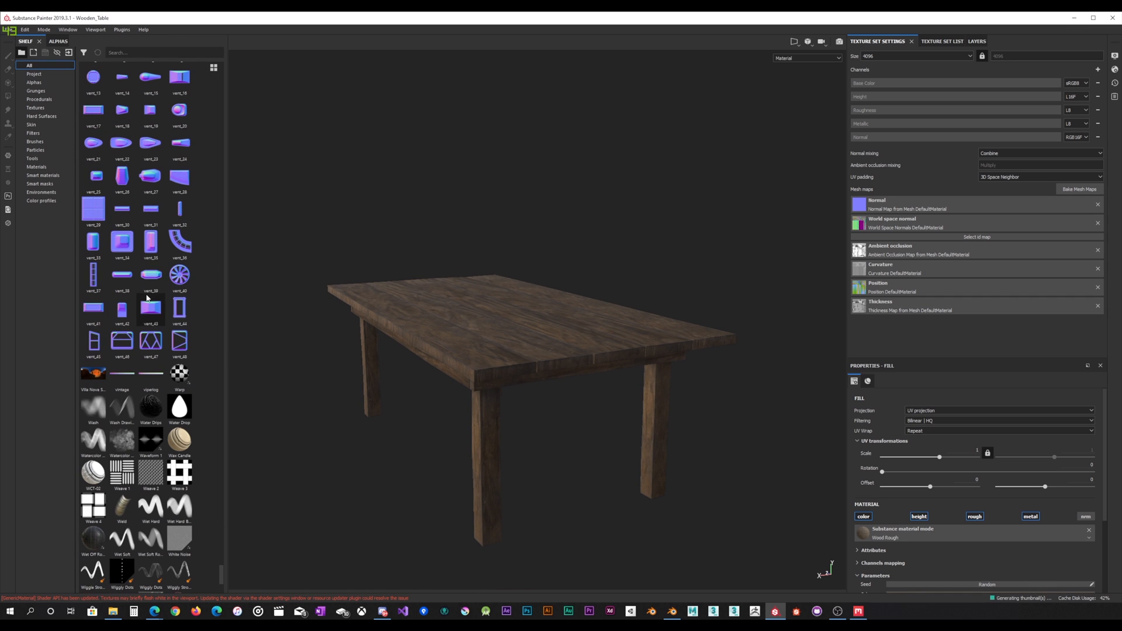
pyautogui.scroll(-3, 150, 295)
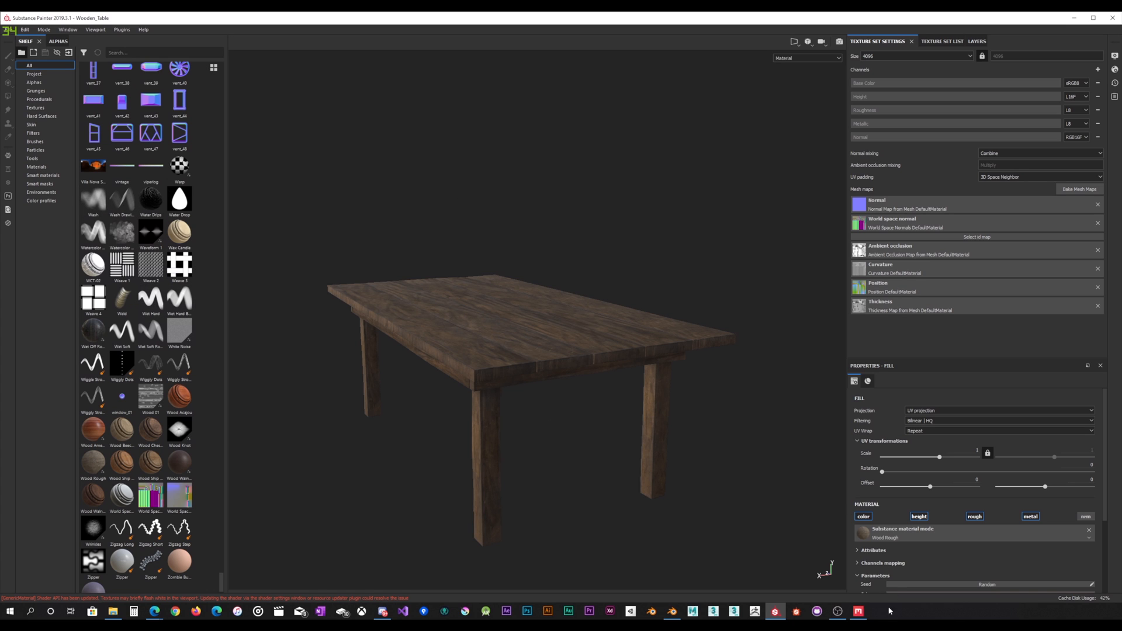
# Switch to Quixel Mixer and browse the local library's smart materials, comparing them with the online library's assets.
pyautogui.click(858, 611)
pyautogui.scroll(-2, 535, 380)
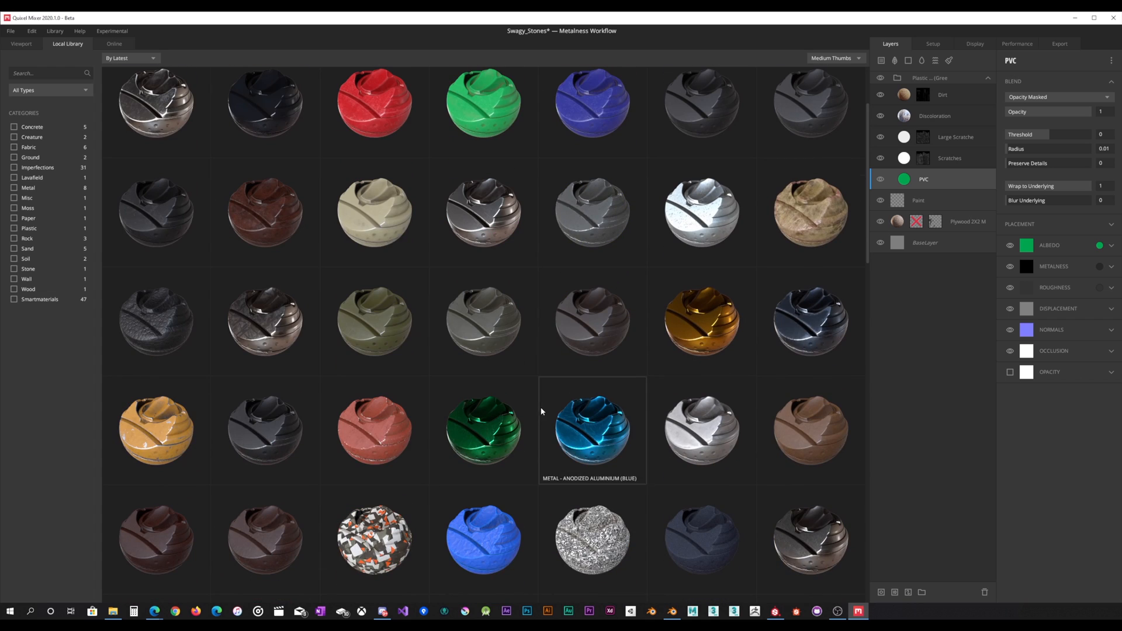
pyautogui.scroll(-2, 268, 104)
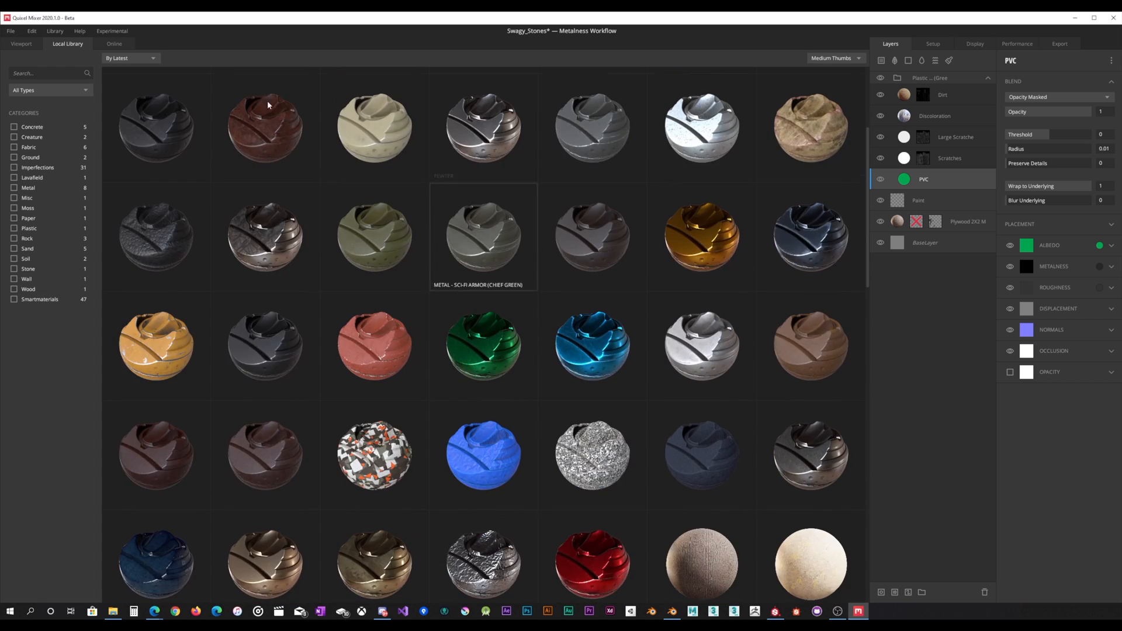
pyautogui.click(111, 45)
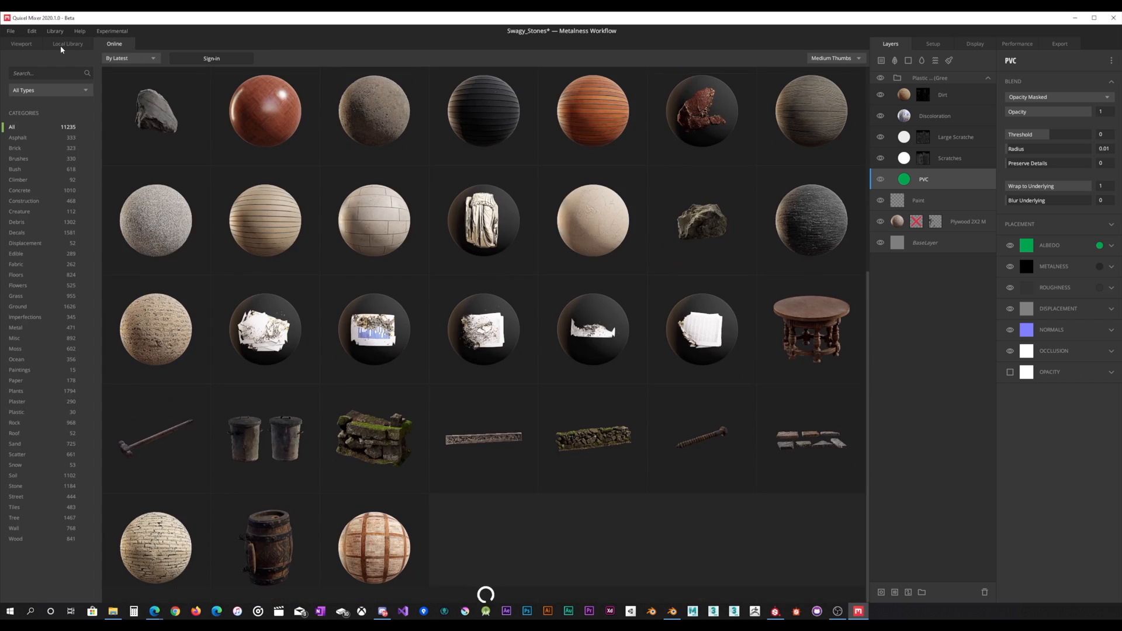
pyautogui.click(63, 46)
pyautogui.click(119, 51)
pyautogui.click(80, 47)
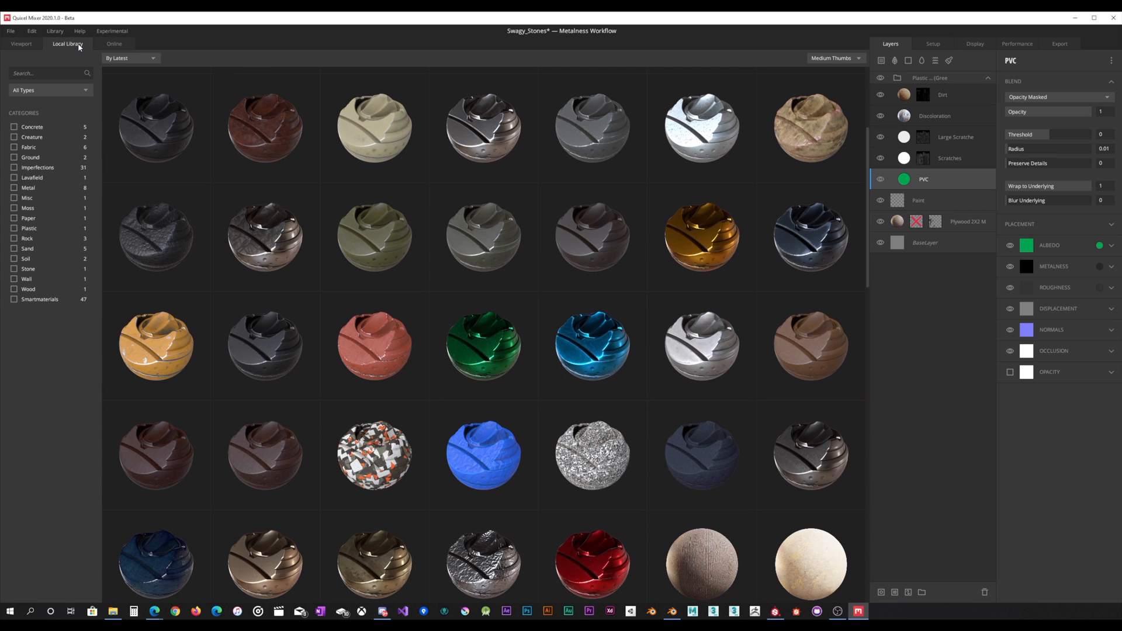
# Filter the online library by the Metal category and browse its surfaces and 3D assets.
pyautogui.click(116, 45)
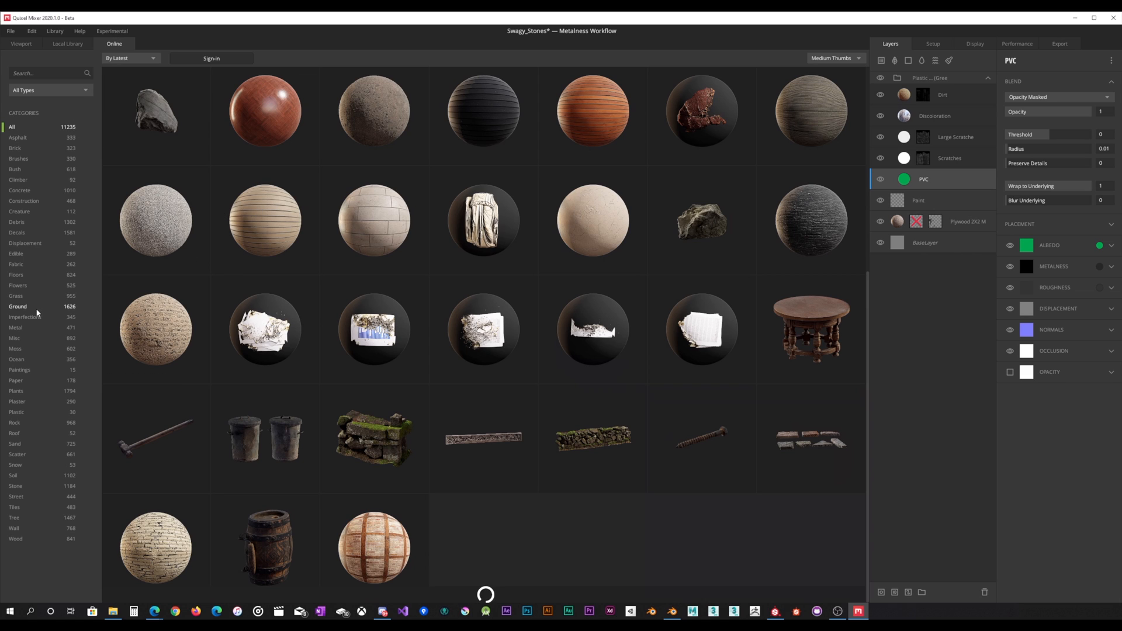
pyautogui.click(39, 327)
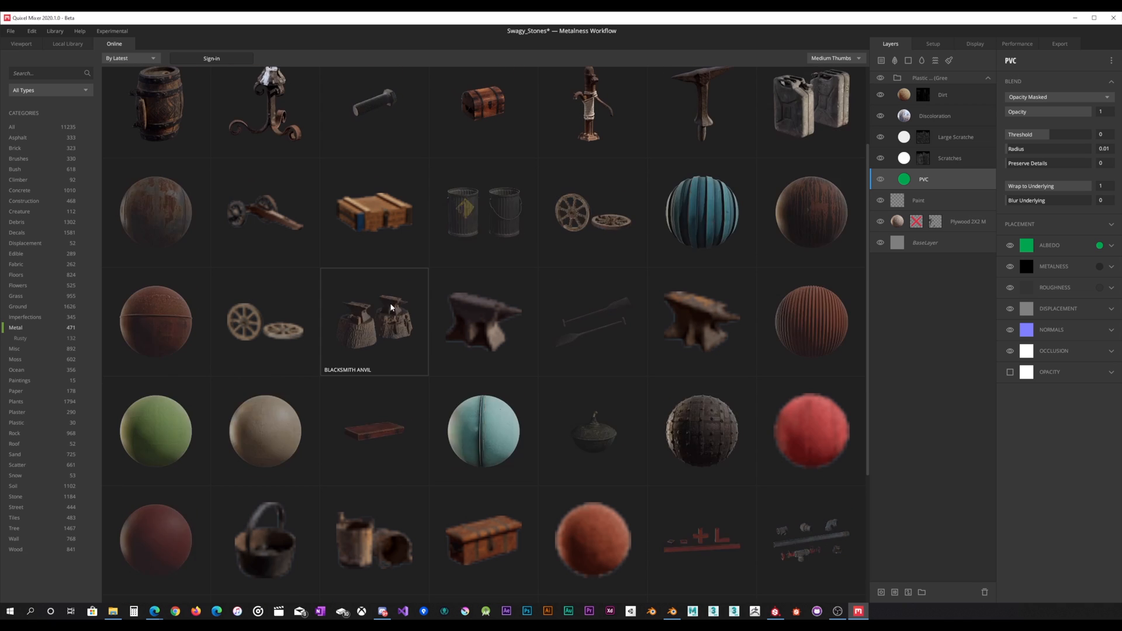
pyautogui.scroll(3, 234, 299)
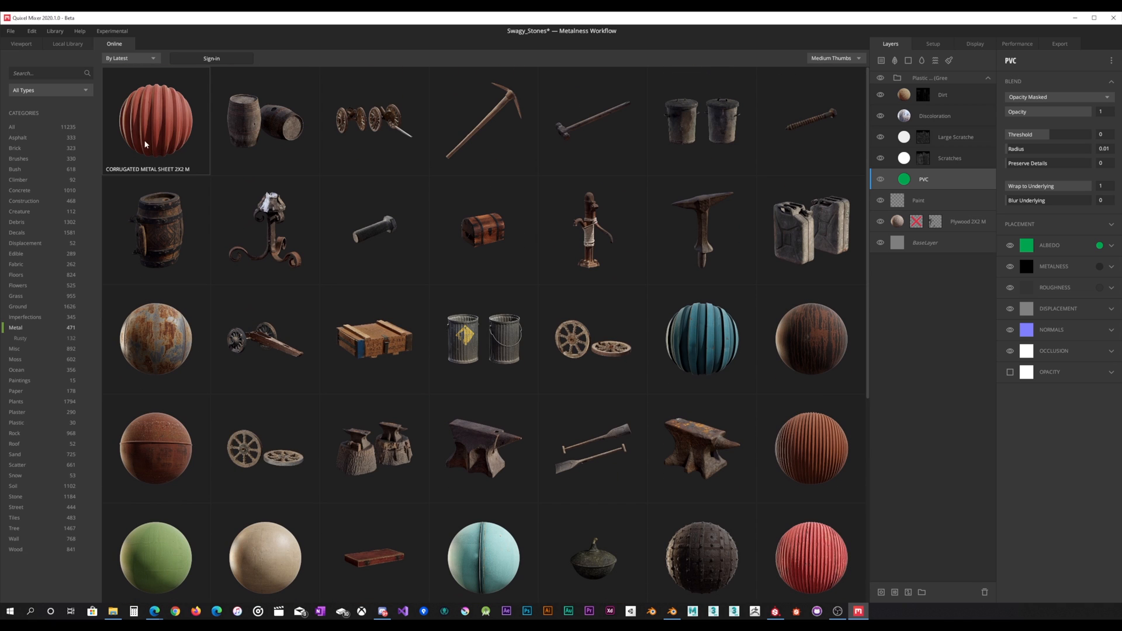
pyautogui.scroll(-3, 670, 324)
pyautogui.scroll(-2, 669, 323)
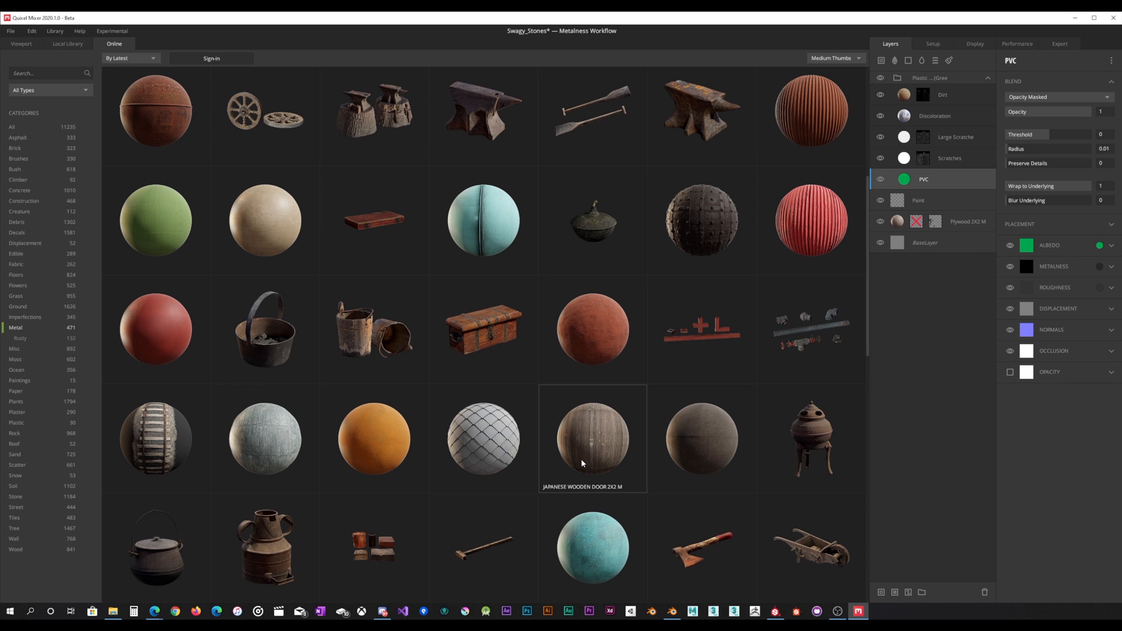
pyautogui.scroll(-5, 389, 413)
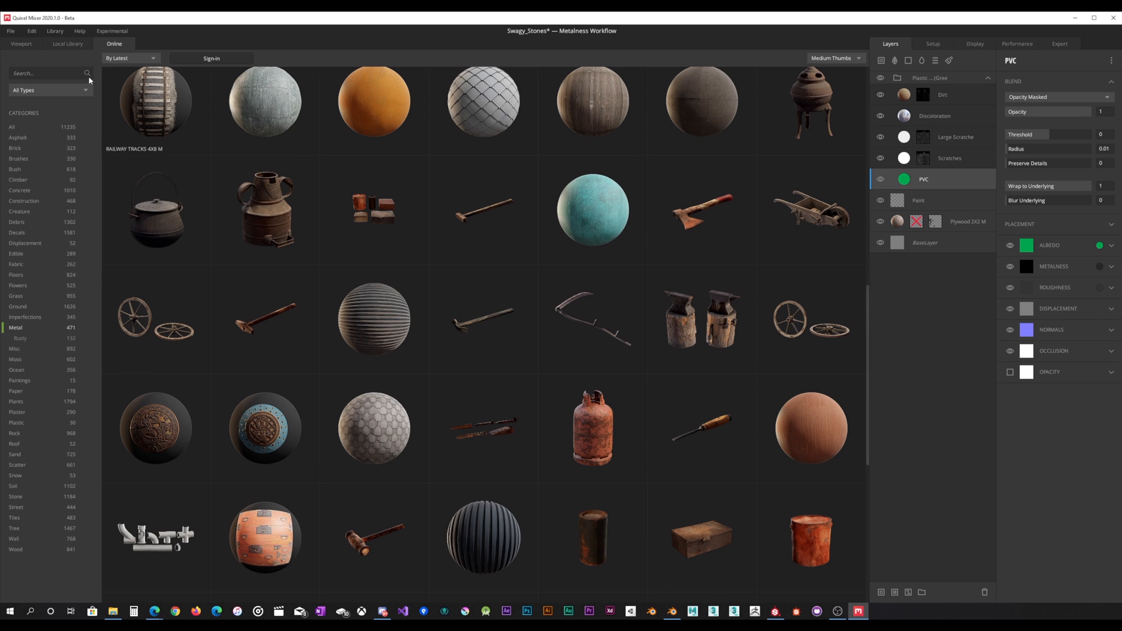
# Browse the local library's smart materials and surfaces again, alternating with the green table in the 3D viewport.
pyautogui.click(62, 45)
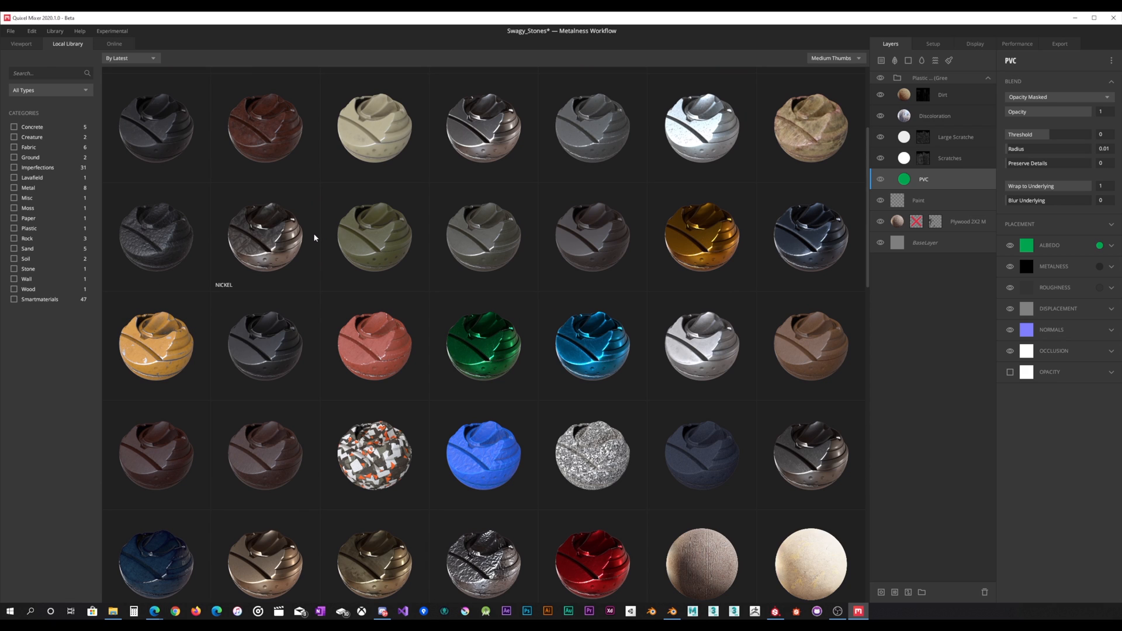
pyautogui.click(11, 45)
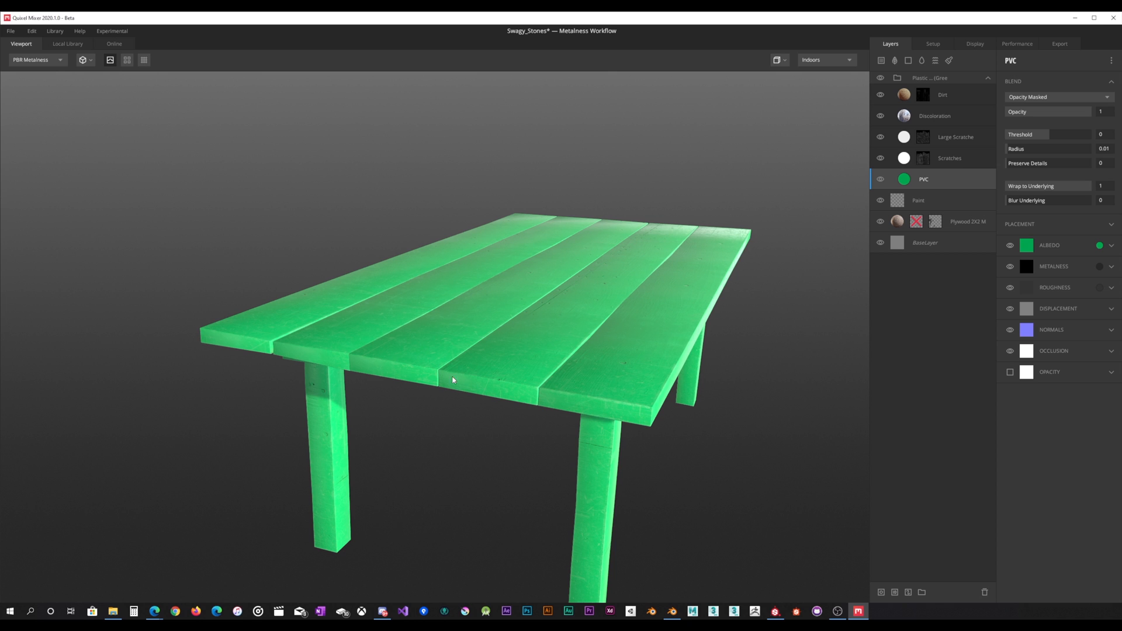
pyautogui.click(69, 44)
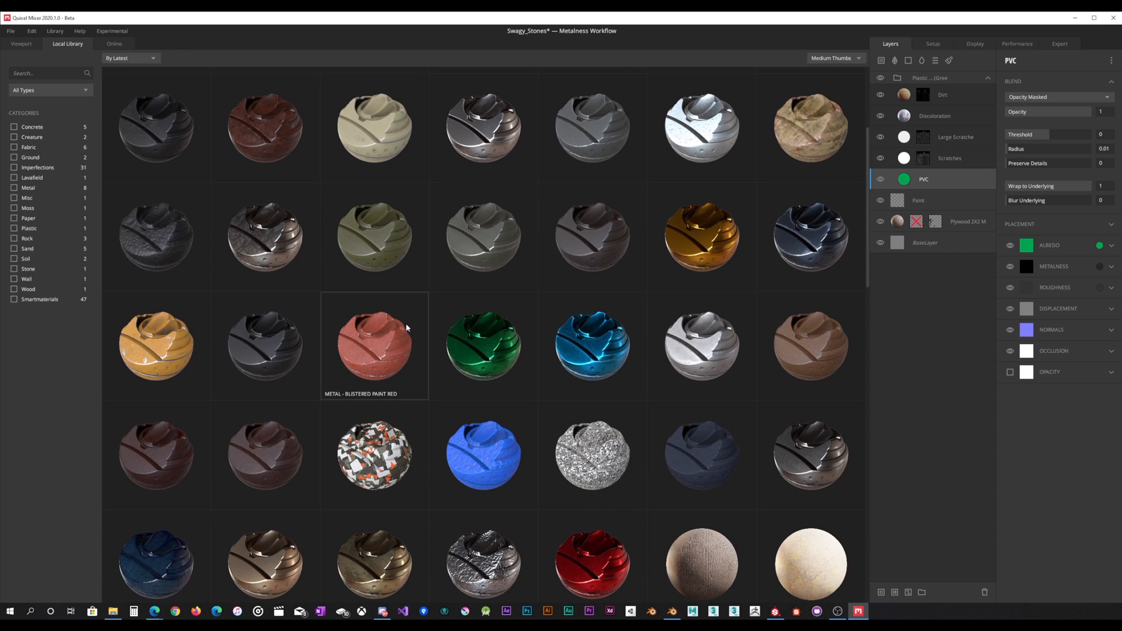
pyautogui.scroll(-4, 446, 326)
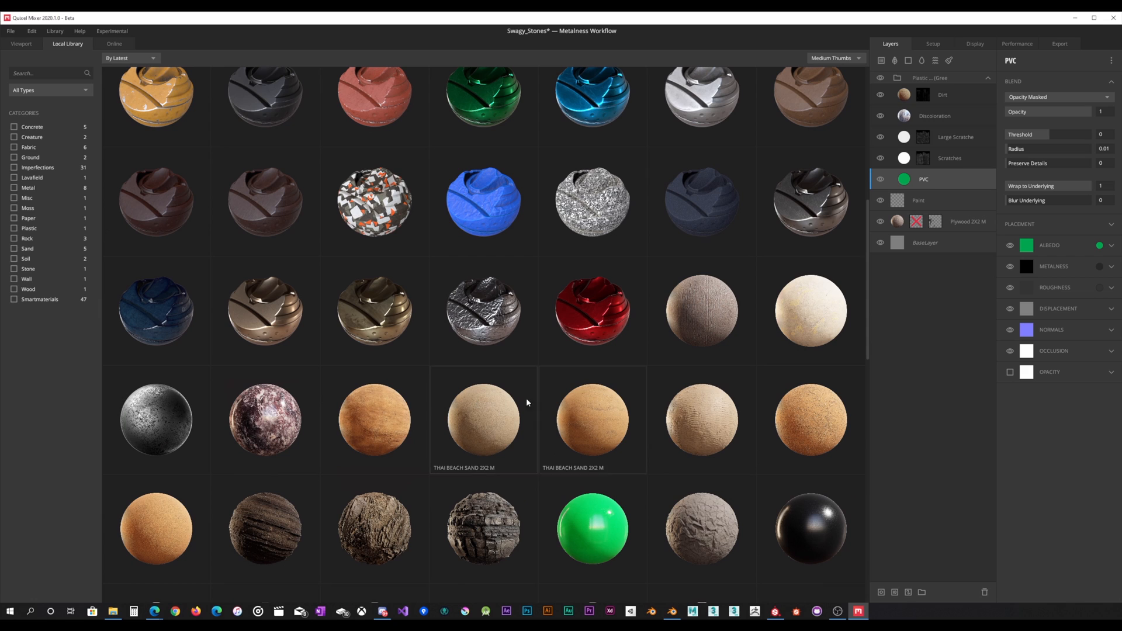
pyautogui.click(25, 44)
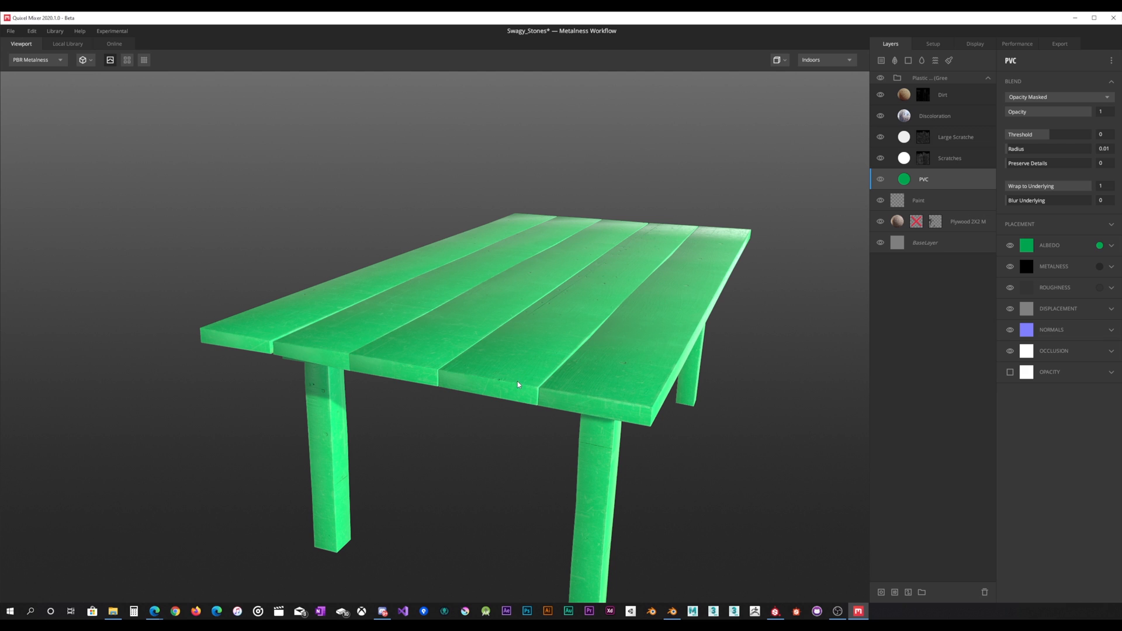
# Hide the Plastic - PVC (Green) smart material group on the table and inspect the plywood surface underneath.
pyautogui.moveTo(547, 365); pyautogui.dragTo(556, 356)
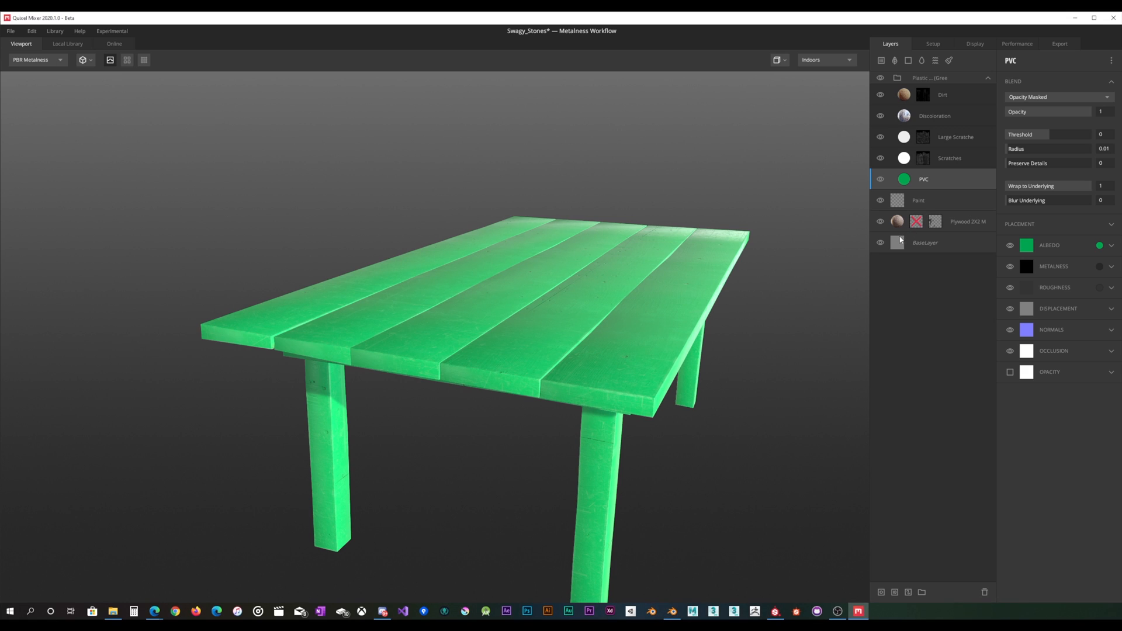
pyautogui.moveTo(621, 253); pyautogui.dragTo(753, 206)
pyautogui.click(897, 80)
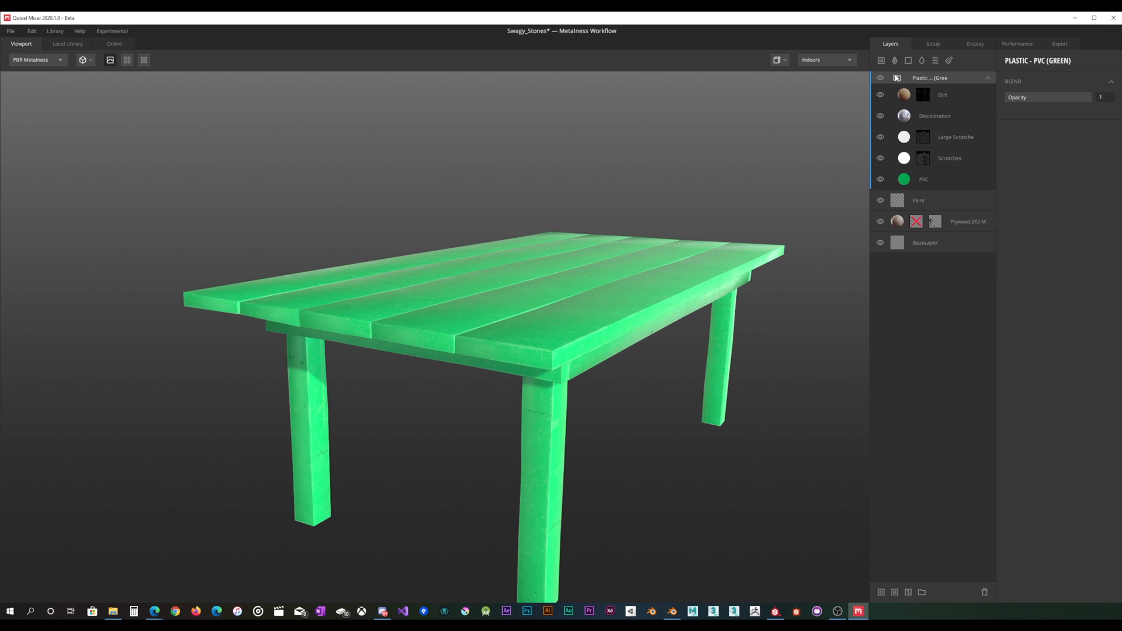
pyautogui.click(880, 78)
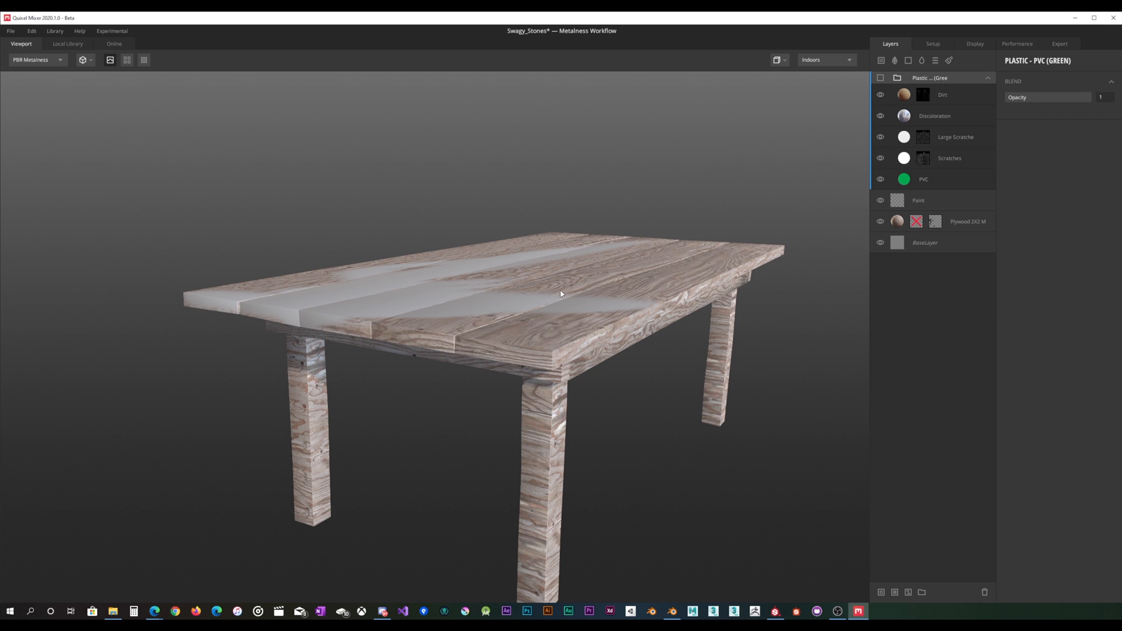
pyautogui.moveTo(560, 293); pyautogui.dragTo(593, 308)
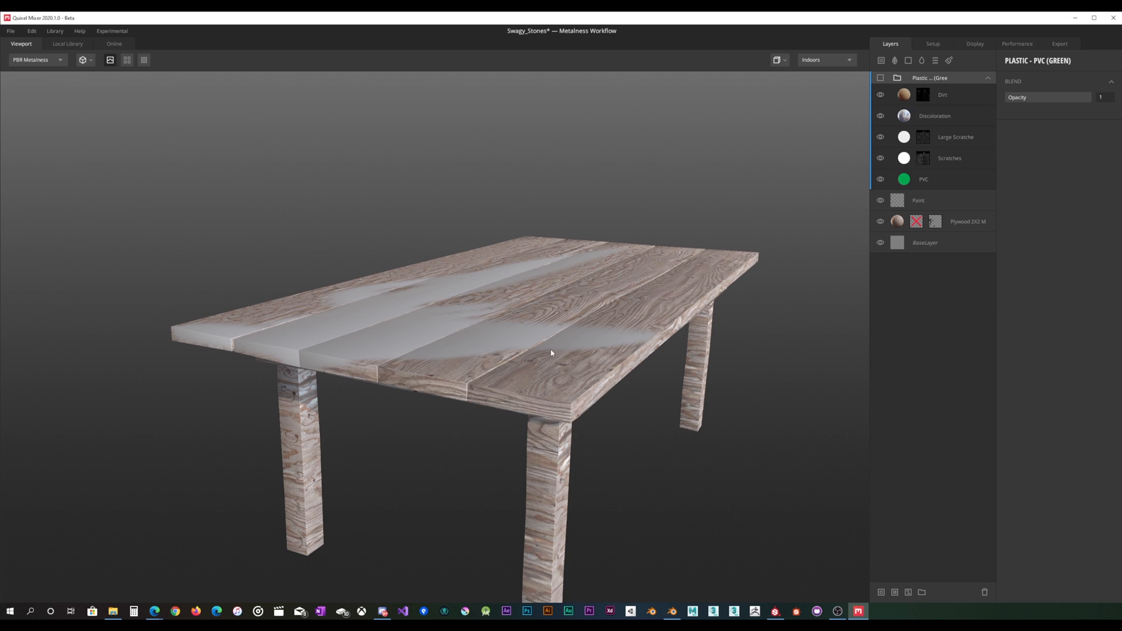
# Switch to Substance Painter, show the layer stack and collapse the Dirt folder.
pyautogui.click(775, 611)
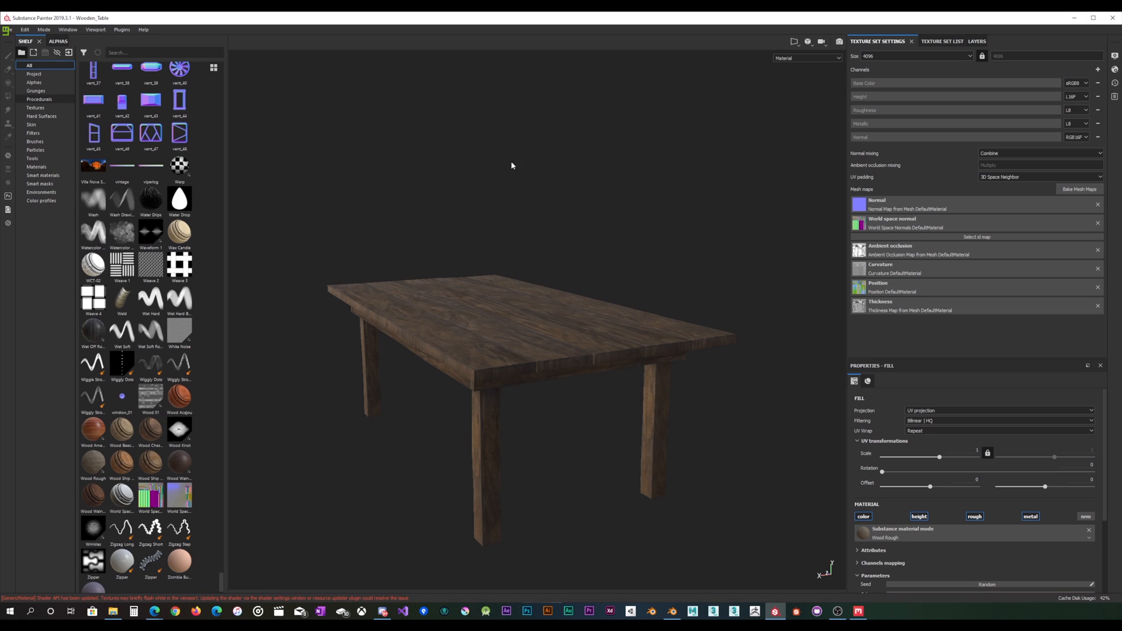
pyautogui.click(965, 42)
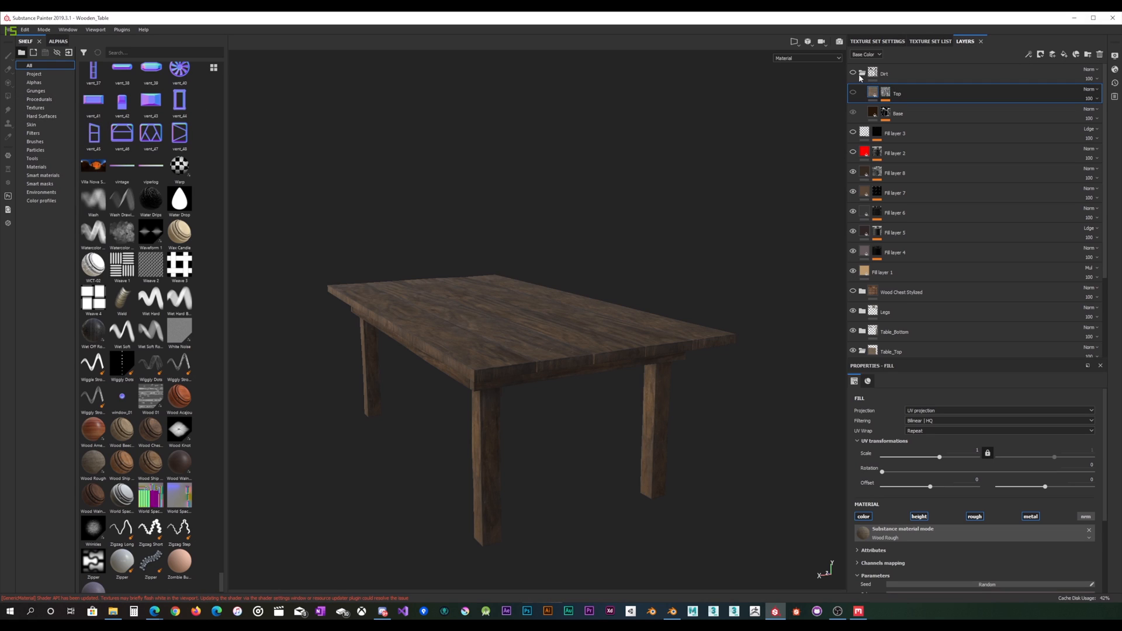
pyautogui.click(861, 73)
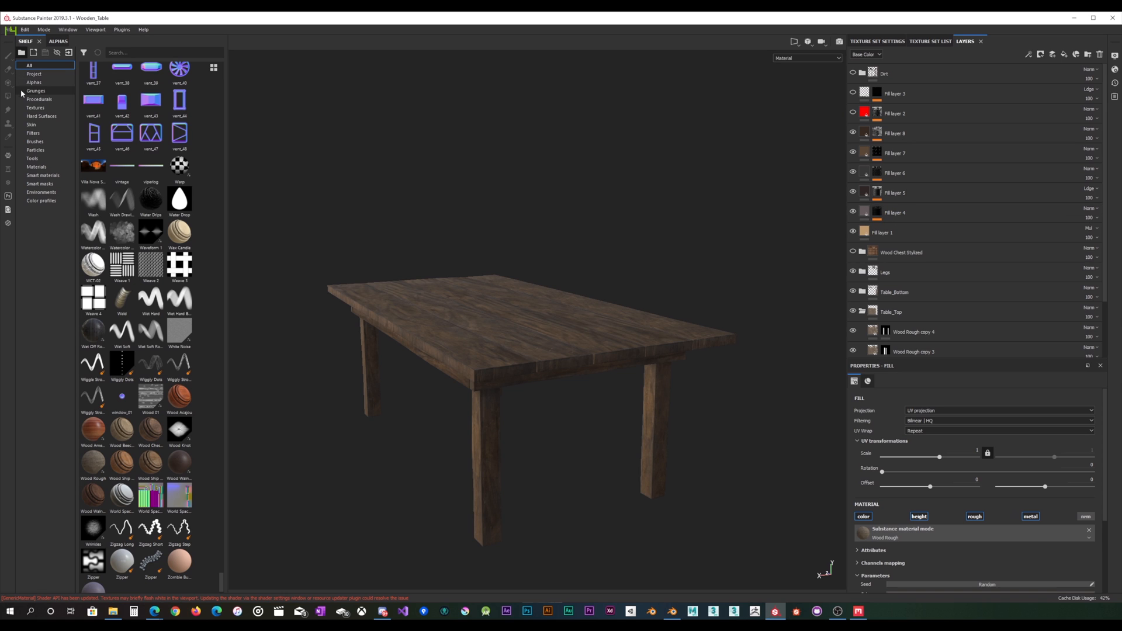
# Activate Polygon Fill in mesh fill mode on the mask of the Wood Rough copy 4 layer in the Table_Top folder.
pyautogui.scroll(-2, 894, 281)
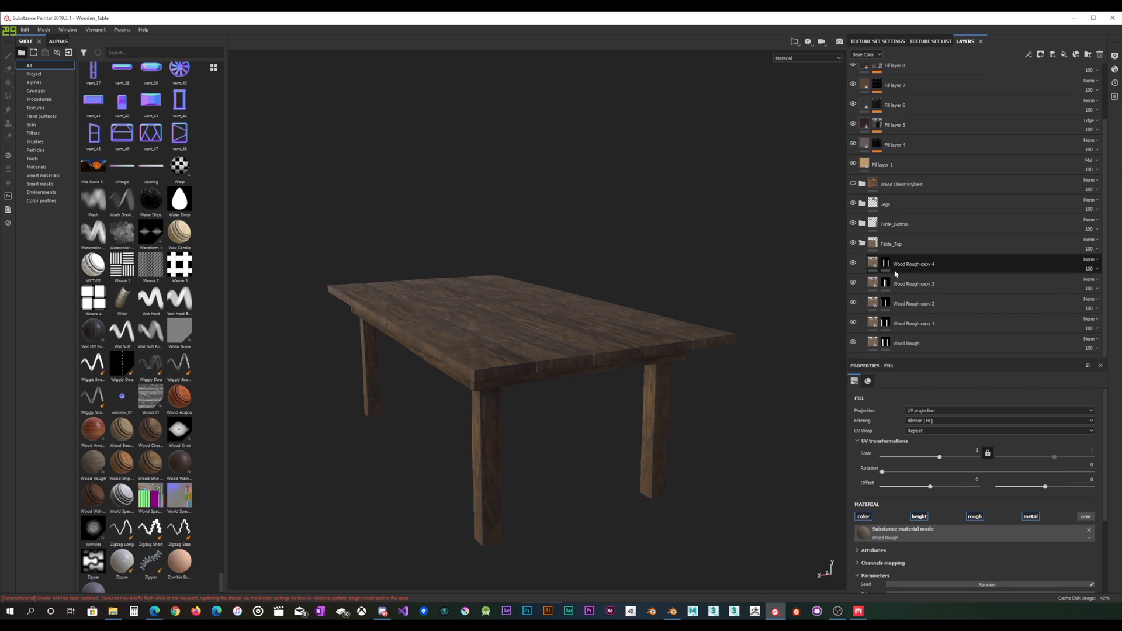
pyautogui.click(887, 266)
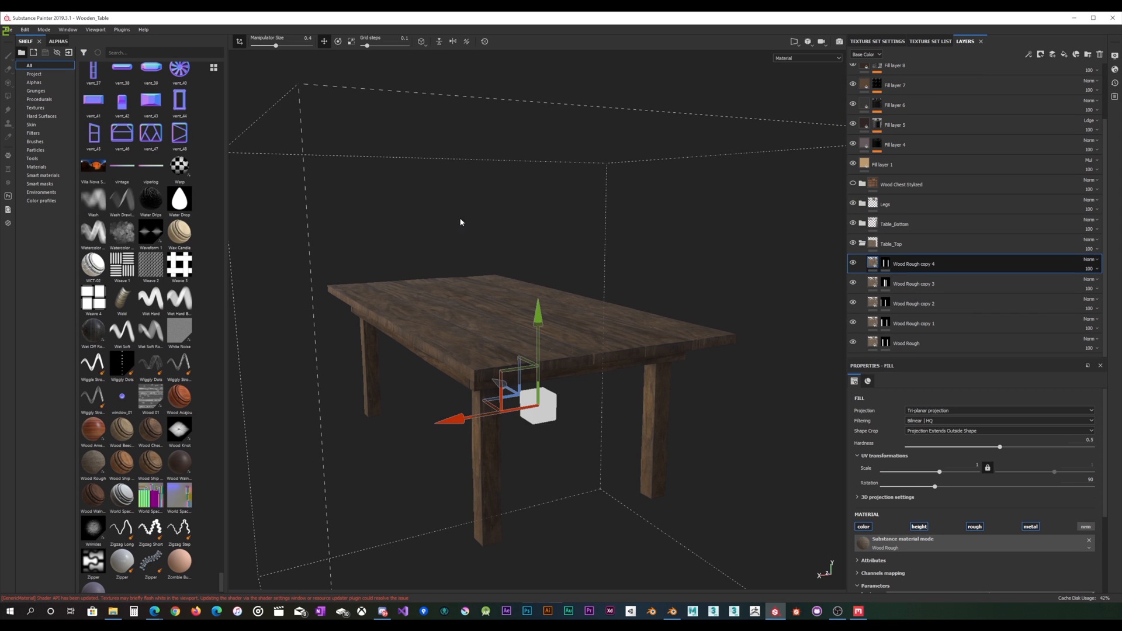
pyautogui.click(886, 263)
pyautogui.press('1')
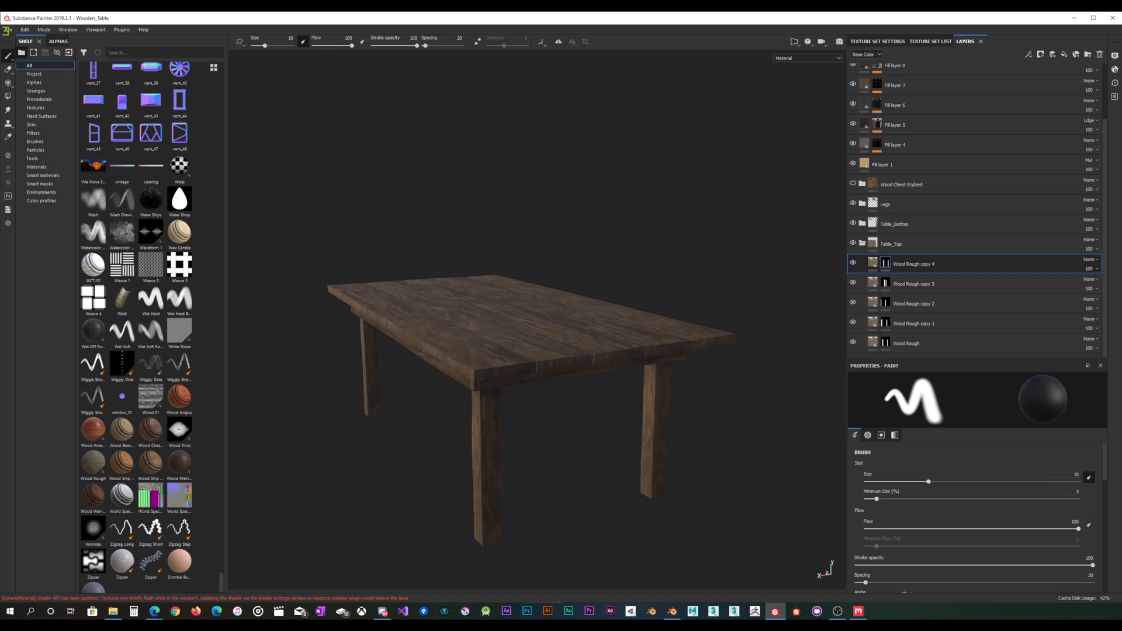
pyautogui.click(8, 97)
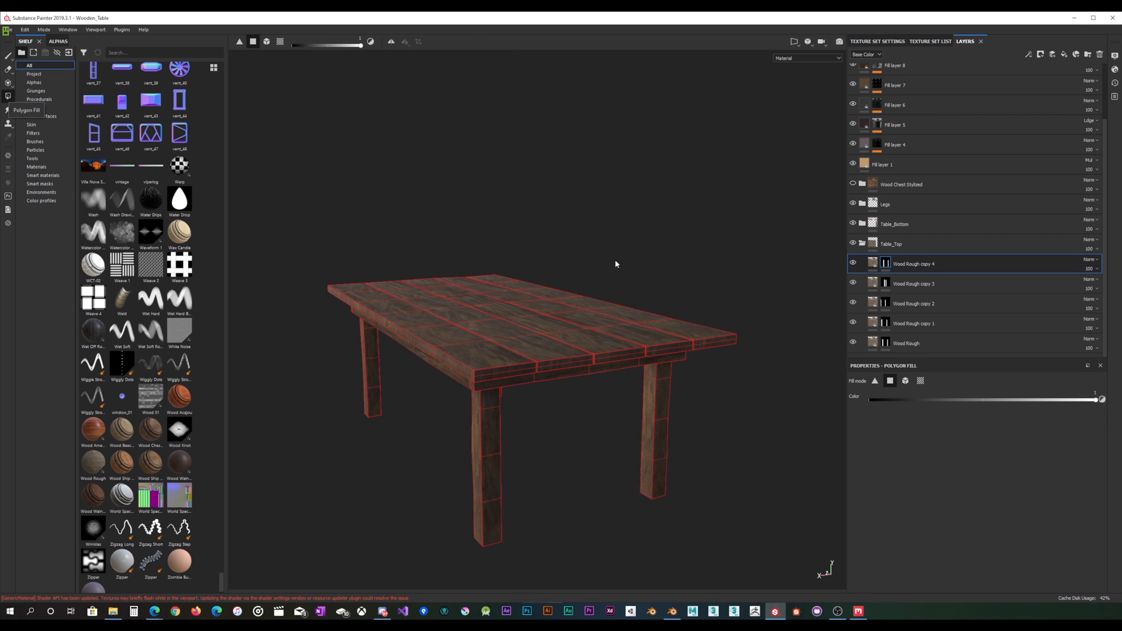
pyautogui.click(905, 380)
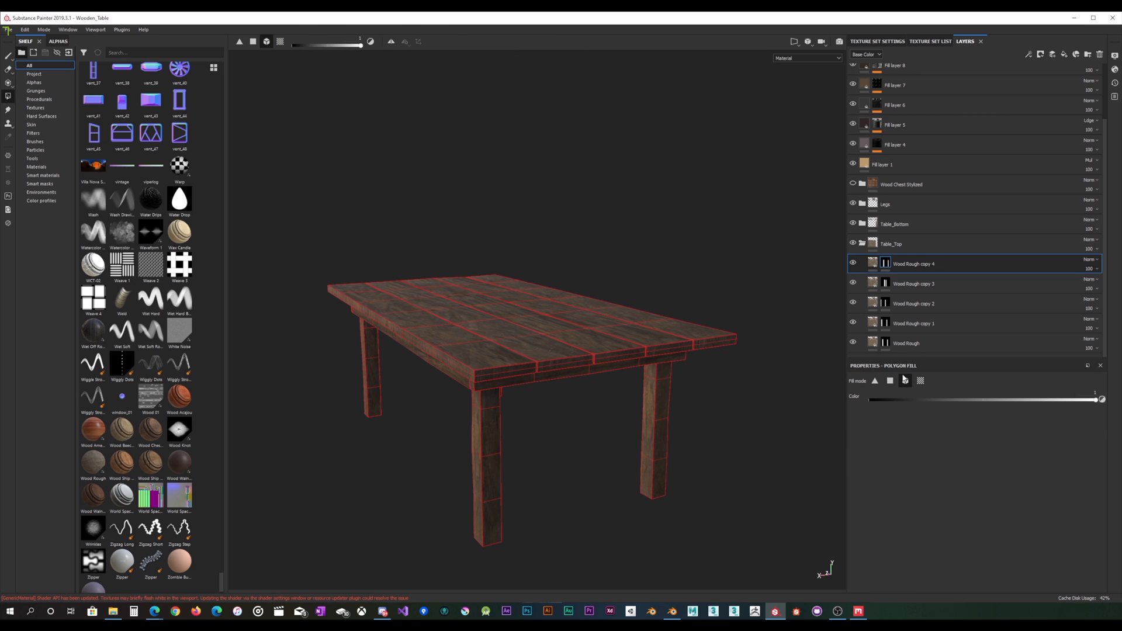
# Examine the tabletop planks with their polygon outlines from several angles, and return to Quixel Mixer.
pyautogui.keyDown('alt'); pyautogui.moveTo(564, 206); pyautogui.dragTo(526, 205); pyautogui.keyUp('alt')
pyautogui.scroll(5, 512, 331)
pyautogui.scroll(-2, 521, 369)
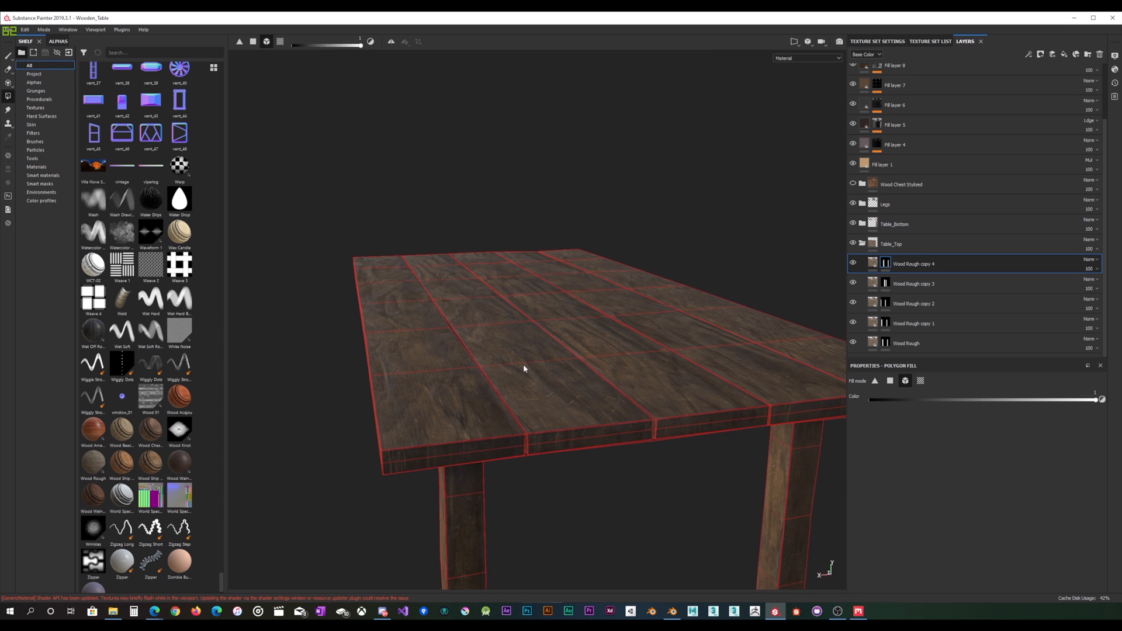
pyautogui.keyDown('alt'); pyautogui.moveTo(519, 282); pyautogui.dragTo(531, 253); pyautogui.keyUp('alt')
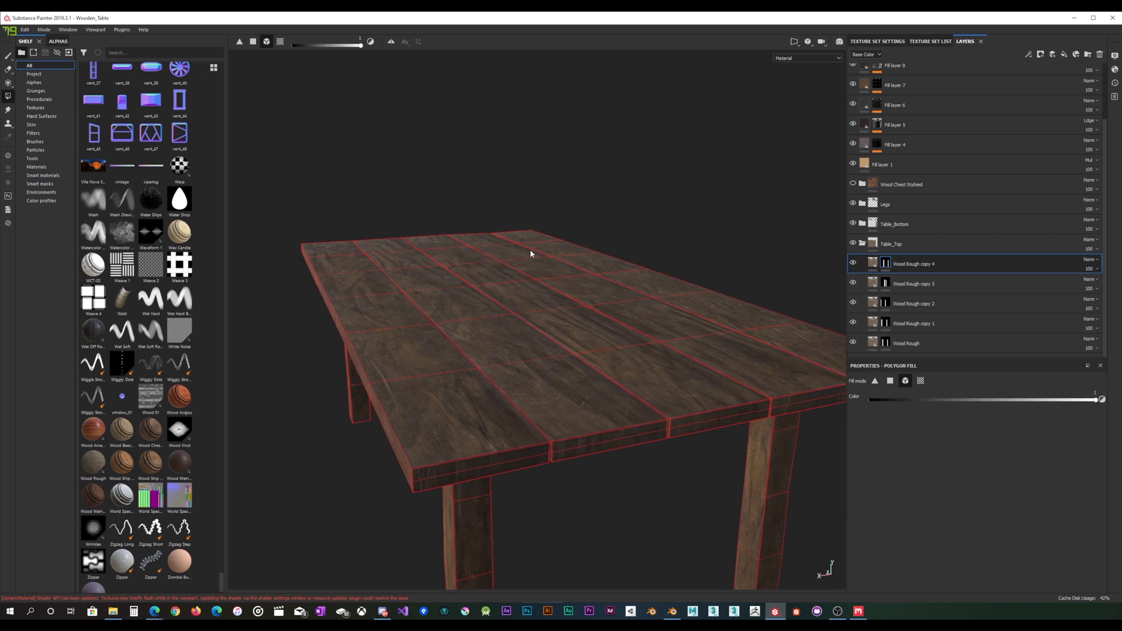
pyautogui.keyDown('alt'); pyautogui.moveTo(575, 328); pyautogui.dragTo(376, 200); pyautogui.keyUp('alt')
pyautogui.keyDown('alt'); pyautogui.moveTo(401, 233); pyautogui.dragTo(442, 271, button='middle'); pyautogui.keyUp('alt')
pyautogui.keyDown('alt'); pyautogui.moveTo(421, 260); pyautogui.dragTo(505, 304); pyautogui.keyUp('alt')
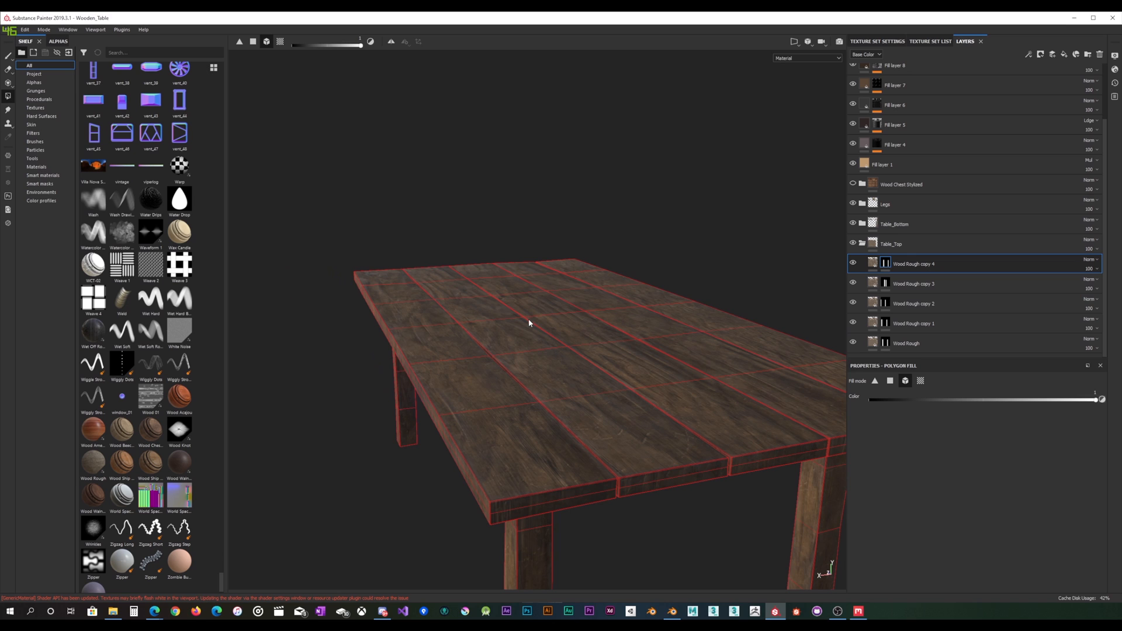
pyautogui.keyDown('alt'); pyautogui.moveTo(528, 317); pyautogui.dragTo(507, 318, button='middle'); pyautogui.keyUp('alt')
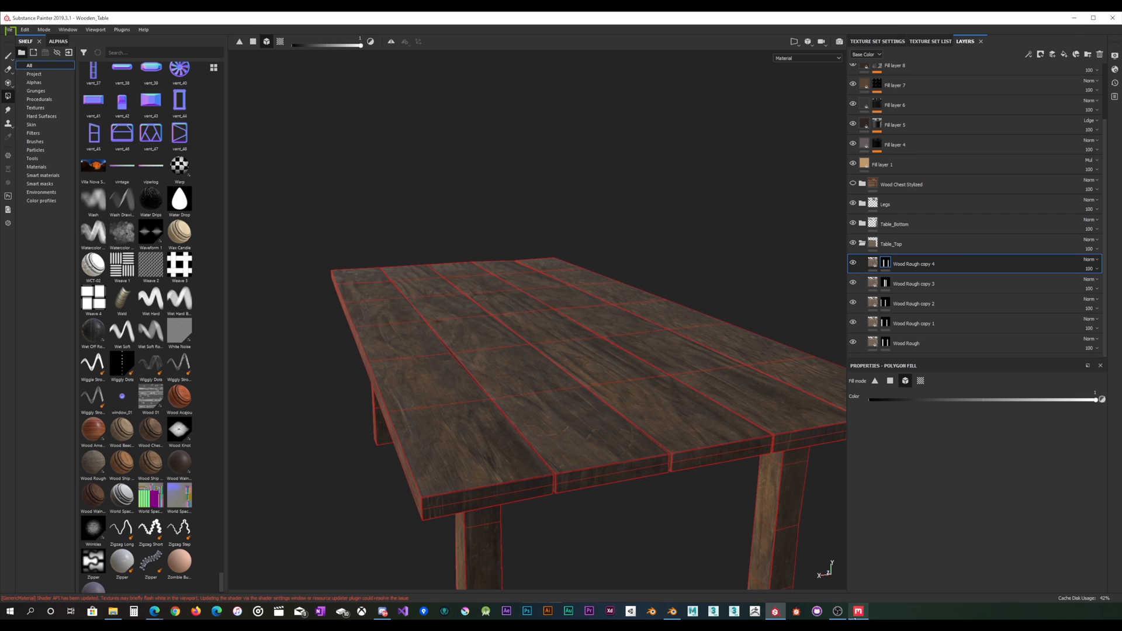
pyautogui.click(858, 611)
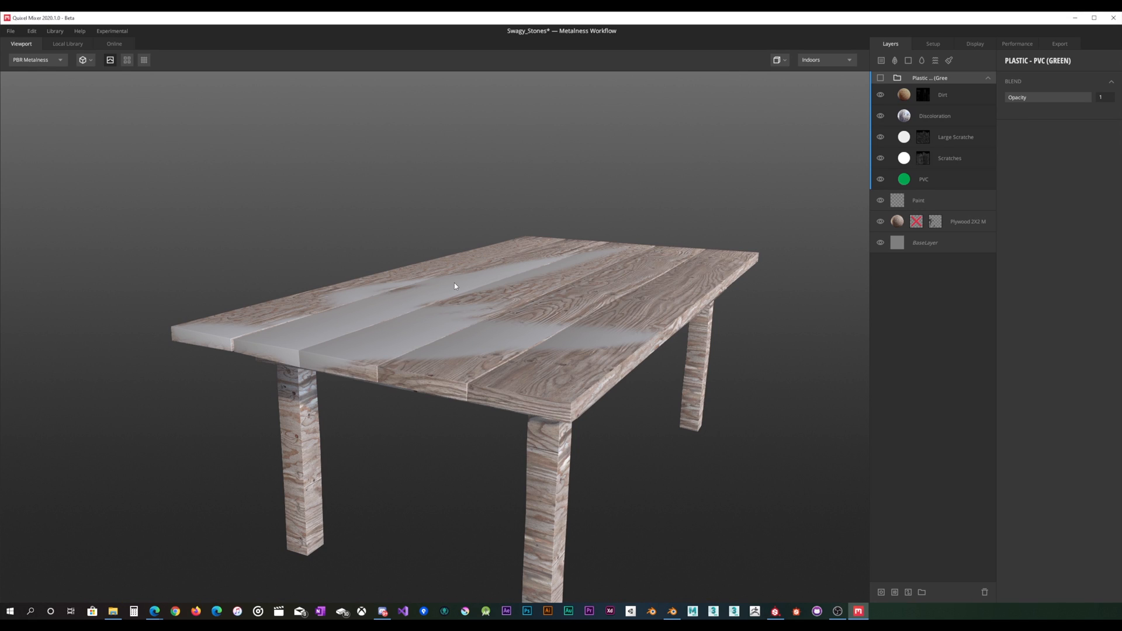
# Review the working resolution and custom mesh settings in the project setup, and return to the layer stack.
pyautogui.keyDown('alt'); pyautogui.moveTo(454, 283); pyautogui.dragTo(460, 291); pyautogui.keyUp('alt')
pyautogui.keyDown('alt'); pyautogui.moveTo(529, 310); pyautogui.dragTo(582, 260); pyautogui.keyUp('alt')
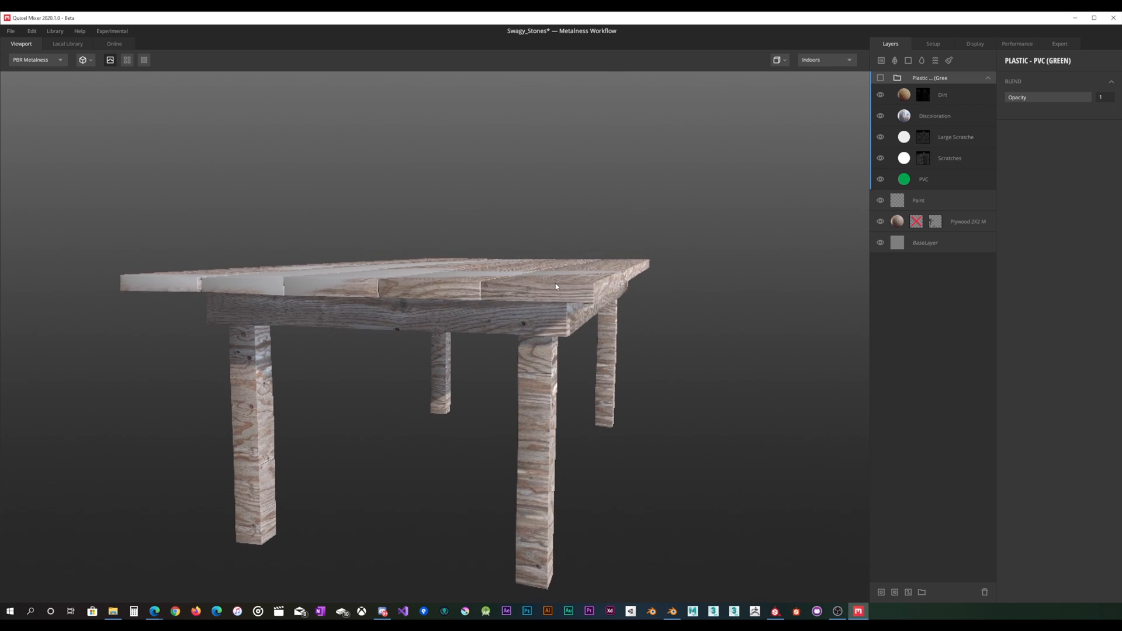
pyautogui.click(935, 43)
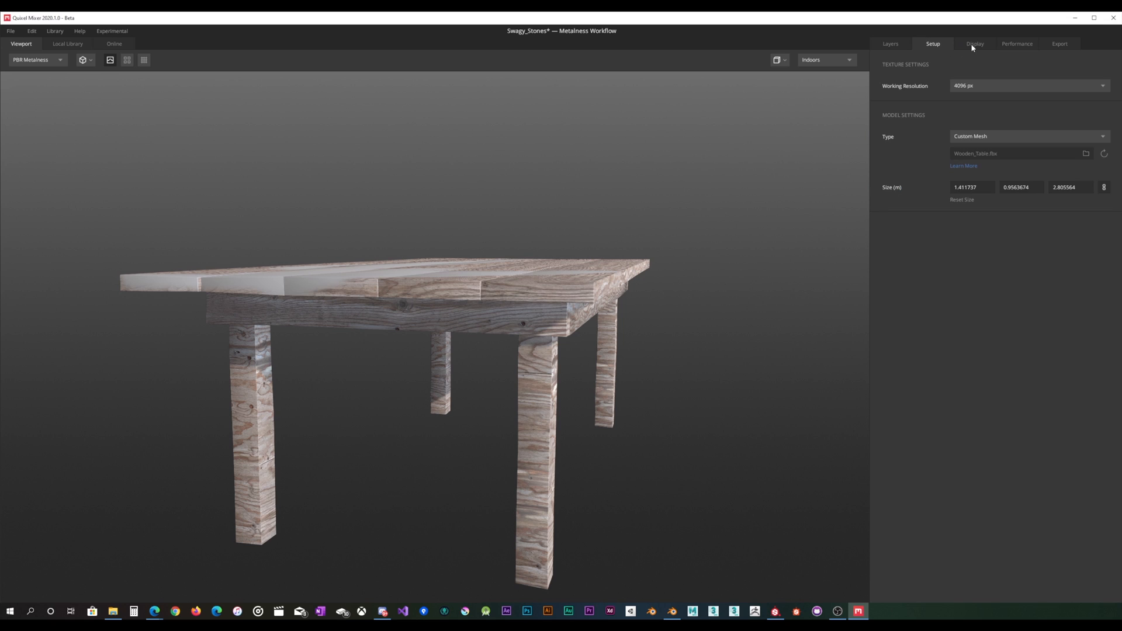
pyautogui.click(897, 44)
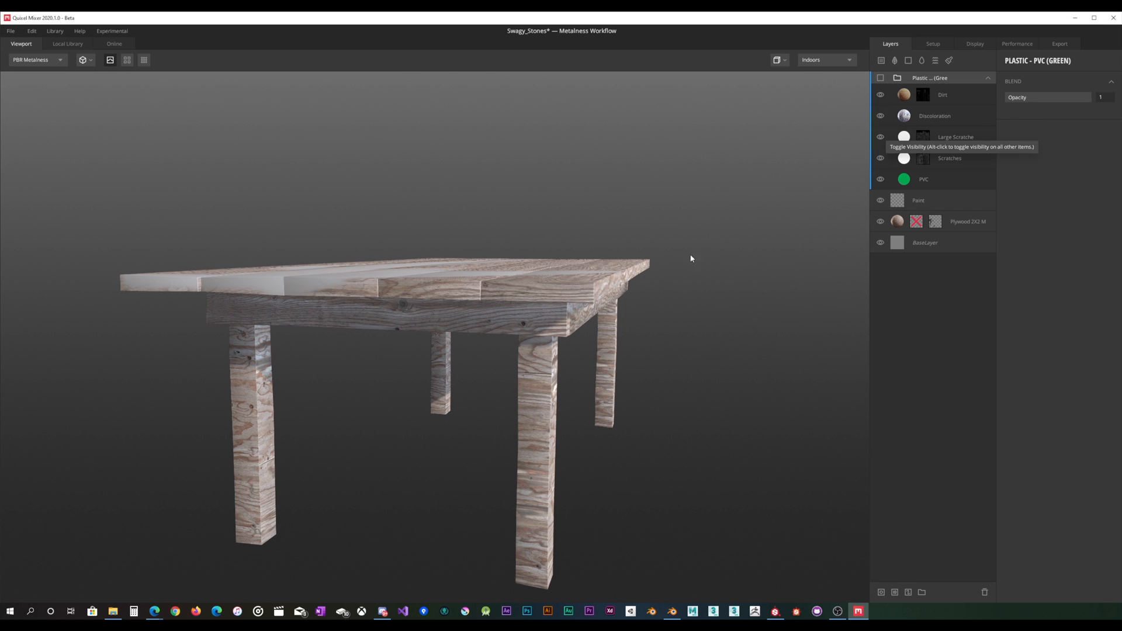
pyautogui.moveTo(610, 256); pyautogui.dragTo(670, 272)
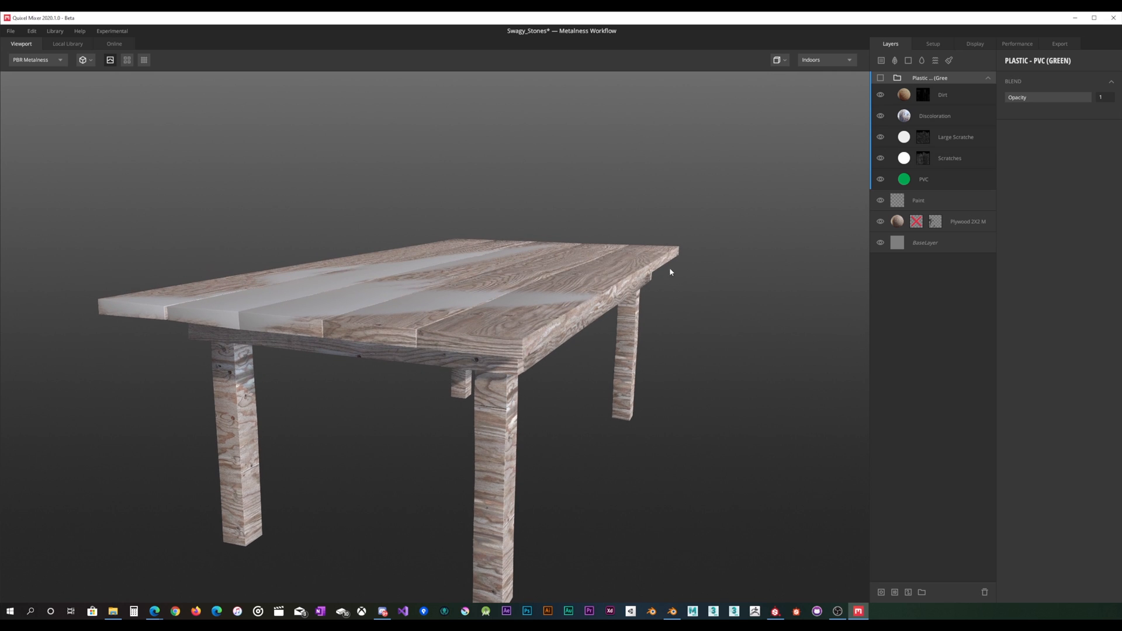
# Check the paint mask of the Plywood 2X2 M layer and show the layer's placement settings.
pyautogui.click(936, 222)
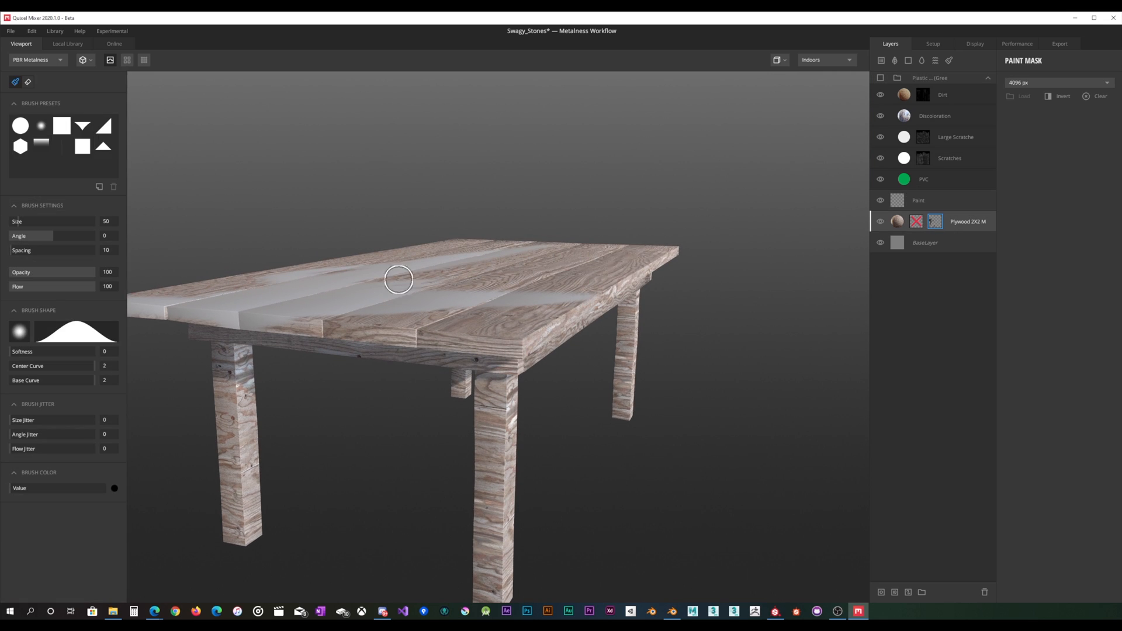
pyautogui.moveTo(398, 280)
pyautogui.keyDown('alt'); pyautogui.mouseDown()
pyautogui.moveTo(308, 295)
pyautogui.moveTo(318, 303)
pyautogui.mouseUp(); pyautogui.keyUp('alt')
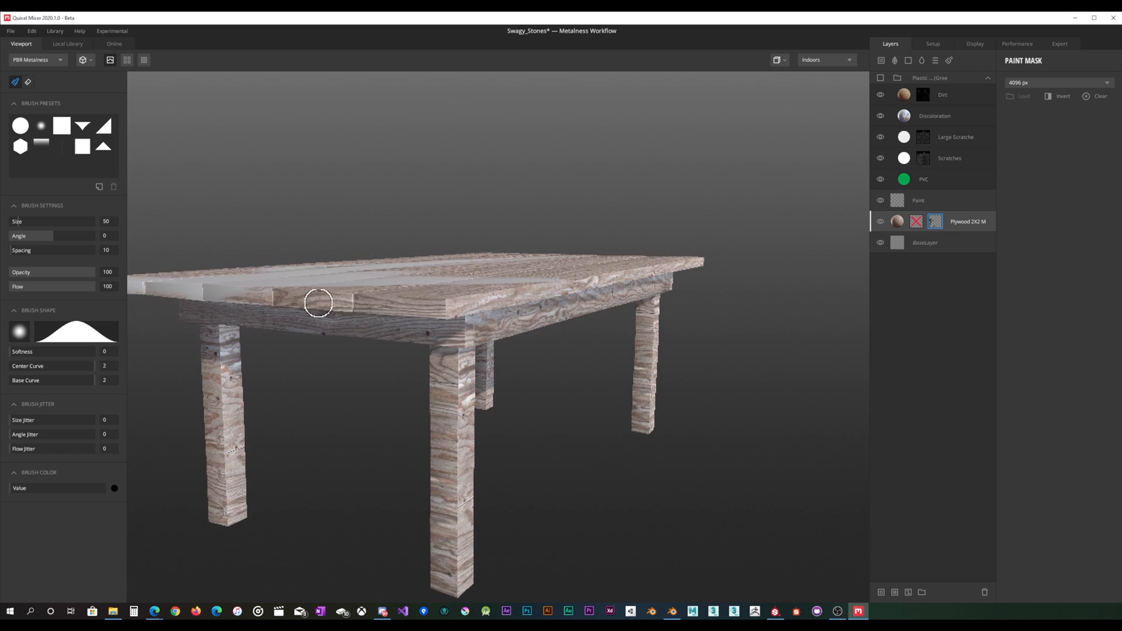
pyautogui.click(920, 226)
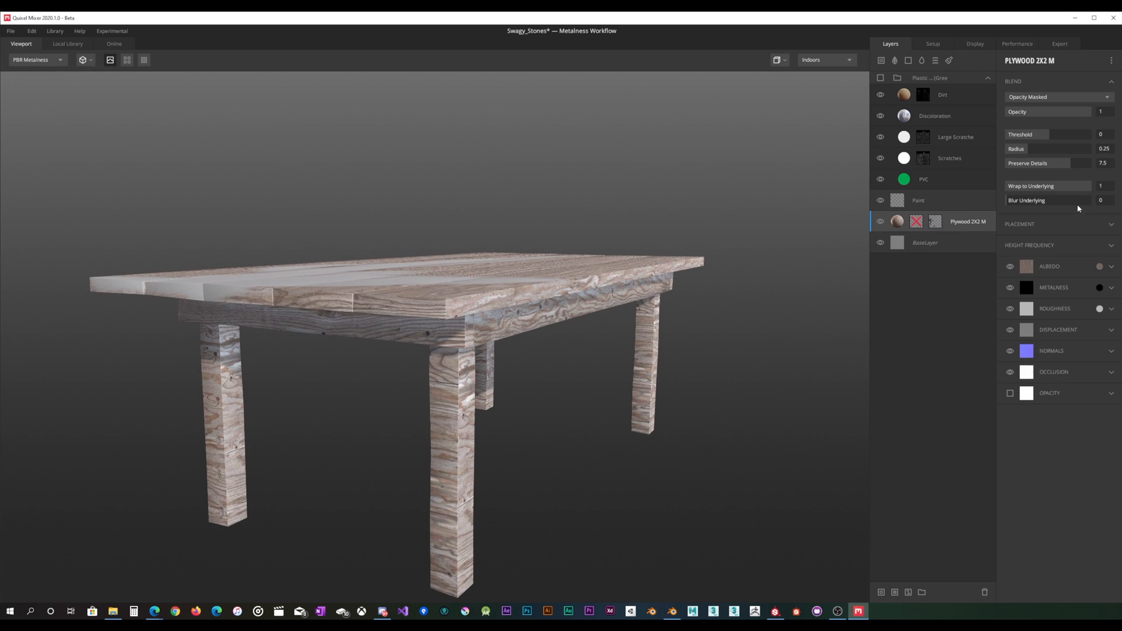
pyautogui.click(1063, 225)
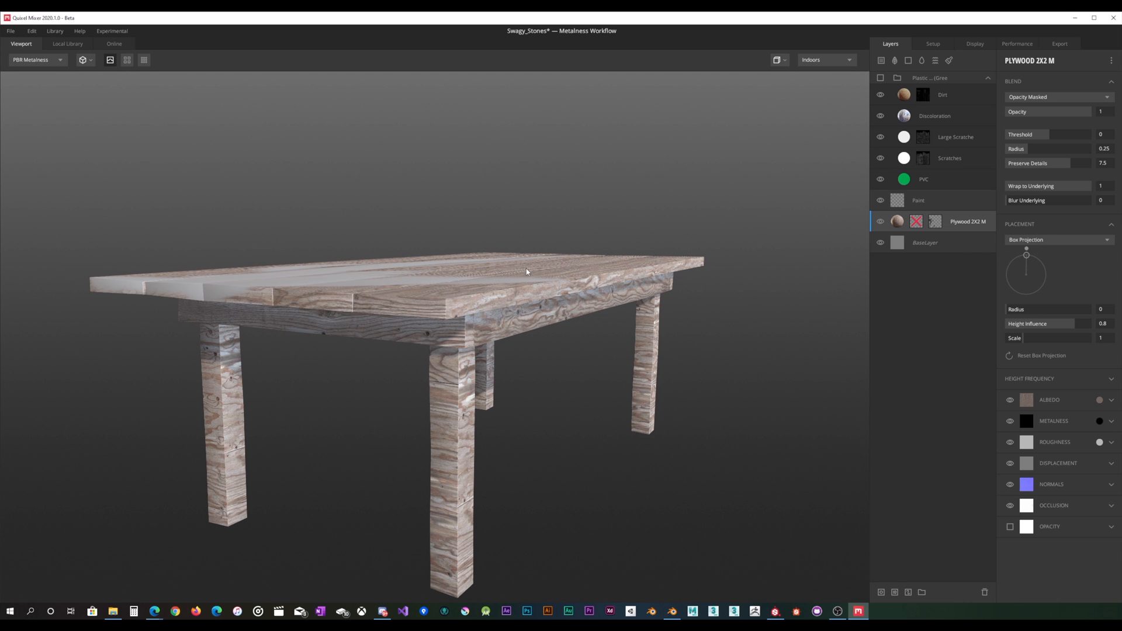
# Examine the box-projected plywood grain on the tabletop edges, apron and front leg from several angles and distances.
pyautogui.moveTo(526, 271); pyautogui.dragTo(488, 255)
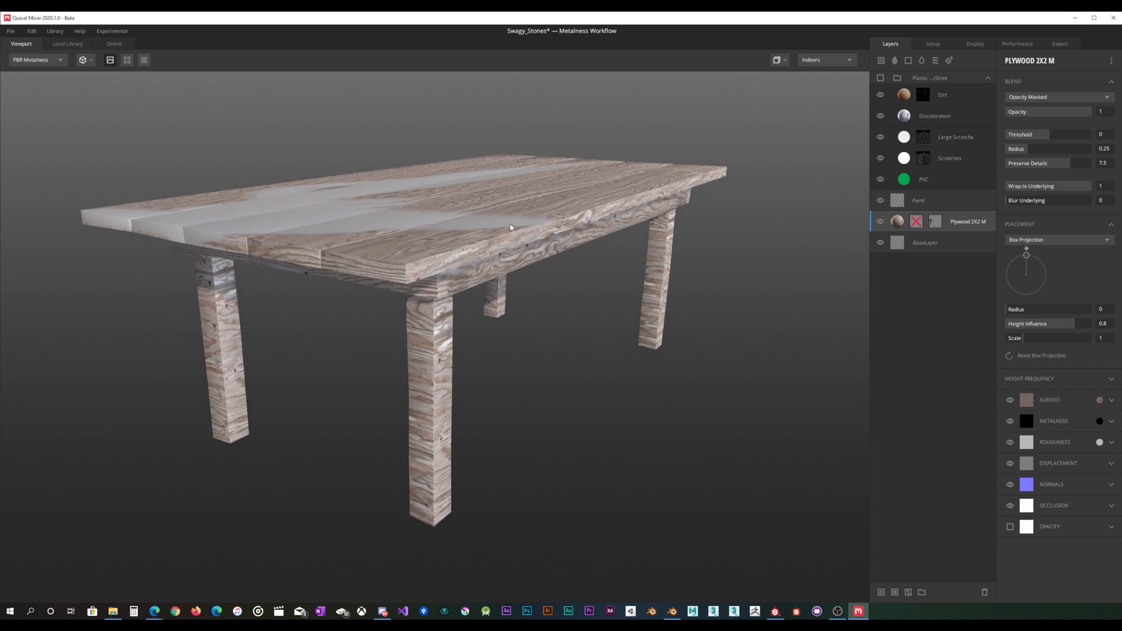
pyautogui.scroll(-6, 488, 254)
pyautogui.scroll(10, 484, 281)
pyautogui.scroll(-3, 484, 291)
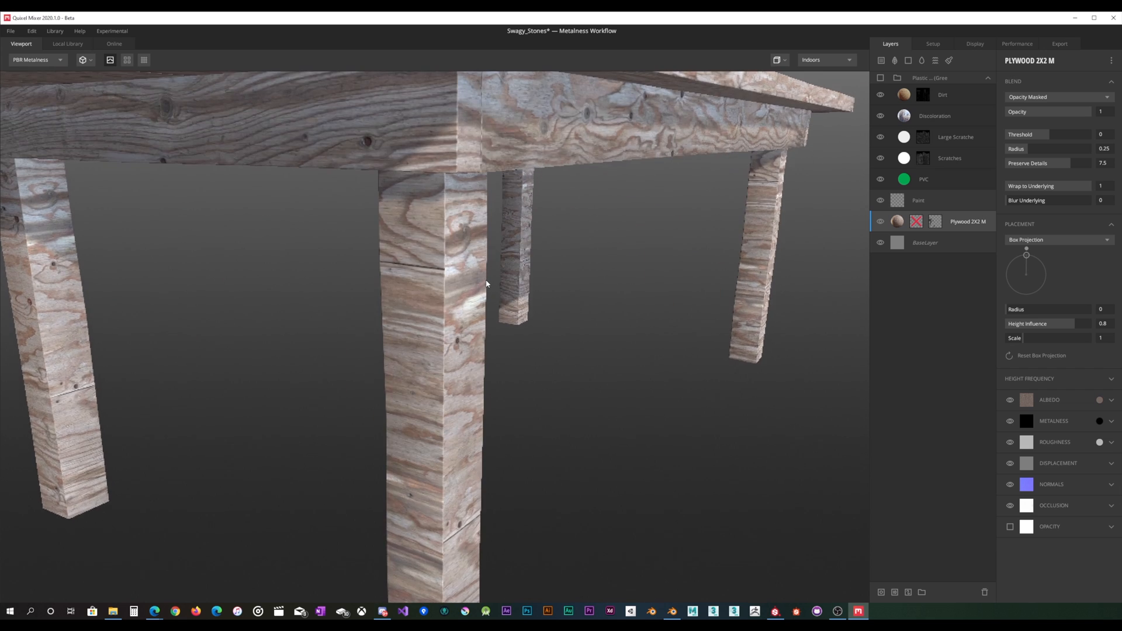
pyautogui.scroll(-5, 470, 281)
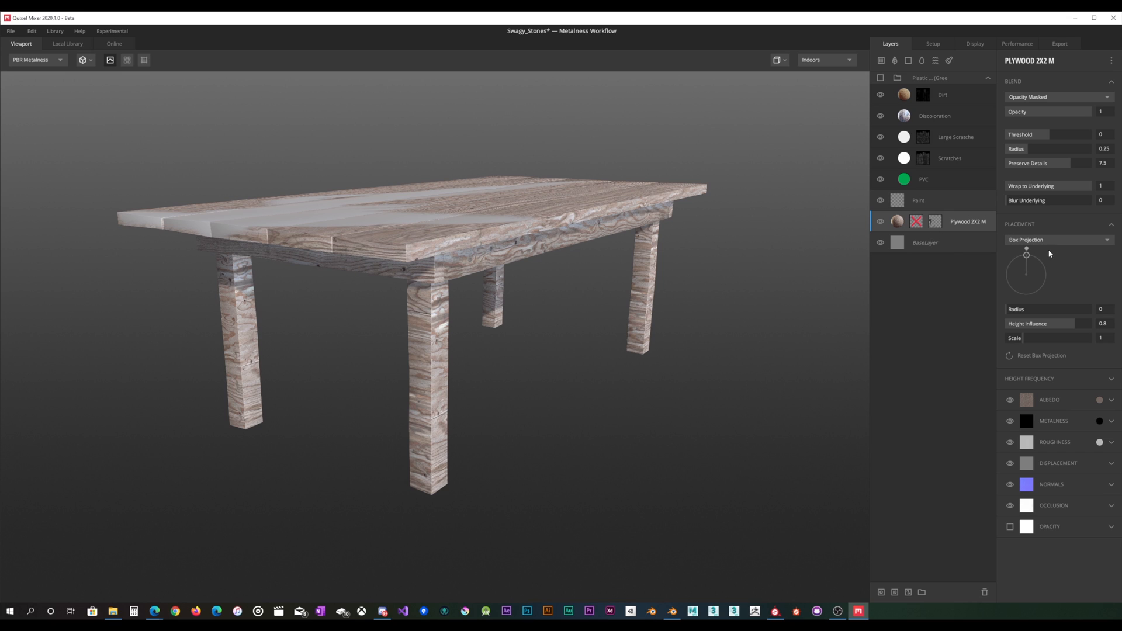
pyautogui.moveTo(603, 250); pyautogui.dragTo(429, 299)
pyautogui.scroll(8, 446, 314)
pyautogui.scroll(-6, 436, 282)
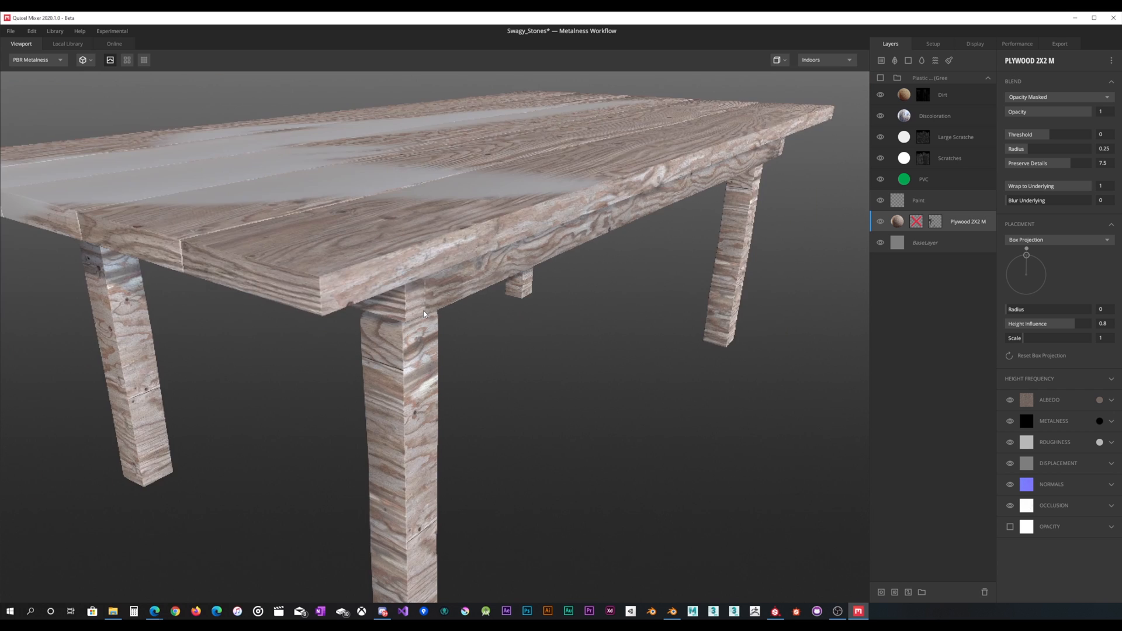
pyautogui.scroll(8, 421, 318)
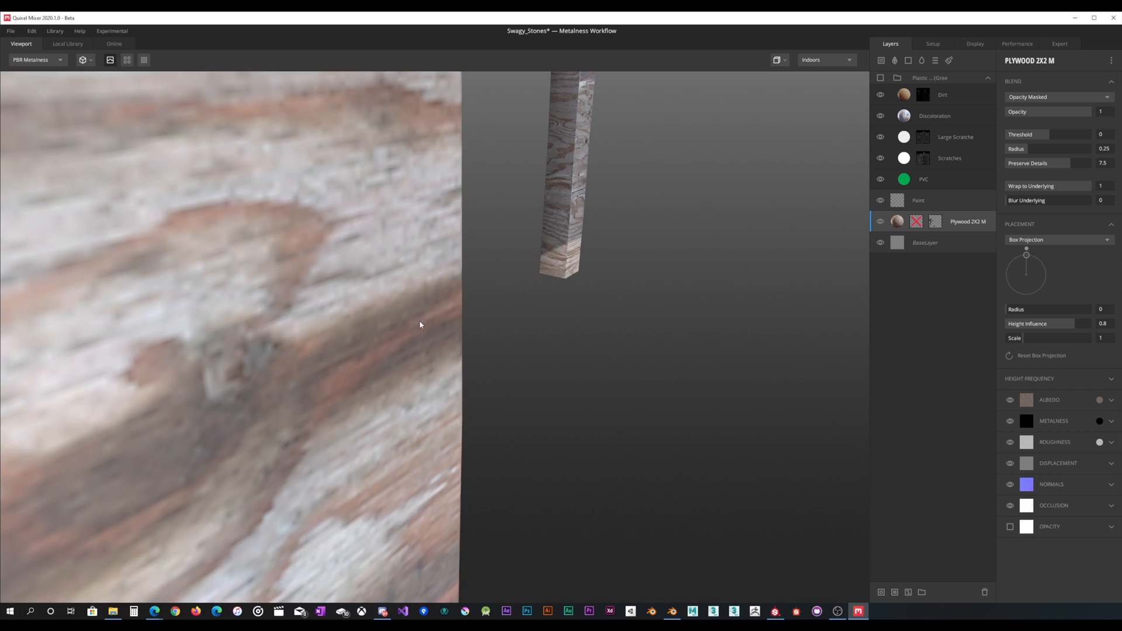
pyautogui.scroll(-6, 421, 320)
pyautogui.moveTo(420, 321)
pyautogui.mouseDown()
pyautogui.moveTo(420, 272)
pyautogui.moveTo(421, 309)
pyautogui.mouseUp()
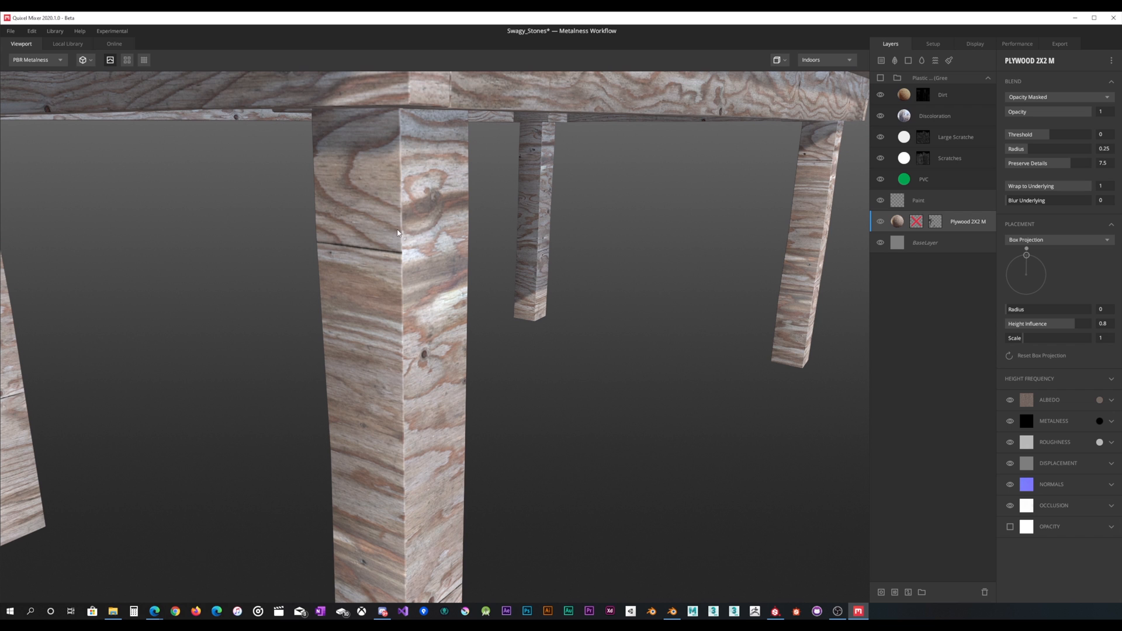
pyautogui.moveTo(353, 220); pyautogui.dragTo(321, 226)
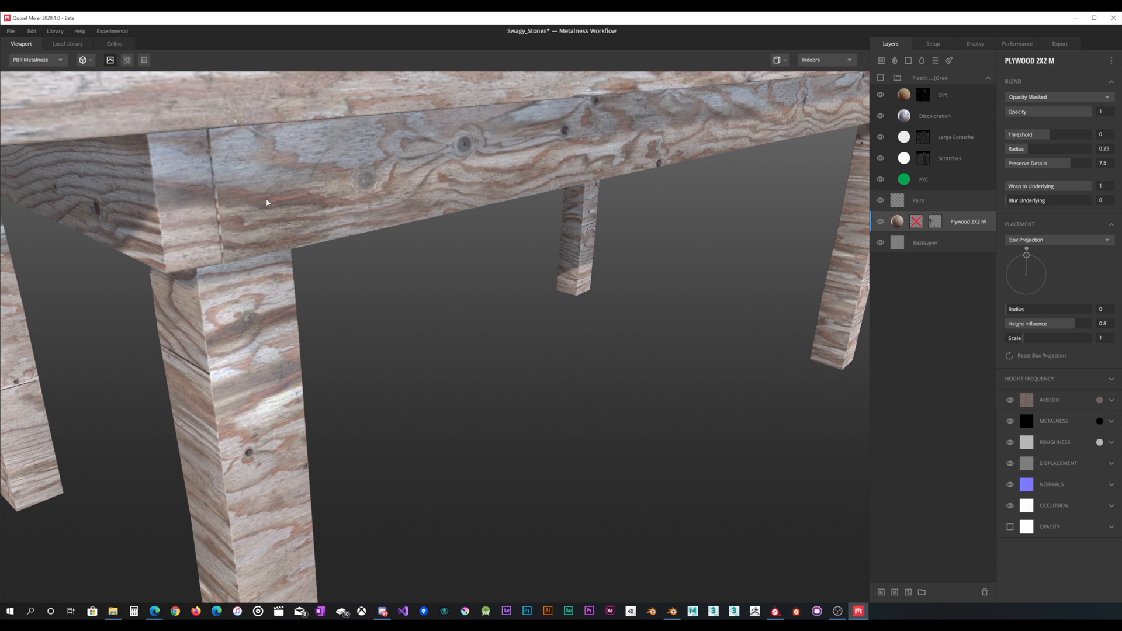
pyautogui.moveTo(202, 311); pyautogui.dragTo(294, 276)
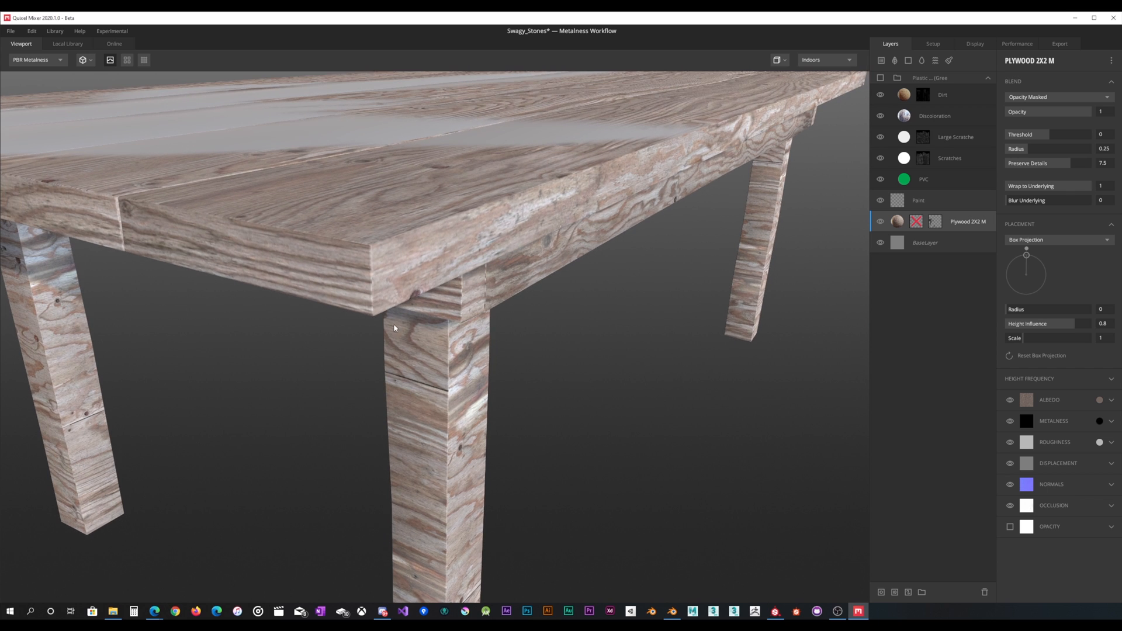
pyautogui.moveTo(394, 328); pyautogui.dragTo(315, 157)
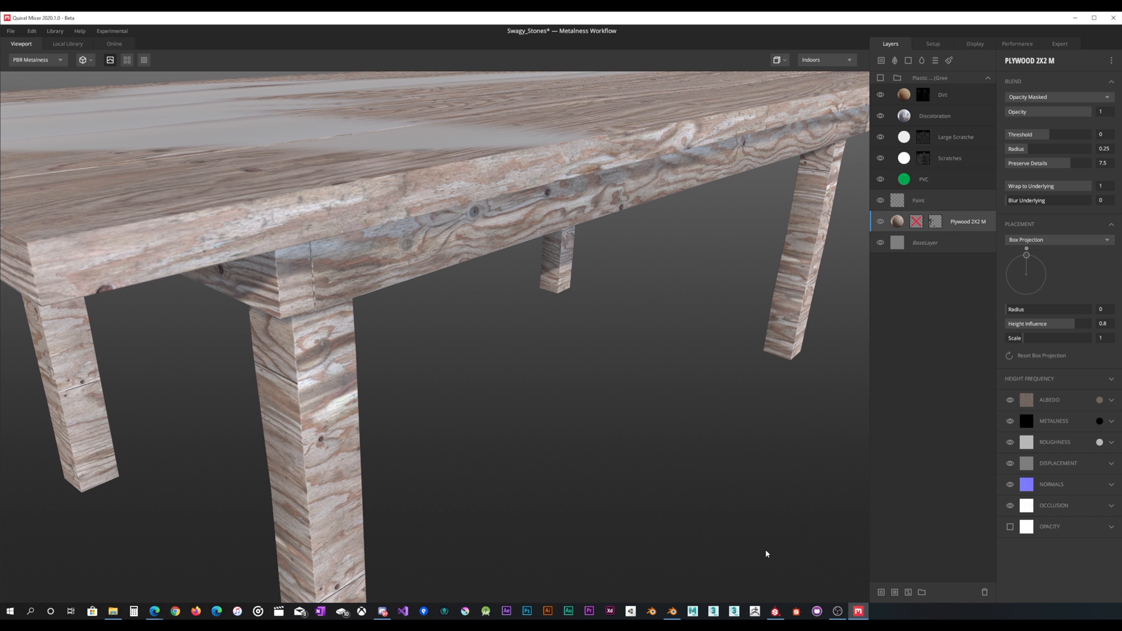
# Switch to Substance Painter and examine the wood grain on the table's apron and a leg up close.
pyautogui.click(775, 611)
pyautogui.moveTo(506, 493)
pyautogui.keyDown('alt'); pyautogui.mouseDown()
pyautogui.moveTo(509, 440)
pyautogui.moveTo(525, 425)
pyautogui.mouseUp(); pyautogui.keyUp('alt')
pyautogui.keyDown('alt'); pyautogui.moveTo(491, 481); pyautogui.dragTo(606, 385, button='middle'); pyautogui.keyUp('alt')
pyautogui.keyDown('alt'); pyautogui.moveTo(605, 385); pyautogui.dragTo(516, 410); pyautogui.keyUp('alt')
pyautogui.scroll(4, 550, 372)
pyautogui.keyDown('alt'); pyautogui.moveTo(516, 411); pyautogui.dragTo(495, 395, button='middle'); pyautogui.keyUp('alt')
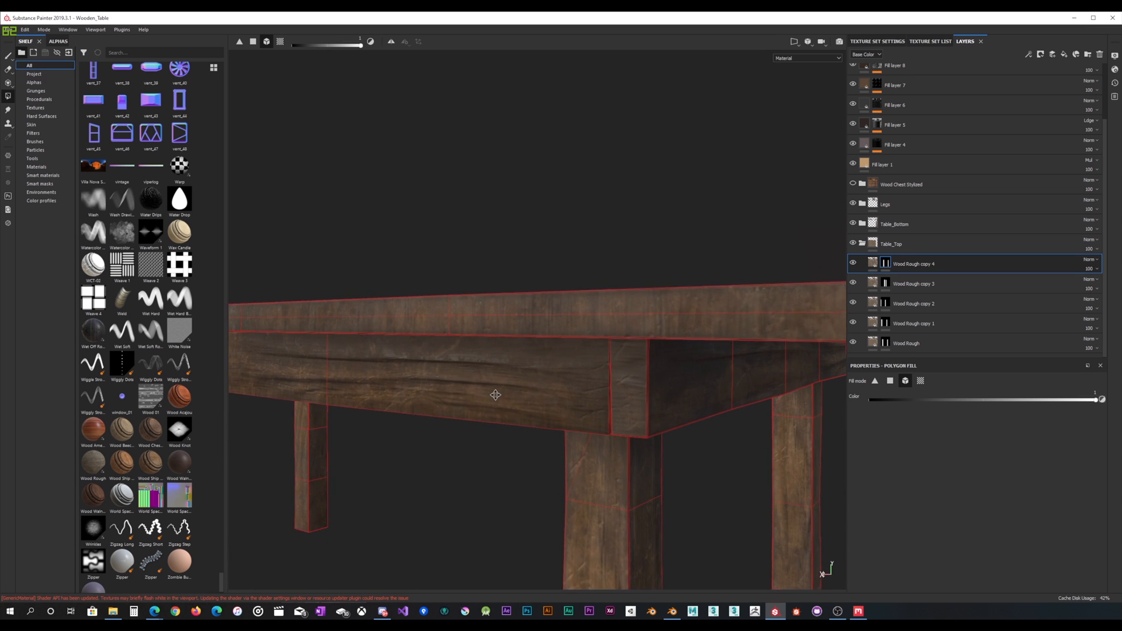
pyautogui.keyDown('alt'); pyautogui.moveTo(495, 395); pyautogui.dragTo(396, 377); pyautogui.keyUp('alt')
pyautogui.keyDown('alt'); pyautogui.moveTo(396, 378); pyautogui.dragTo(619, 389, button='right'); pyautogui.keyUp('alt')
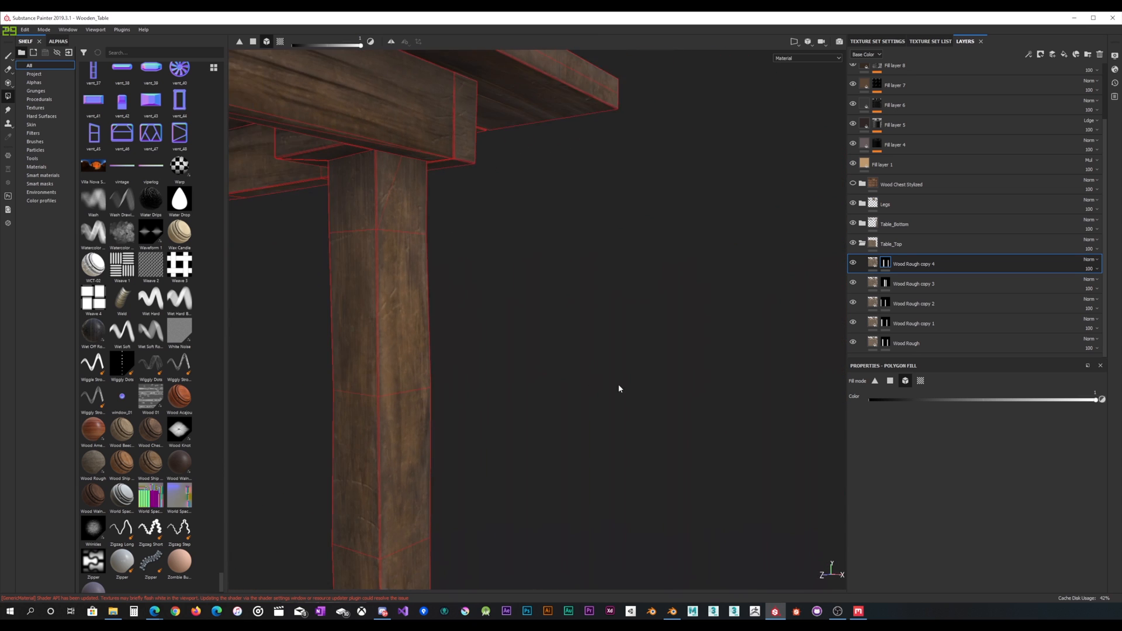
pyautogui.keyDown('alt'); pyautogui.moveTo(619, 389); pyautogui.dragTo(501, 376); pyautogui.keyUp('alt')
pyautogui.keyDown('alt'); pyautogui.moveTo(471, 370); pyautogui.dragTo(409, 358, button='right'); pyautogui.keyUp('alt')
pyautogui.keyDown('alt'); pyautogui.moveTo(408, 358); pyautogui.dragTo(383, 366); pyautogui.keyUp('alt')
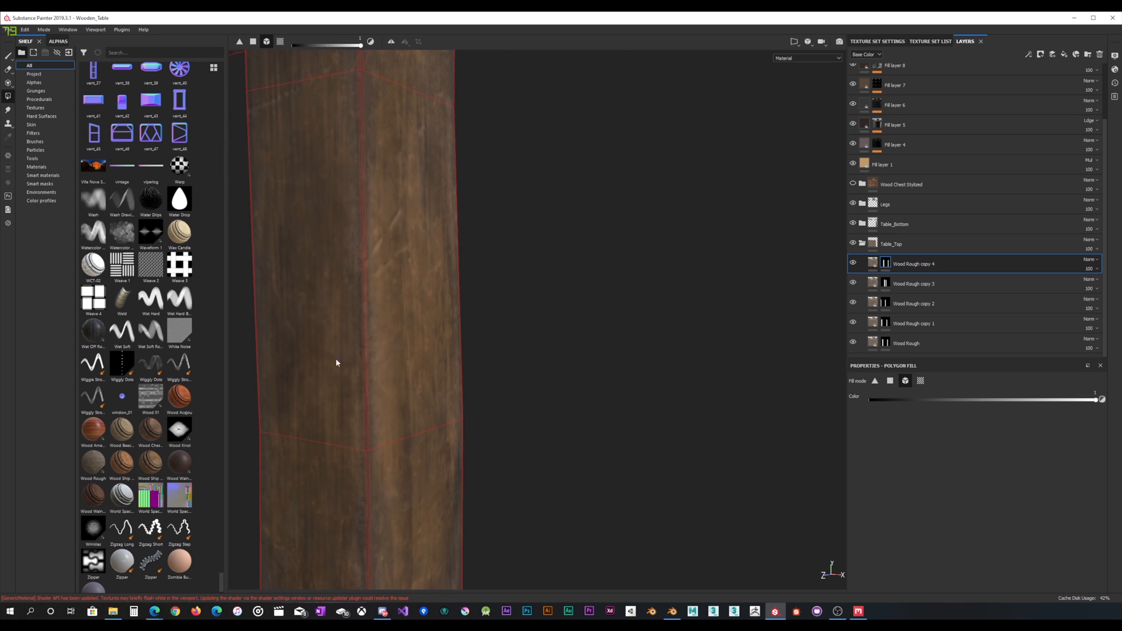
# Activate the Eraser tool to hide the polygon outlines and inspect the worn edge along the table leg.
pyautogui.click(8, 70)
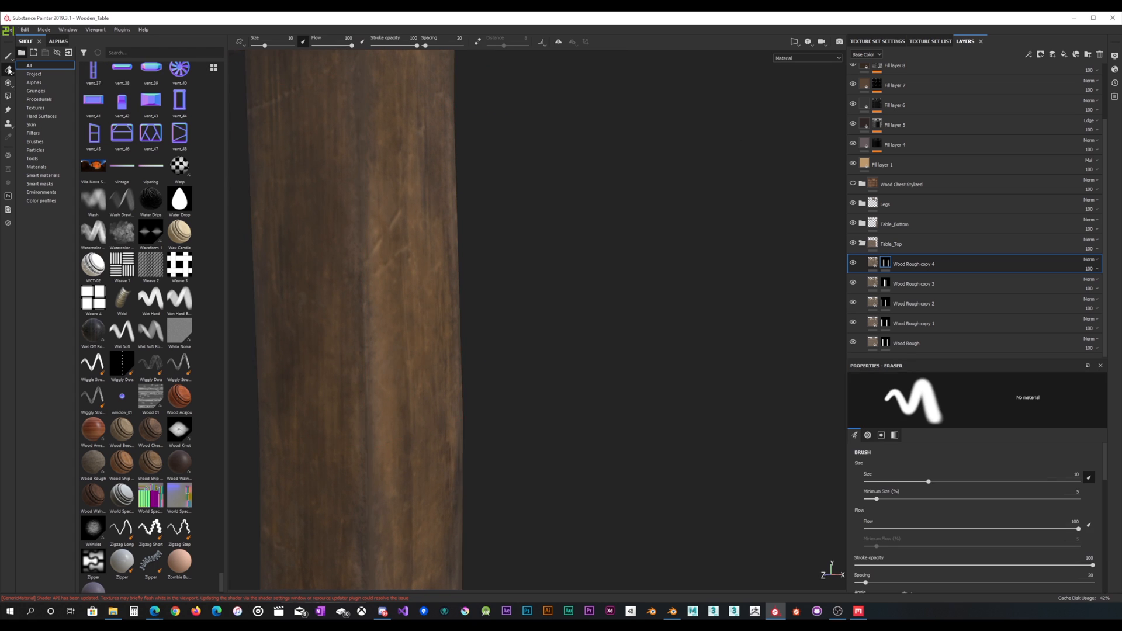
pyautogui.scroll(-2, 351, 304)
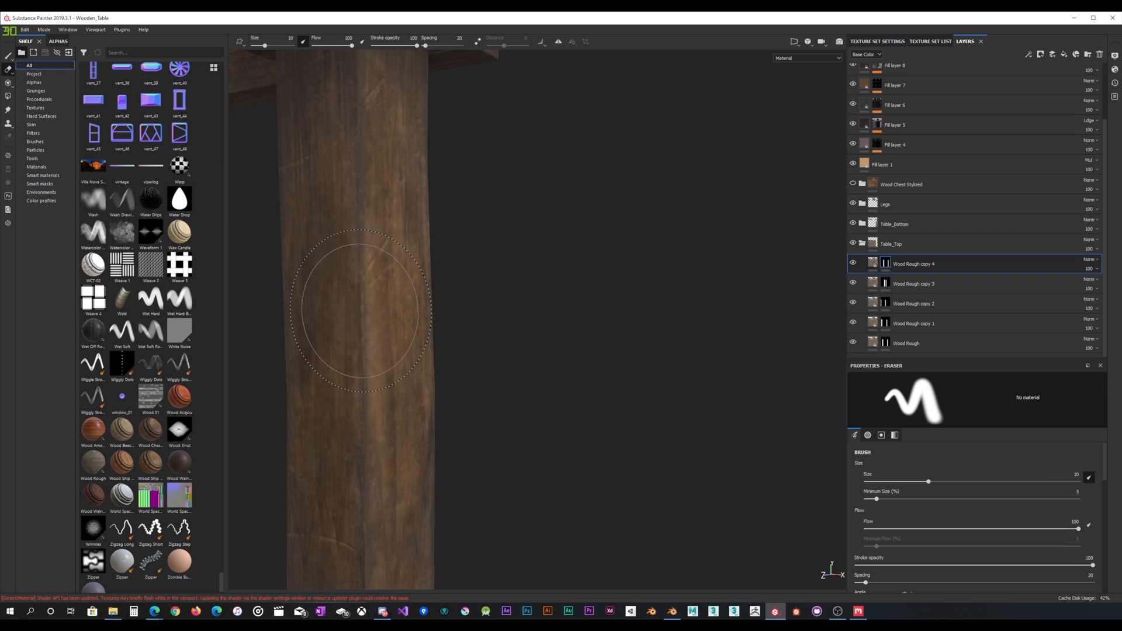
pyautogui.moveTo(360, 310)
pyautogui.keyDown('alt'); pyautogui.mouseDown()
pyautogui.moveTo(396, 292)
pyautogui.moveTo(409, 303)
pyautogui.moveTo(391, 290)
pyautogui.moveTo(366, 325)
pyautogui.moveTo(438, 175)
pyautogui.moveTo(463, 263)
pyautogui.mouseUp(); pyautogui.keyUp('alt')
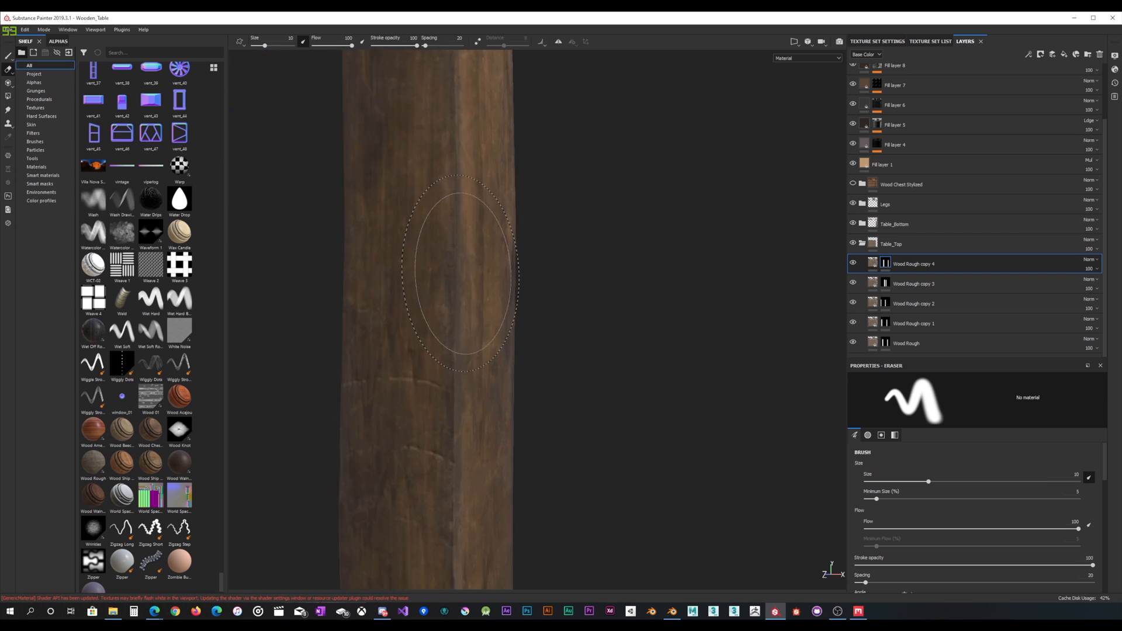
pyautogui.scroll(2, 460, 273)
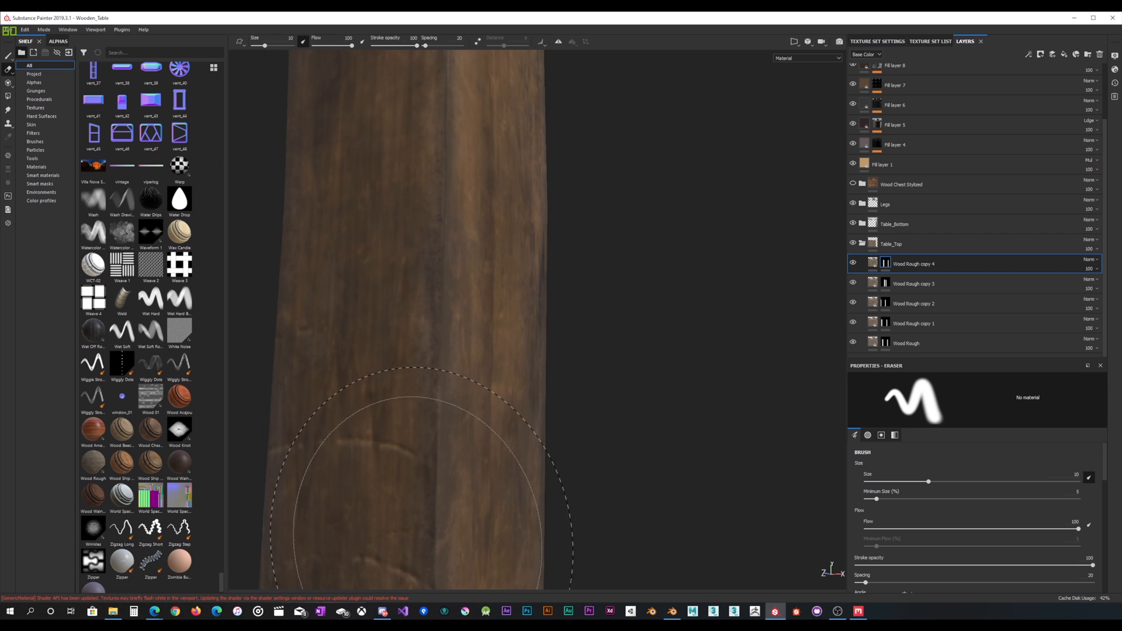
pyautogui.keyDown('alt'); pyautogui.moveTo(426, 326); pyautogui.dragTo(431, 289); pyautogui.keyUp('alt')
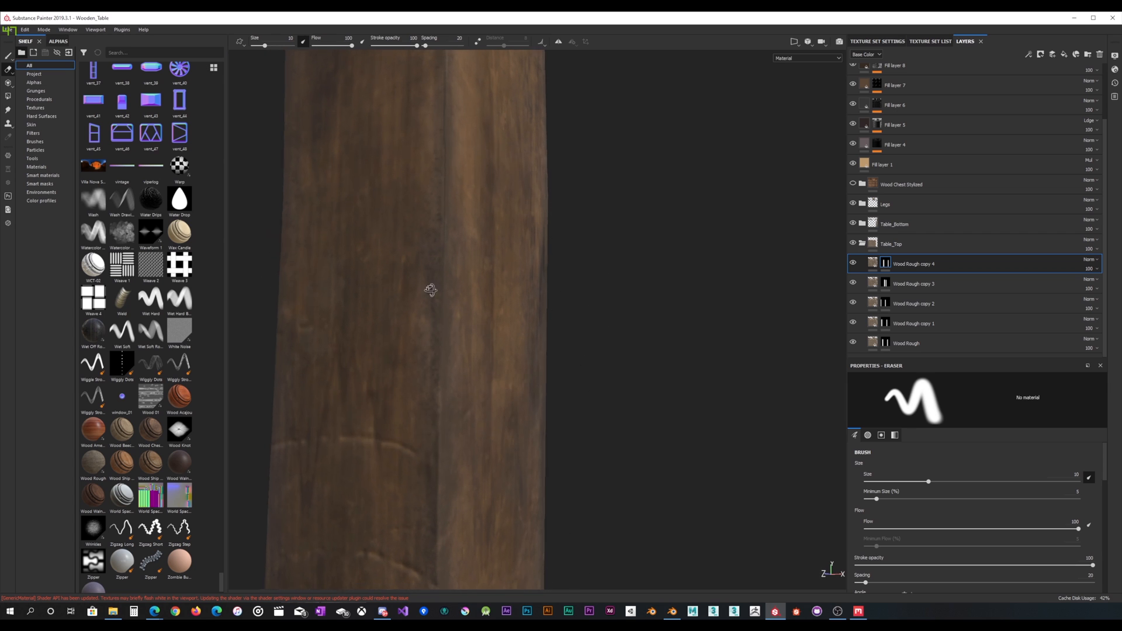
pyautogui.scroll(-2, 437, 306)
pyautogui.keyDown('alt'); pyautogui.moveTo(431, 302); pyautogui.dragTo(437, 214); pyautogui.keyUp('alt')
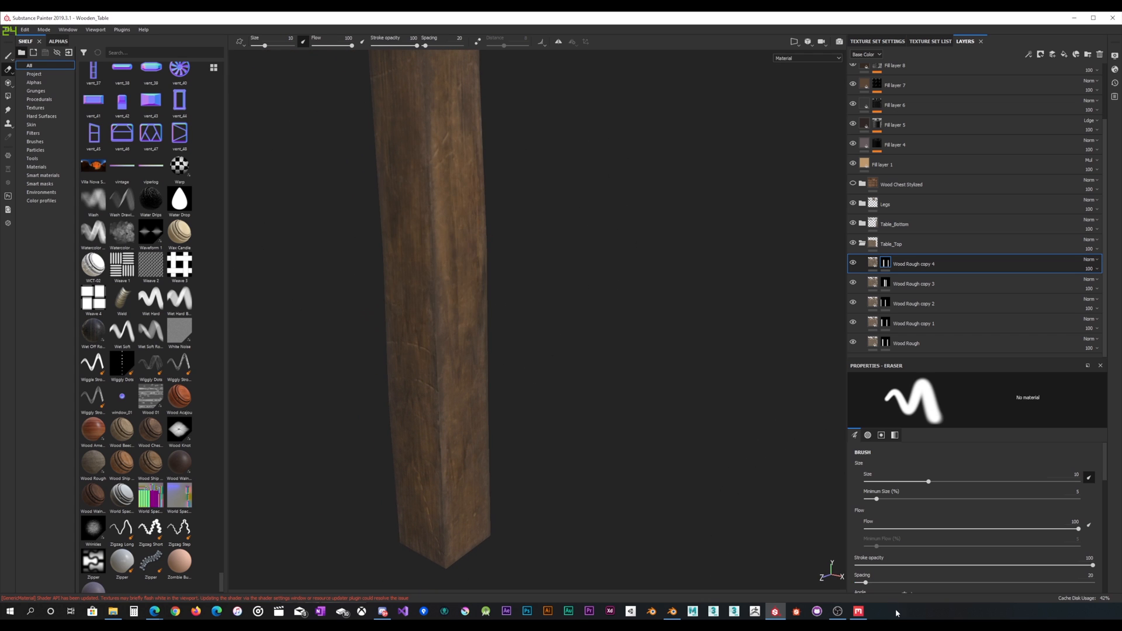
# Switch to Quixel Mixer and examine the plywood along the vertical edge of a table leg.
pyautogui.click(858, 611)
pyautogui.keyDown('alt'); pyautogui.moveTo(343, 457); pyautogui.dragTo(413, 343); pyautogui.keyUp('alt')
pyautogui.scroll(-3, 434, 373)
pyautogui.scroll(8, 430, 374)
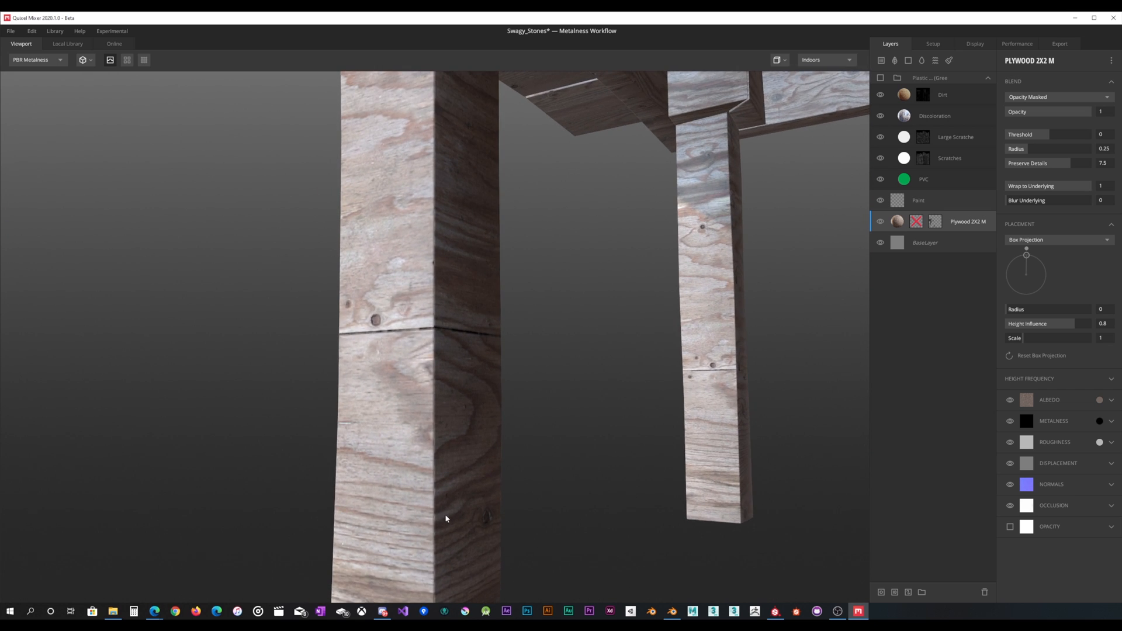
pyautogui.moveTo(437, 224)
pyautogui.keyDown('alt'); pyautogui.mouseDown()
pyautogui.moveTo(400, 232)
pyautogui.moveTo(438, 229)
pyautogui.mouseUp(); pyautogui.keyUp('alt')
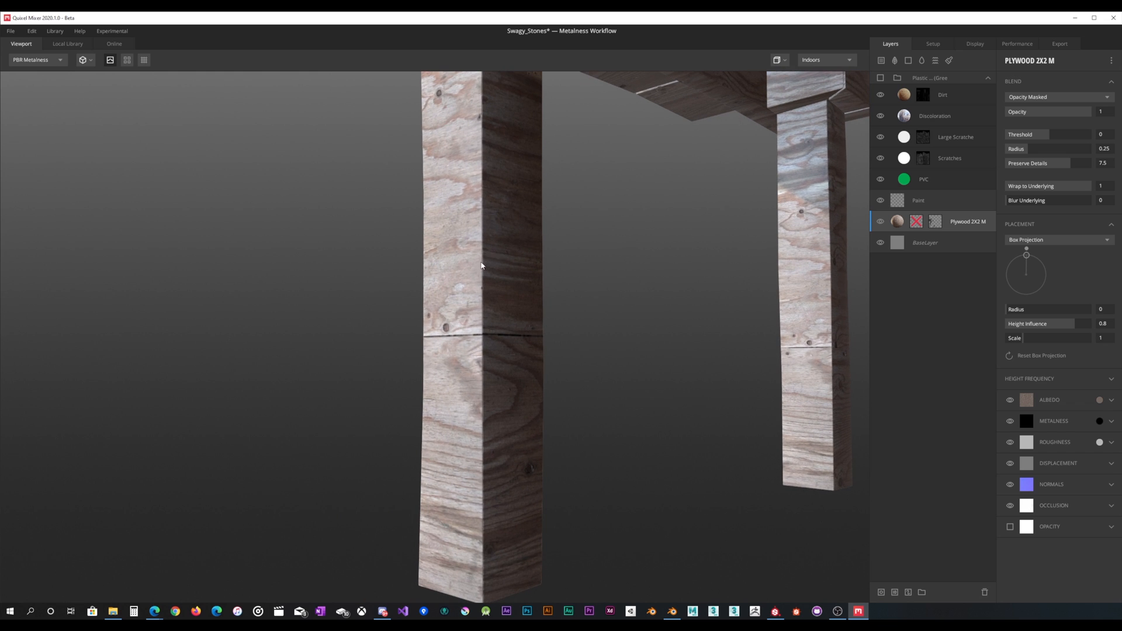
pyautogui.keyDown('alt'); pyautogui.moveTo(472, 204); pyautogui.dragTo(477, 286); pyautogui.keyUp('alt')
pyautogui.scroll(3, 477, 287)
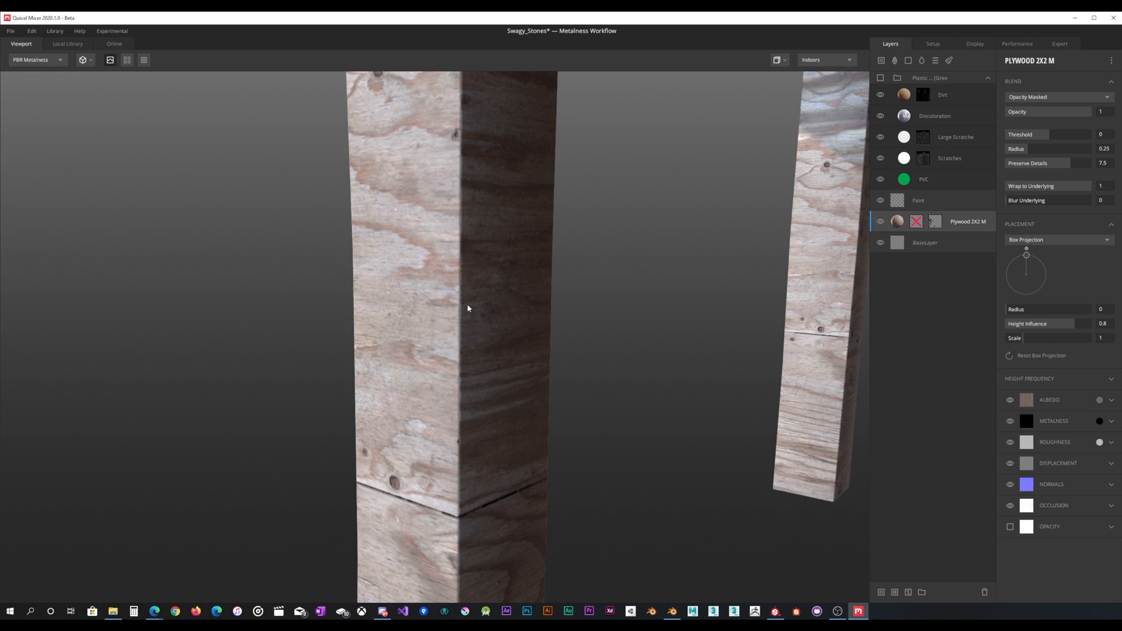
pyautogui.keyDown('alt'); pyautogui.moveTo(468, 318); pyautogui.dragTo(463, 389); pyautogui.keyUp('alt')
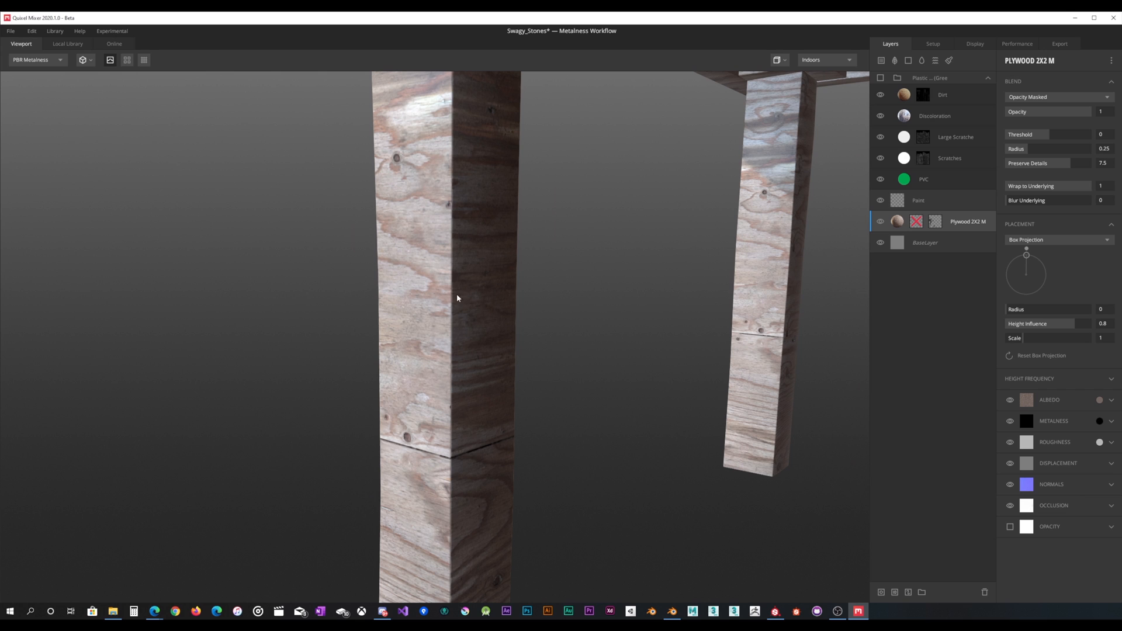
pyautogui.keyDown('alt'); pyautogui.moveTo(445, 232); pyautogui.dragTo(452, 369); pyautogui.keyUp('alt')
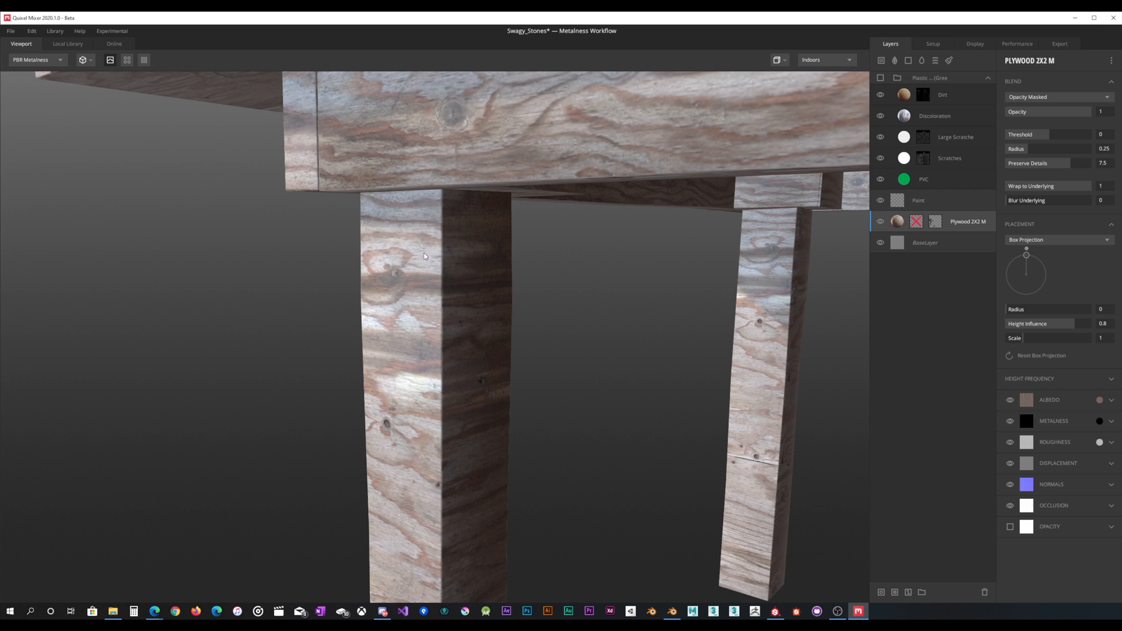
# Inspect the leg's corner below the apron and the dark seam across the leg at close range.
pyautogui.keyDown('alt'); pyautogui.moveTo(442, 275); pyautogui.dragTo(490, 263); pyautogui.keyUp('alt')
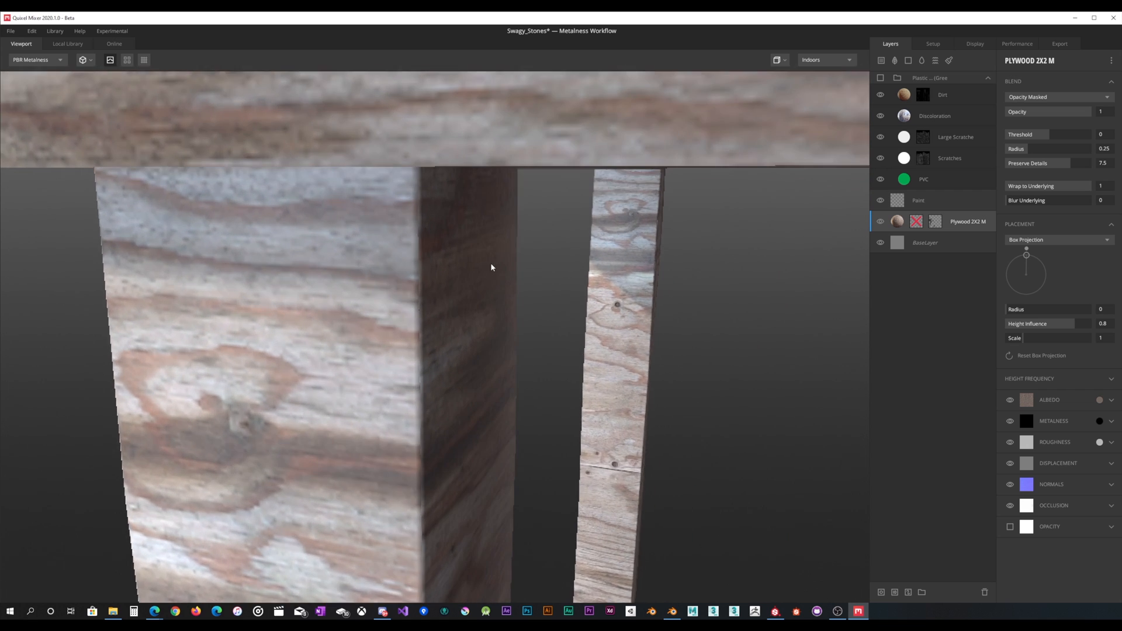
pyautogui.scroll(-6, 489, 269)
pyautogui.keyDown('alt'); pyautogui.moveTo(483, 309); pyautogui.dragTo(474, 278); pyautogui.keyUp('alt')
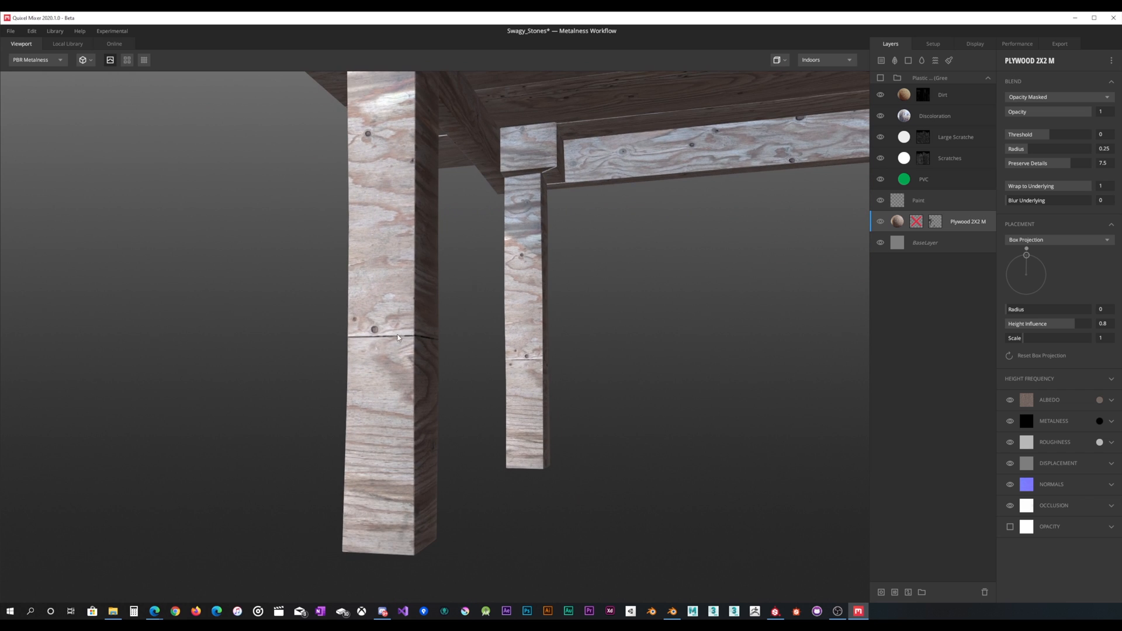
pyautogui.scroll(-2, 399, 338)
pyautogui.scroll(8, 380, 341)
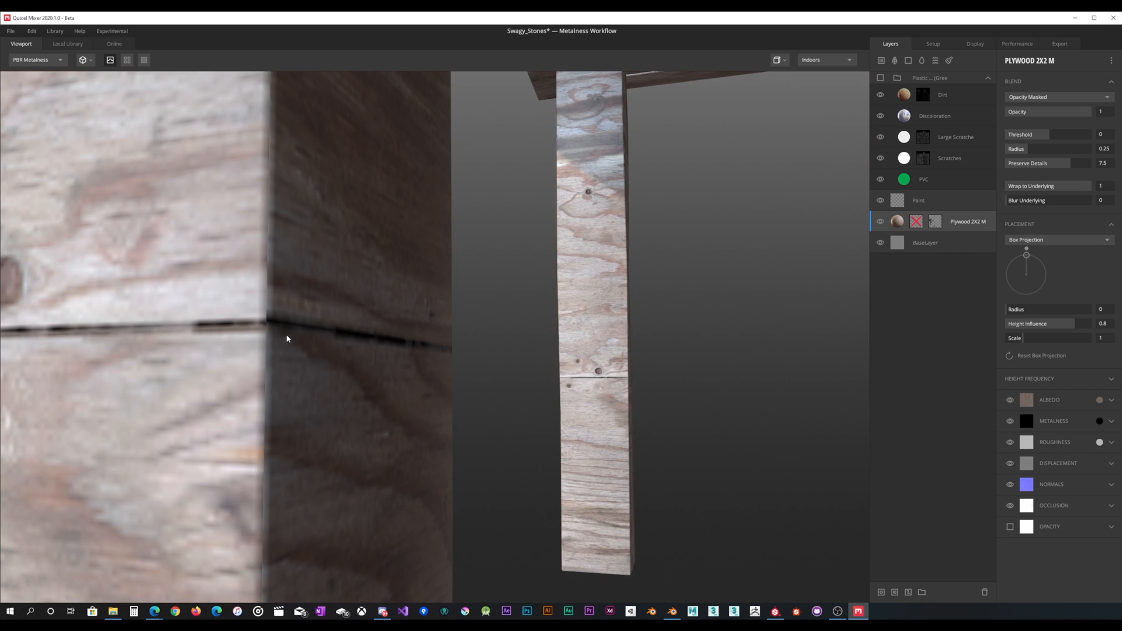
pyautogui.scroll(-4, 286, 337)
pyautogui.keyDown('alt'); pyautogui.moveTo(292, 339); pyautogui.dragTo(403, 365); pyautogui.keyUp('alt')
pyautogui.scroll(-4, 401, 341)
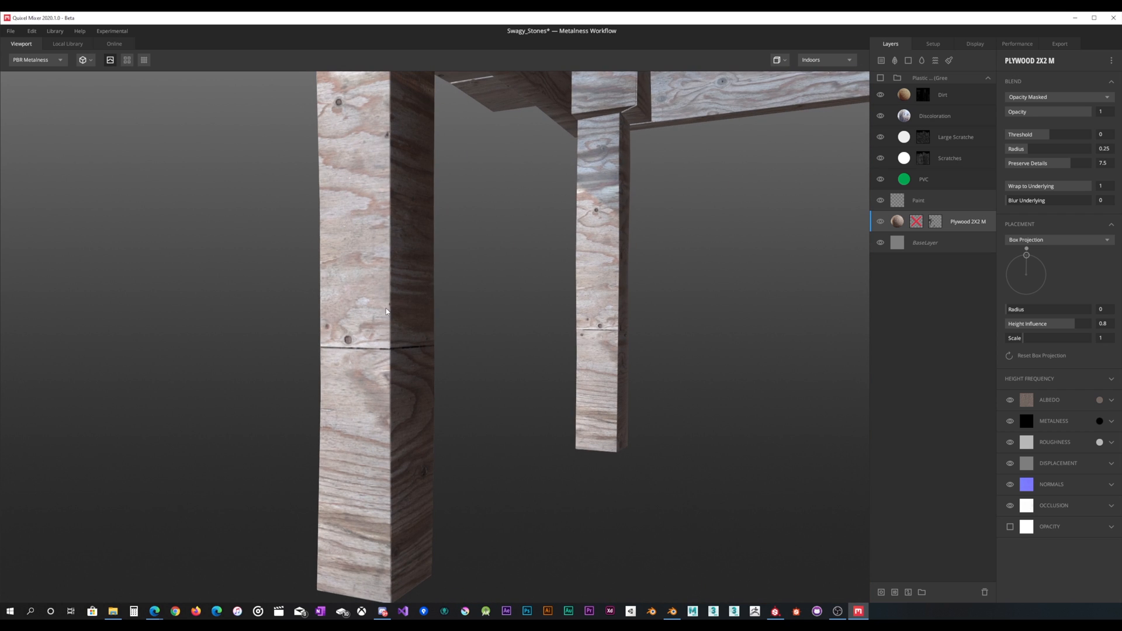
# Examine the whole plywood table and the edge of its tabletop corner at close range.
pyautogui.keyDown('alt'); pyautogui.moveTo(377, 338); pyautogui.dragTo(478, 360); pyautogui.keyUp('alt')
pyautogui.scroll(-5, 455, 324)
pyautogui.scroll(-5, 468, 284)
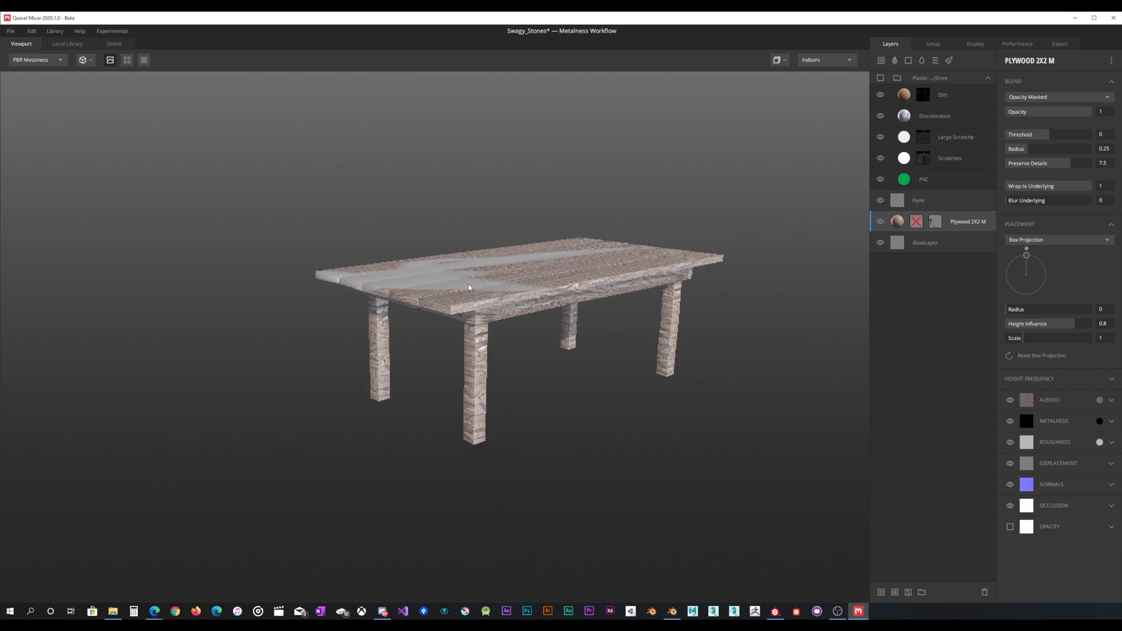
pyautogui.scroll(8, 467, 284)
pyautogui.keyDown('alt'); pyautogui.moveTo(502, 269); pyautogui.dragTo(562, 339); pyautogui.keyUp('alt')
pyautogui.scroll(3, 499, 306)
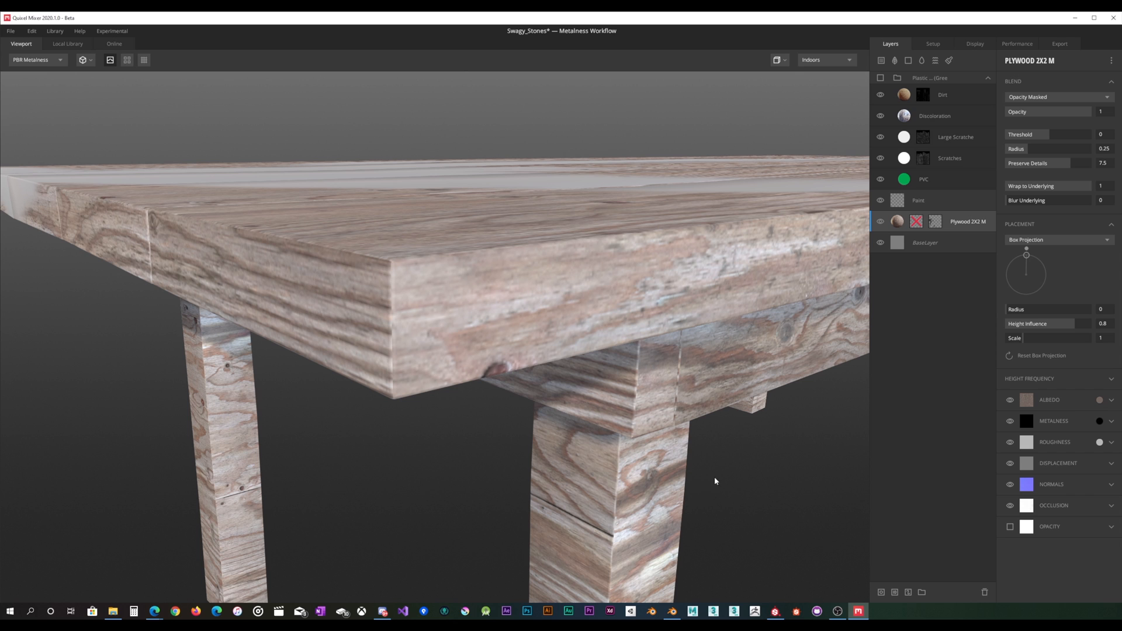
pyautogui.click(775, 611)
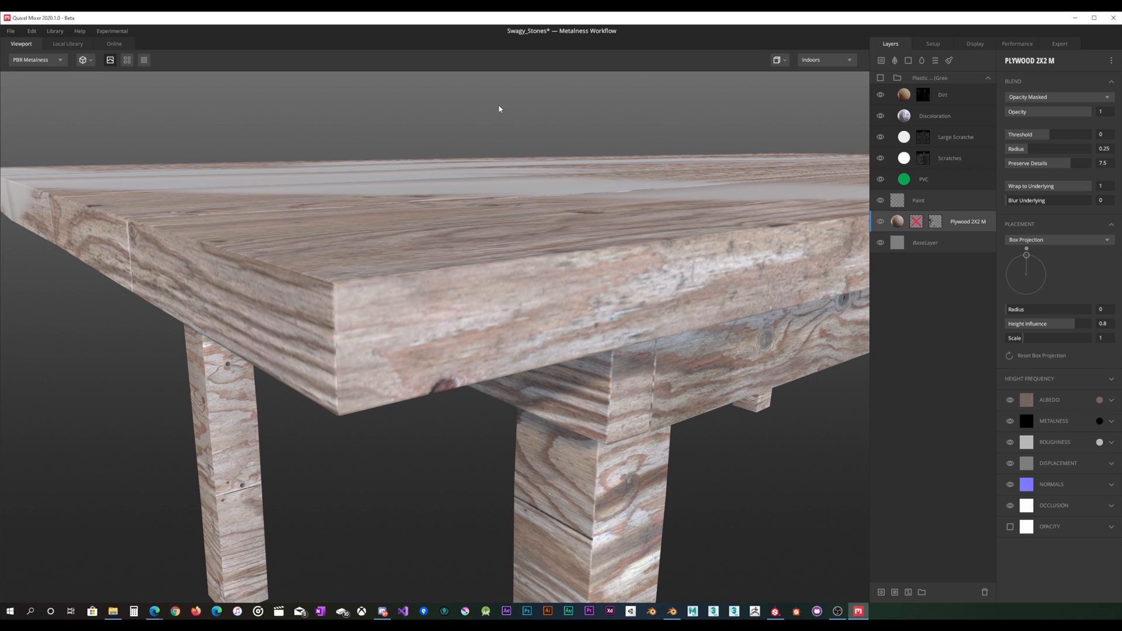
# Select the Paint layer, followed by the paint mask of the Plywood 2X2 M layer.
pyautogui.click(941, 202)
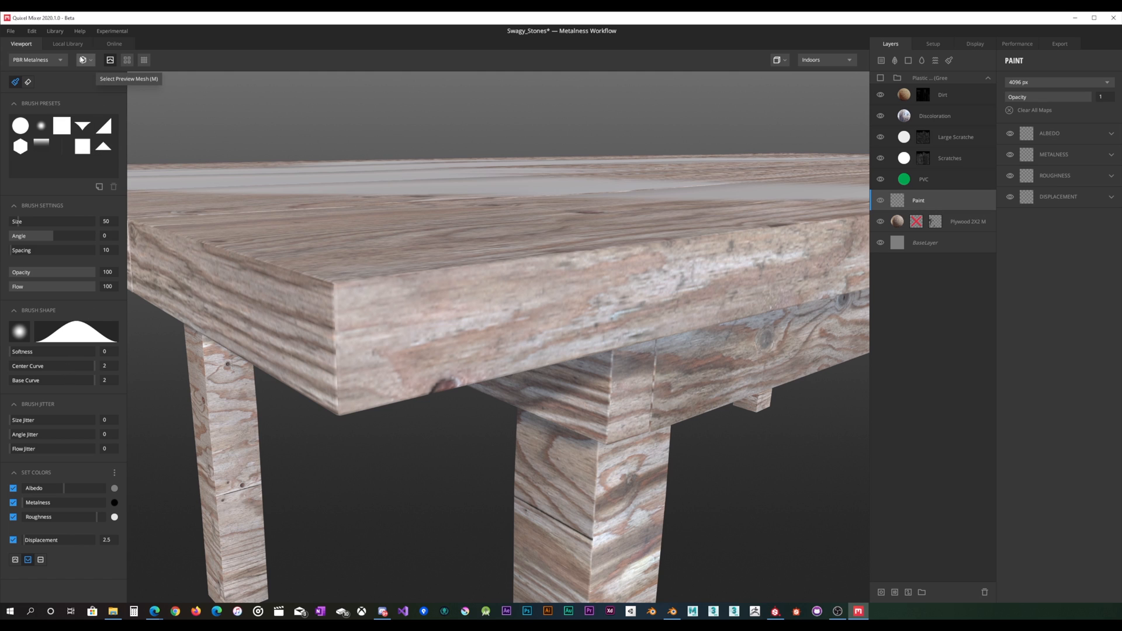
pyautogui.click(54, 56)
pyautogui.click(53, 56)
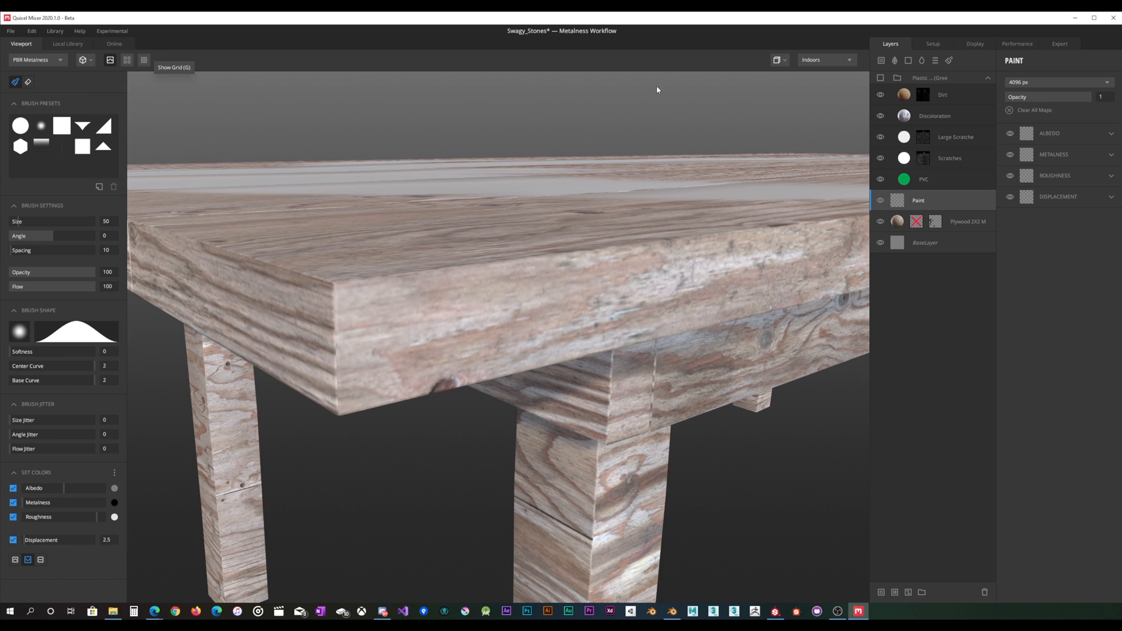
pyautogui.click(933, 223)
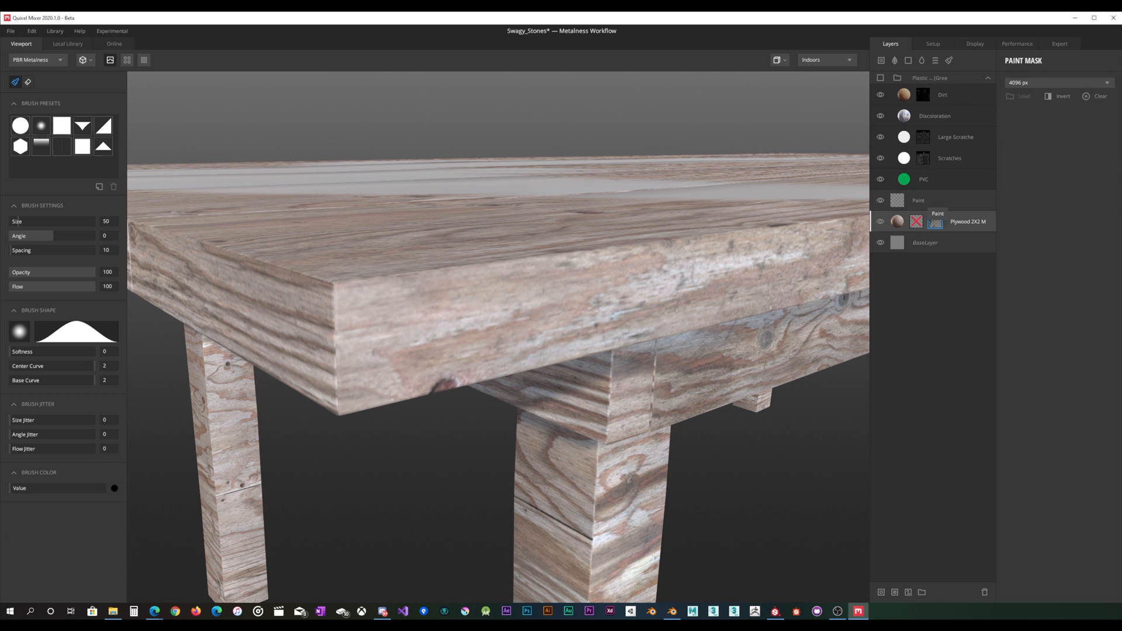
# Switch to Substance Painter and inspect the worn vertical edge of the table leg up close.
pyautogui.click(775, 612)
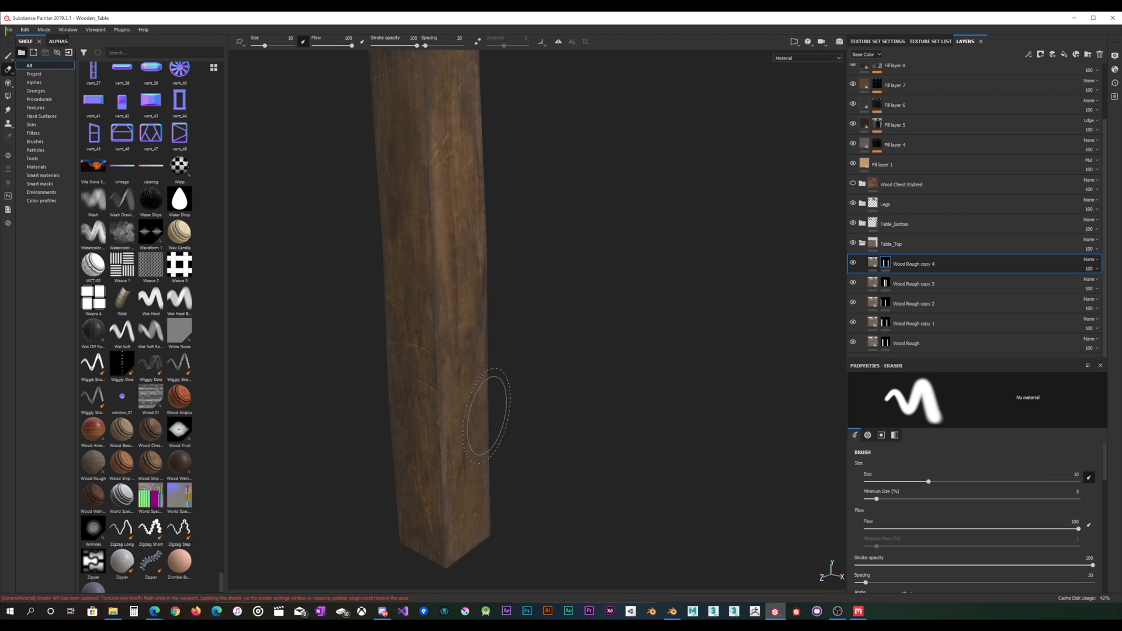
pyautogui.moveTo(511, 373)
pyautogui.keyDown('alt'); pyautogui.mouseDown()
pyautogui.moveTo(461, 376)
pyautogui.moveTo(476, 385)
pyautogui.mouseUp(); pyautogui.keyUp('alt')
pyautogui.scroll(4, 460, 380)
pyautogui.keyDown('alt'); pyautogui.moveTo(438, 392); pyautogui.dragTo(476, 354, button='middle'); pyautogui.keyUp('alt')
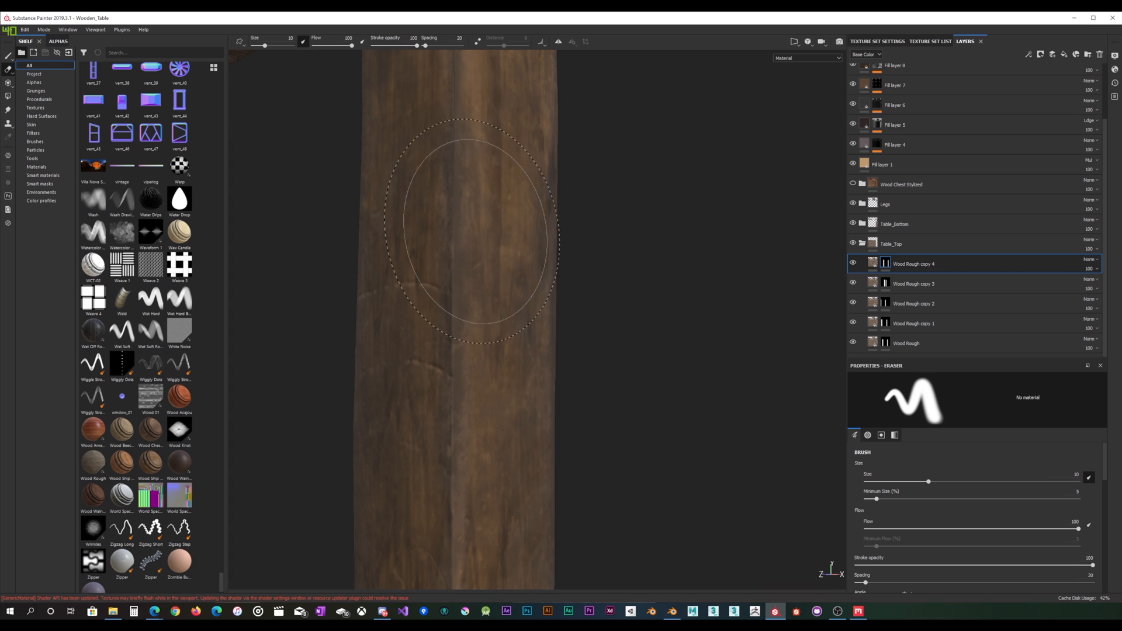
pyautogui.moveTo(455, 214)
pyautogui.keyDown('alt'); pyautogui.mouseDown()
pyautogui.moveTo(455, 231)
pyautogui.moveTo(451, 168)
pyautogui.mouseUp(); pyautogui.keyUp('alt')
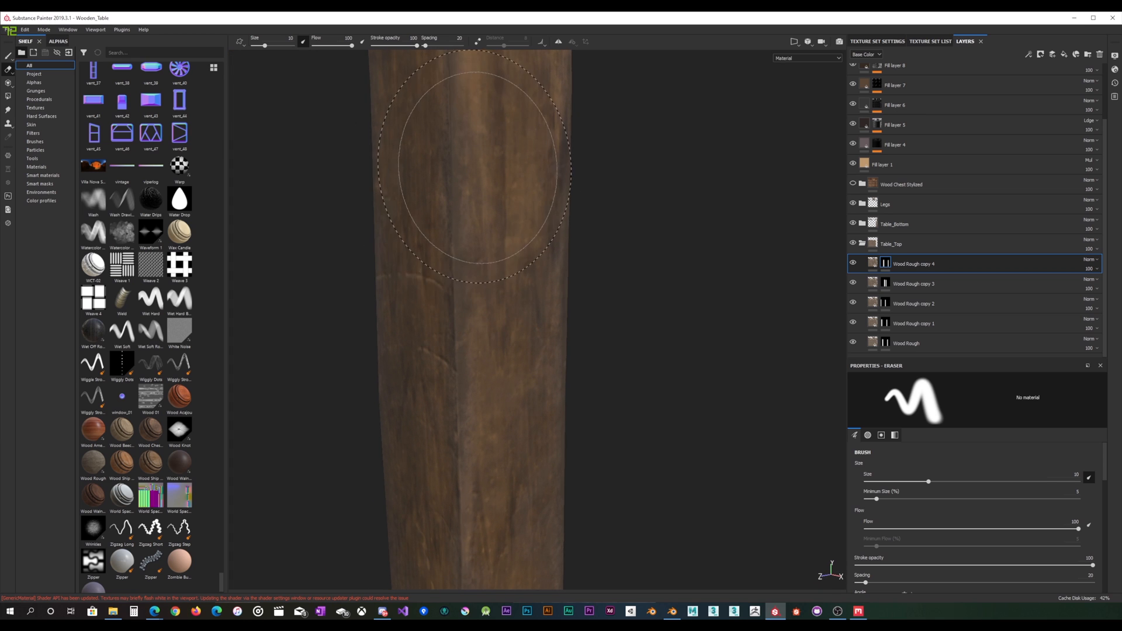
# View the table's legs from other sides and examine the tabletop planks and their end edges.
pyautogui.scroll(-5, 435, 203)
pyautogui.keyDown('alt'); pyautogui.moveTo(549, 156); pyautogui.dragTo(404, 183); pyautogui.keyUp('alt')
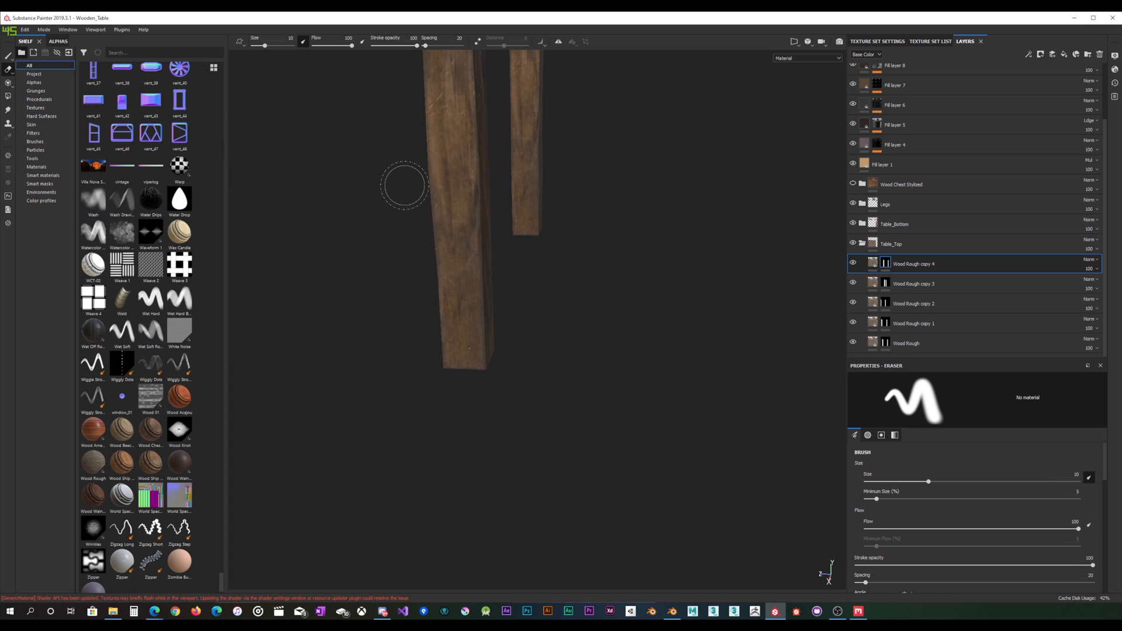
pyautogui.keyDown('alt'); pyautogui.moveTo(499, 159); pyautogui.dragTo(501, 313, button='middle'); pyautogui.keyUp('alt')
pyautogui.moveTo(586, 276)
pyautogui.keyDown('alt'); pyautogui.mouseDown()
pyautogui.moveTo(500, 261)
pyautogui.moveTo(398, 281)
pyautogui.moveTo(391, 260)
pyautogui.moveTo(421, 245)
pyautogui.moveTo(401, 257)
pyautogui.moveTo(421, 276)
pyautogui.mouseUp(); pyautogui.keyUp('alt')
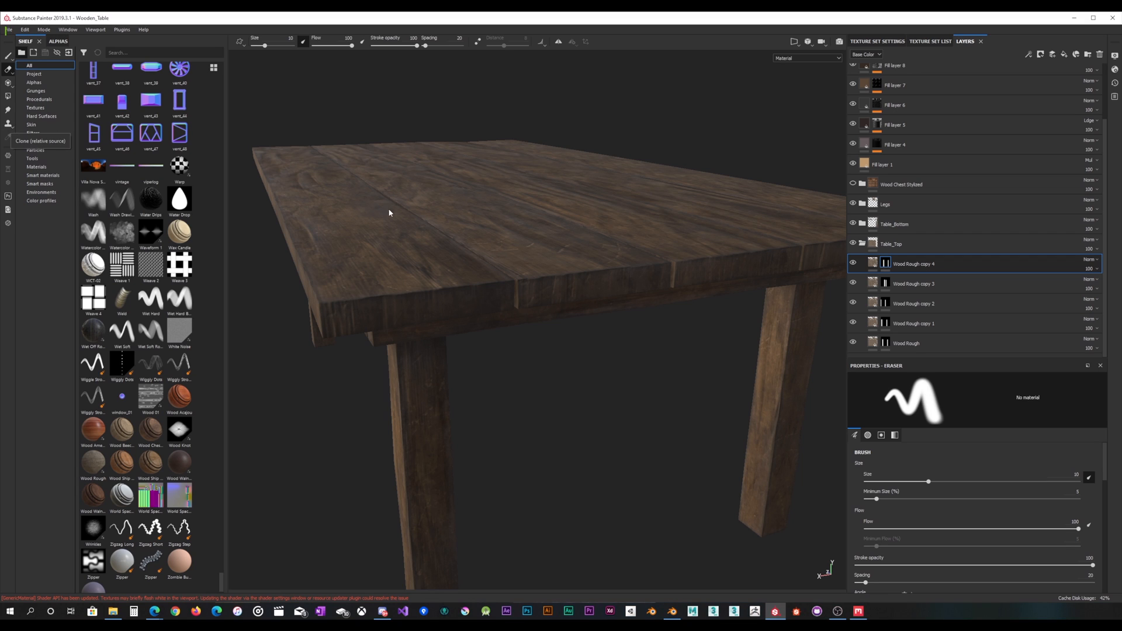
pyautogui.moveTo(397, 318)
pyautogui.keyDown('alt'); pyautogui.mouseDown()
pyautogui.moveTo(465, 310)
pyautogui.moveTo(483, 293)
pyautogui.moveTo(457, 313)
pyautogui.moveTo(458, 274)
pyautogui.mouseUp(); pyautogui.keyUp('alt')
# Switch to Quixel Mixer and examine the tabletop's plywood corner and the table as a whole.
pyautogui.click(858, 611)
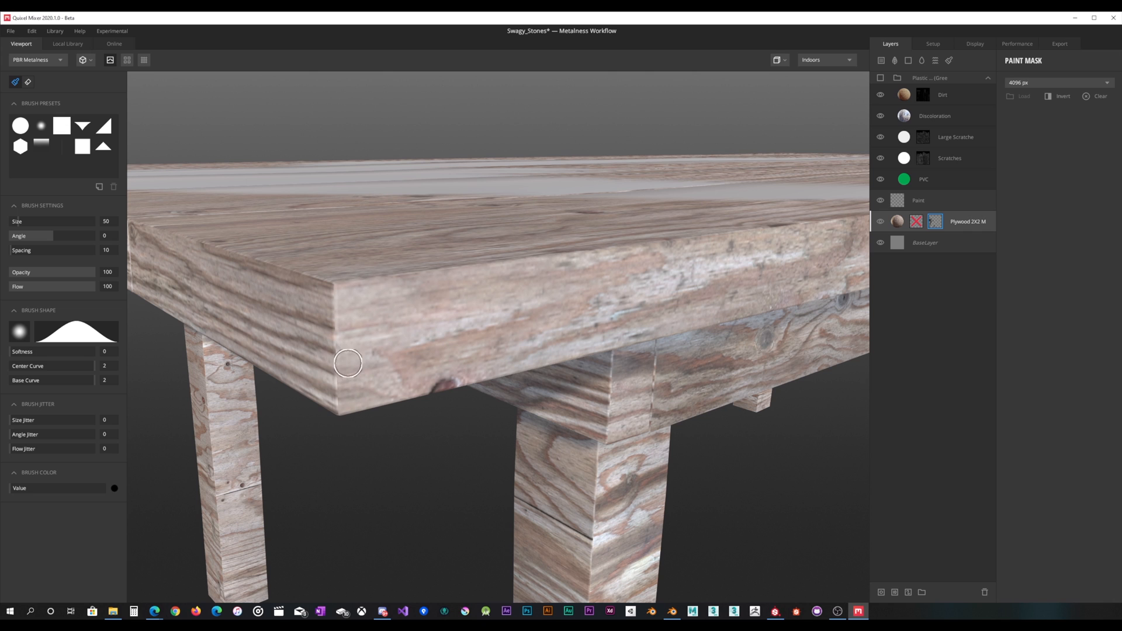
pyautogui.keyDown('alt'); pyautogui.moveTo(353, 366); pyautogui.dragTo(396, 352); pyautogui.keyUp('alt')
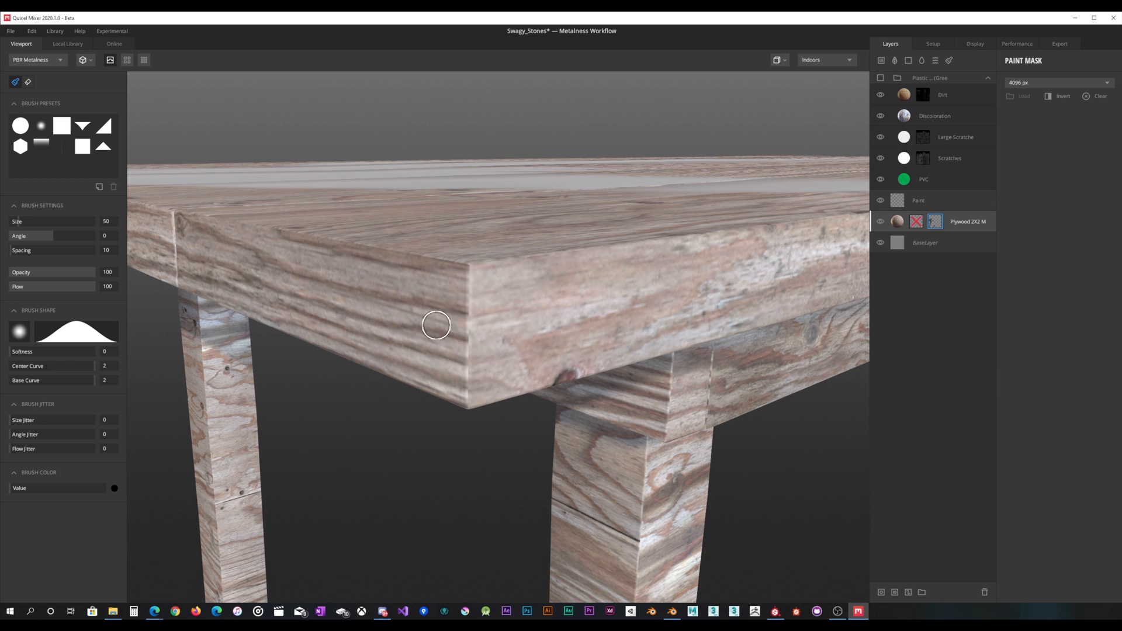
pyautogui.scroll(2, 476, 313)
pyautogui.scroll(-10, 476, 313)
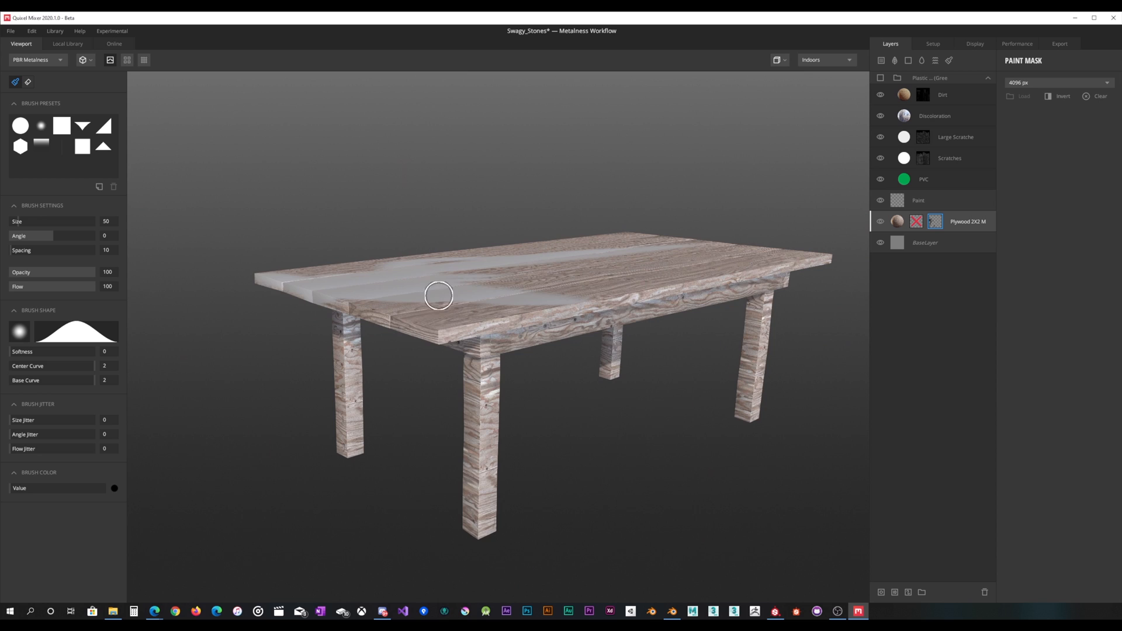
pyautogui.keyDown('alt'); pyautogui.moveTo(433, 302); pyautogui.dragTo(452, 304); pyautogui.keyUp('alt')
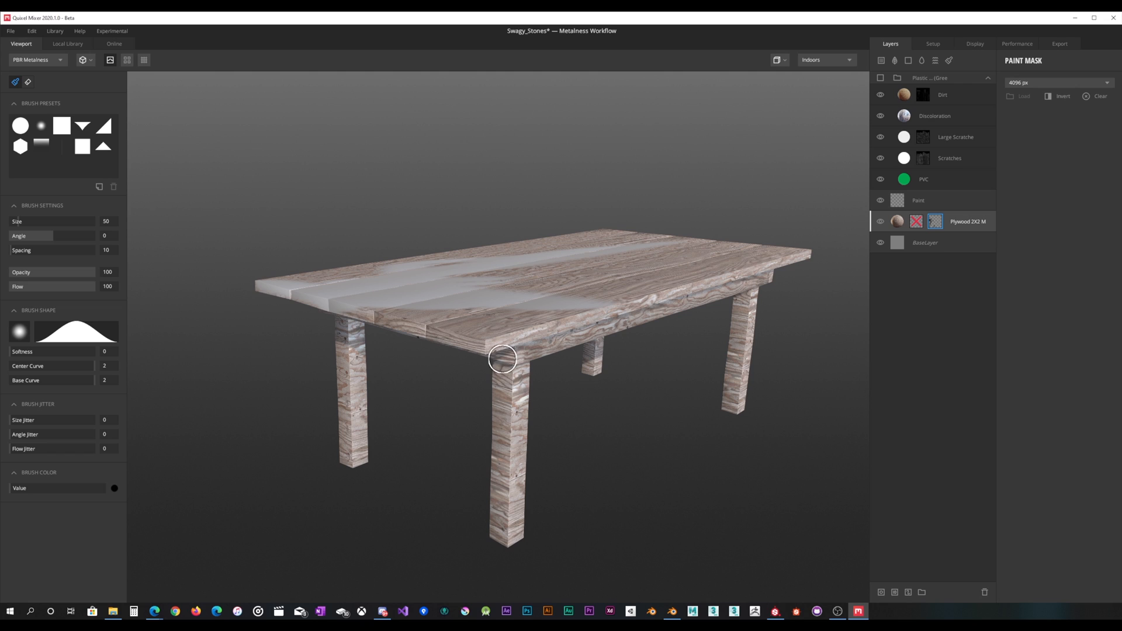
# View Mixer's local library, check the table in Substance Painter, and return to the Mixer viewport.
pyautogui.click(73, 45)
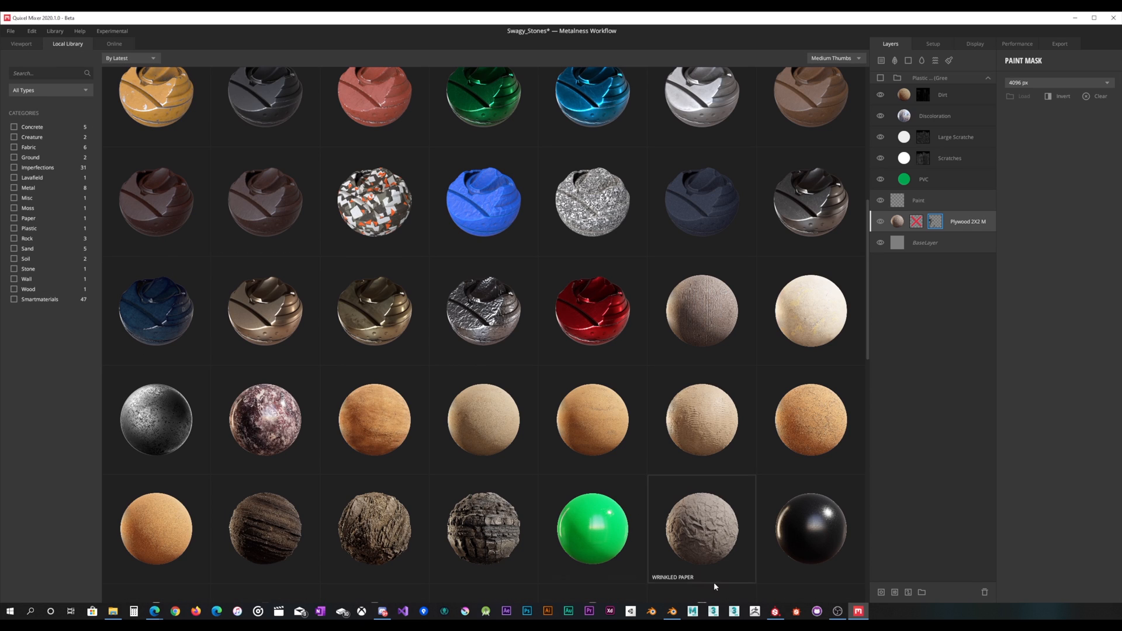
pyautogui.click(775, 611)
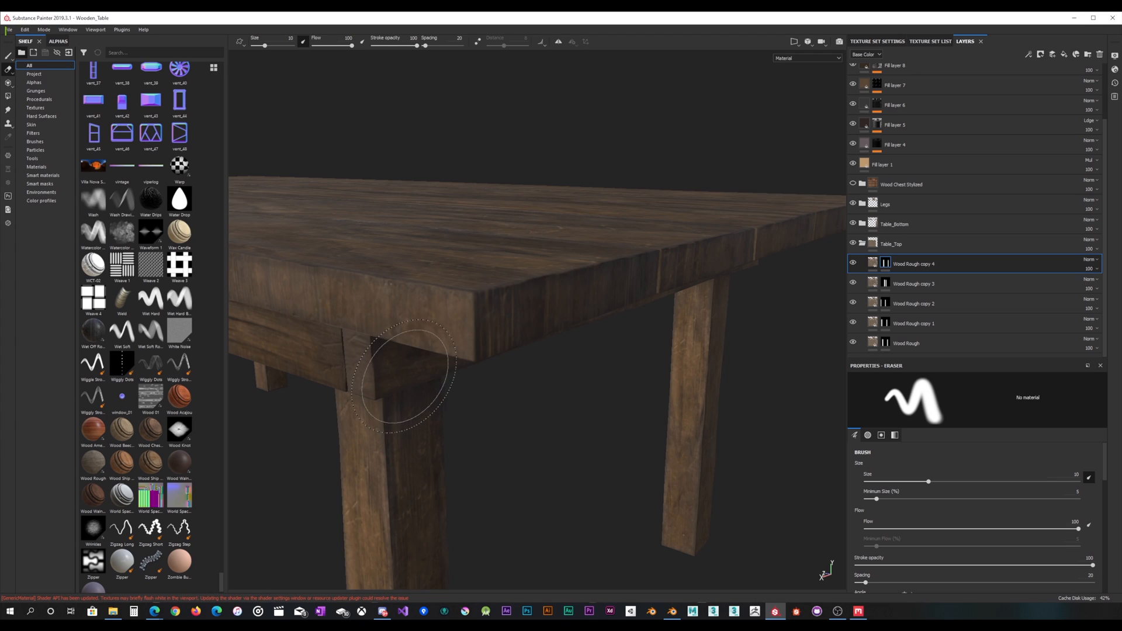
pyautogui.keyDown('alt'); pyautogui.moveTo(424, 380); pyautogui.dragTo(406, 382); pyautogui.keyUp('alt')
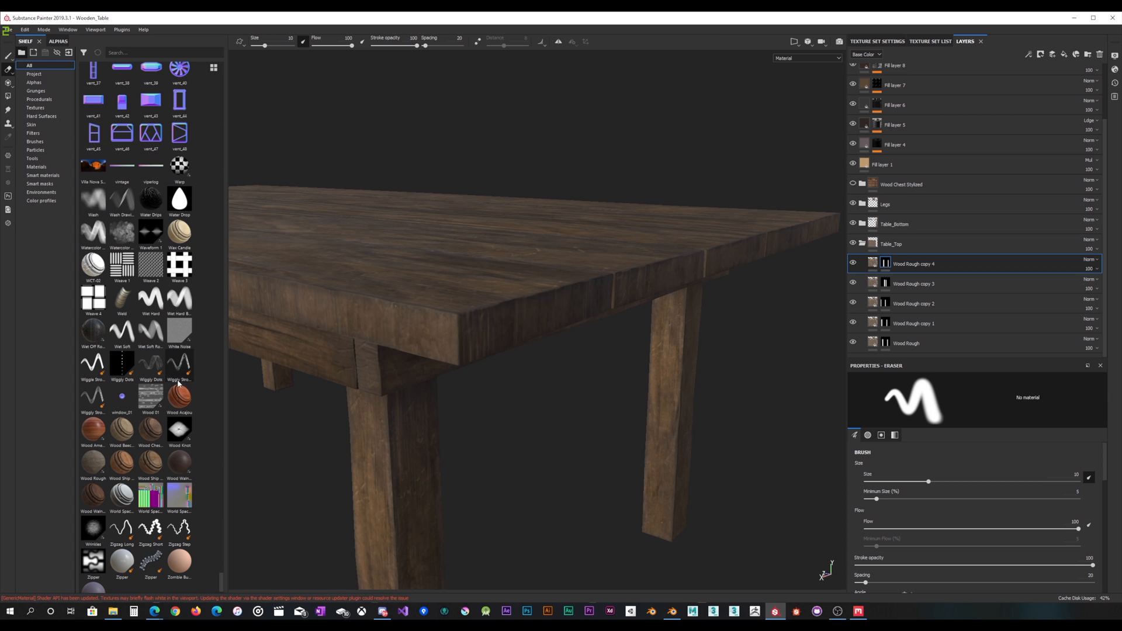
pyautogui.click(862, 613)
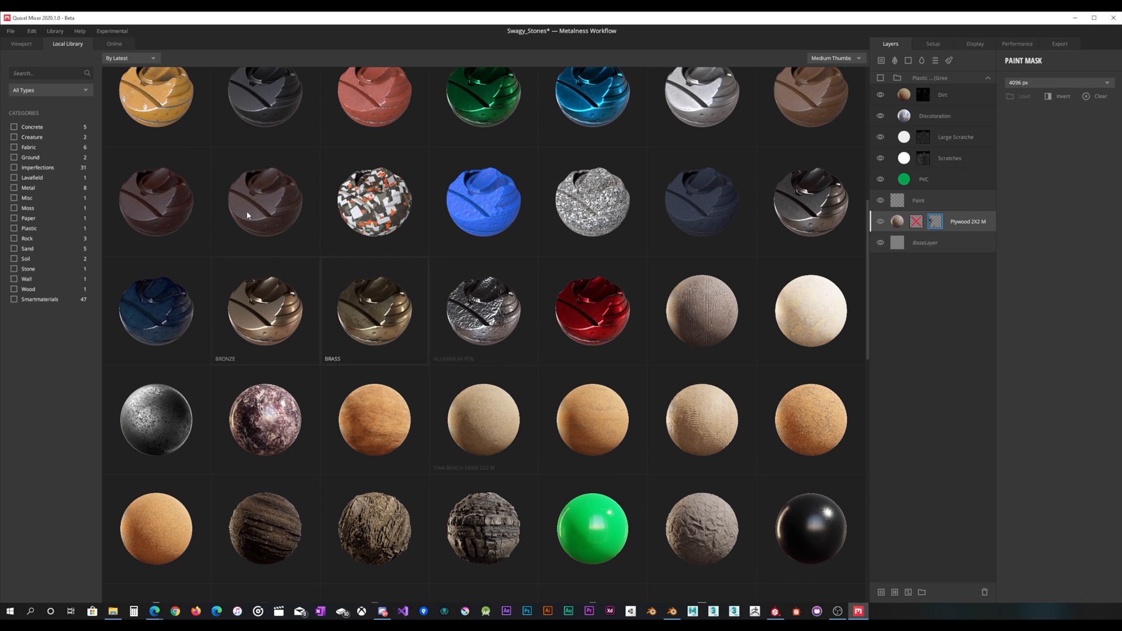
pyautogui.click(32, 44)
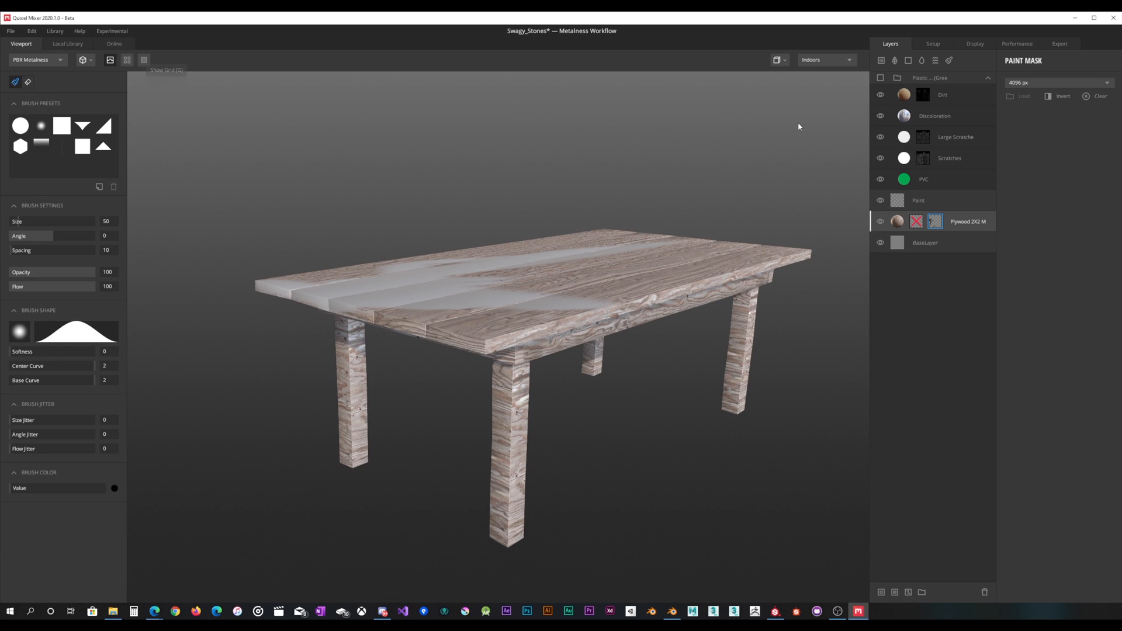
# Choose the hard round brush preset and paint one dab on the plywood's mask near the tabletop's long edge.
pyautogui.click(17, 125)
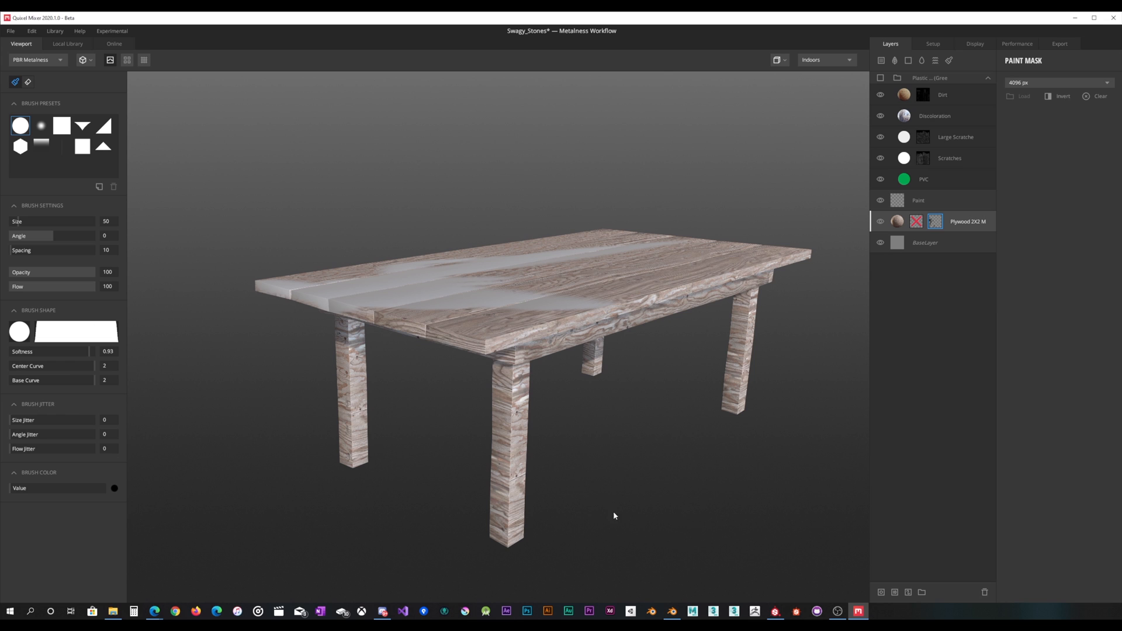
pyautogui.moveTo(526, 452)
pyautogui.keyDown('alt'); pyautogui.mouseDown()
pyautogui.moveTo(506, 383)
pyautogui.moveTo(524, 358)
pyautogui.moveTo(556, 348)
pyautogui.moveTo(492, 360)
pyautogui.mouseUp(); pyautogui.keyUp('alt')
pyautogui.scroll(-5, 503, 373)
pyautogui.scroll(5, 505, 372)
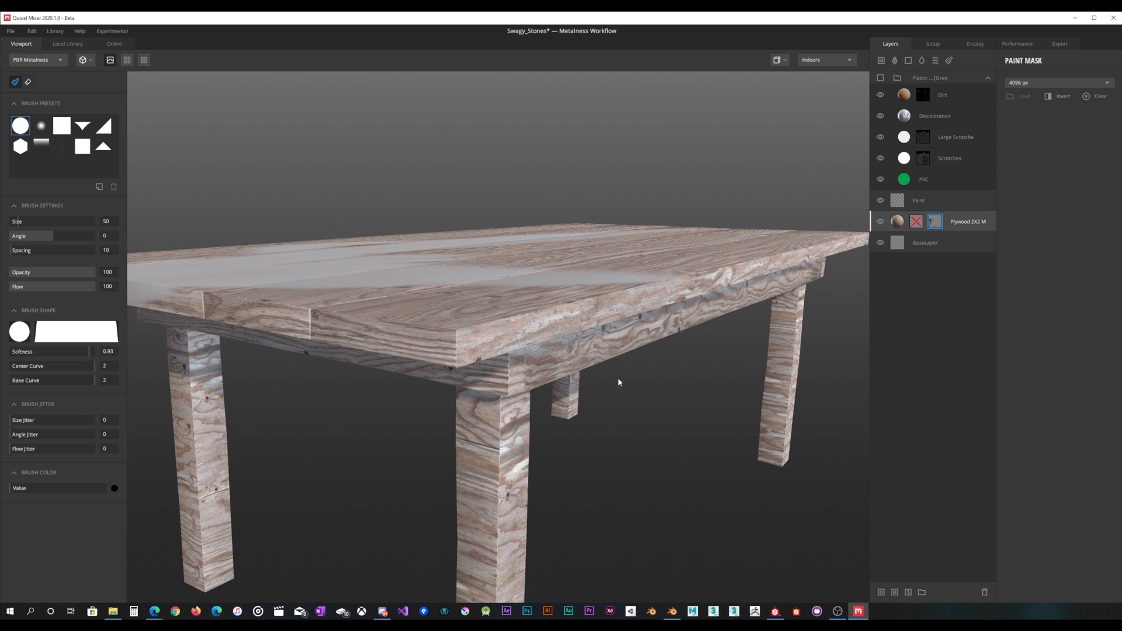
pyautogui.keyDown('alt'); pyautogui.moveTo(674, 488); pyautogui.dragTo(573, 419); pyautogui.keyUp('alt')
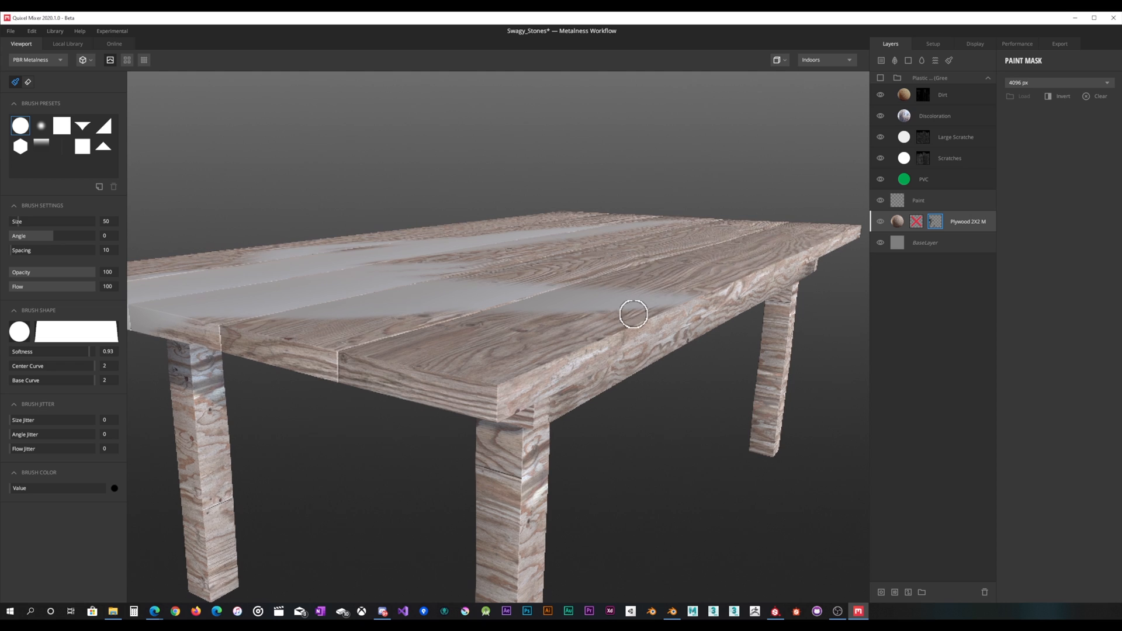
pyautogui.moveTo(632, 315)
pyautogui.keyDown('alt'); pyautogui.mouseDown()
pyautogui.moveTo(629, 323)
pyautogui.moveTo(634, 316)
pyautogui.mouseUp(); pyautogui.keyUp('alt')
pyautogui.click(634, 316)
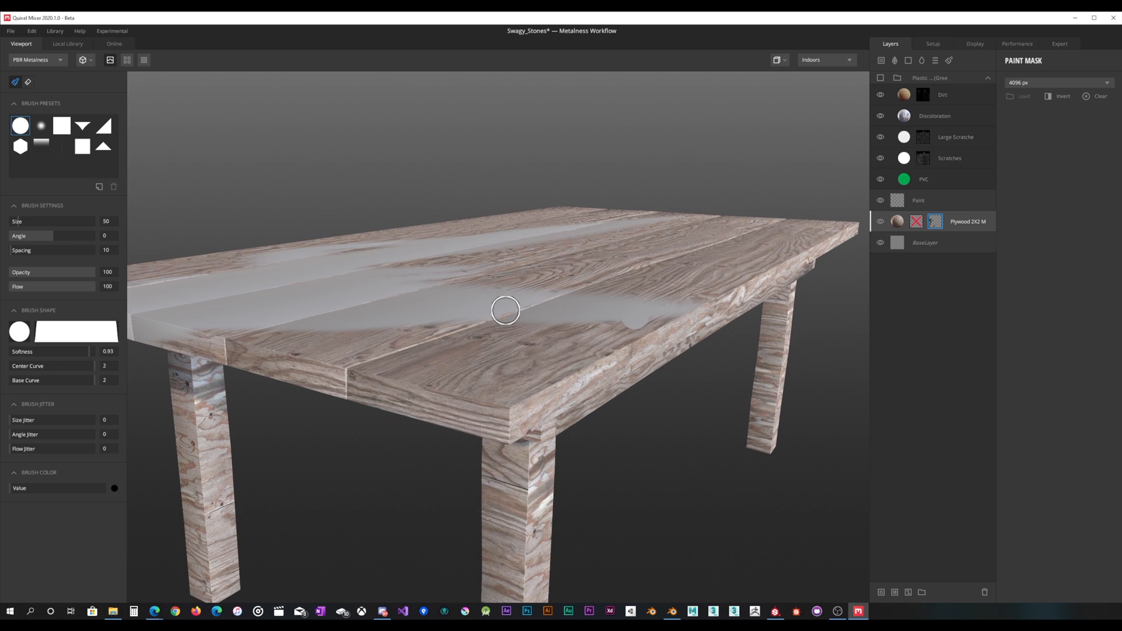
# Examine the masked-out patch and the wood grain across the tabletop planks from several distances.
pyautogui.keyDown('alt'); pyautogui.moveTo(511, 308); pyautogui.dragTo(520, 316); pyautogui.keyUp('alt')
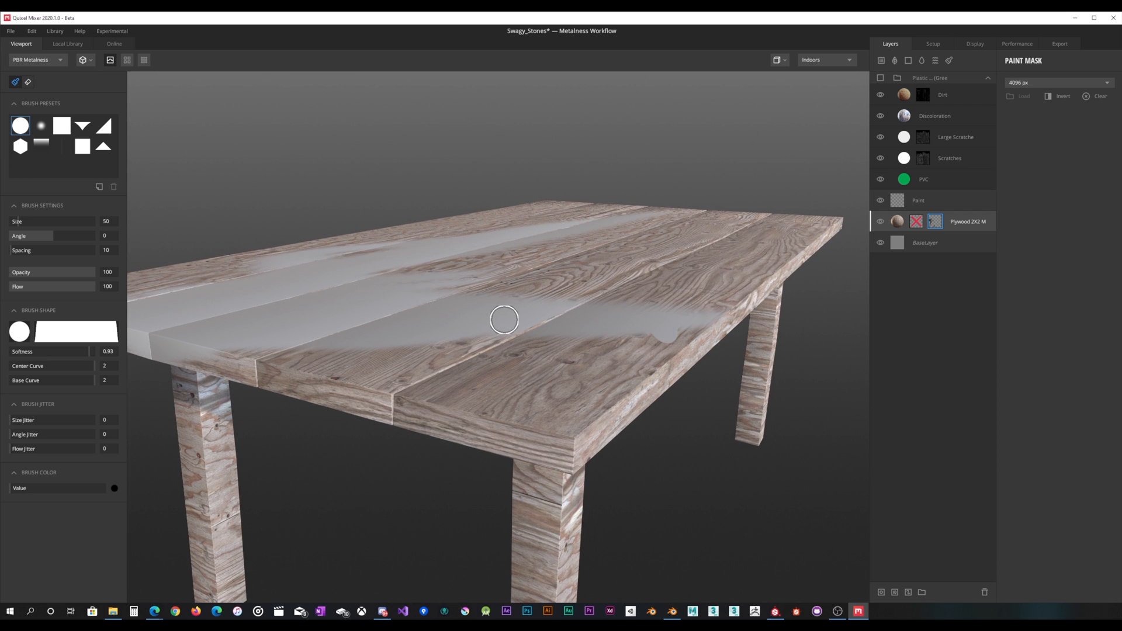
pyautogui.scroll(5, 548, 314)
pyautogui.scroll(-5, 548, 314)
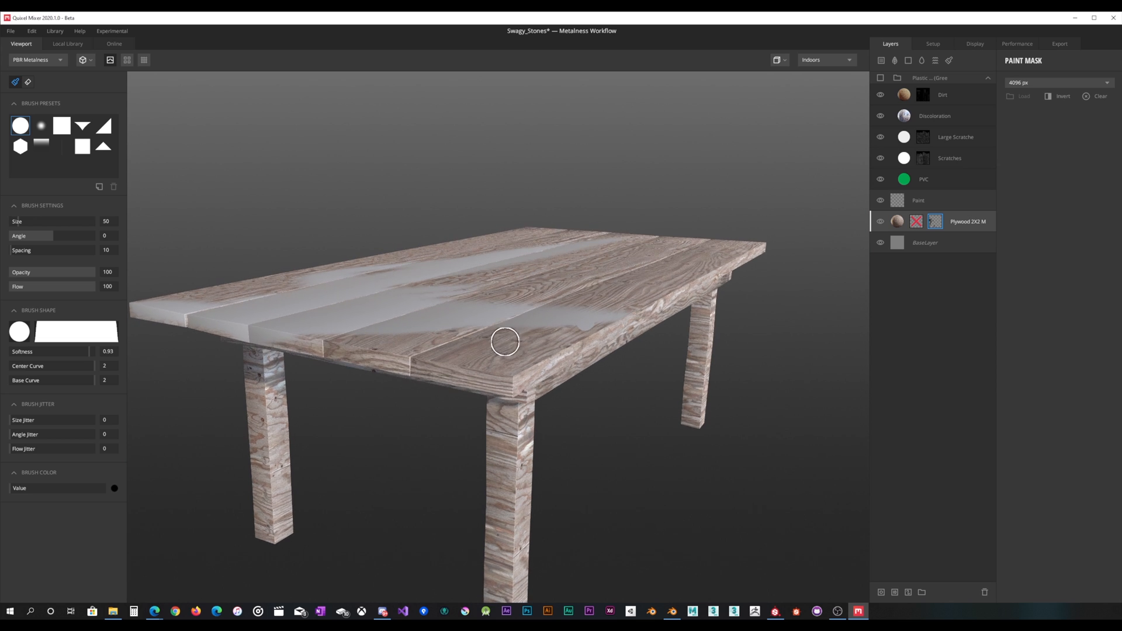
pyautogui.scroll(5, 502, 344)
pyautogui.keyDown('alt'); pyautogui.moveTo(504, 352); pyautogui.dragTo(489, 354); pyautogui.keyUp('alt')
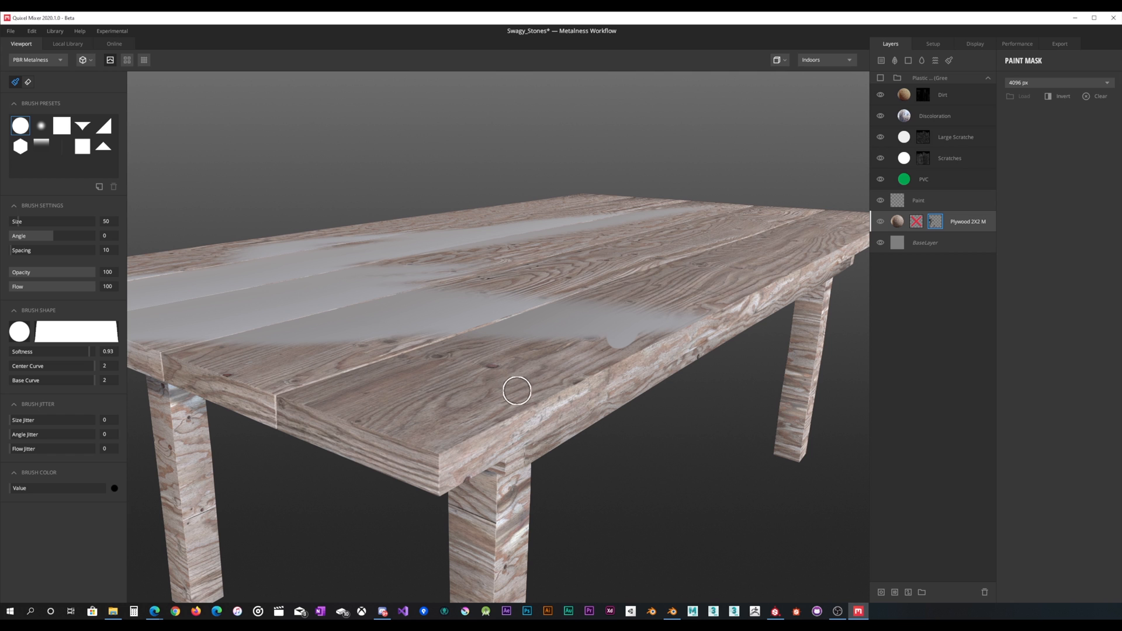
# Inspect the plywood on the apron and where it meets the front leg at close range.
pyautogui.keyDown('alt'); pyautogui.moveTo(506, 445); pyautogui.dragTo(512, 435); pyautogui.keyUp('alt')
pyautogui.scroll(-3, 526, 379)
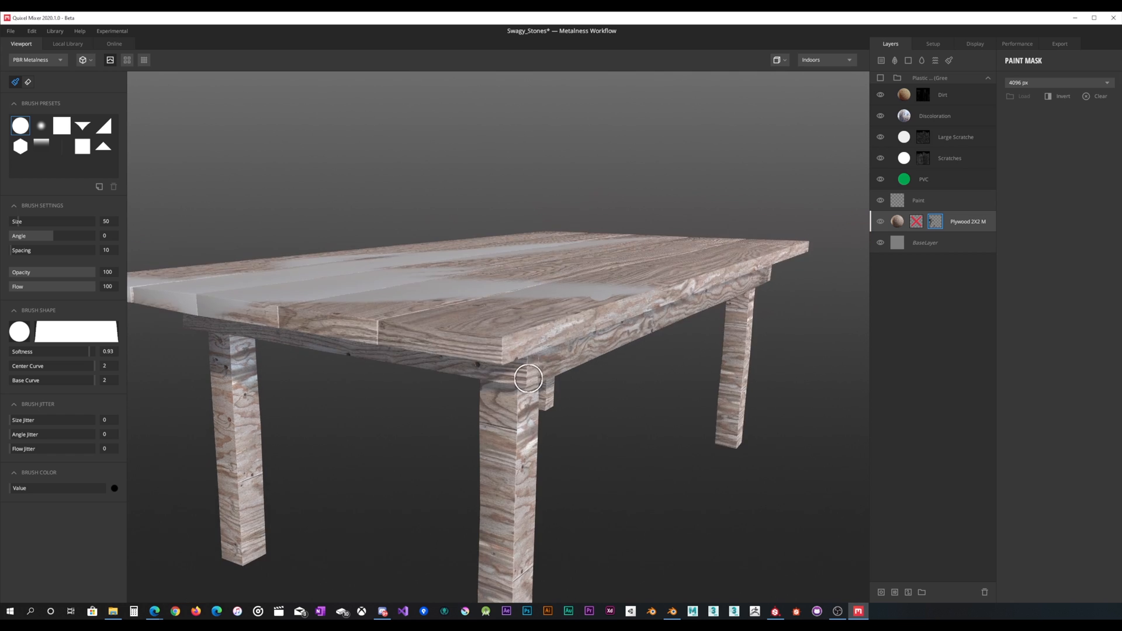
pyautogui.scroll(8, 528, 381)
pyautogui.moveTo(541, 378)
pyautogui.keyDown('alt'); pyautogui.mouseDown()
pyautogui.moveTo(520, 380)
pyautogui.moveTo(529, 384)
pyautogui.mouseUp(); pyautogui.keyUp('alt')
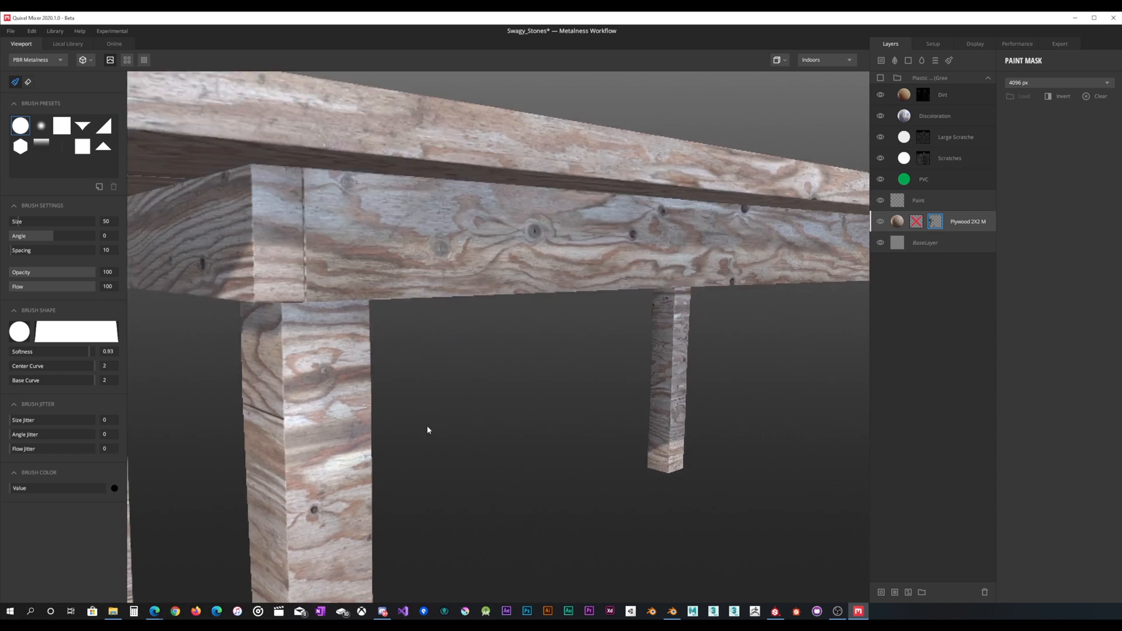
pyautogui.scroll(-6, 449, 418)
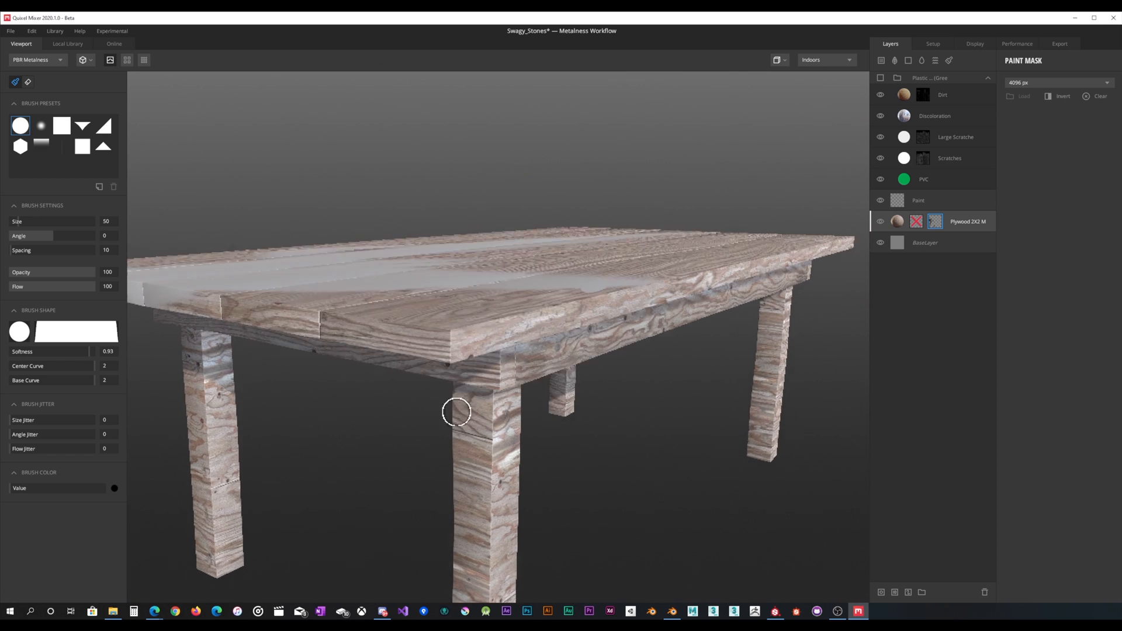
pyautogui.keyDown('alt'); pyautogui.moveTo(457, 412); pyautogui.dragTo(460, 419); pyautogui.keyUp('alt')
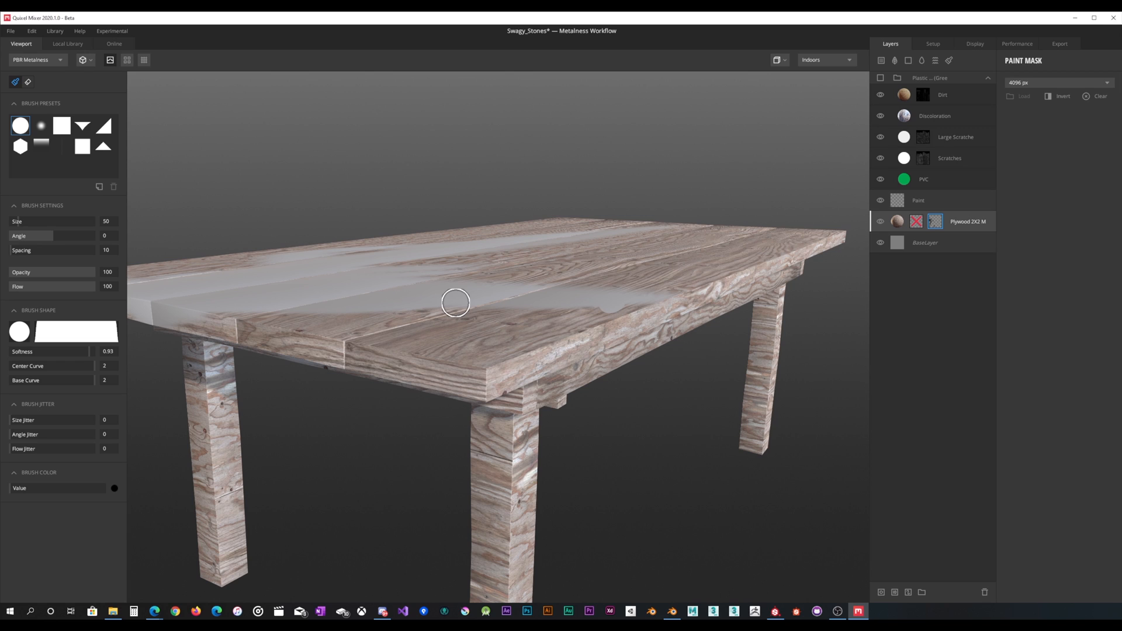
# Search the local library for "fabri" and return to viewing the table in the viewport.
pyautogui.click(68, 44)
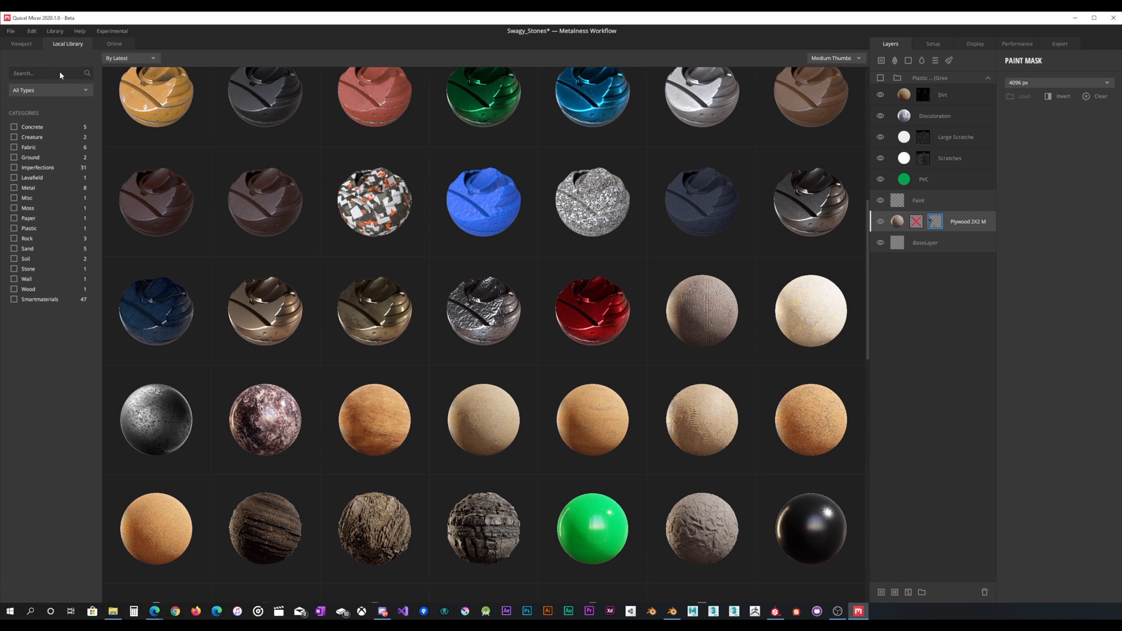
pyautogui.click(61, 74)
pyautogui.write('fabri')
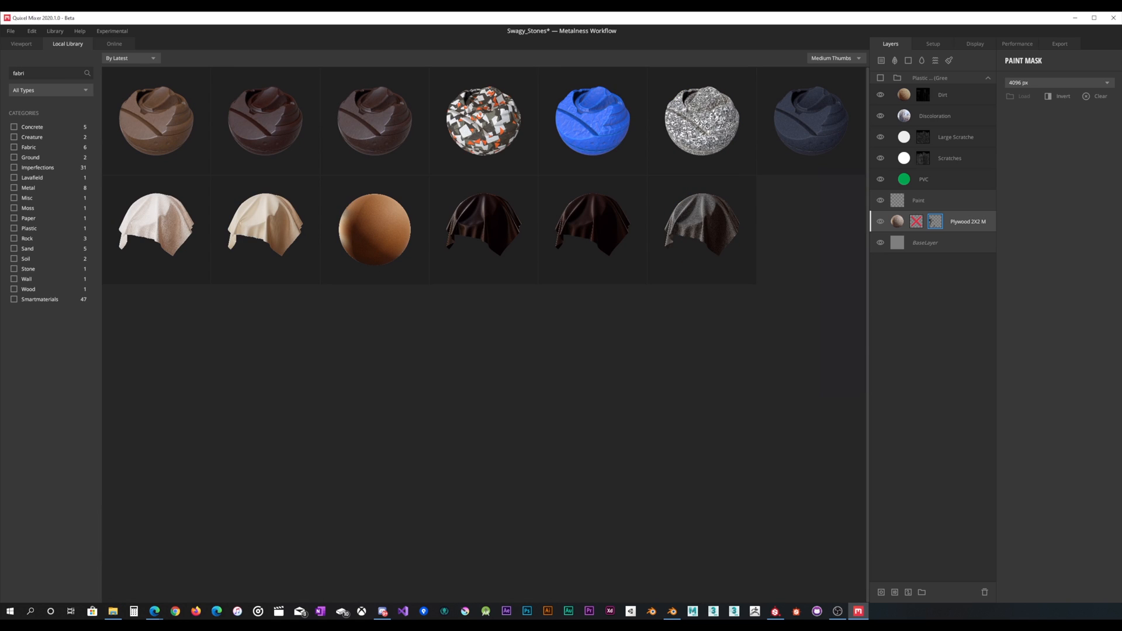
pyautogui.click(24, 44)
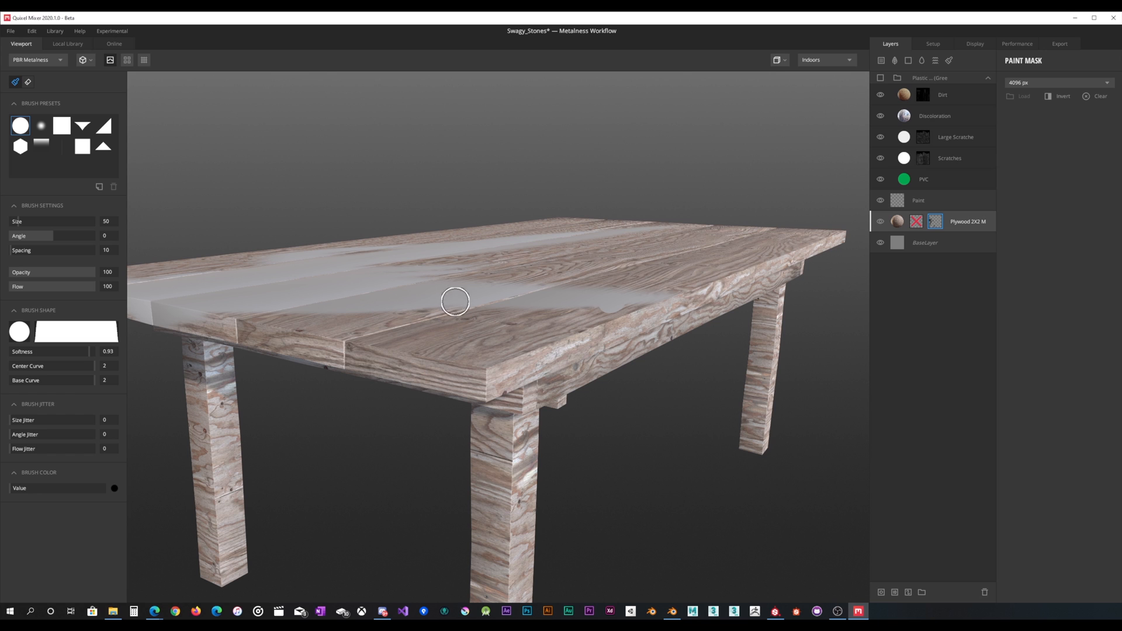
pyautogui.keyDown('alt'); pyautogui.moveTo(524, 352); pyautogui.dragTo(496, 371); pyautogui.keyUp('alt')
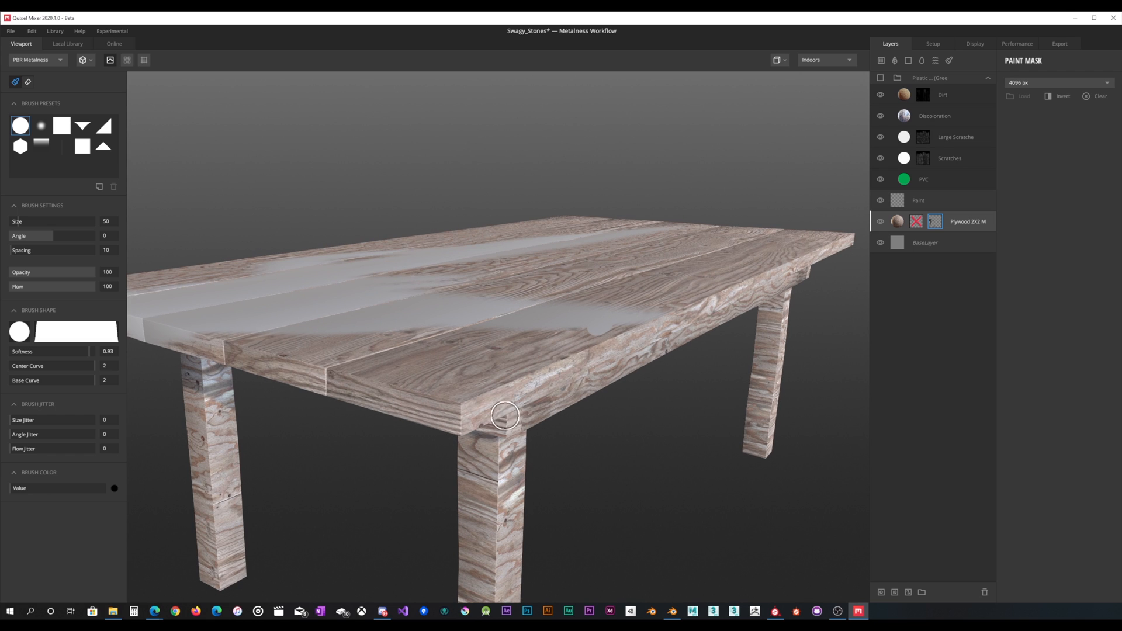
# Examine the plywood on the table's front corner and tabletop, and glance at the fabric materials in the local library.
pyautogui.scroll(-3, 482, 423)
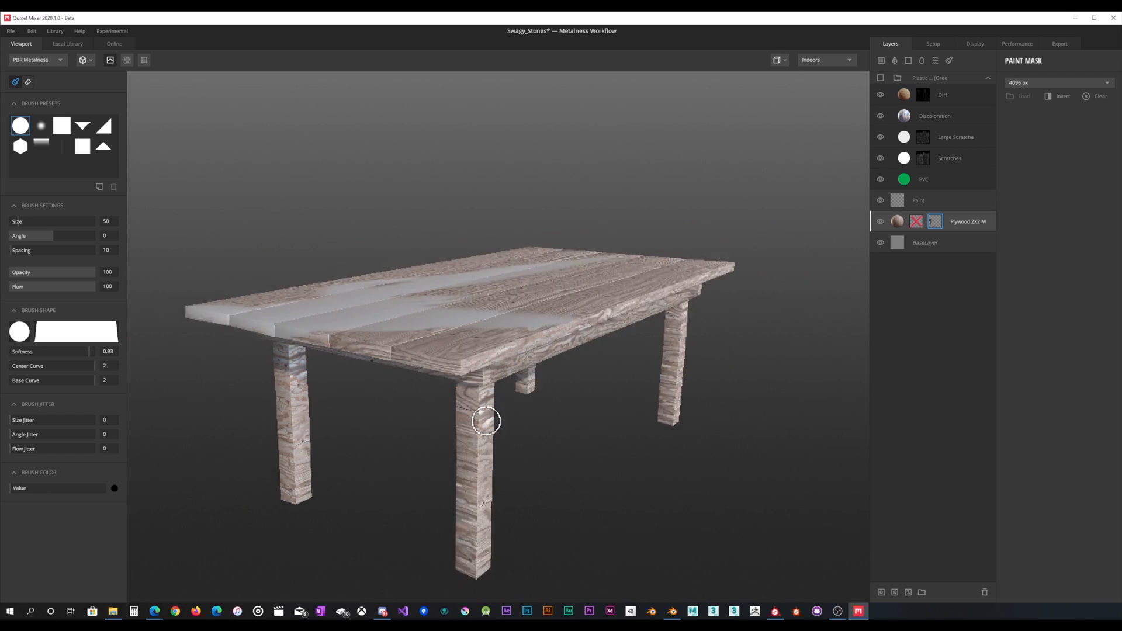
pyautogui.scroll(6, 488, 418)
pyautogui.scroll(-5, 497, 432)
pyautogui.keyDown('alt'); pyautogui.moveTo(496, 433); pyautogui.dragTo(493, 425); pyautogui.keyUp('alt')
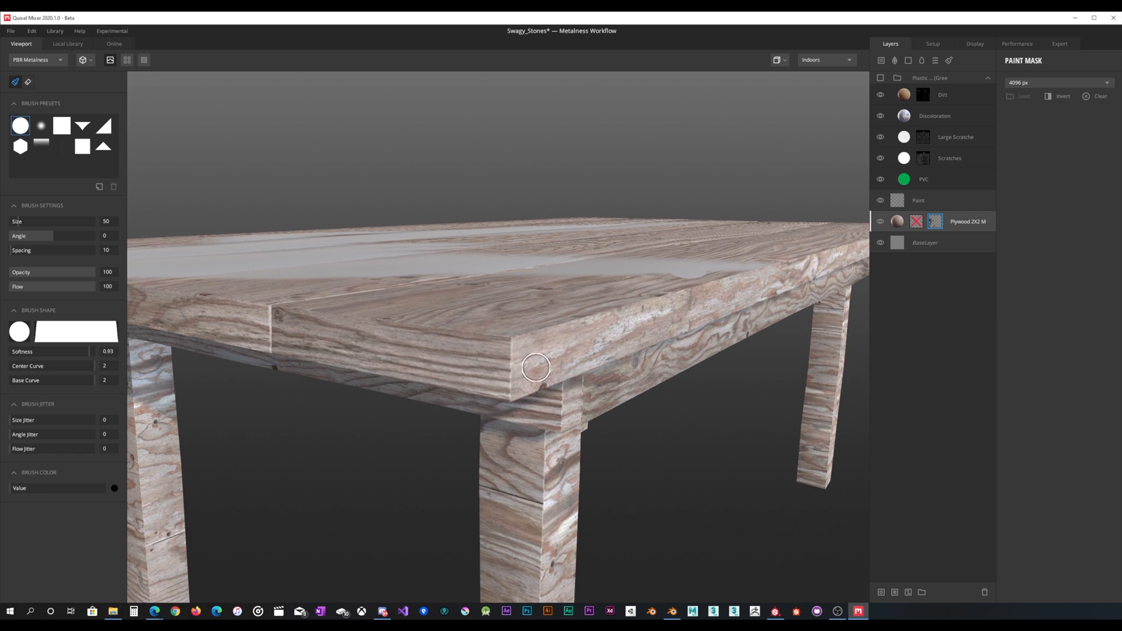
pyautogui.click(77, 43)
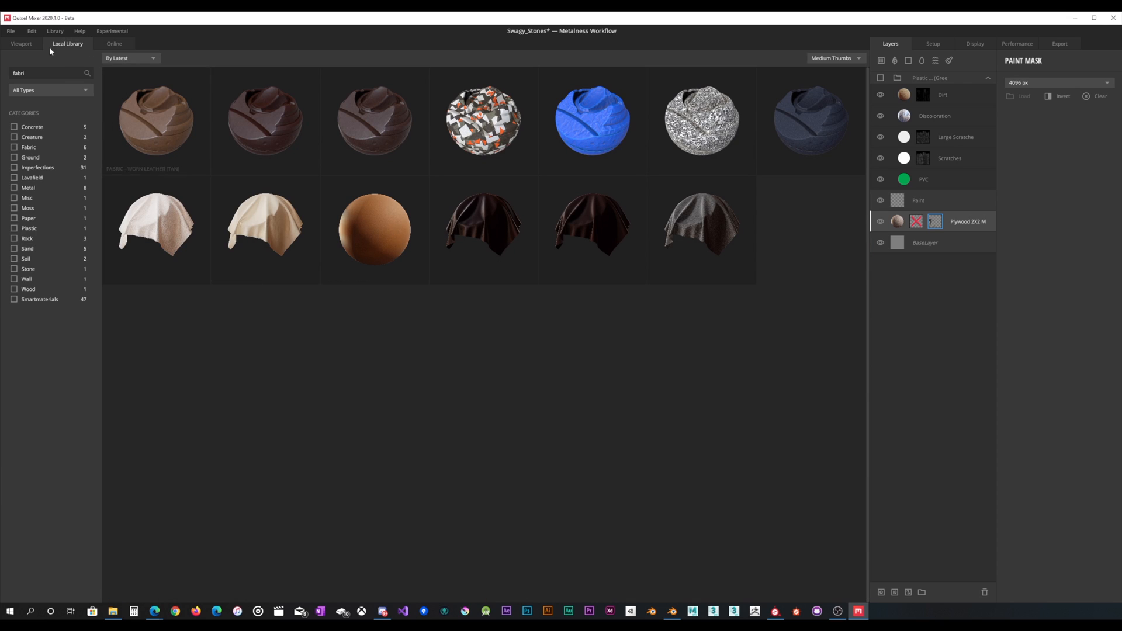
pyautogui.click(26, 44)
pyautogui.keyDown('alt'); pyautogui.moveTo(528, 354); pyautogui.dragTo(541, 368); pyautogui.keyUp('alt')
pyautogui.scroll(-3, 542, 360)
pyautogui.scroll(-2, 541, 360)
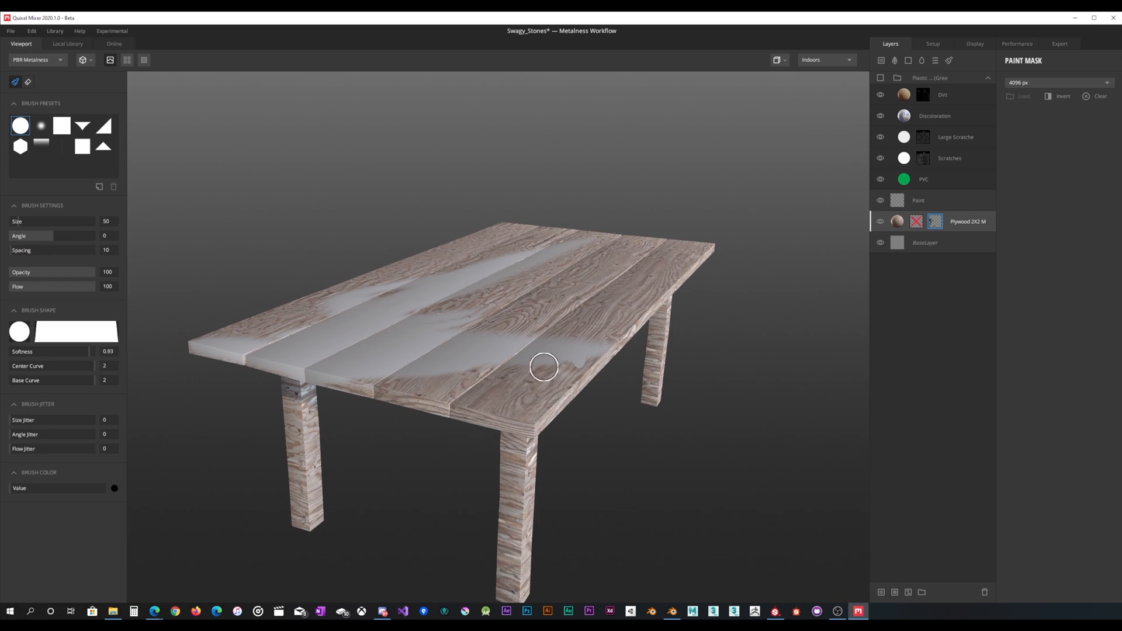
# Switch to Substance Painter and view its dark wooden table from a pulled-back angle.
pyautogui.click(775, 611)
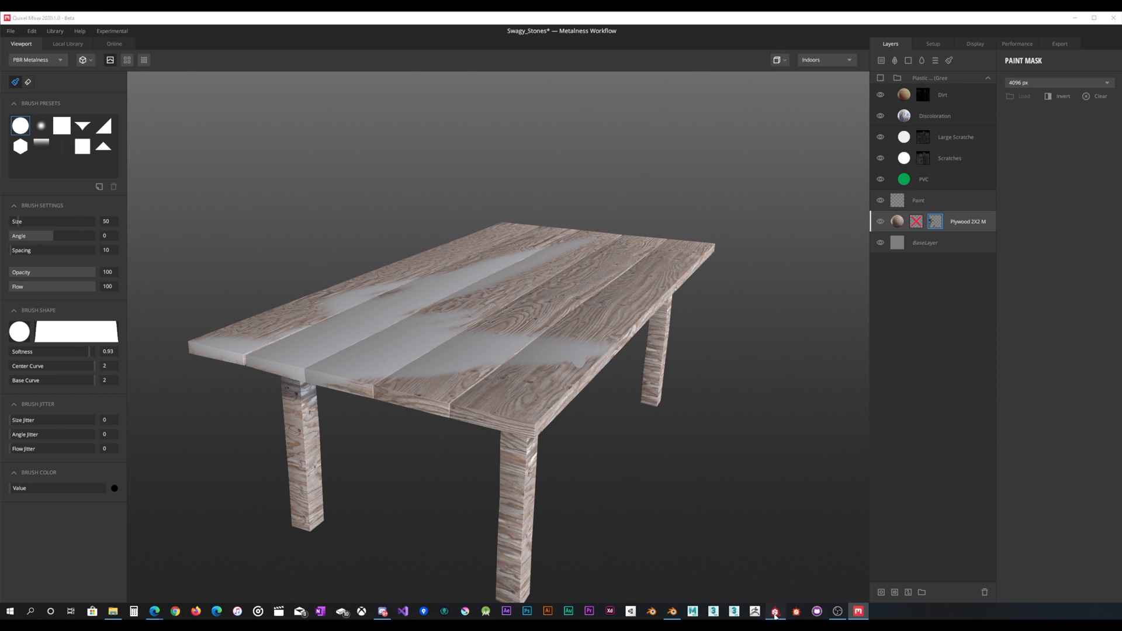
pyautogui.moveTo(484, 356)
pyautogui.keyDown('alt'); pyautogui.mouseDown()
pyautogui.moveTo(437, 330)
pyautogui.moveTo(485, 316)
pyautogui.moveTo(475, 315)
pyautogui.mouseUp(); pyautogui.keyUp('alt')
pyautogui.scroll(-3, 447, 327)
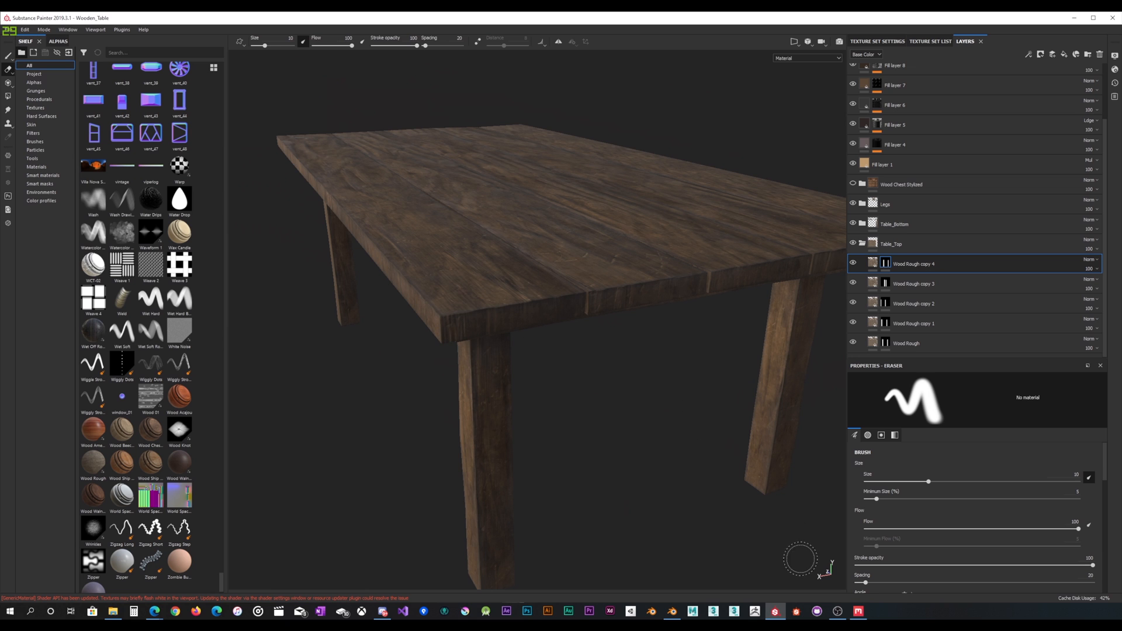
# Return to Quixel Mixer and inspect the plywood table's apron, legs and front corner.
pyautogui.click(858, 611)
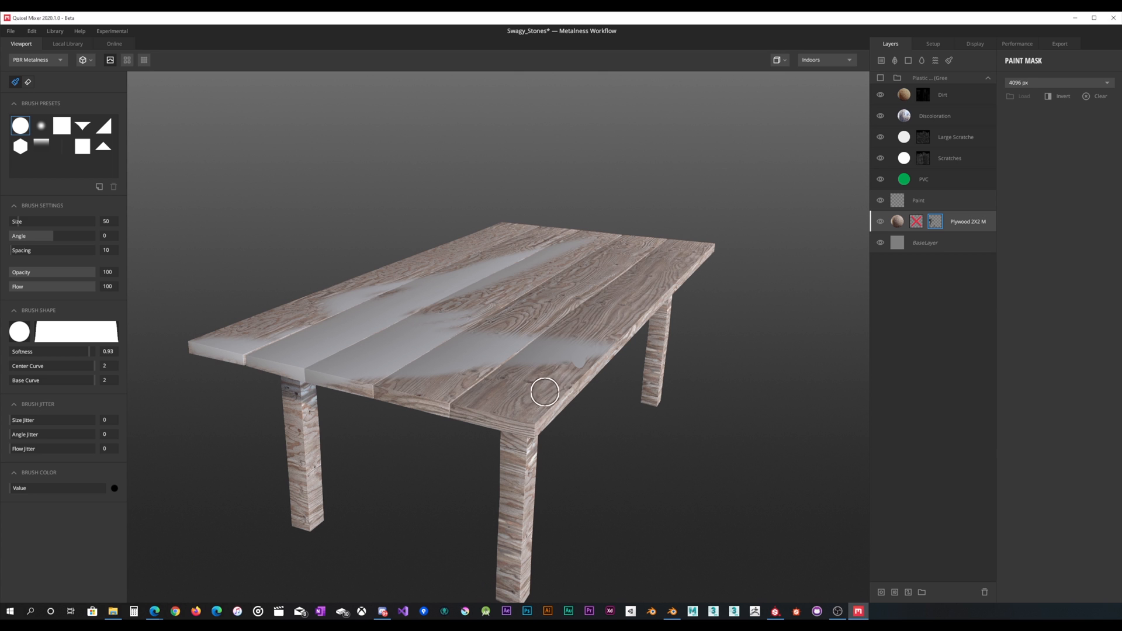
pyautogui.keyDown('alt'); pyautogui.moveTo(538, 390); pyautogui.dragTo(534, 381); pyautogui.keyUp('alt')
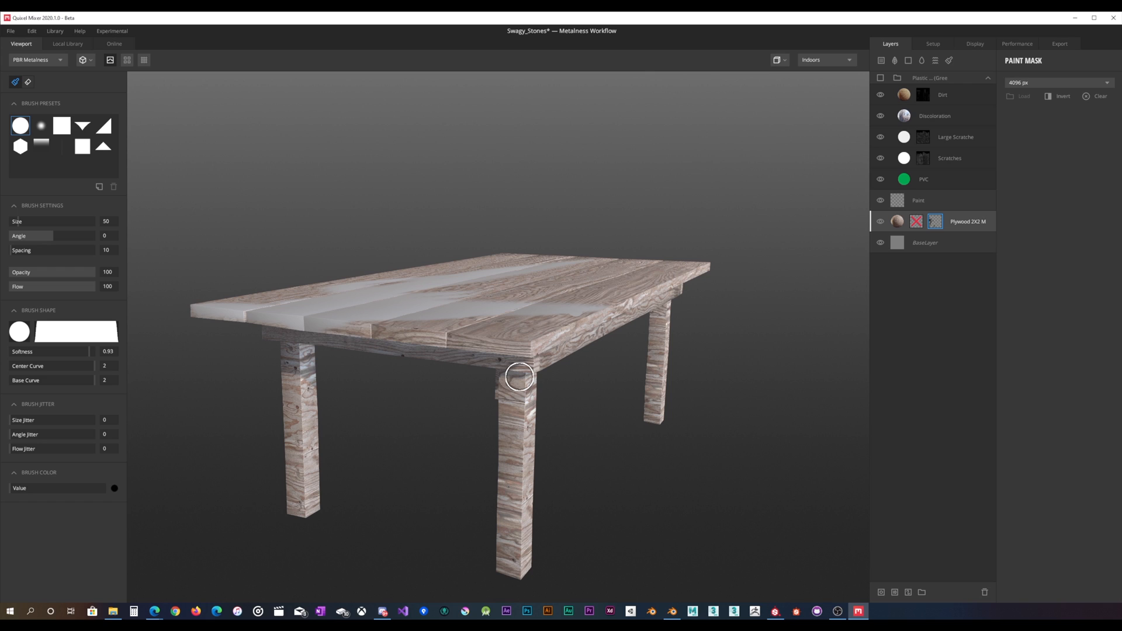
pyautogui.keyDown('alt'); pyautogui.moveTo(514, 346); pyautogui.dragTo(505, 351); pyautogui.keyUp('alt')
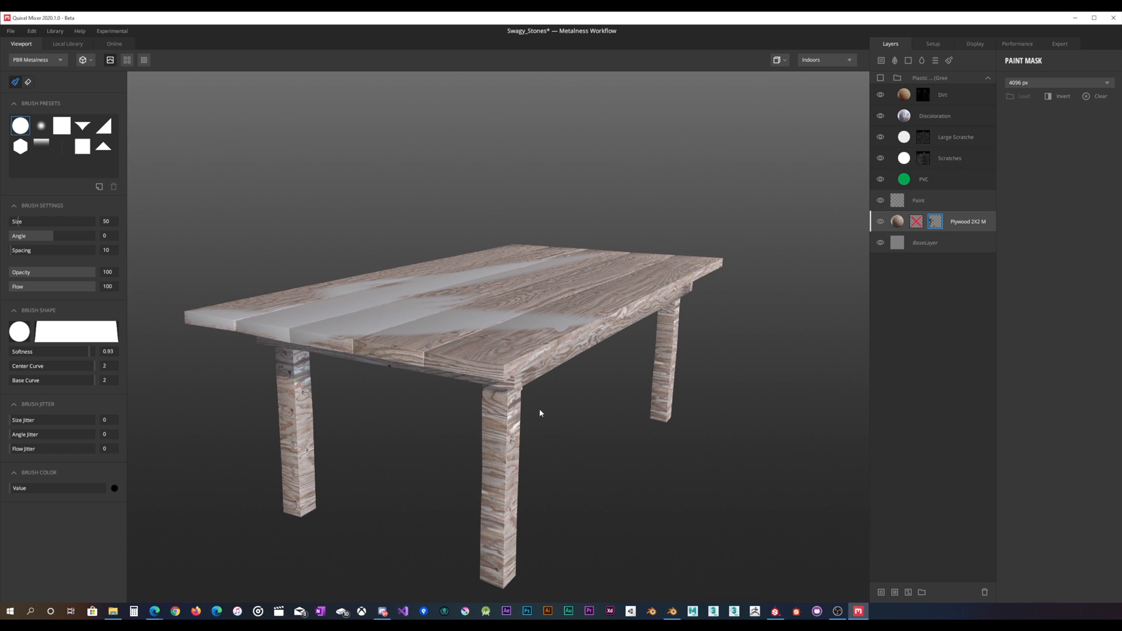
pyautogui.scroll(5, 542, 403)
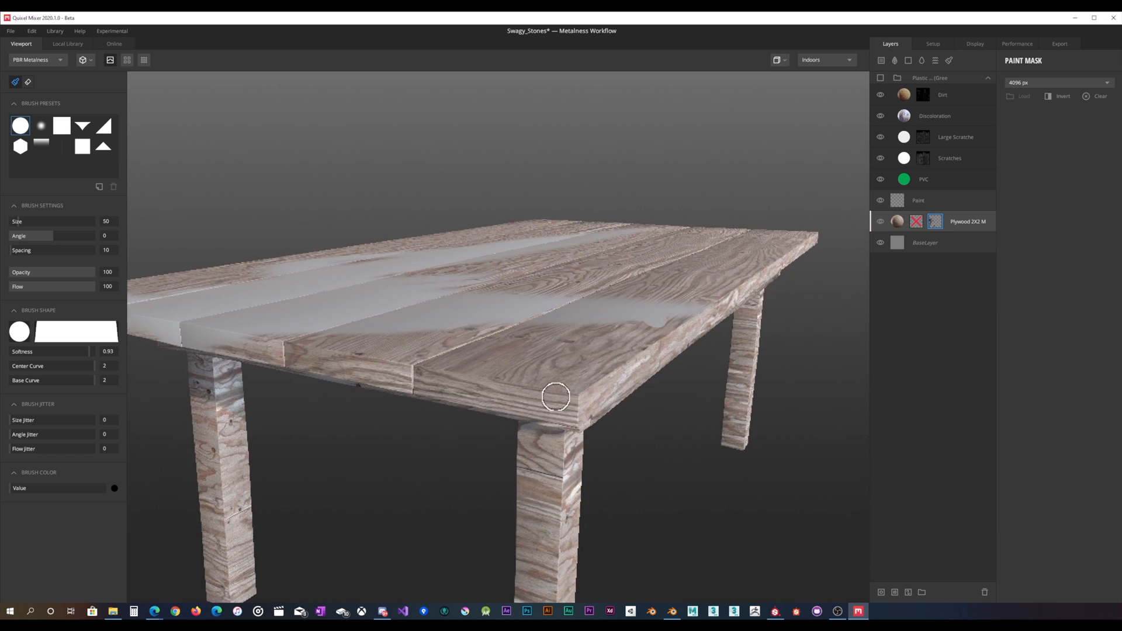
pyautogui.keyDown('alt'); pyautogui.moveTo(559, 410); pyautogui.dragTo(547, 402); pyautogui.keyUp('alt')
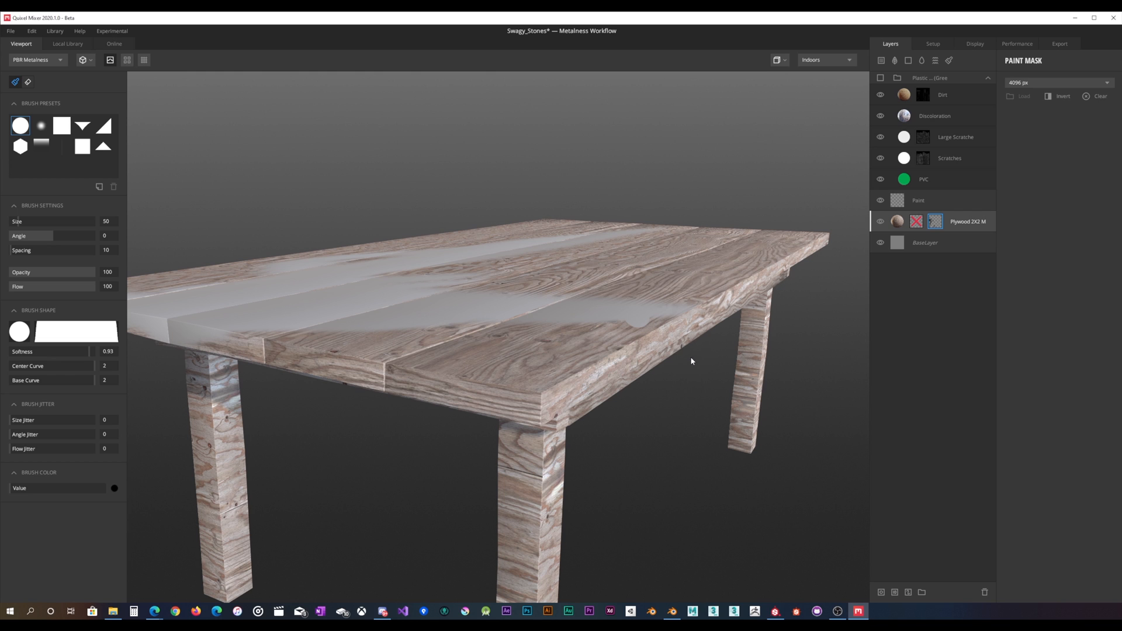
# View the tabletop corner in Substance Painter and compare it with the plywood table in Quixel Mixer.
pyautogui.click(775, 611)
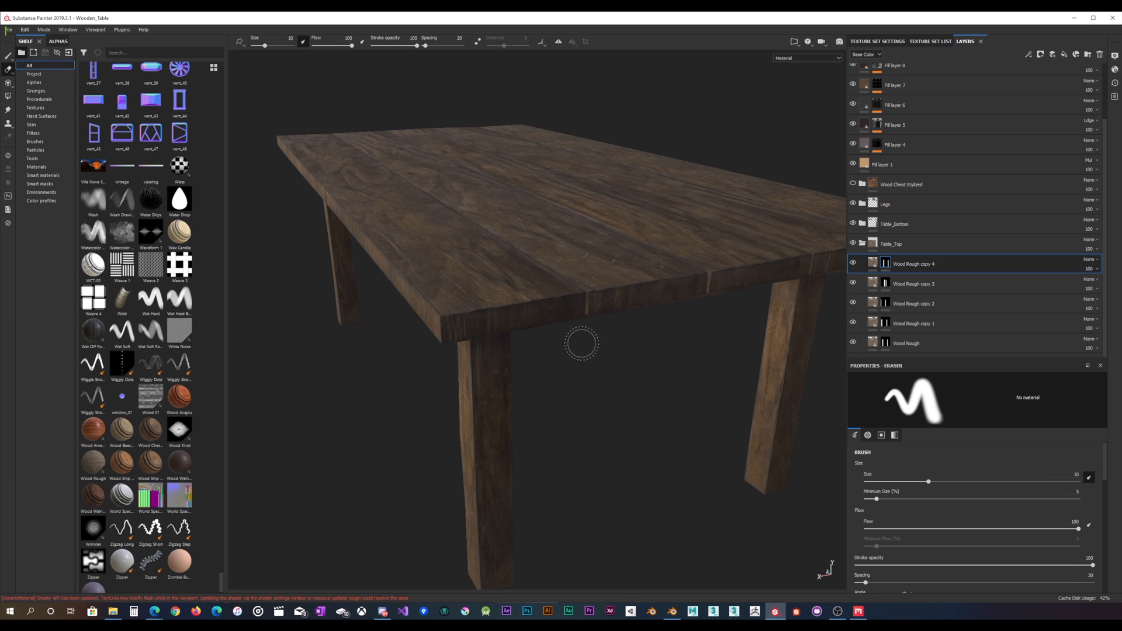
pyautogui.keyDown('alt'); pyautogui.moveTo(581, 342); pyautogui.dragTo(559, 354); pyautogui.keyUp('alt')
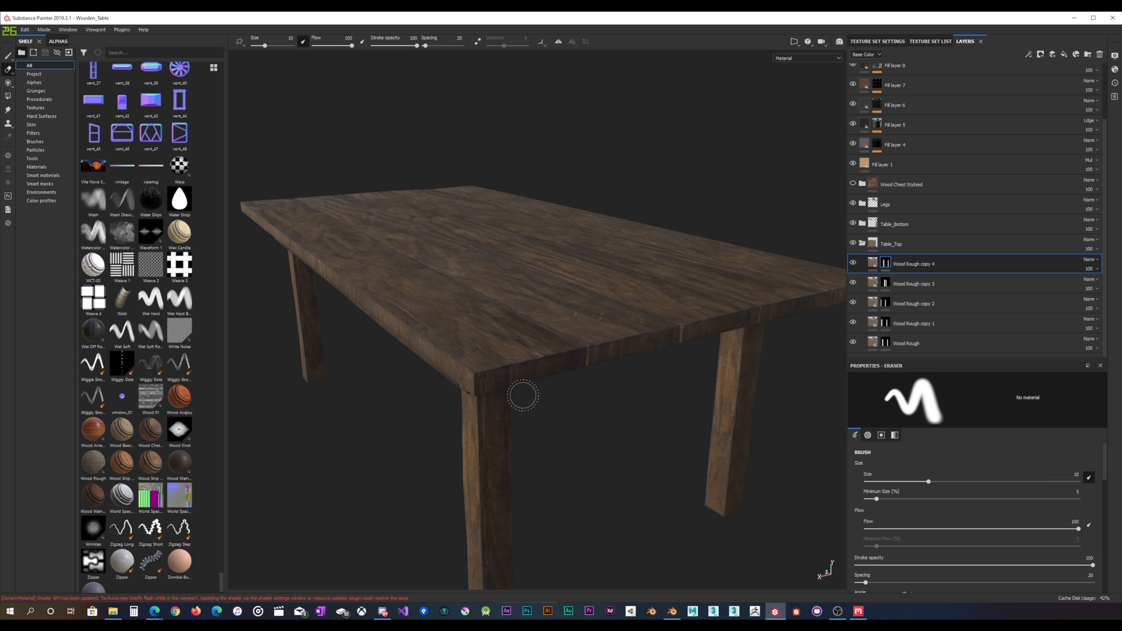
pyautogui.click(858, 611)
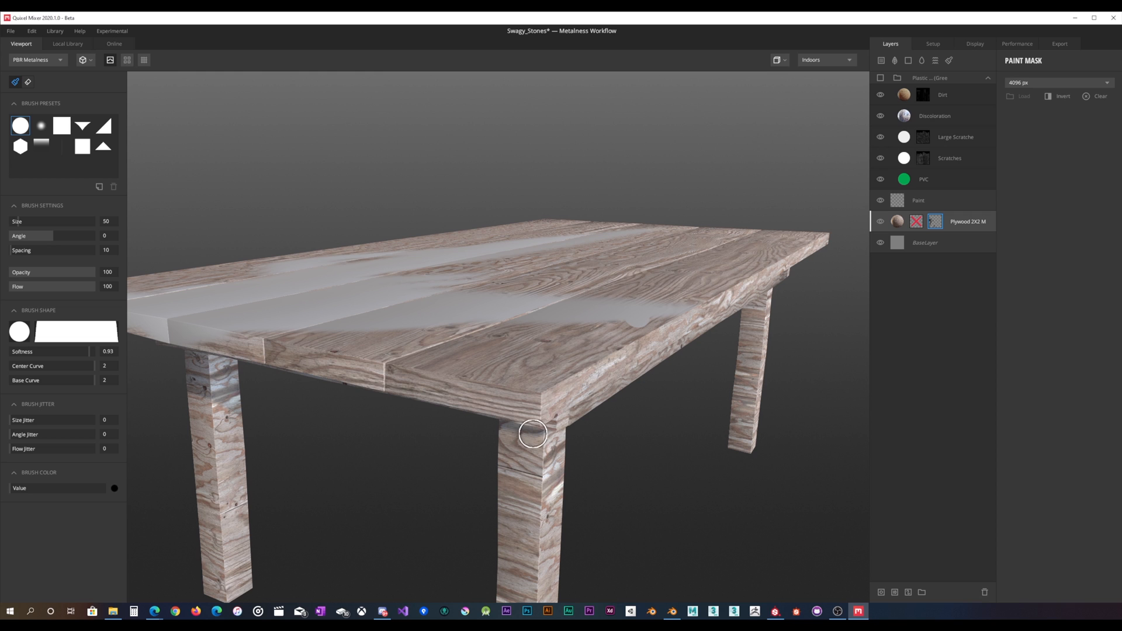
pyautogui.keyDown('alt'); pyautogui.moveTo(546, 426); pyautogui.dragTo(541, 416); pyautogui.keyUp('alt')
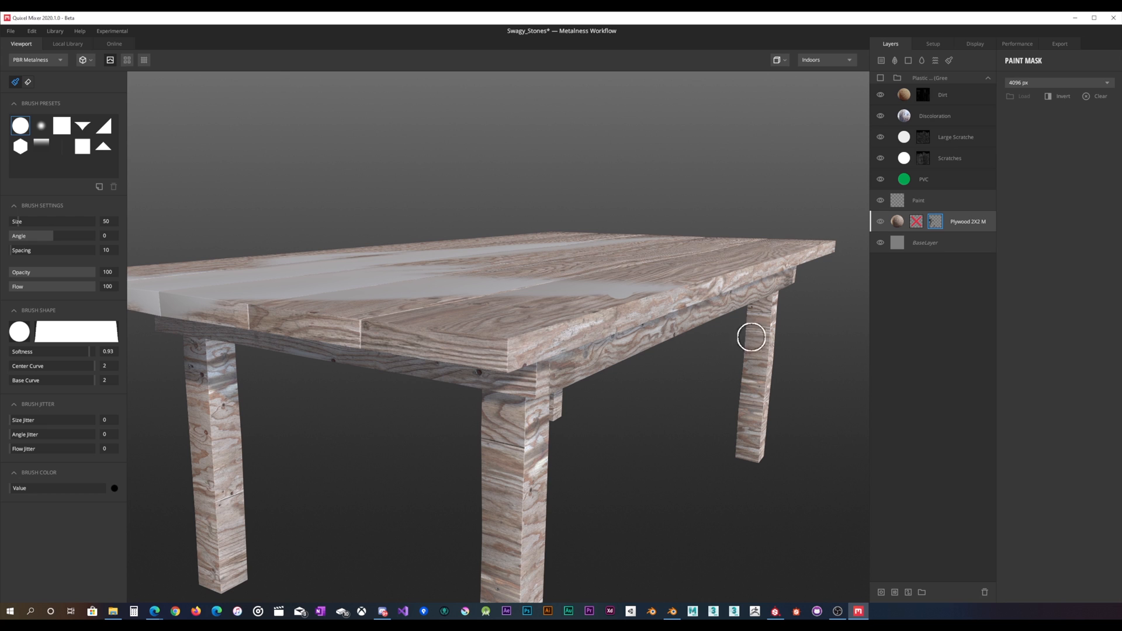
# Inspect the table's apron and legs from a low angle in Substance Painter and return to Quixel Mixer.
pyautogui.click(776, 612)
pyautogui.keyDown('alt'); pyautogui.moveTo(587, 402); pyautogui.dragTo(573, 421); pyautogui.keyUp('alt')
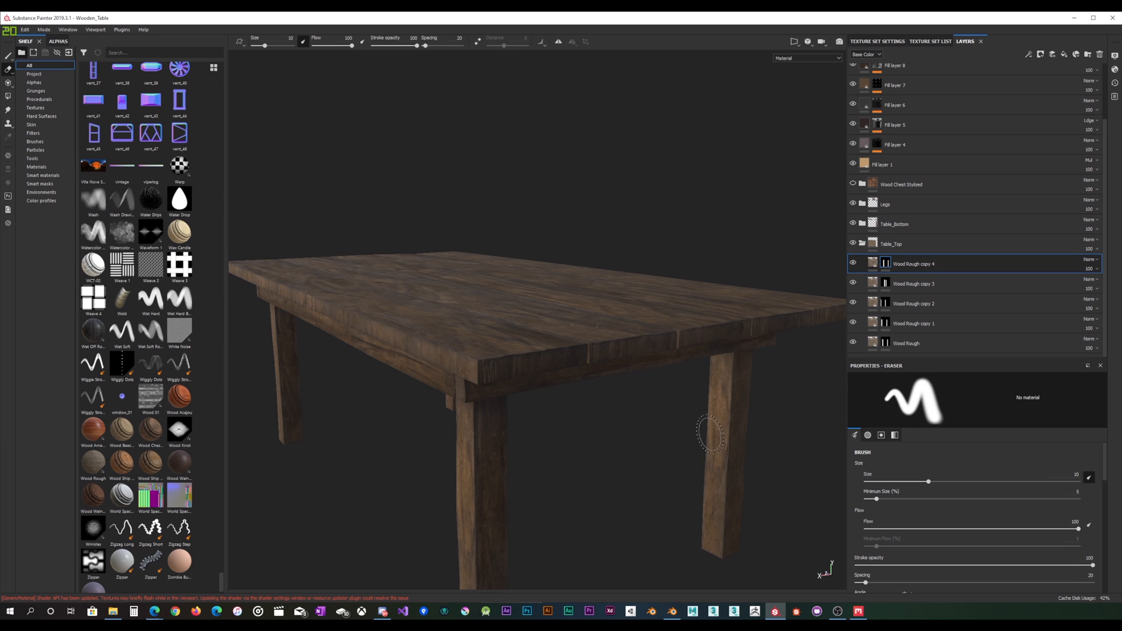
pyautogui.click(858, 611)
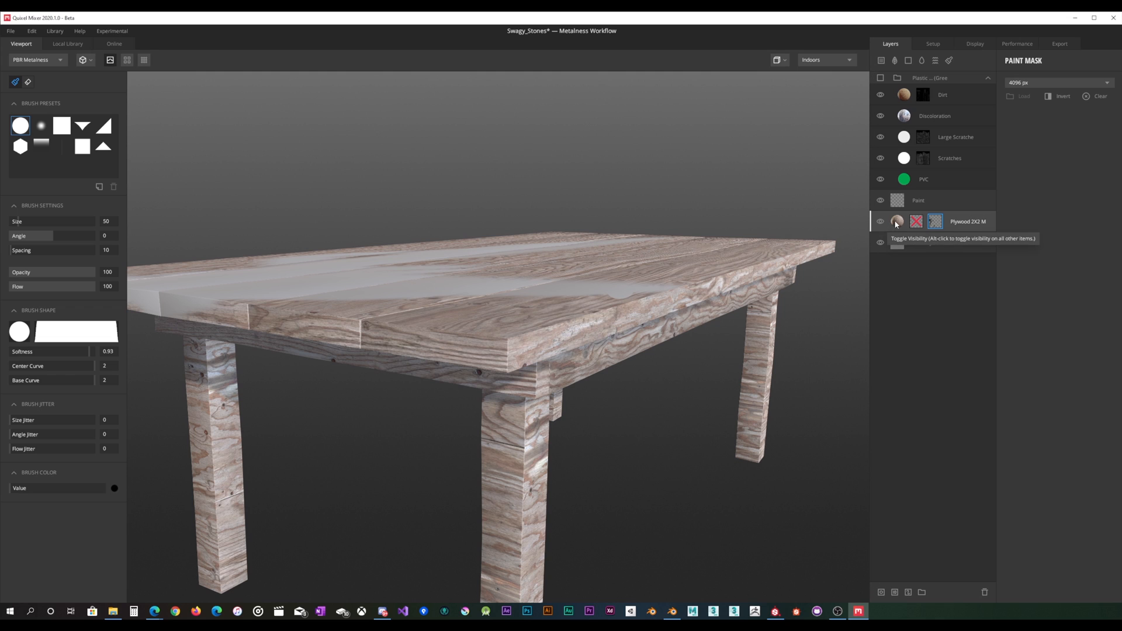
# Select the Plywood 2X2 M layer, review the local library's fabric materials and return to viewing the table.
pyautogui.click(967, 227)
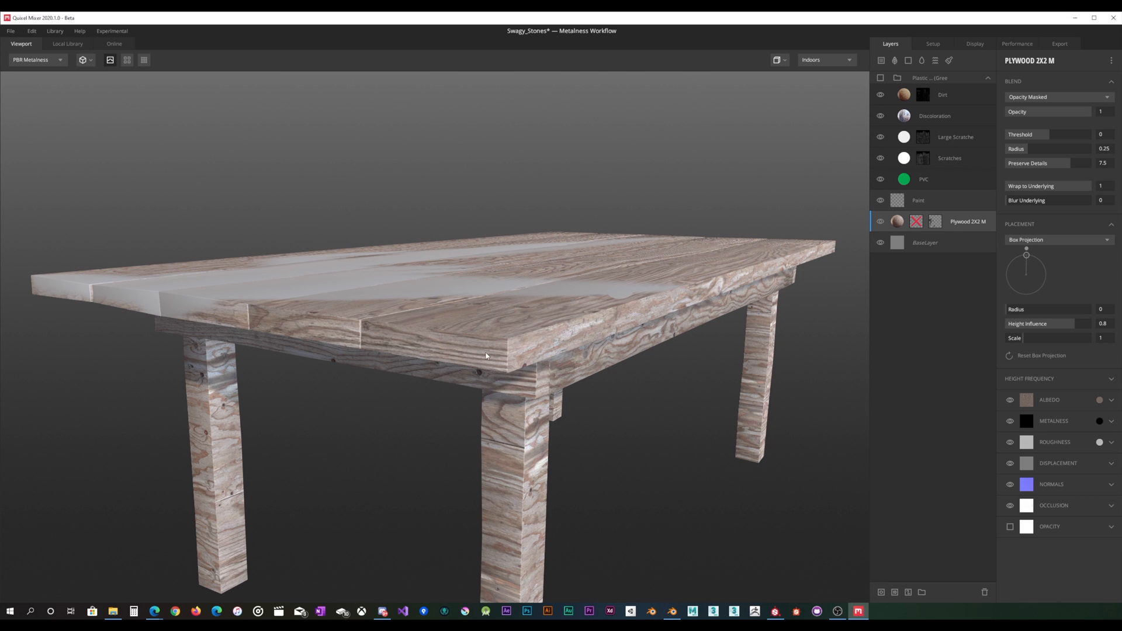
pyautogui.click(68, 44)
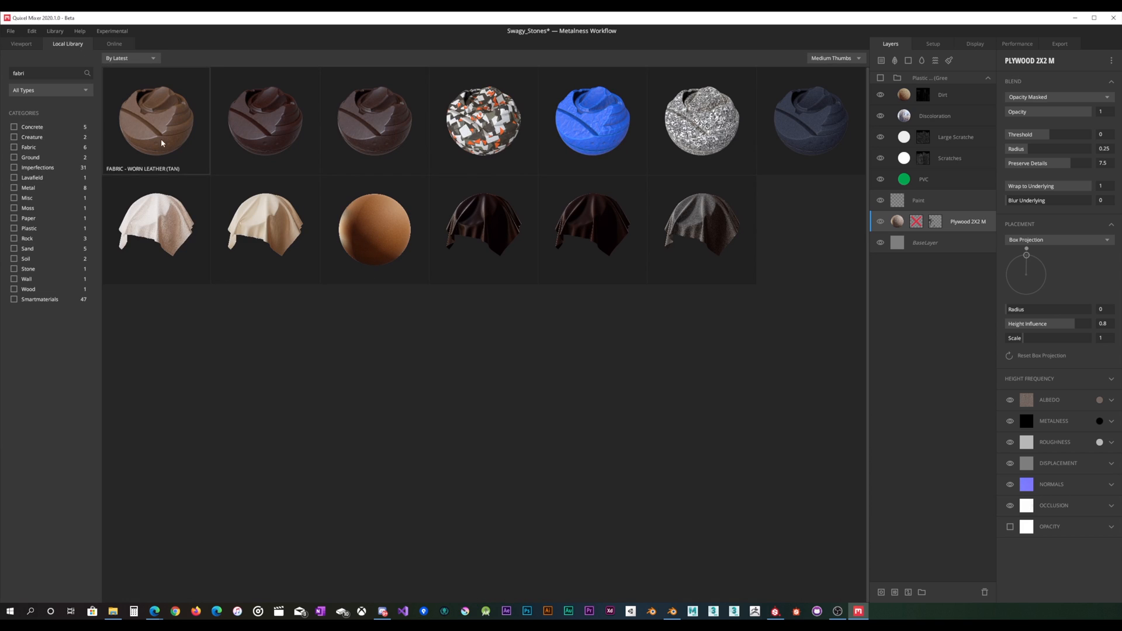
pyautogui.click(22, 44)
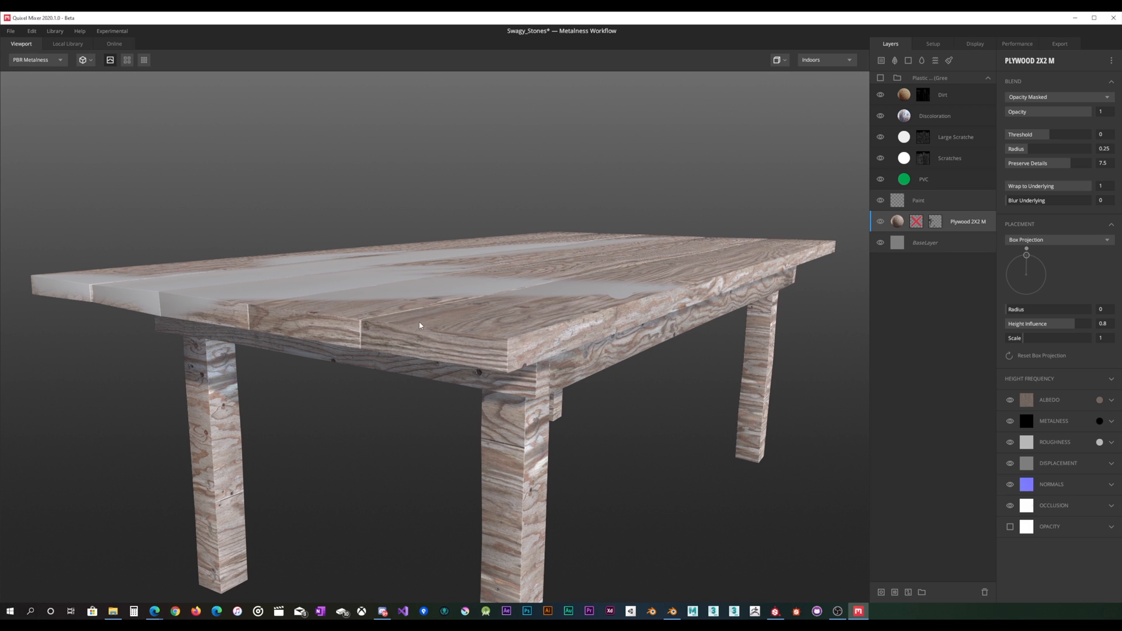
pyautogui.moveTo(425, 331); pyautogui.dragTo(514, 389)
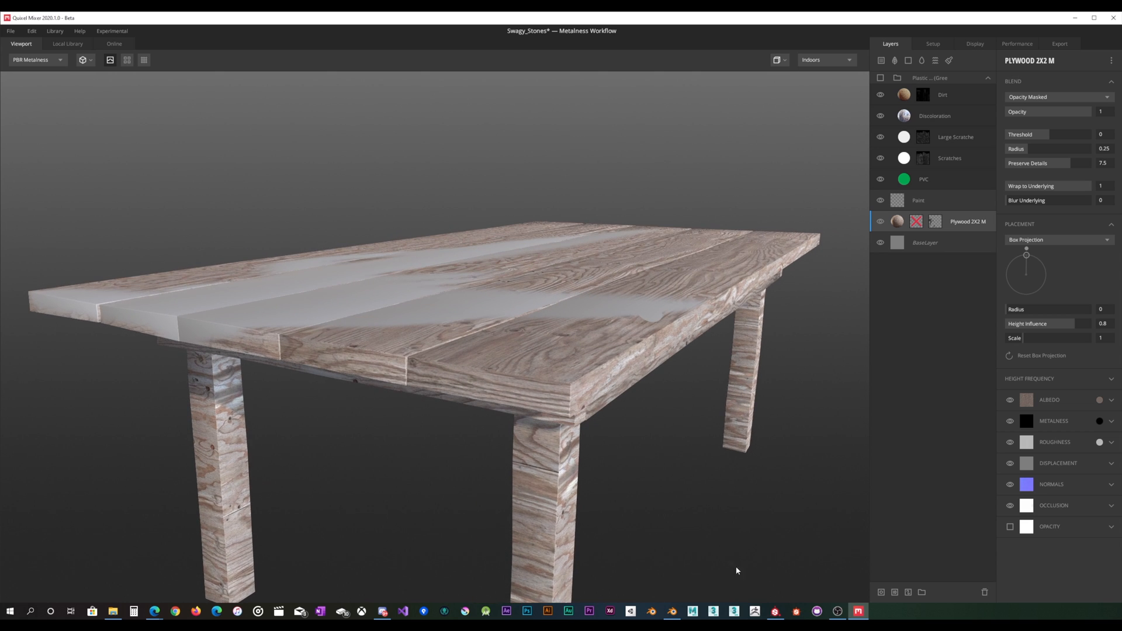
# Compare the tabletop's wood surface in Substance Painter with the plywood planks in Quixel Mixer from above.
pyautogui.click(775, 611)
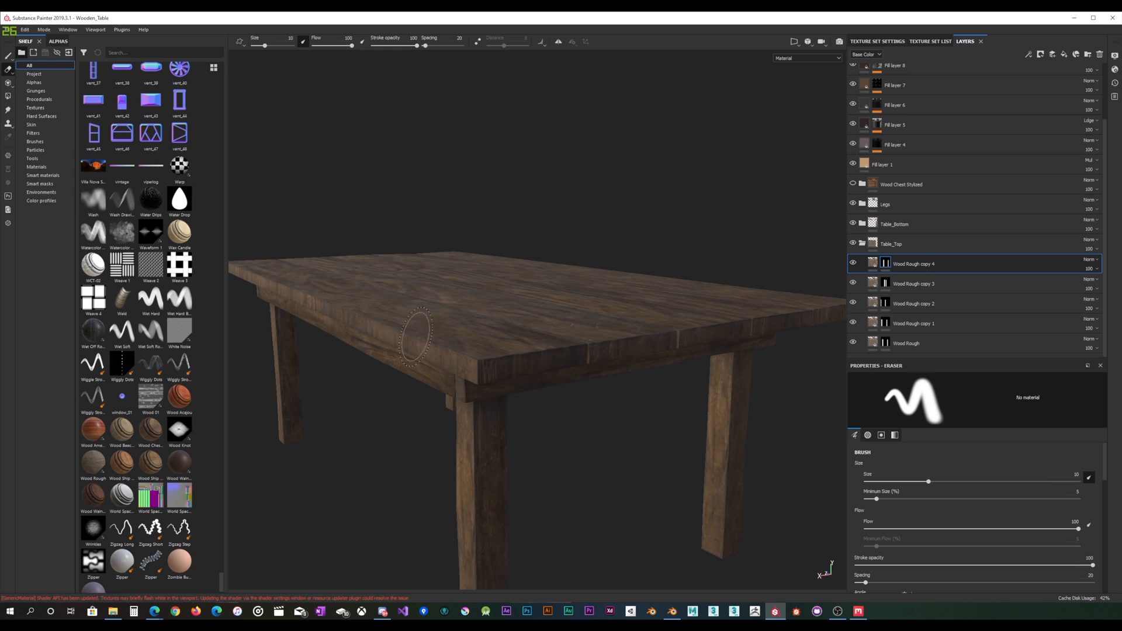
pyautogui.keyDown('alt'); pyautogui.moveTo(494, 335); pyautogui.dragTo(483, 346); pyautogui.keyUp('alt')
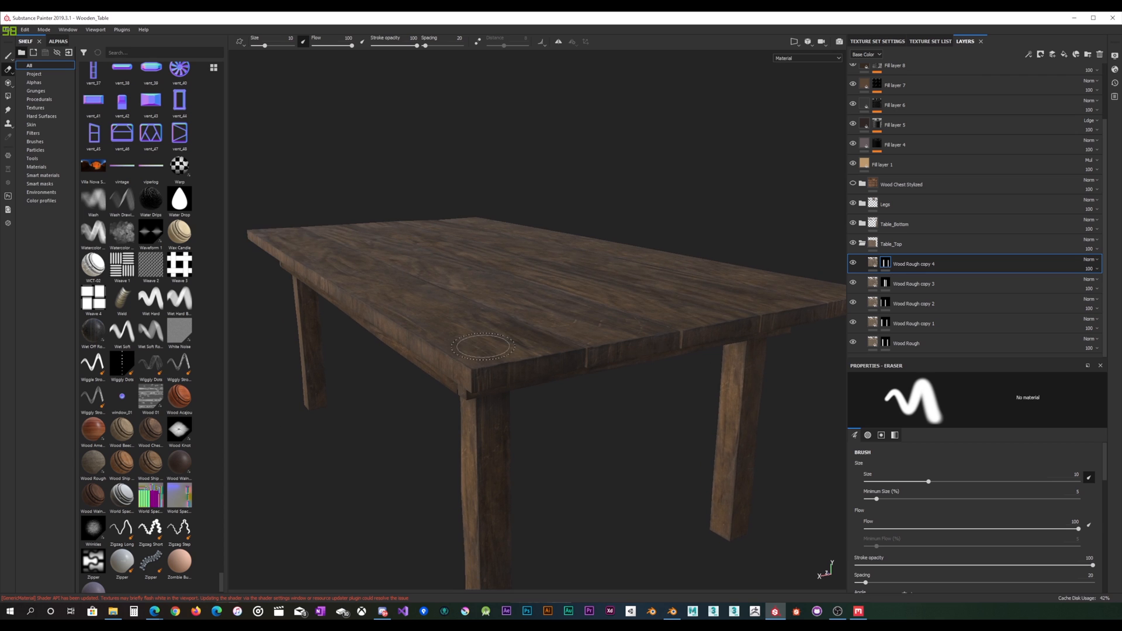
pyautogui.click(857, 611)
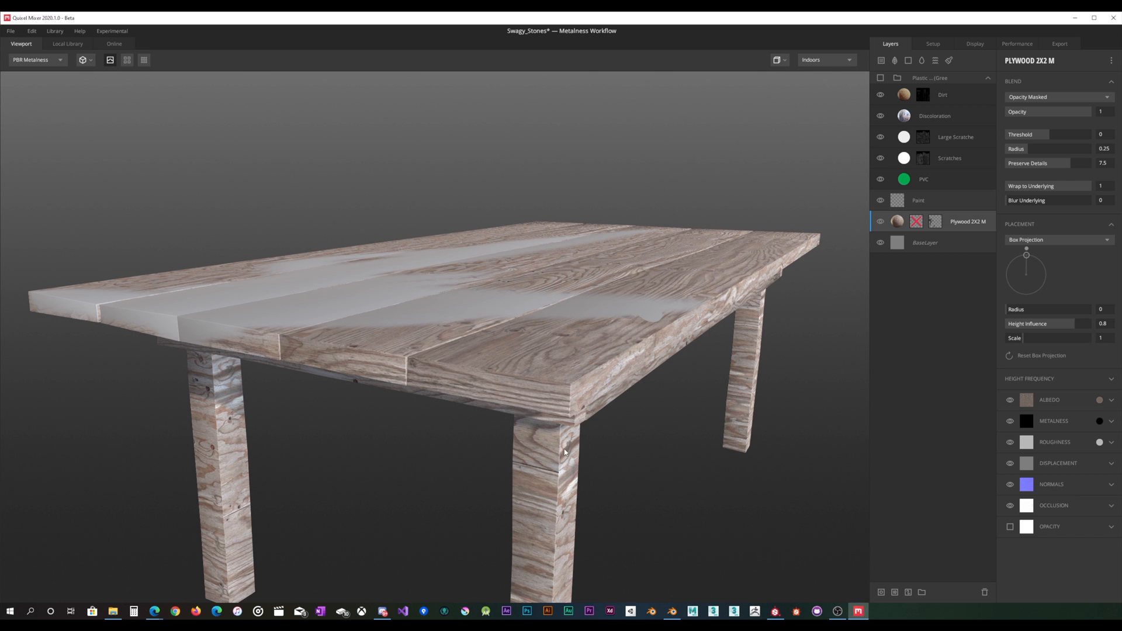
pyautogui.keyDown('alt'); pyautogui.moveTo(514, 407); pyautogui.dragTo(523, 417); pyautogui.keyUp('alt')
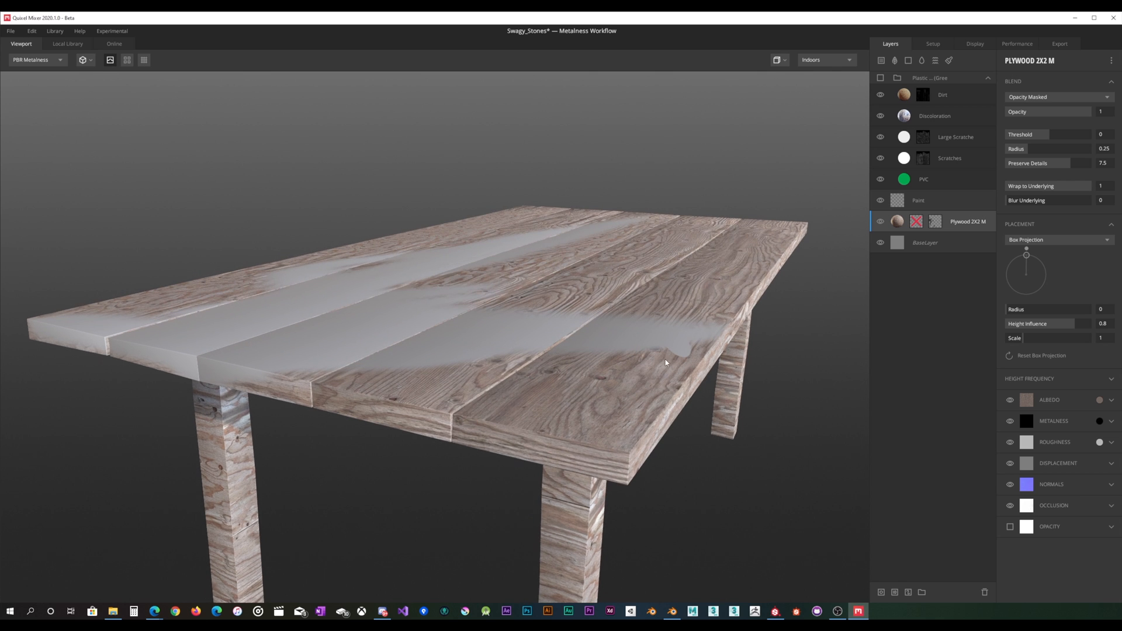
pyautogui.keyDown('alt'); pyautogui.moveTo(586, 398); pyautogui.dragTo(581, 399); pyautogui.keyUp('alt')
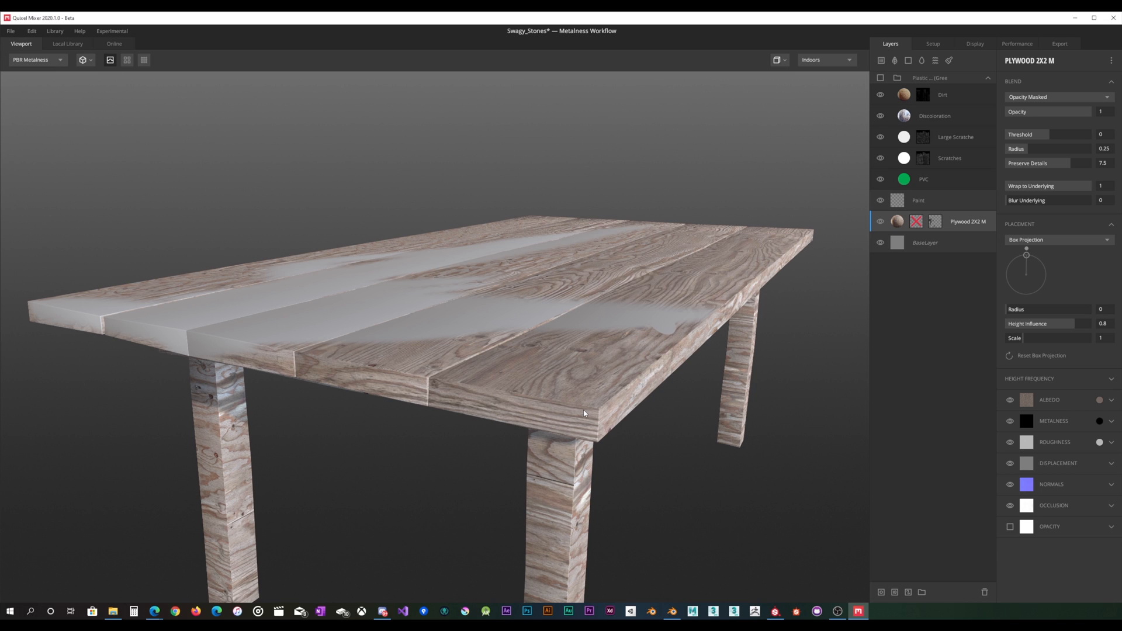
# Switch to Substance Painter and browse its full asset shelf back to the fabric materials and patterns.
pyautogui.click(775, 611)
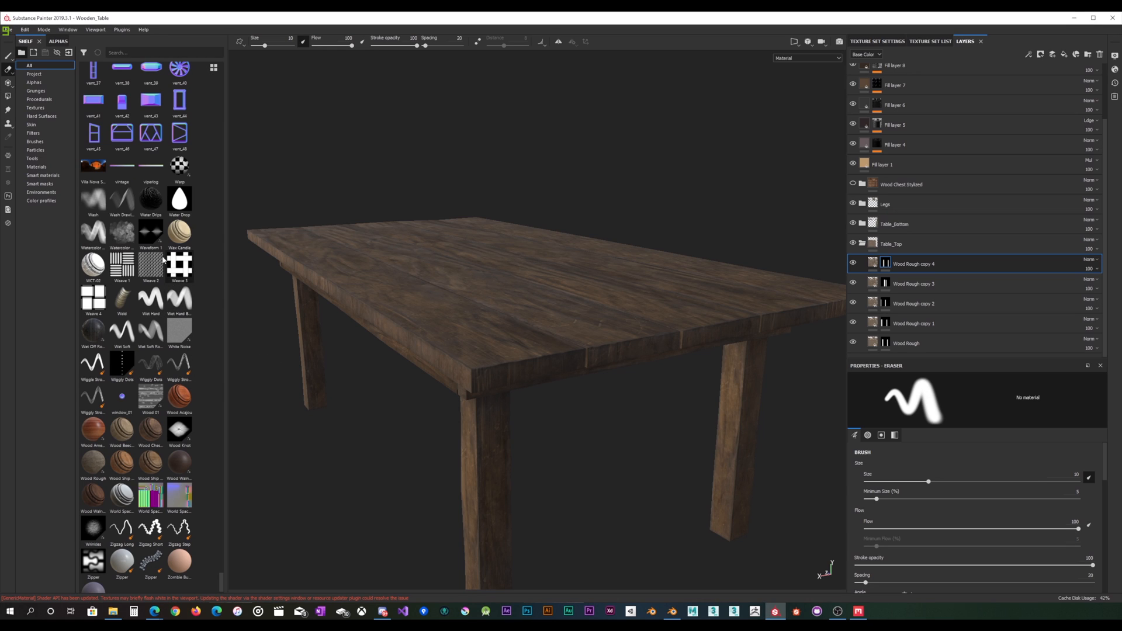
pyautogui.scroll(10, 156, 256)
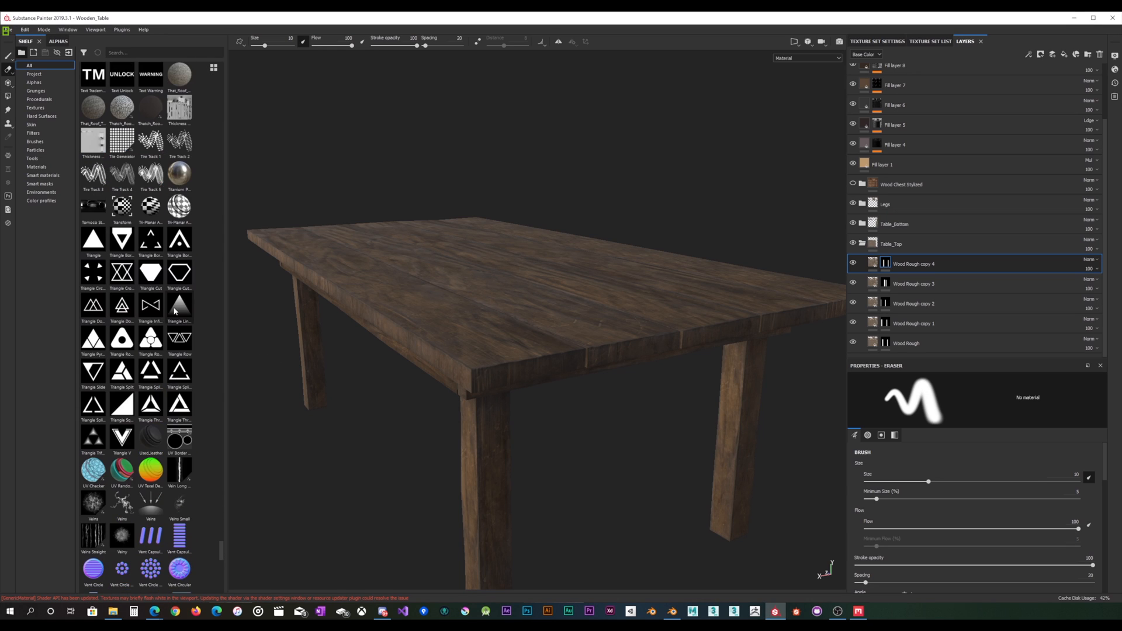
pyautogui.scroll(15, 178, 330)
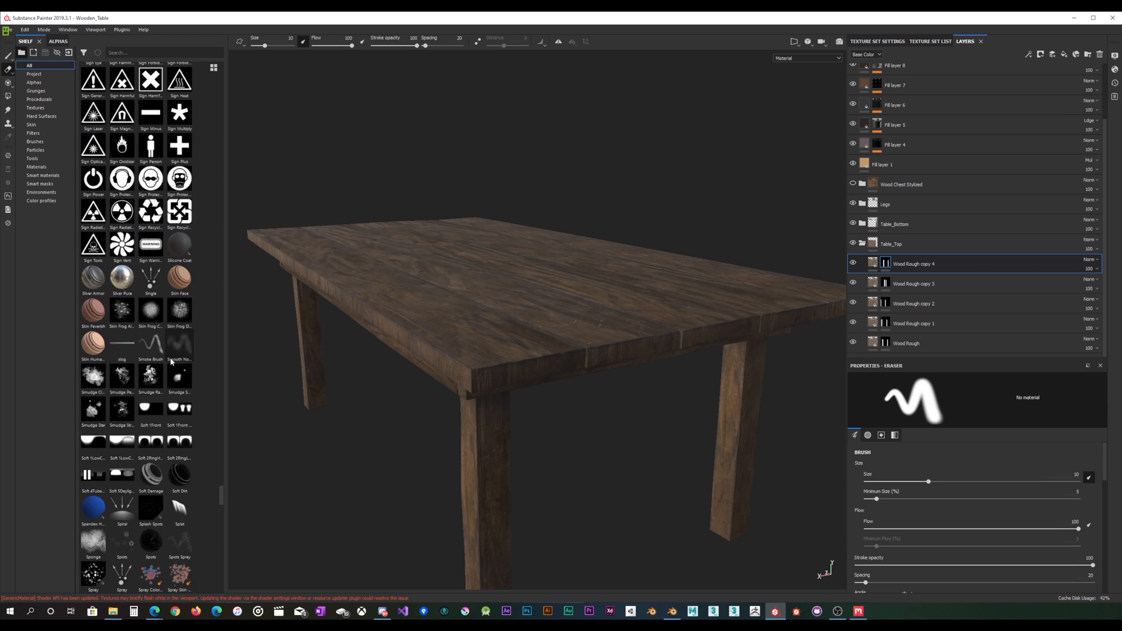
pyautogui.scroll(10, 172, 366)
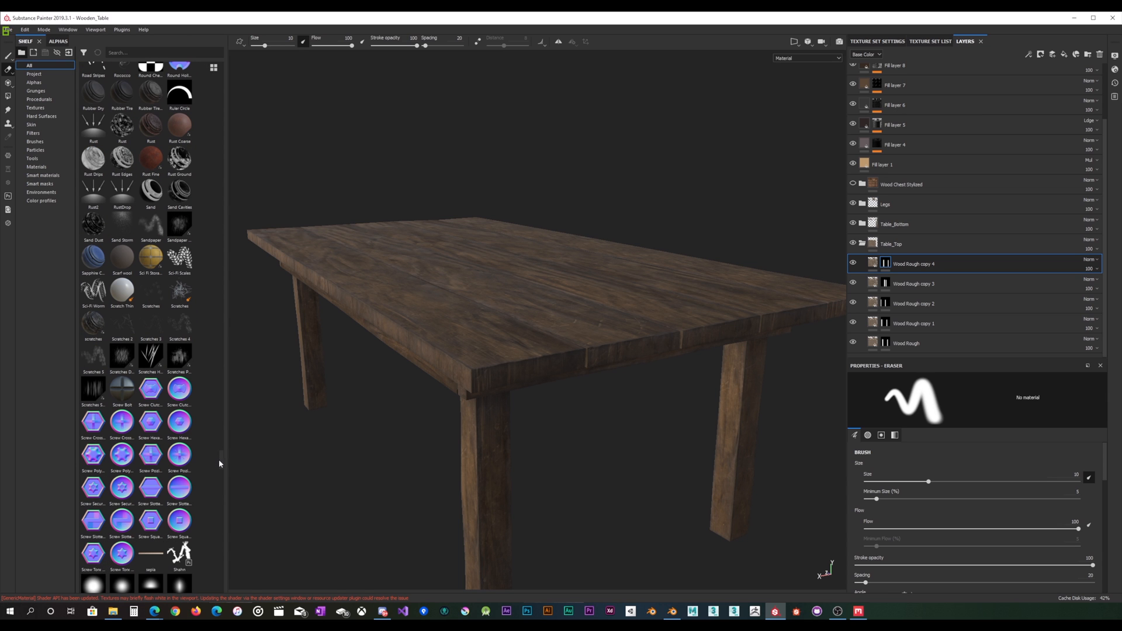
pyautogui.moveTo(221, 460); pyautogui.dragTo(197, 240)
pyautogui.scroll(-10, 196, 238)
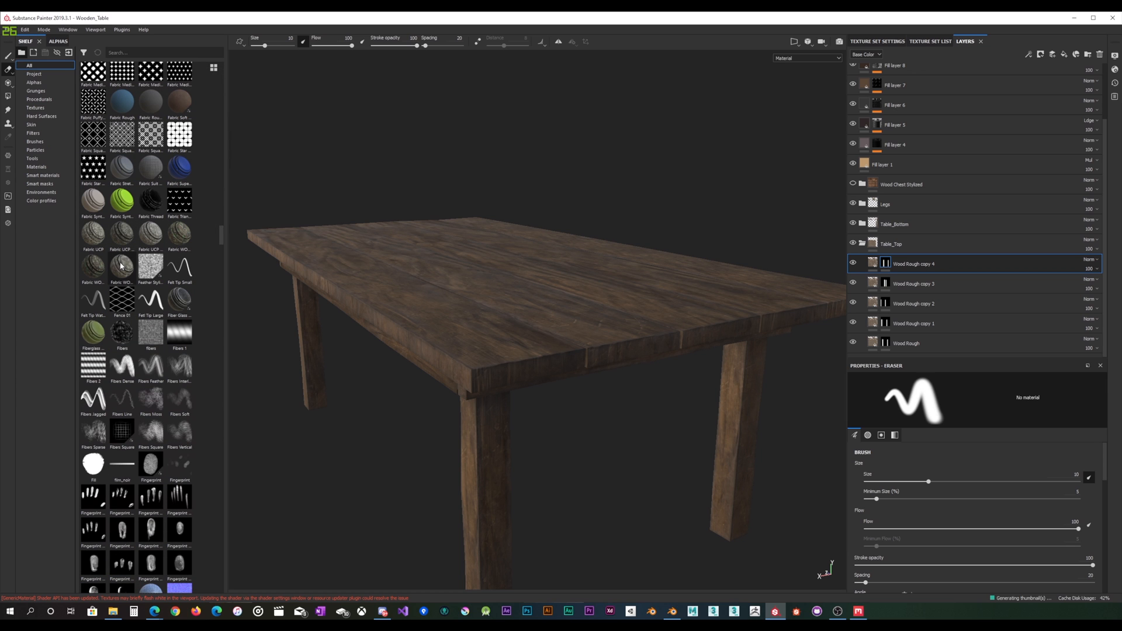
pyautogui.moveTo(115, 264)
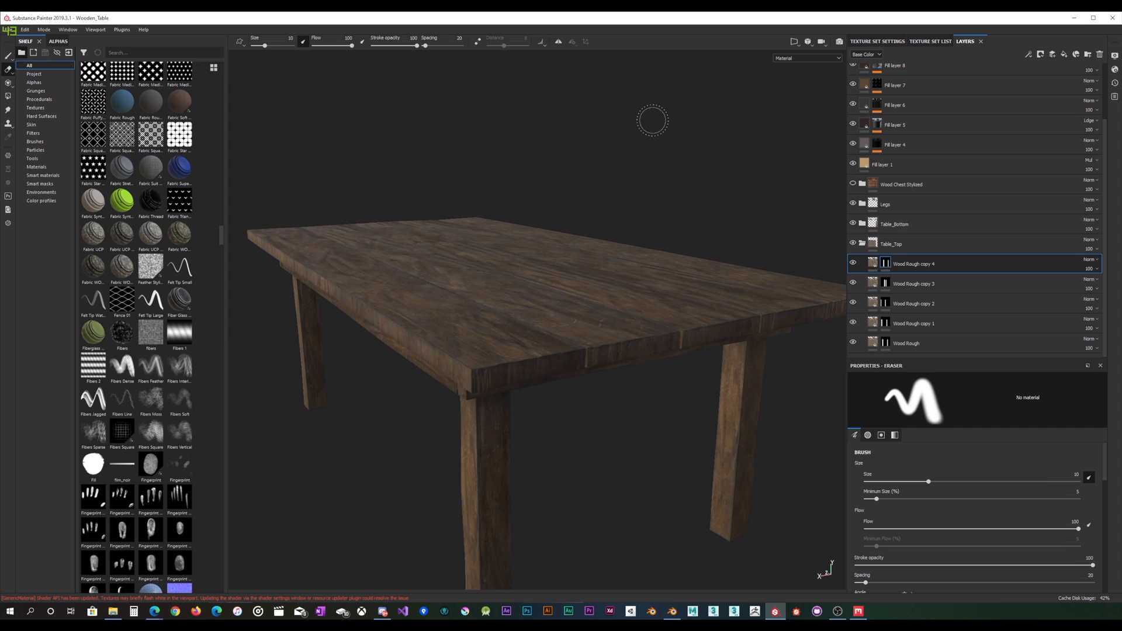
# Return to Quixel Mixer and examine the plywood on the table's apron and legs from a low angle.
pyautogui.click(858, 611)
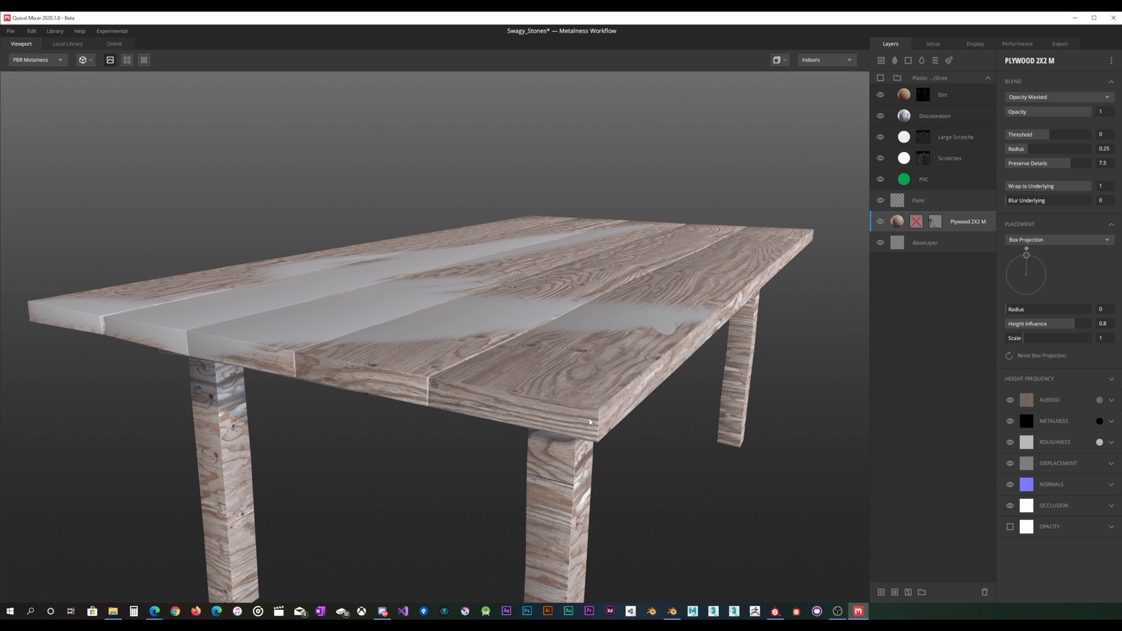
pyautogui.moveTo(593, 420); pyautogui.dragTo(545, 400)
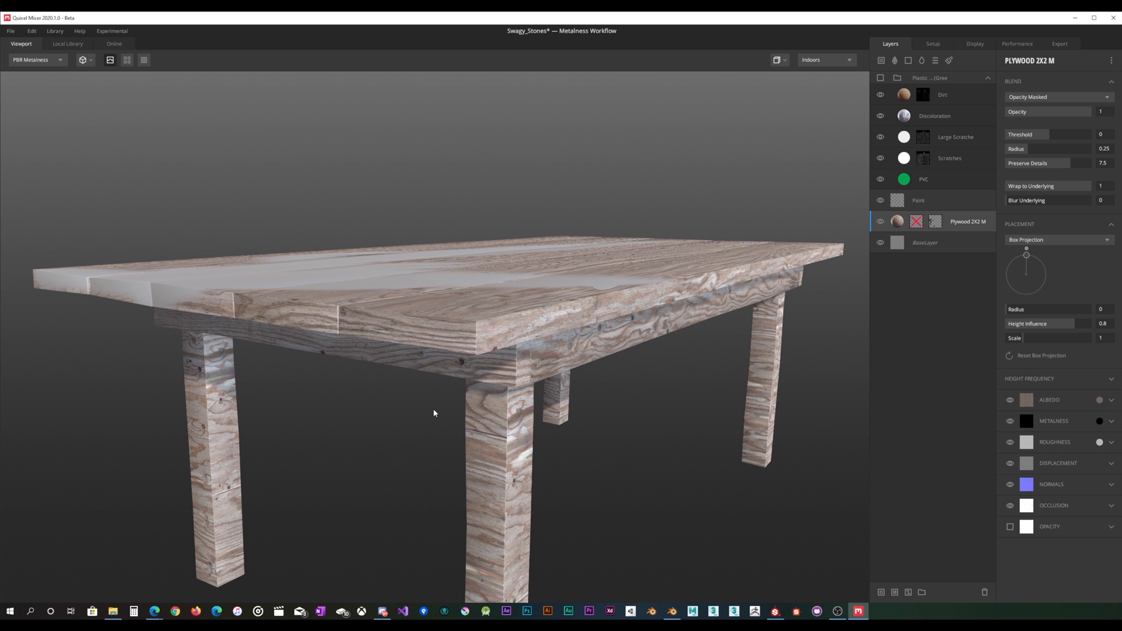
pyautogui.scroll(-2, 434, 407)
pyautogui.scroll(3, 457, 407)
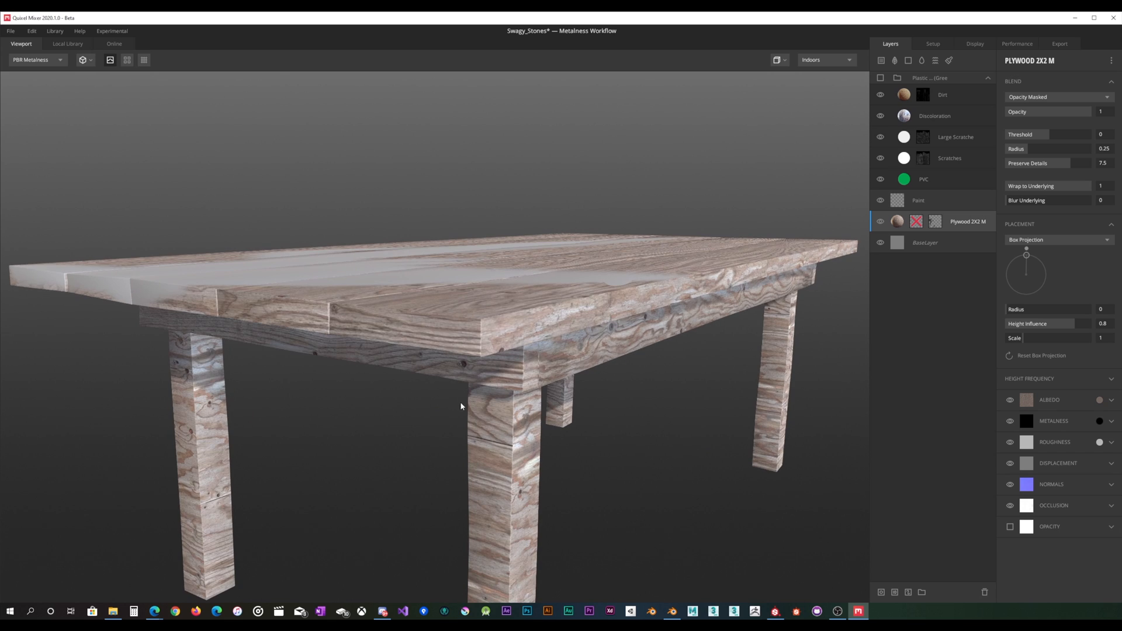